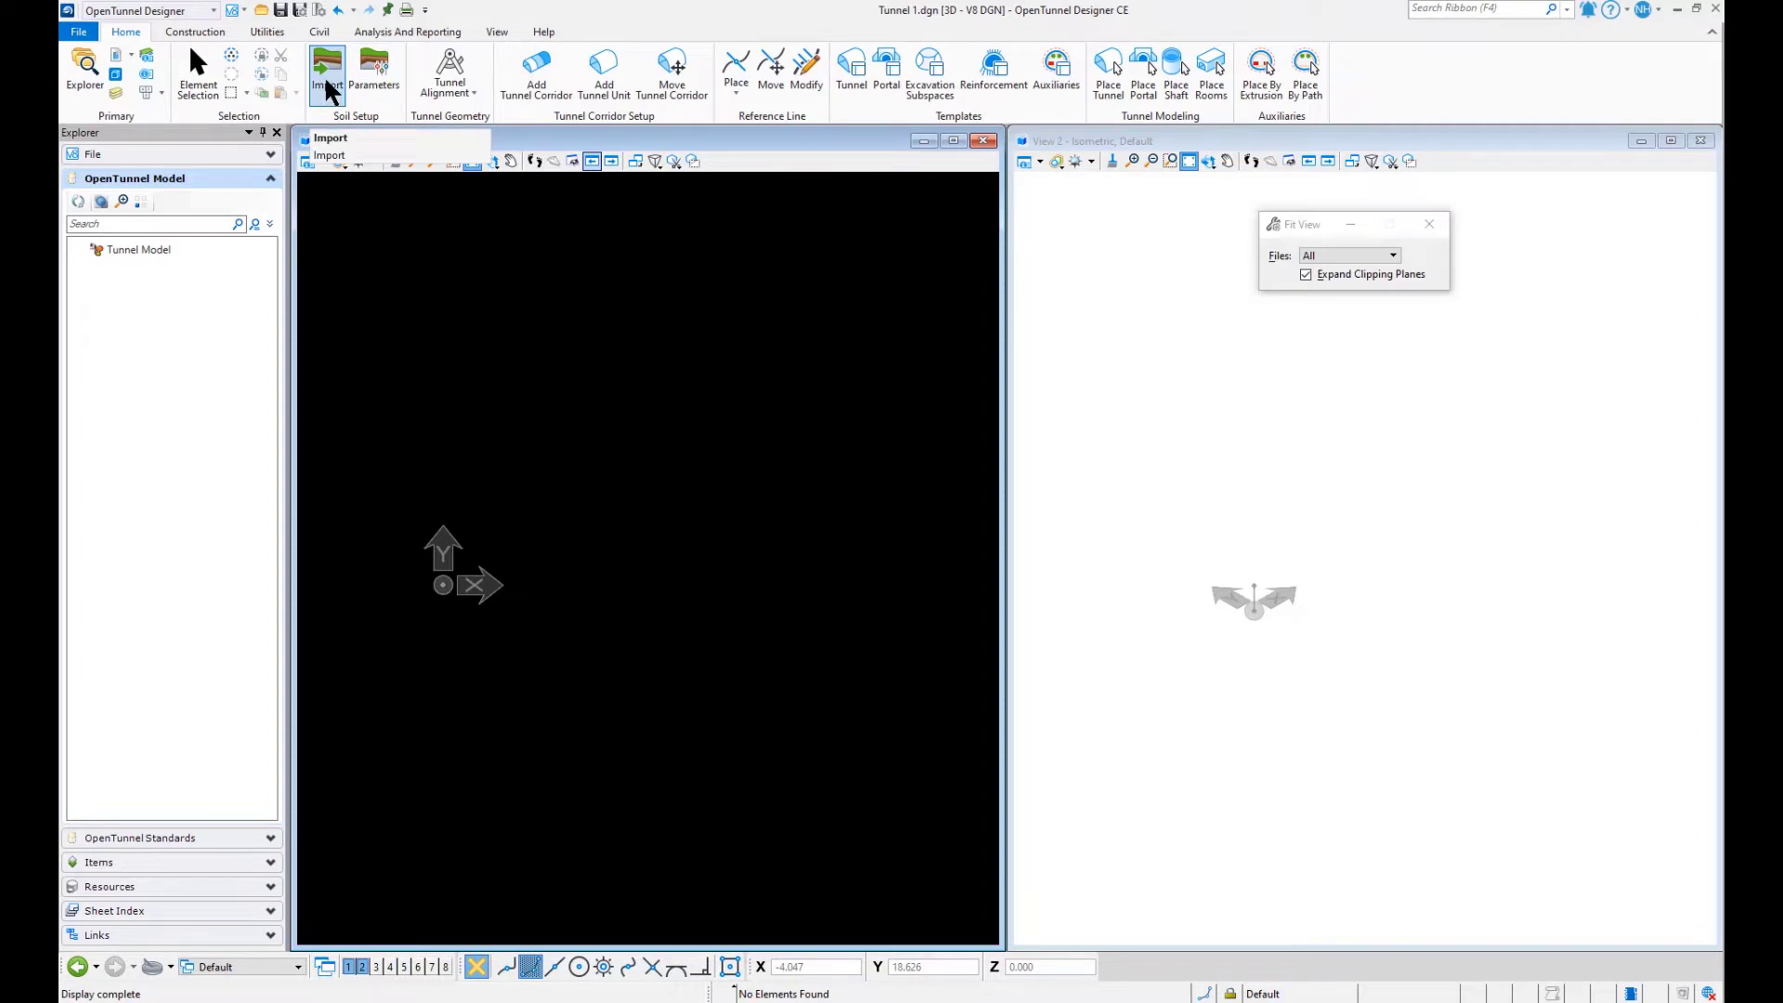
- Open Metric_soil.ifc as the source file for the soil import
left_click(325, 80)
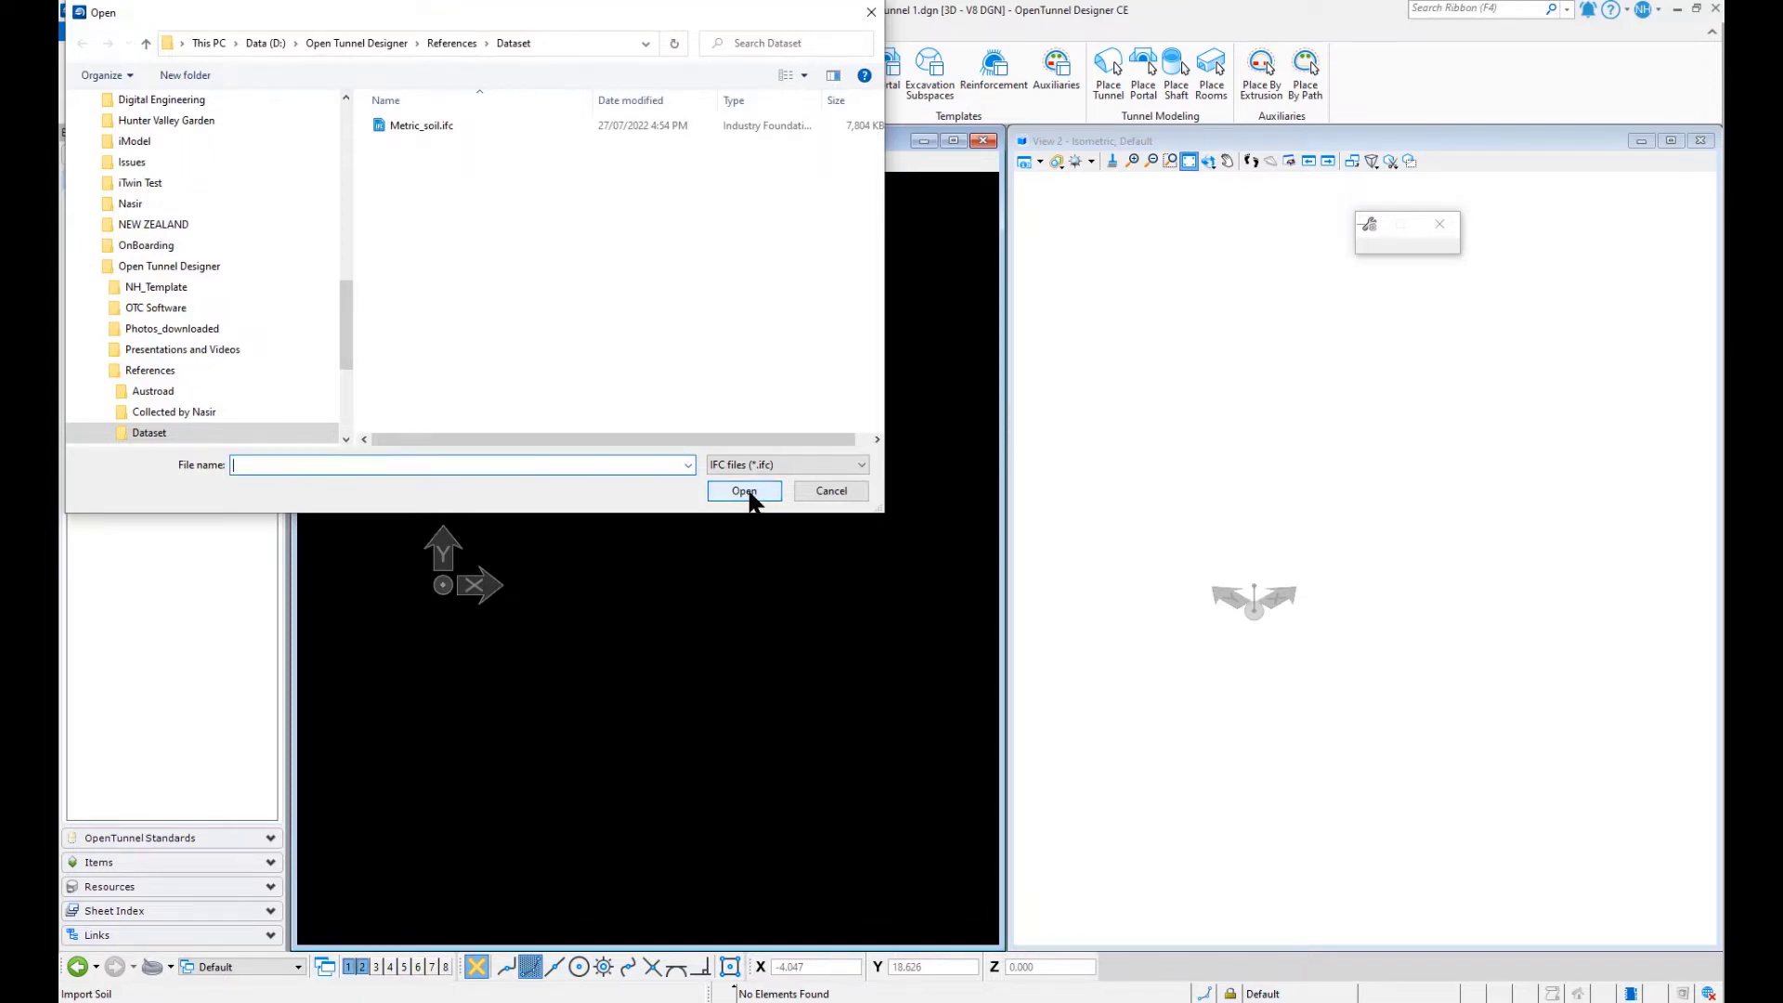
left_click(444, 128)
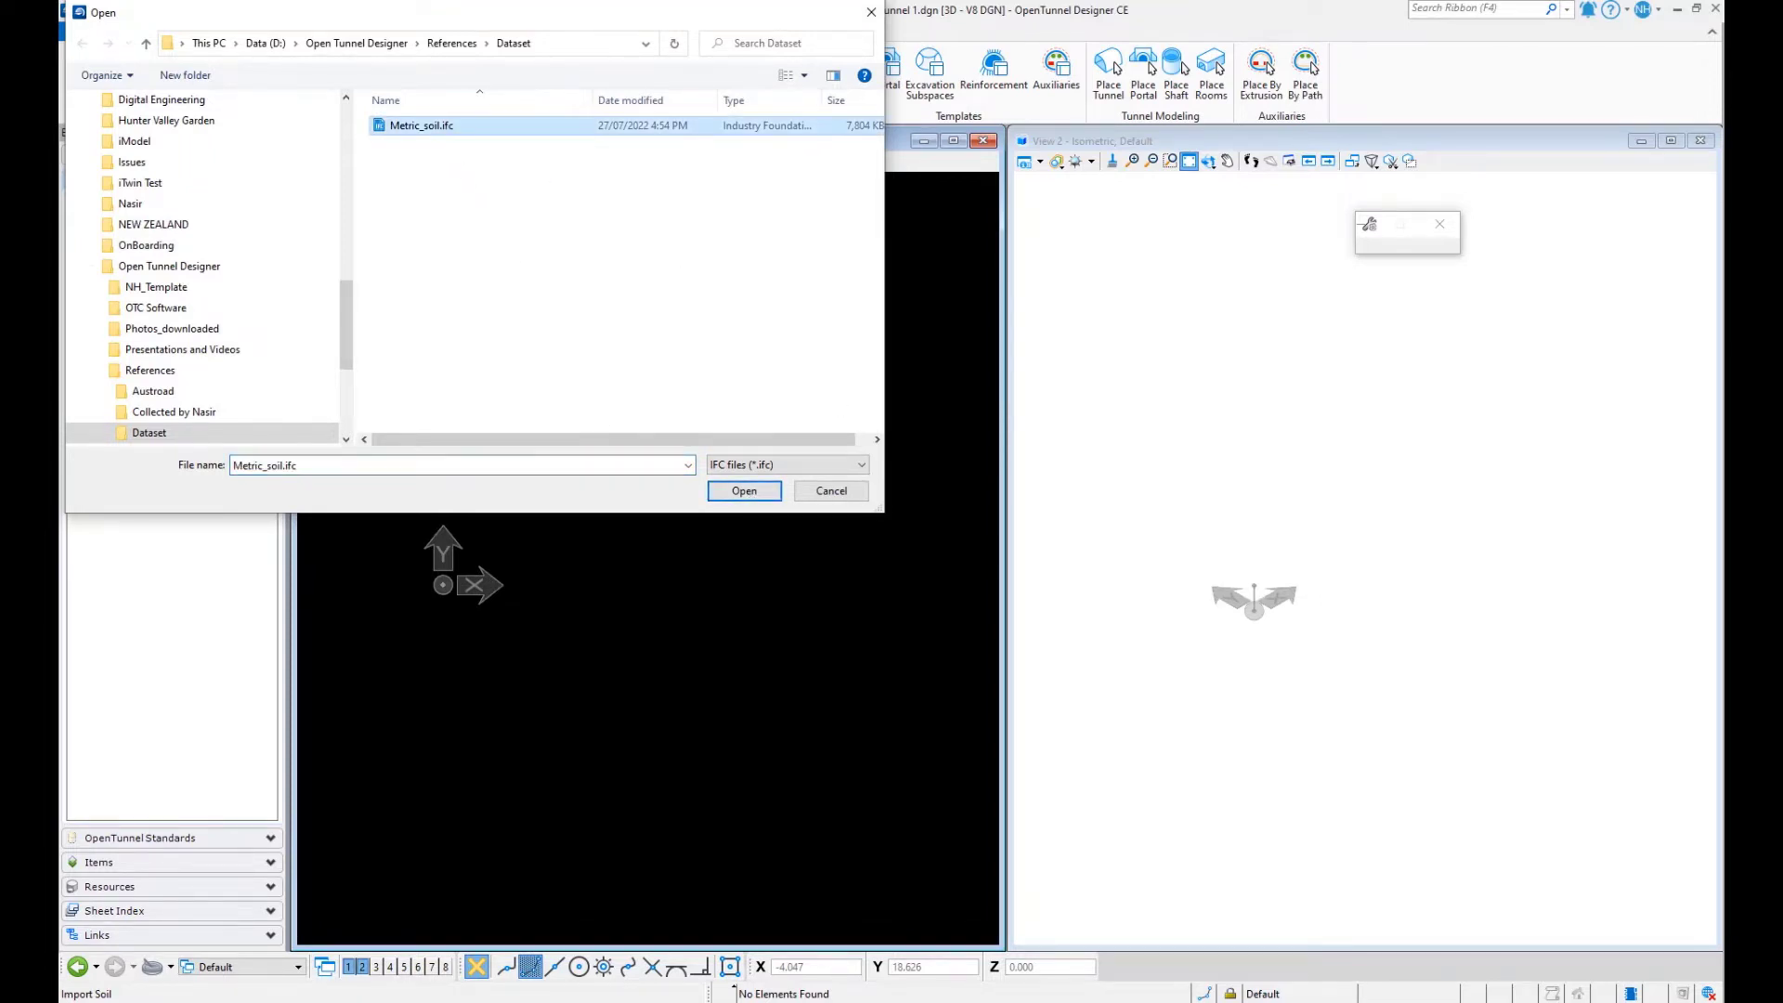
left_click(757, 492)
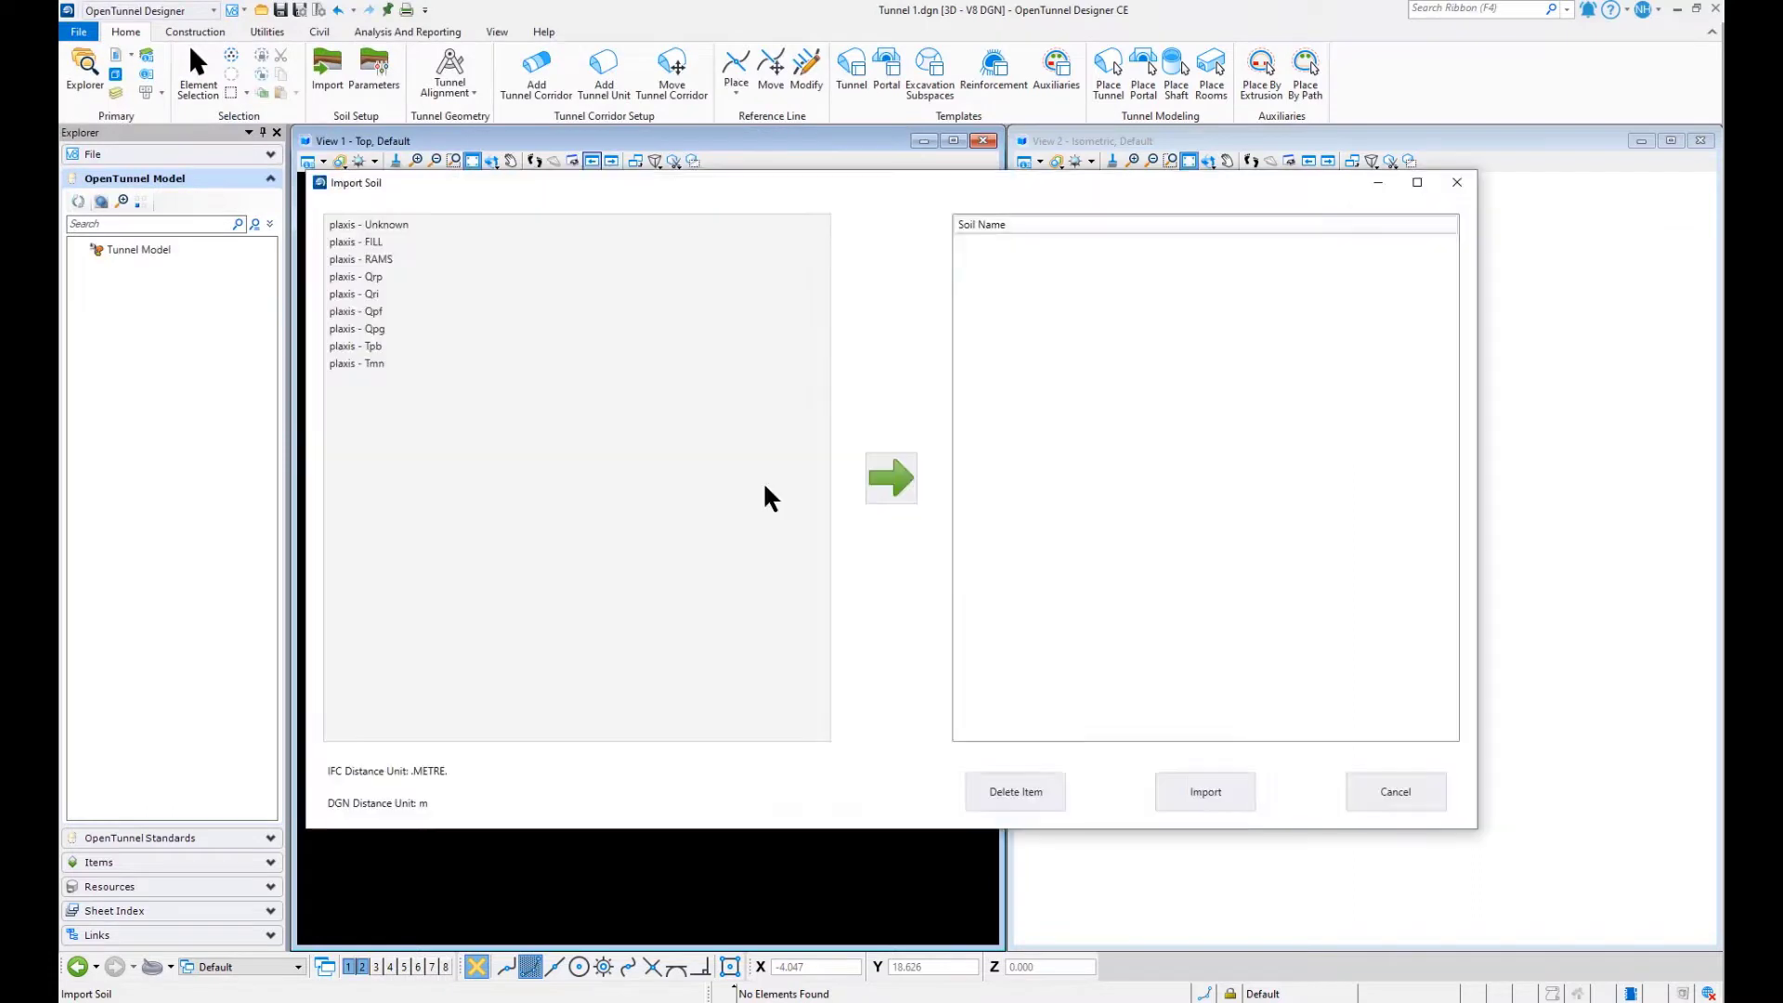
- Import all soil layers from plaxis - FILL through plaxis - Tmn and fit both views to the soil model
left_click(379, 241)
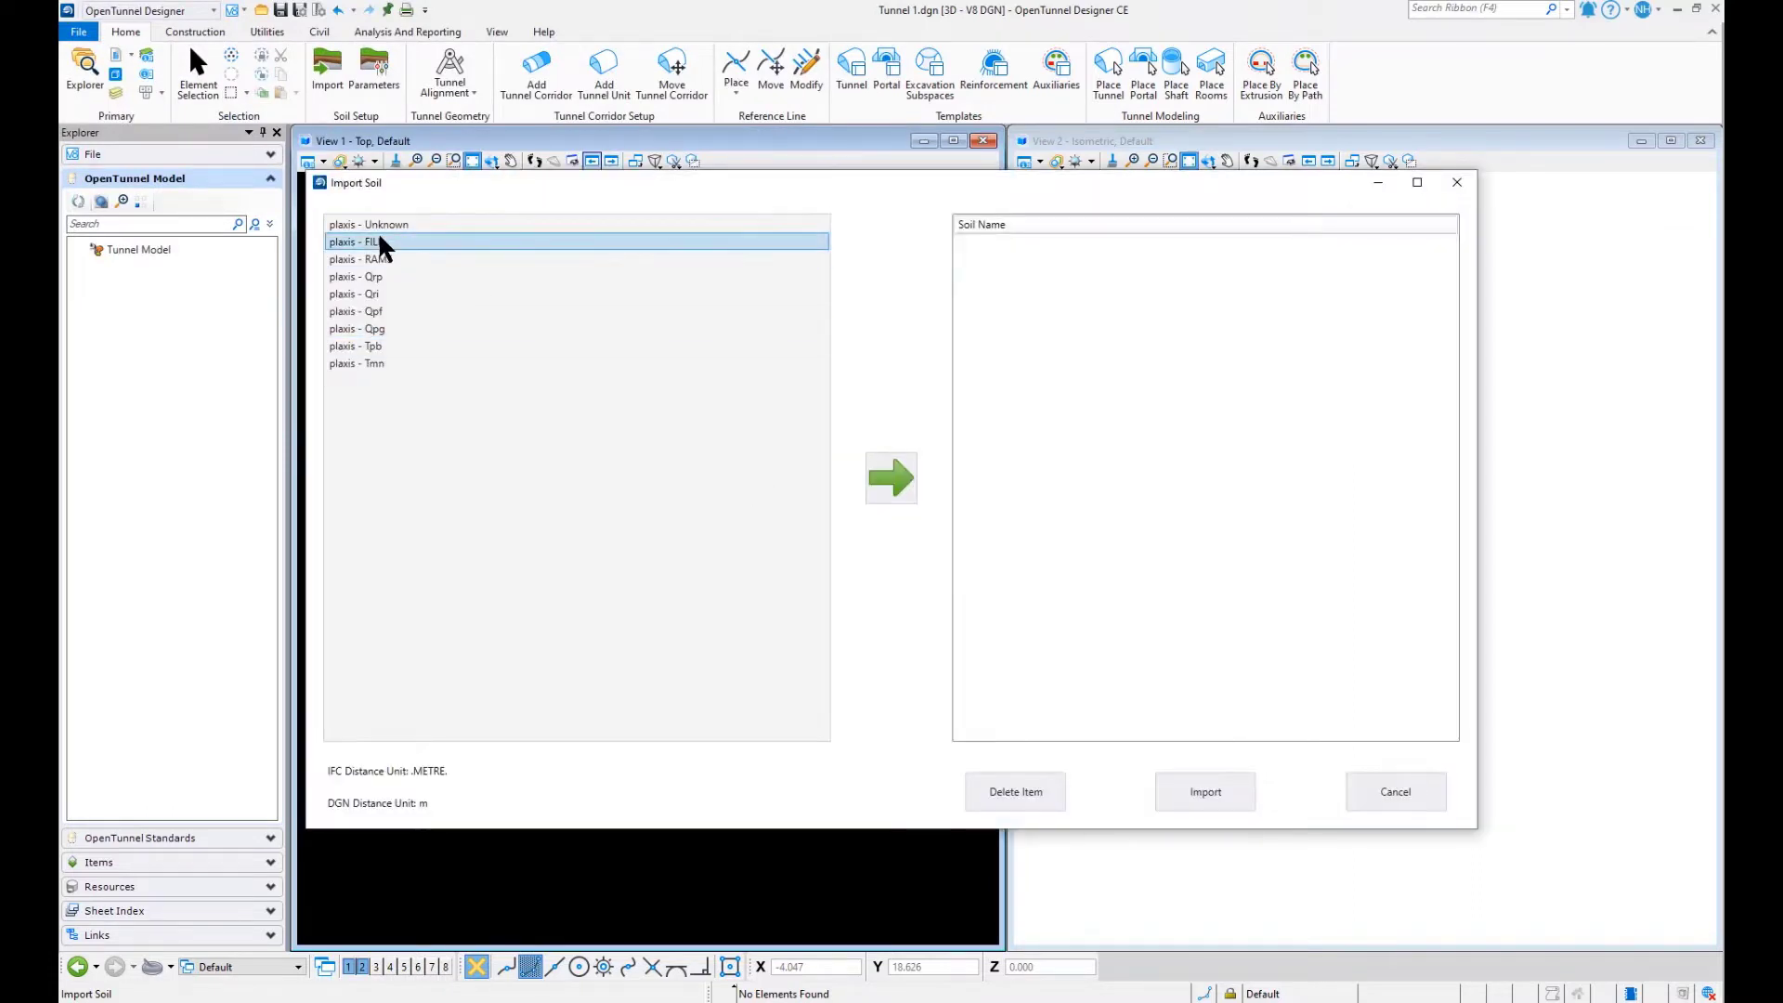
left_click(360, 364, "shift")
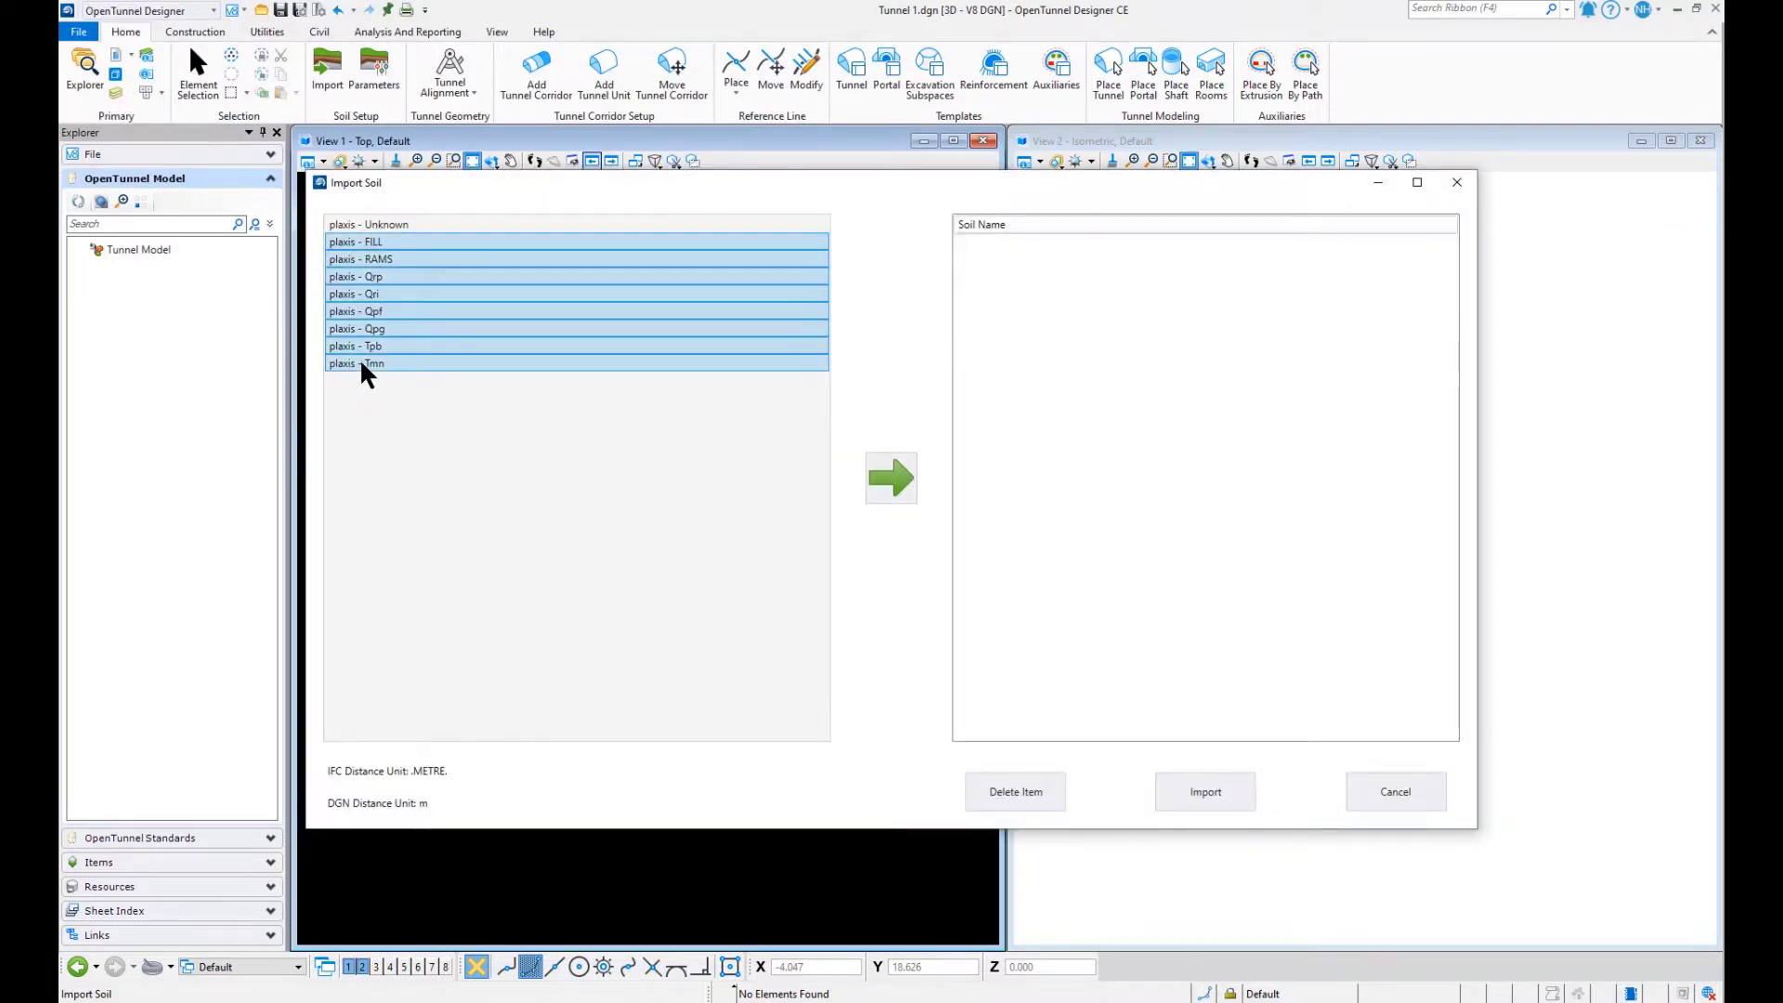
left_click(894, 477)
left_click(1236, 791)
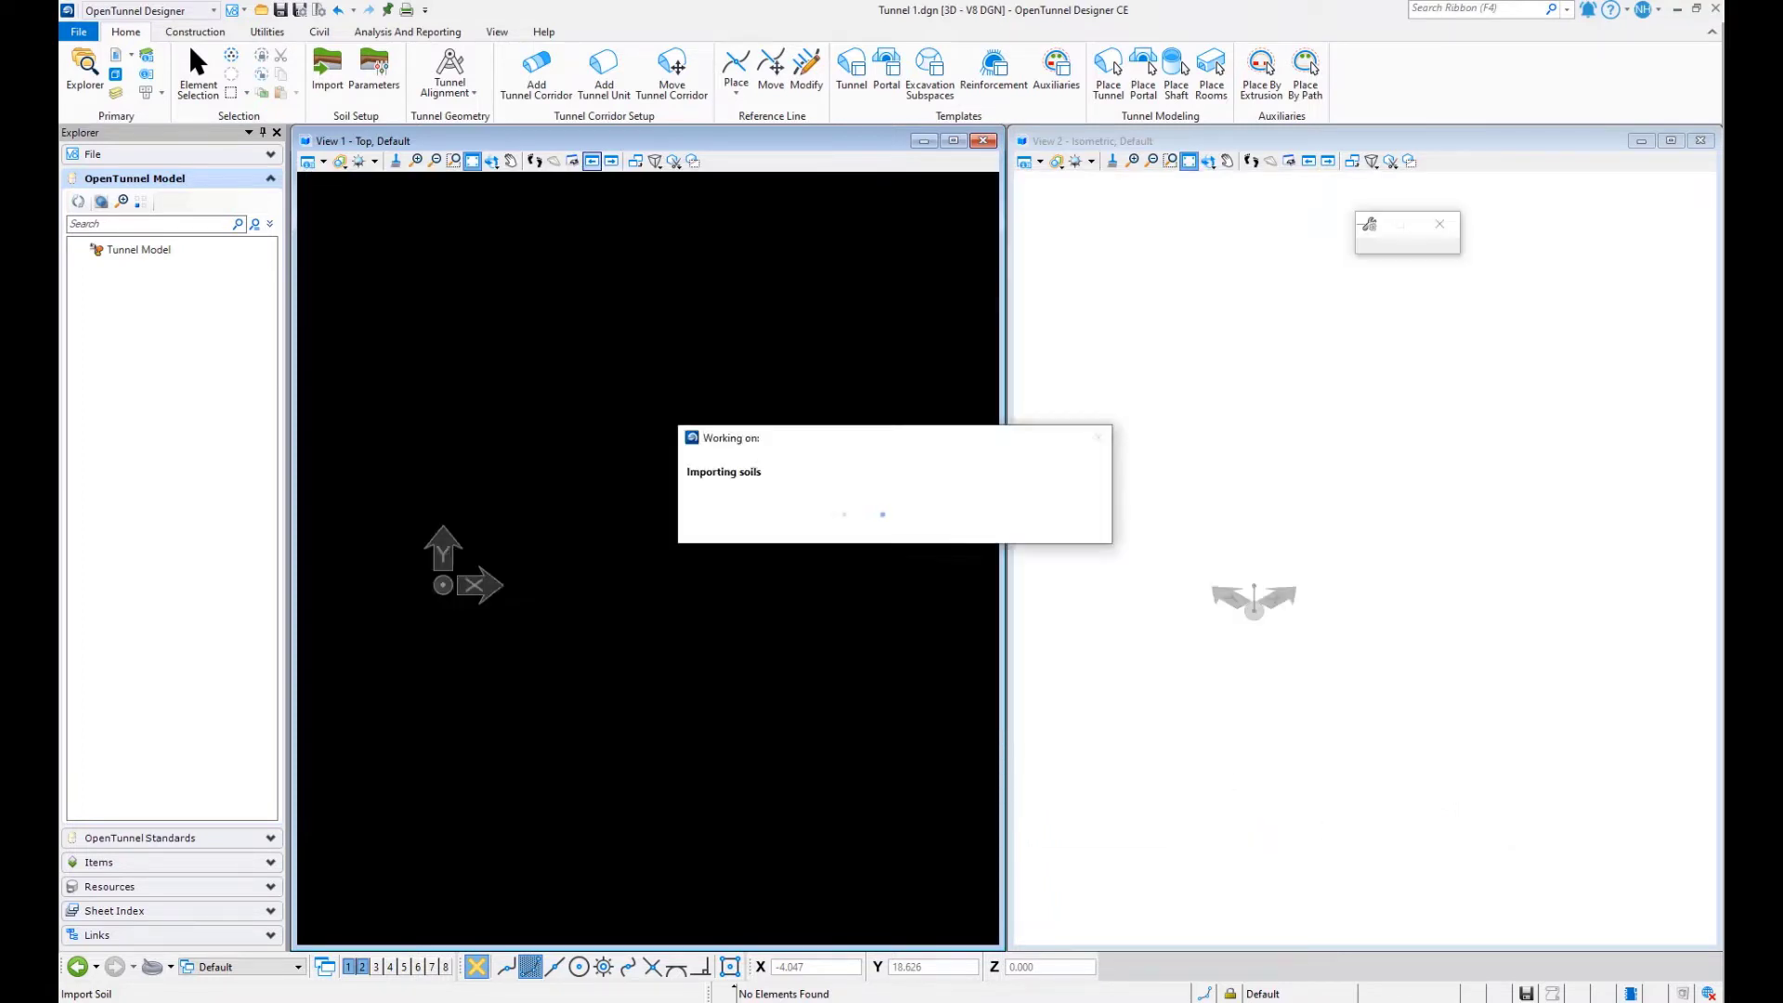
left_click(471, 162)
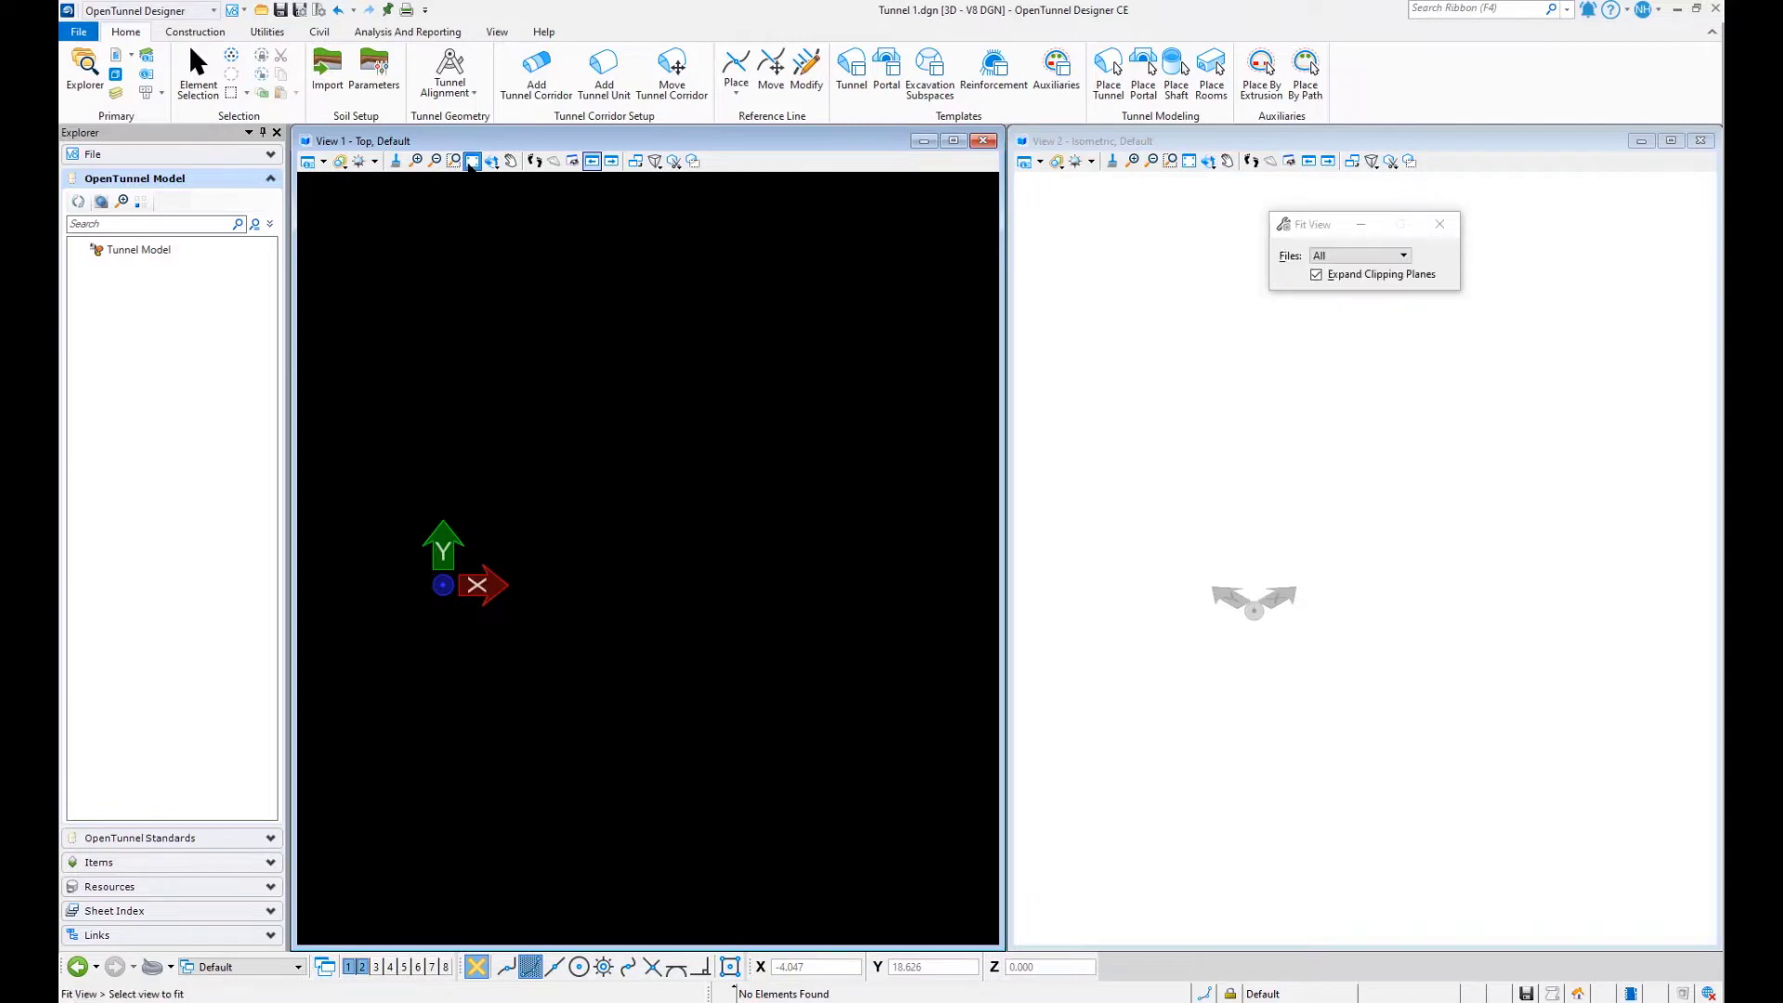
left_click(1190, 161)
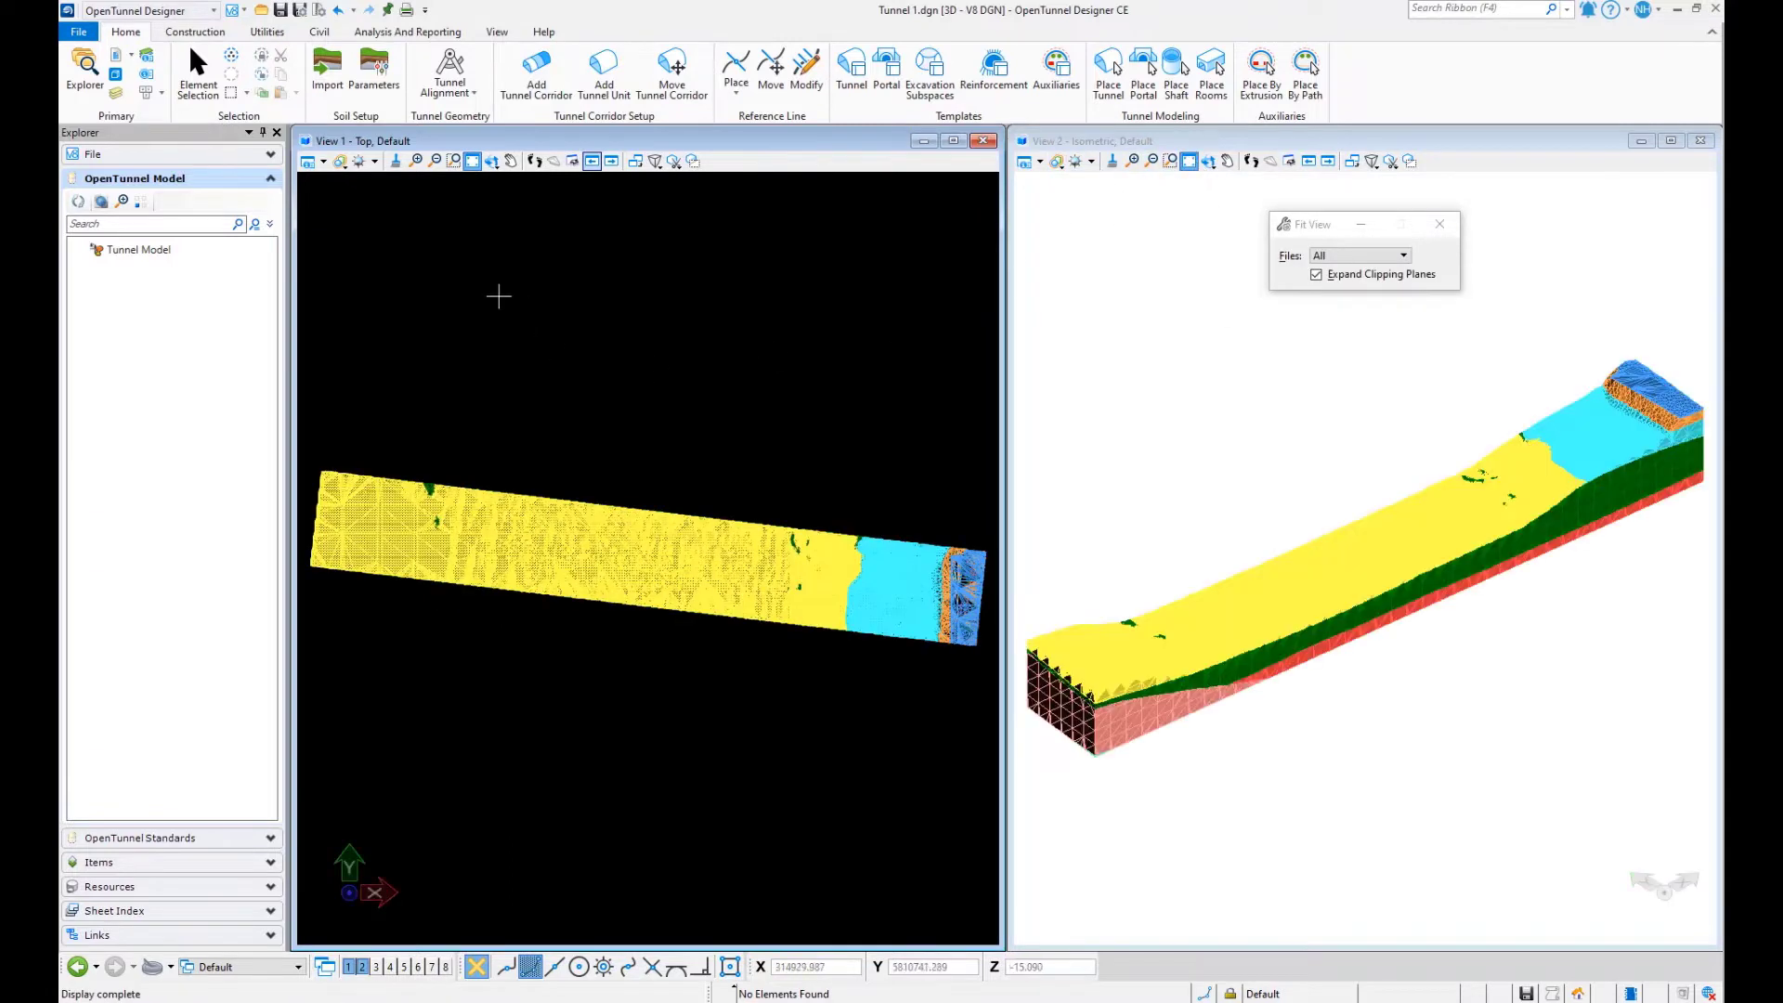
- Import the tunnel alignment geometry from Metric_soil_alignment.xml with civil rules created
left_click(475, 94)
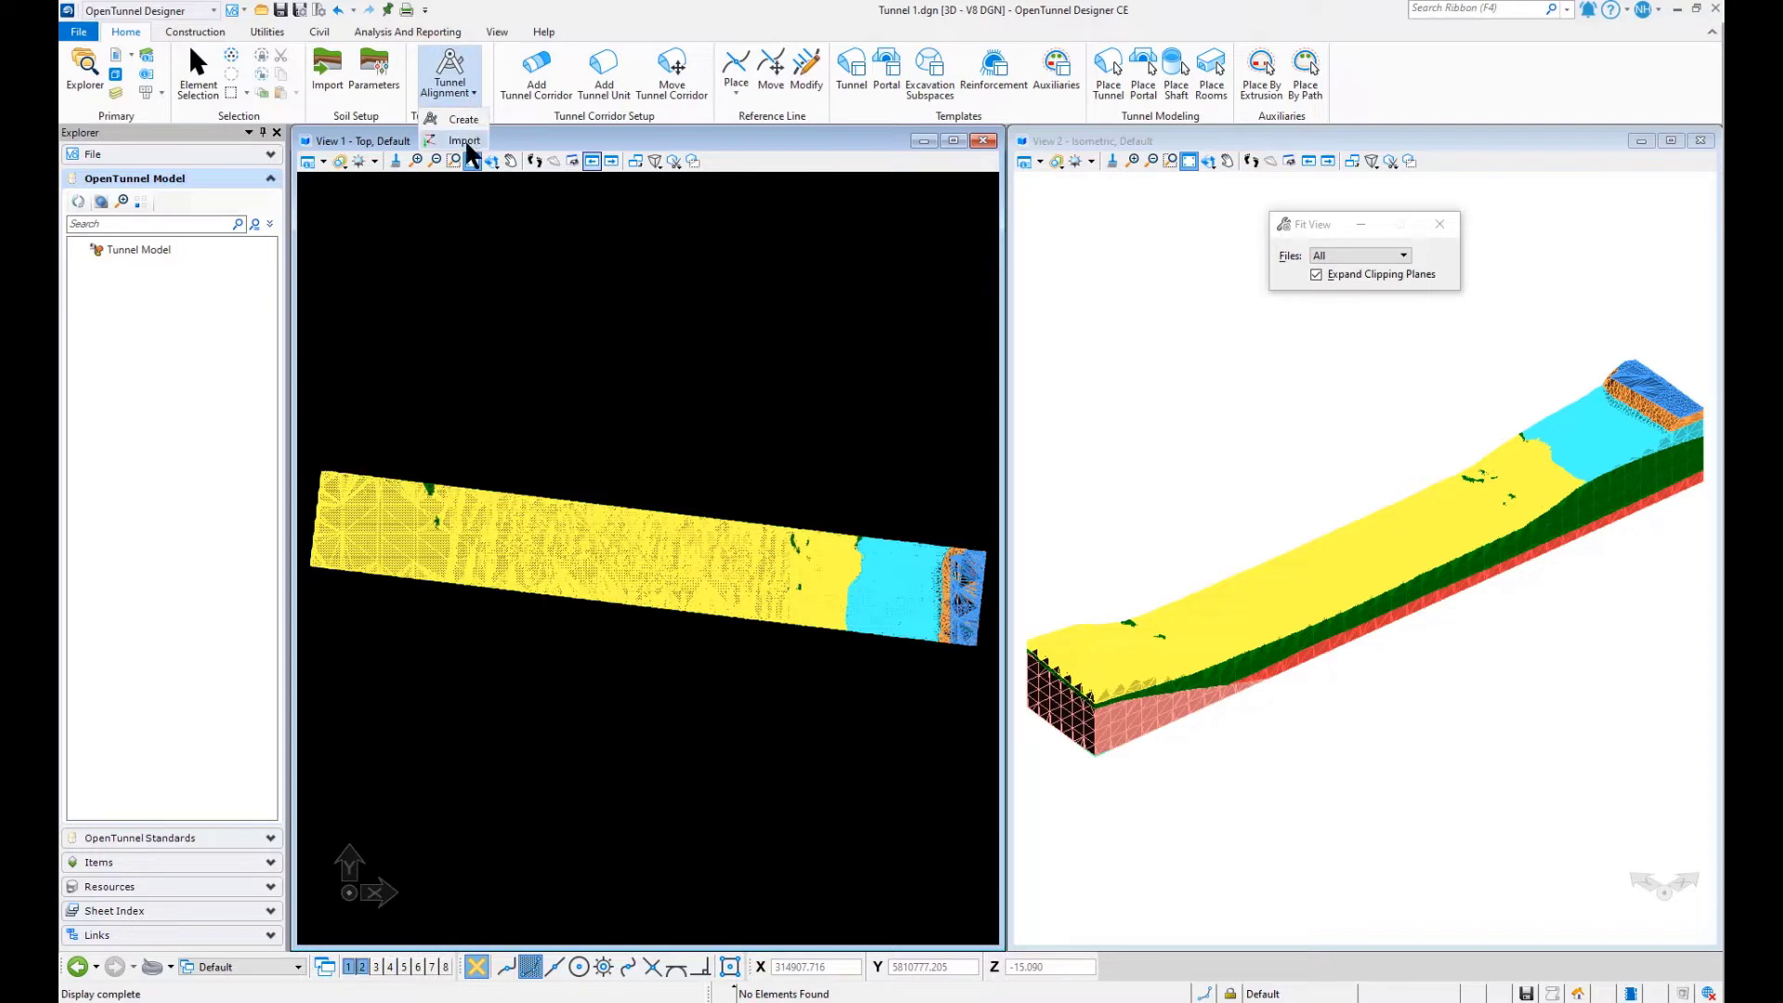
left_click(465, 141)
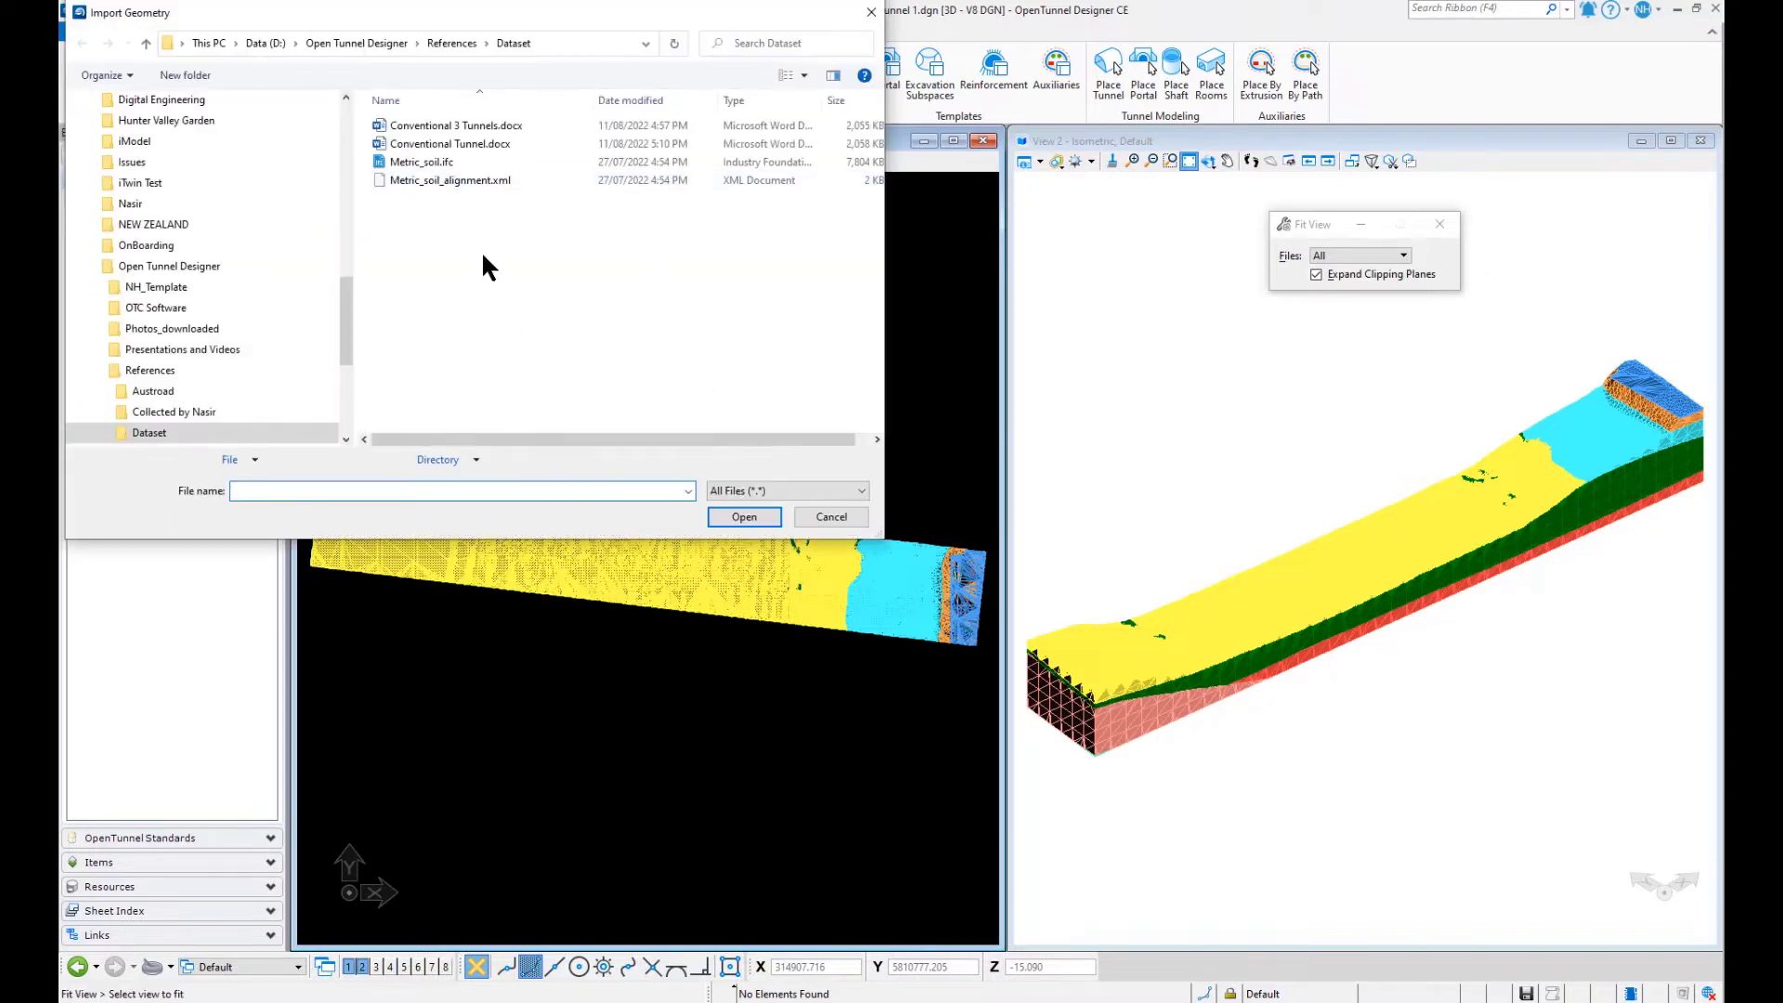
left_click(487, 178)
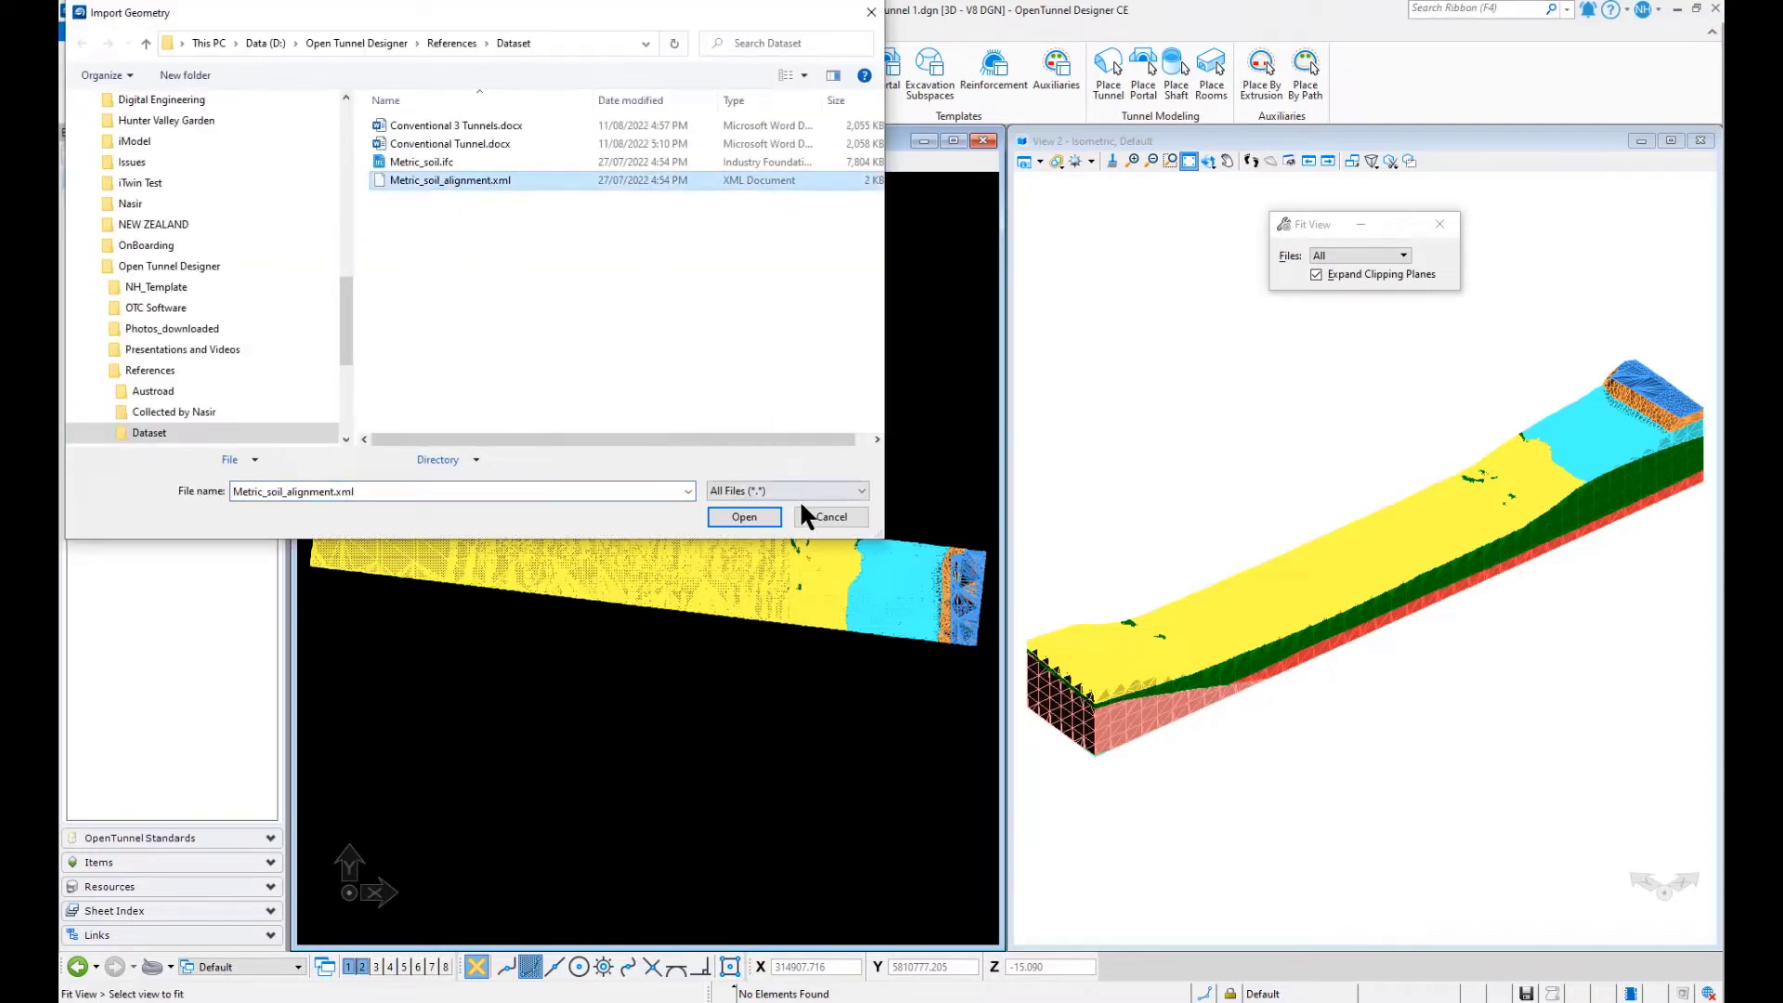
left_click(859, 492)
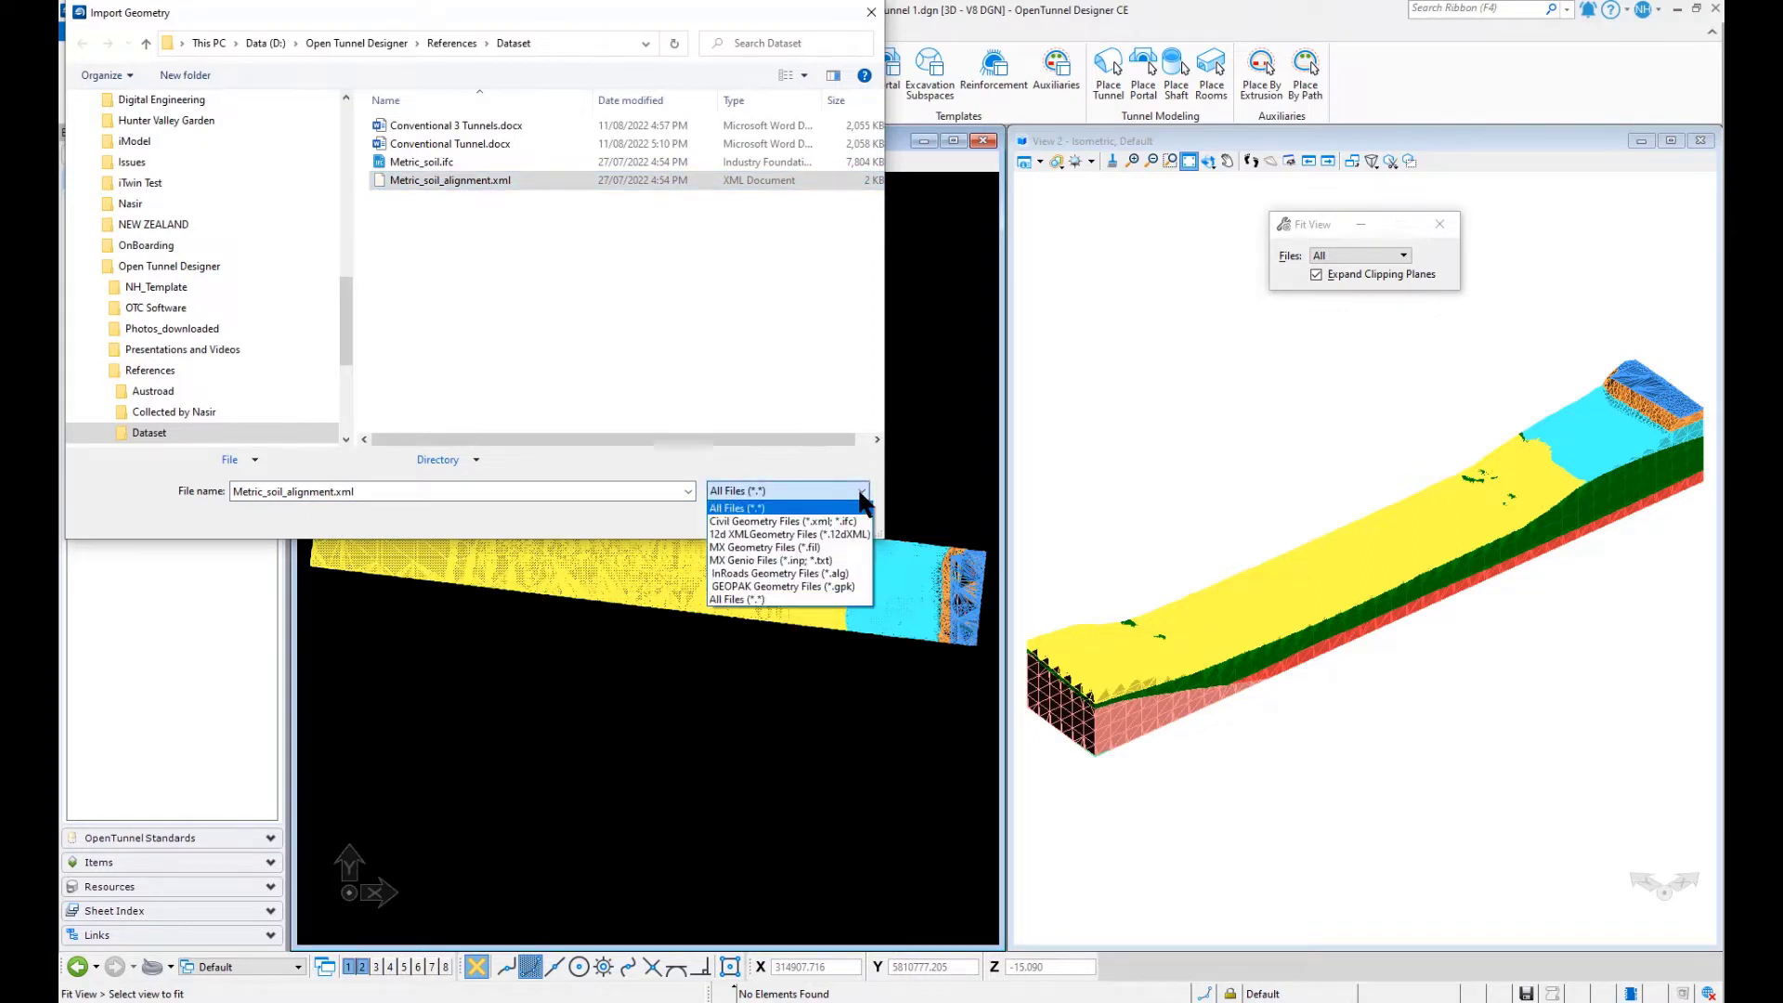
left_click(636, 450)
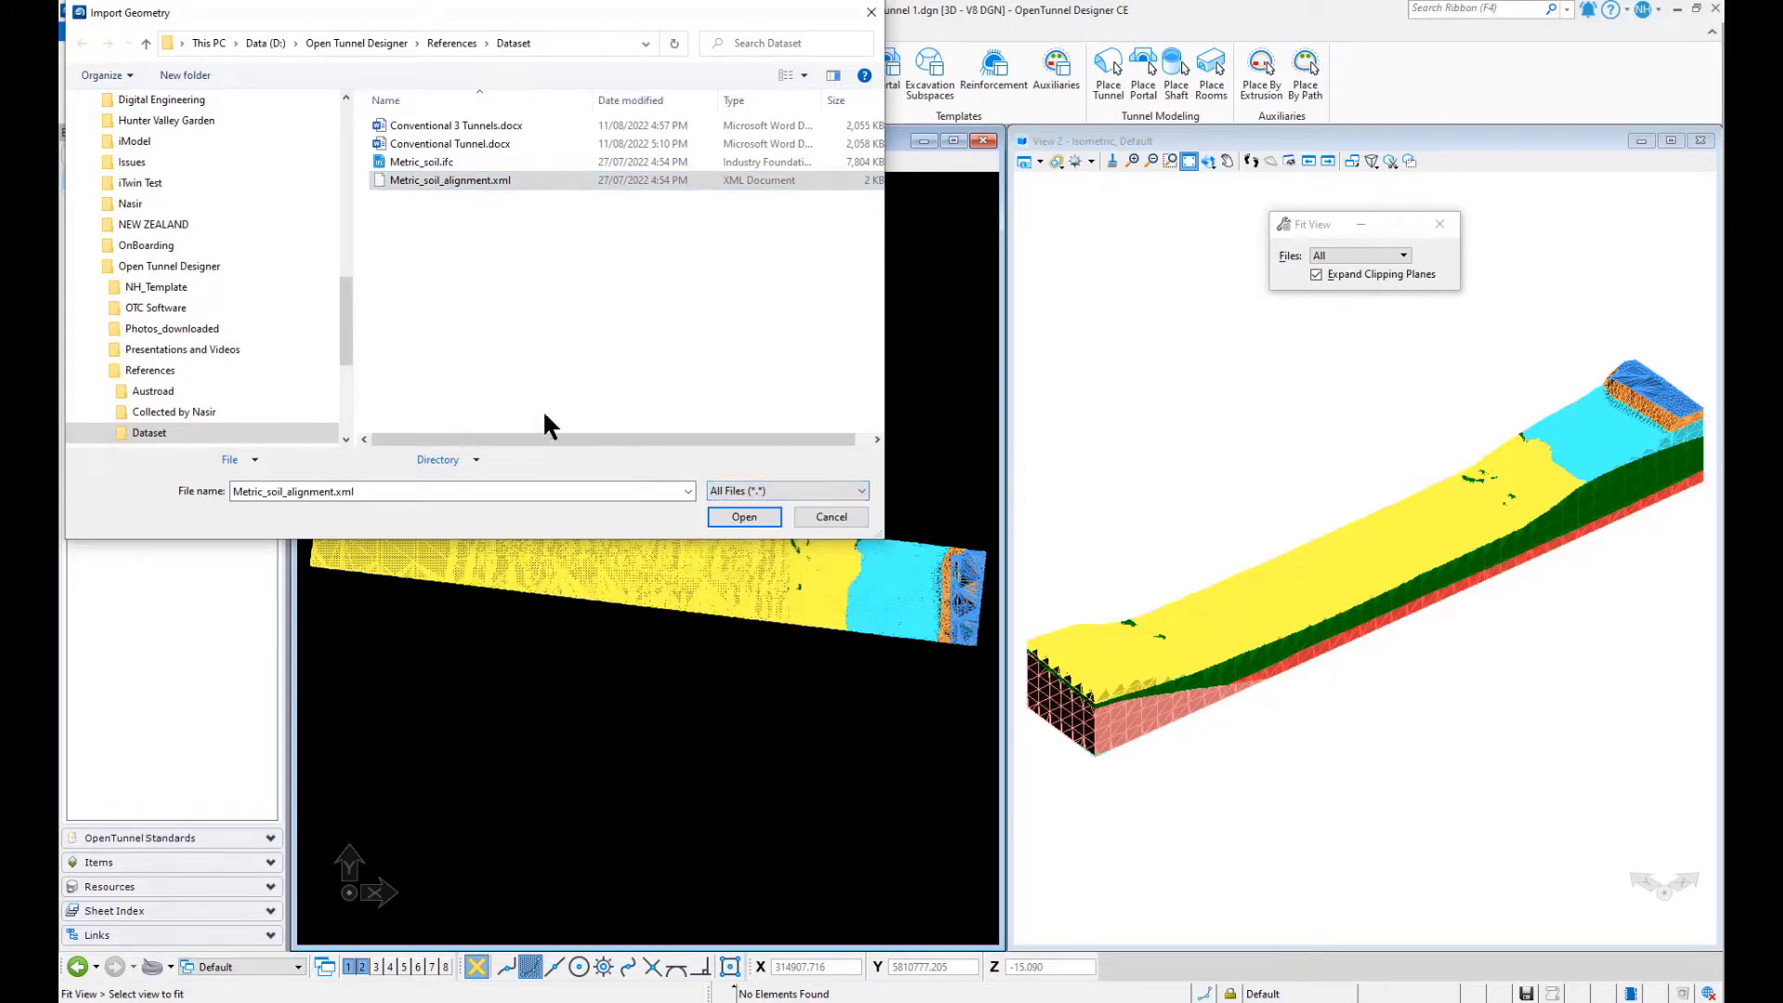
left_click(764, 517)
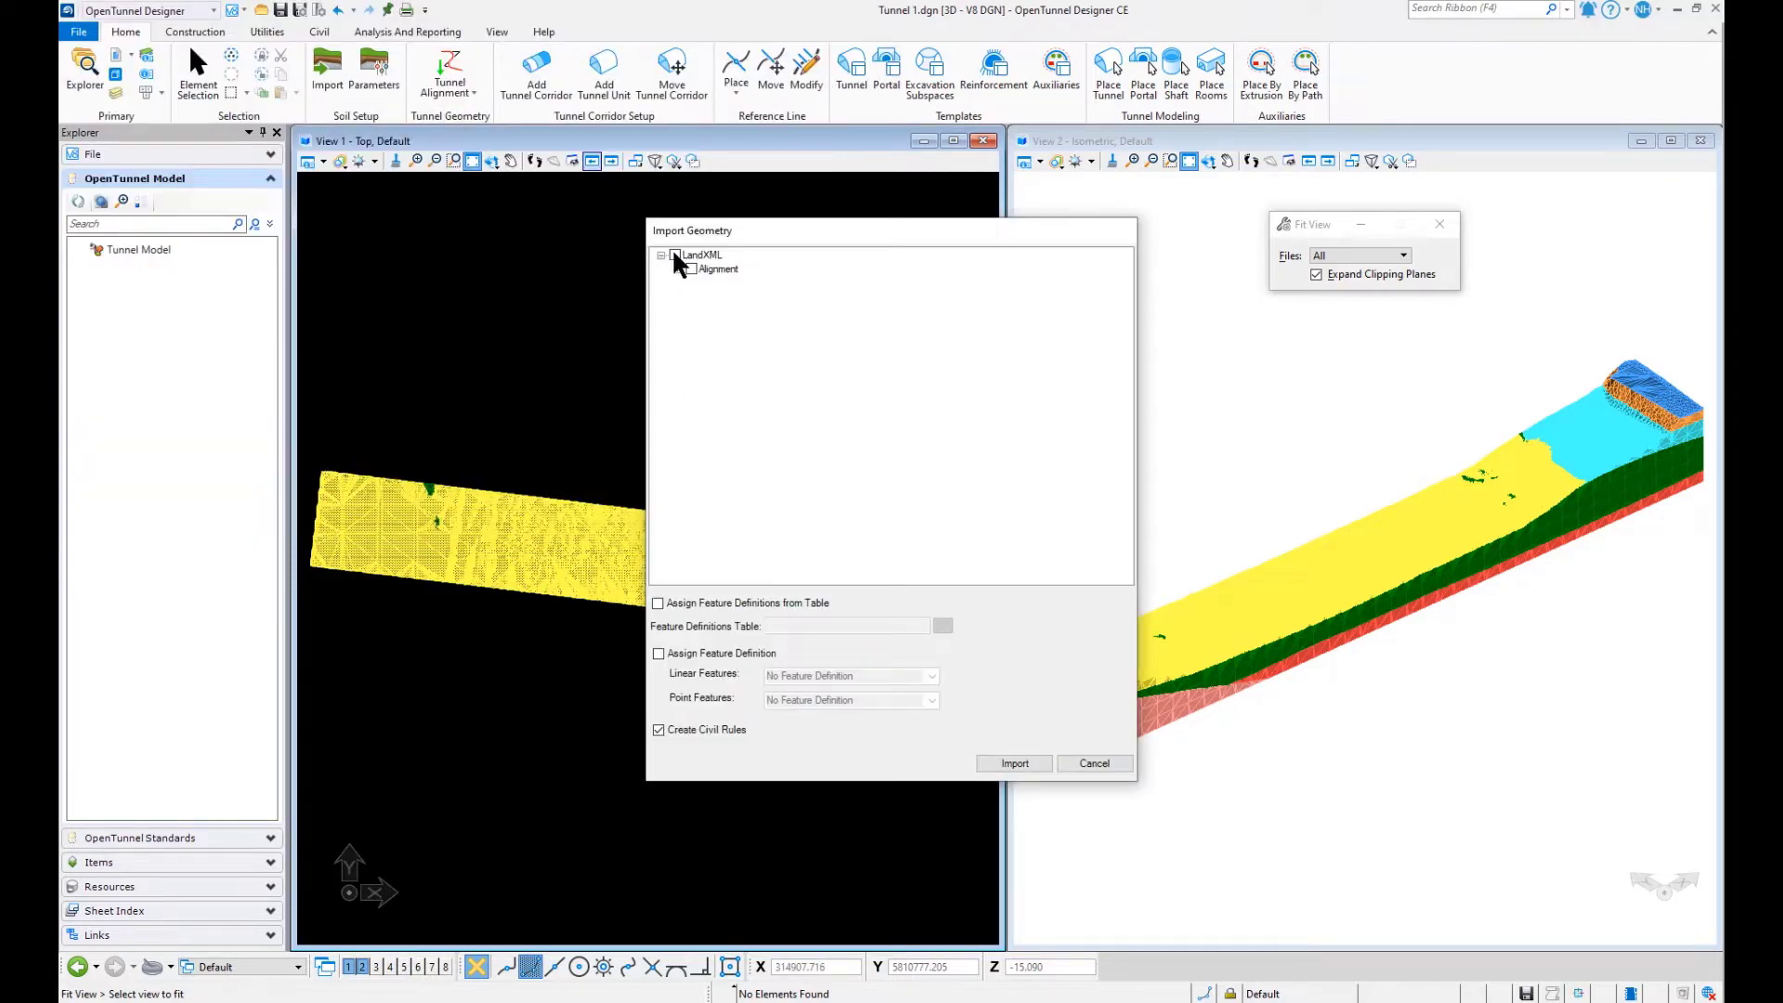
left_click(1013, 763)
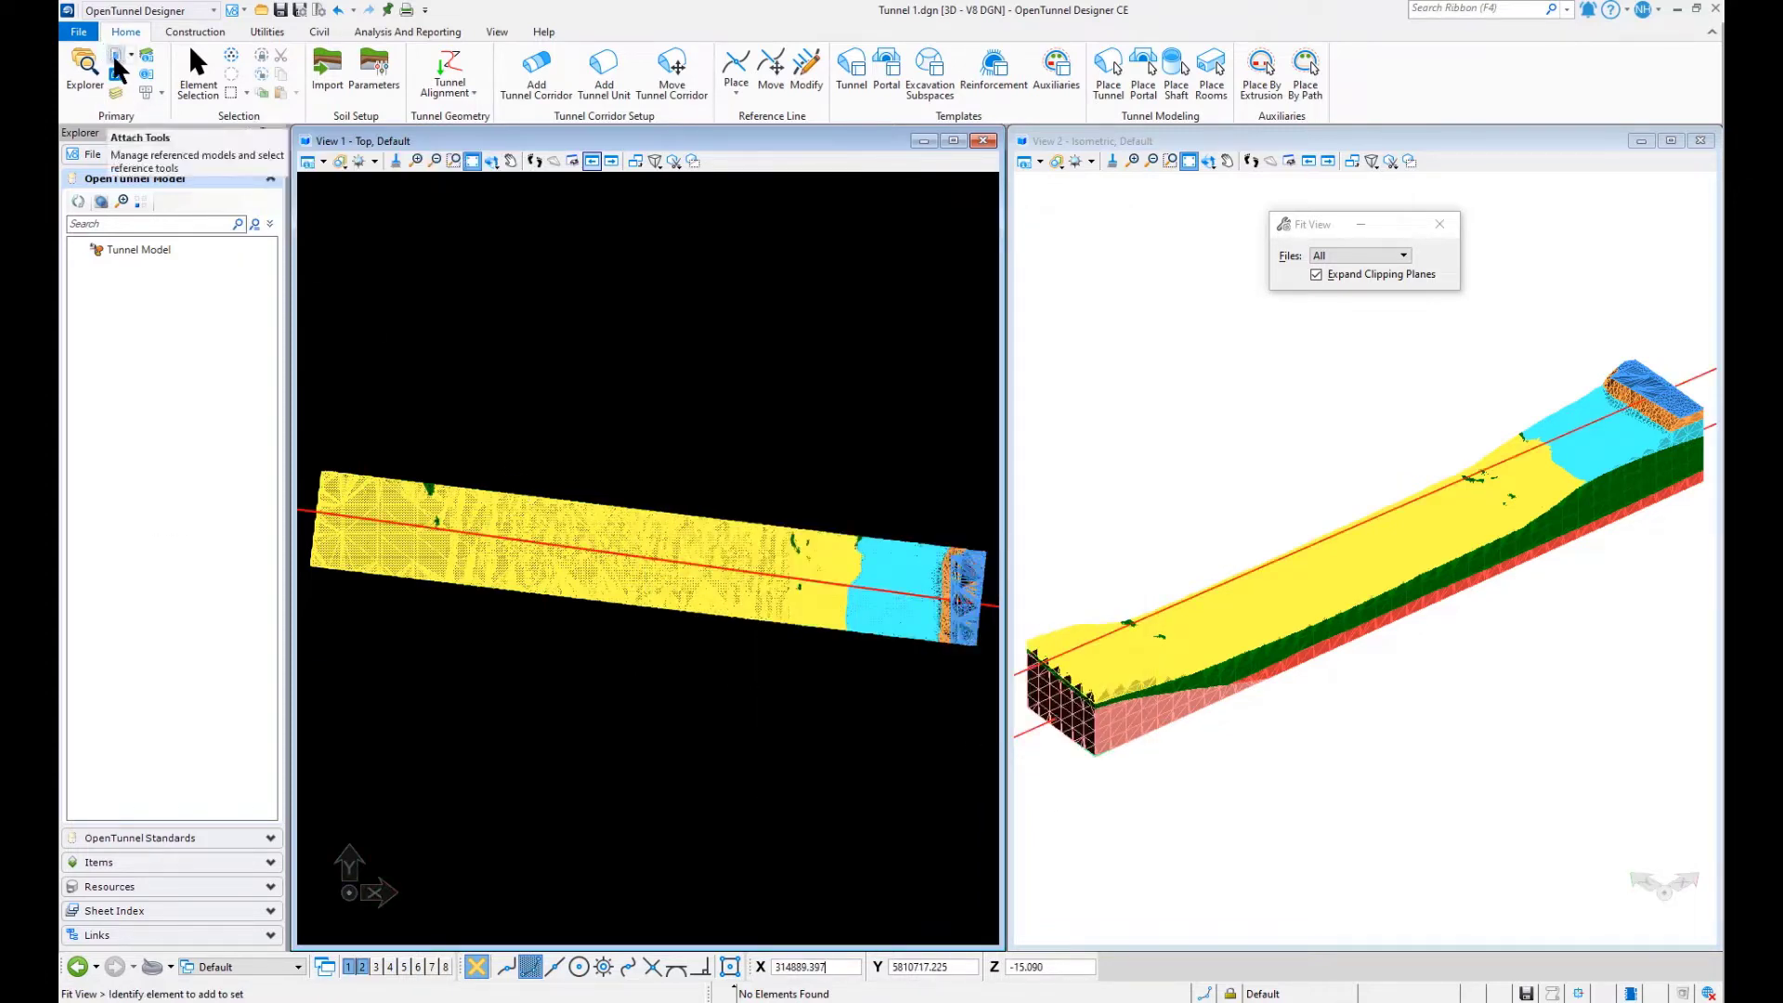
- Add tunnel corridor TC 1 along the imported alignment with a Conventional tunnel unit named Tunnel1
left_click(539, 67)
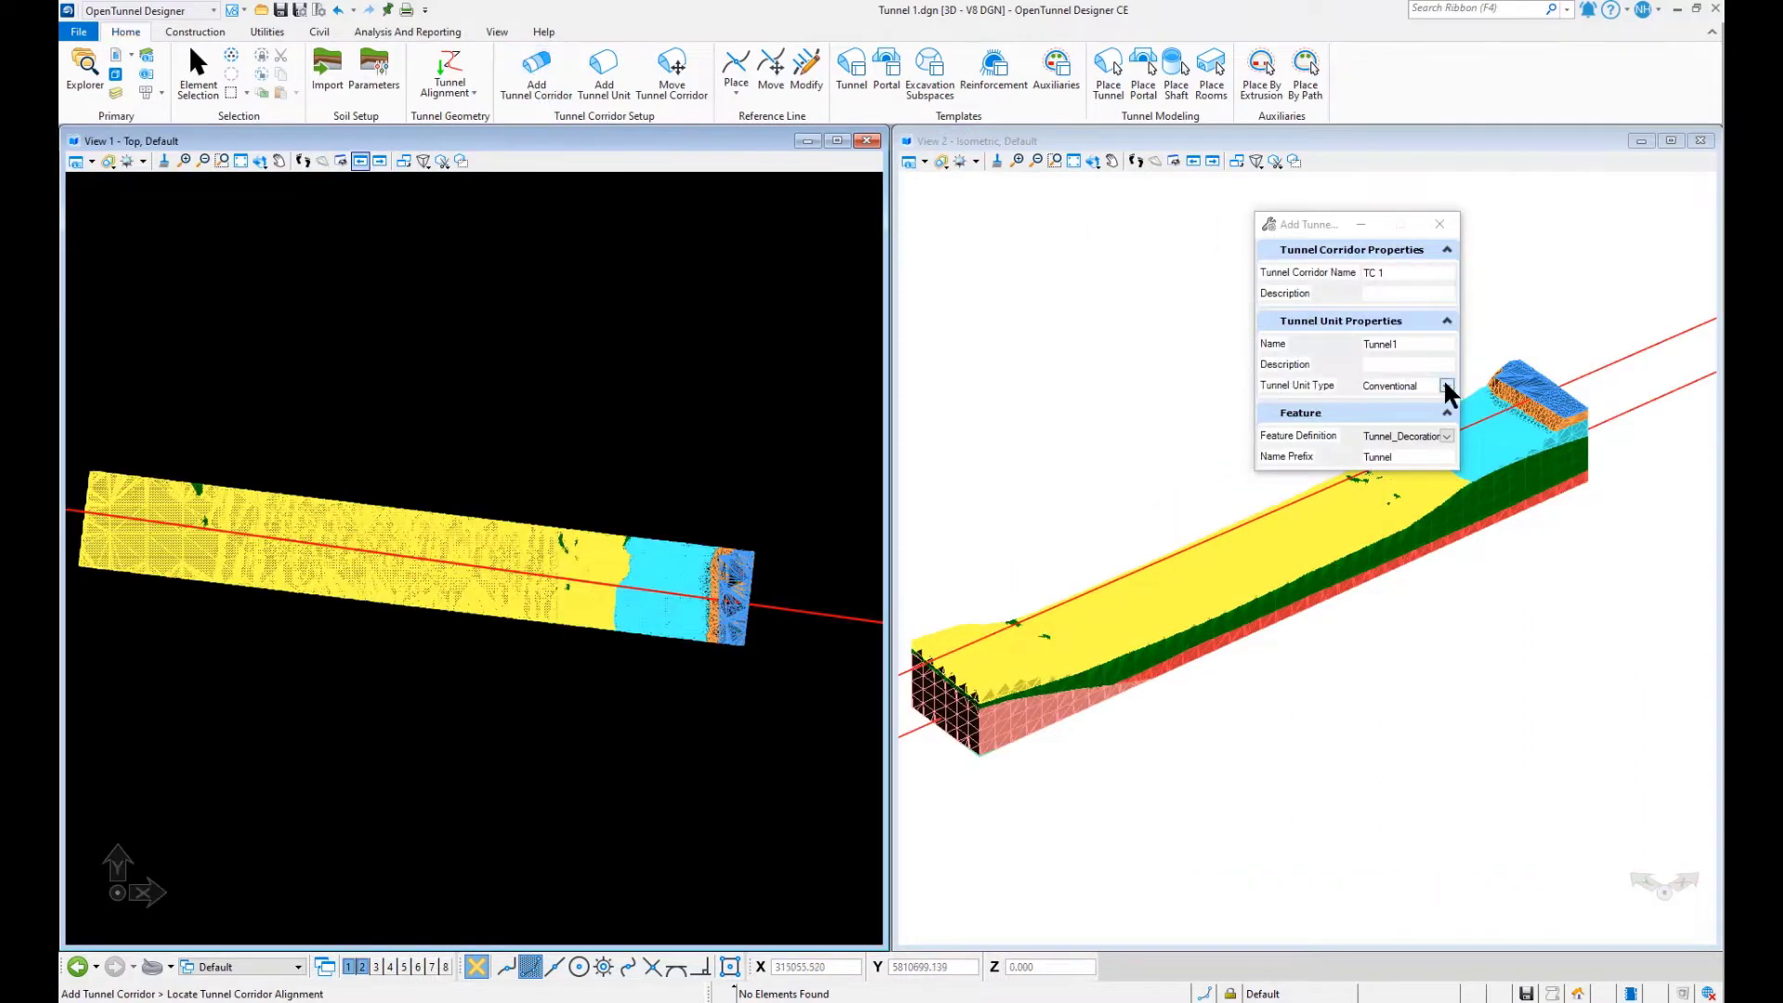
left_click(1447, 386)
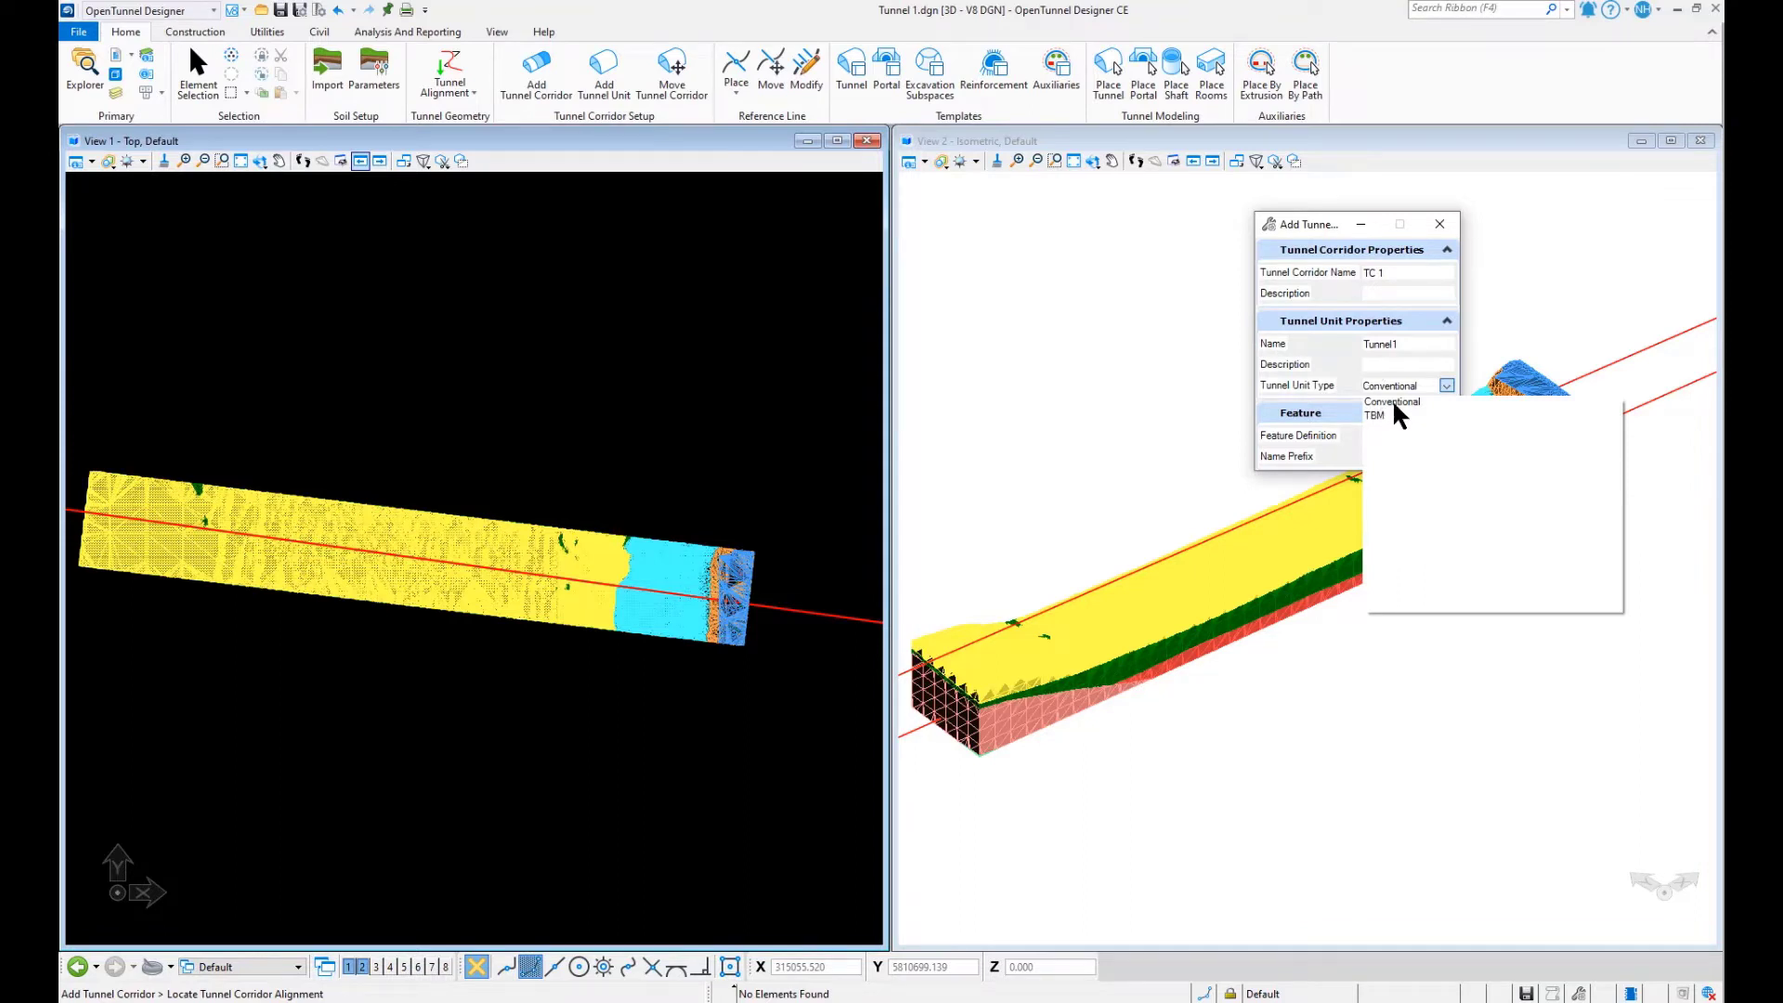
left_click(1393, 401)
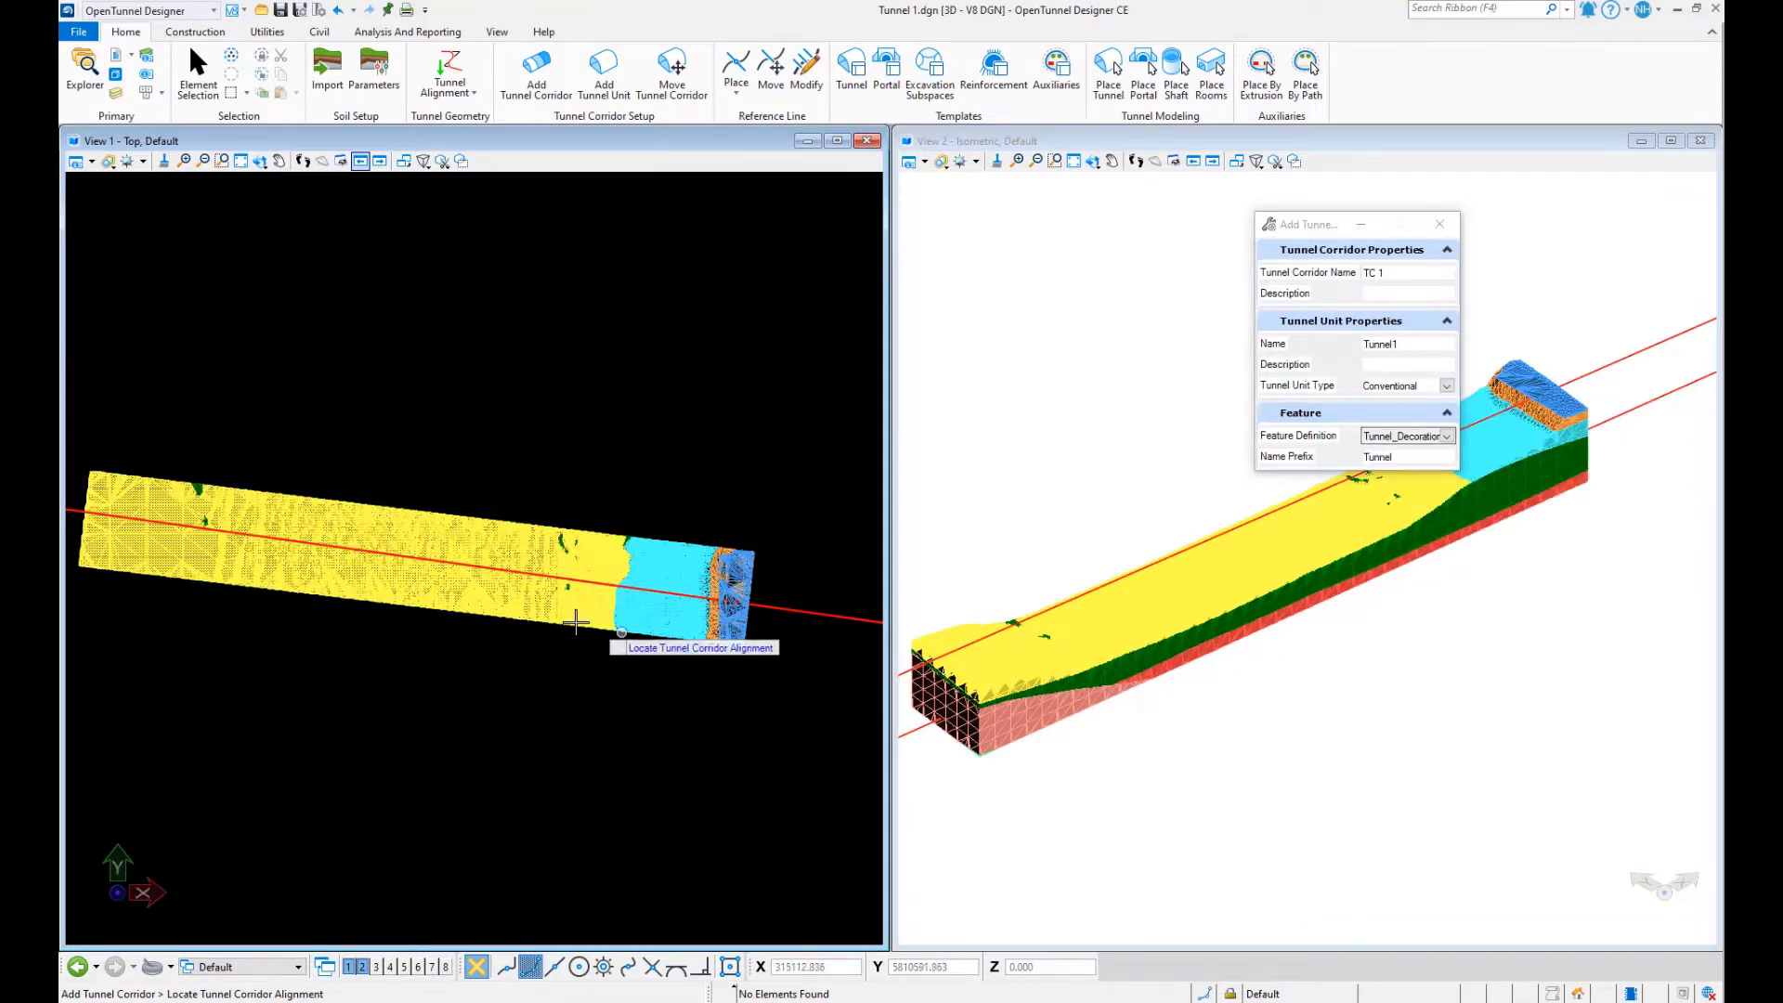
left_click(788, 608)
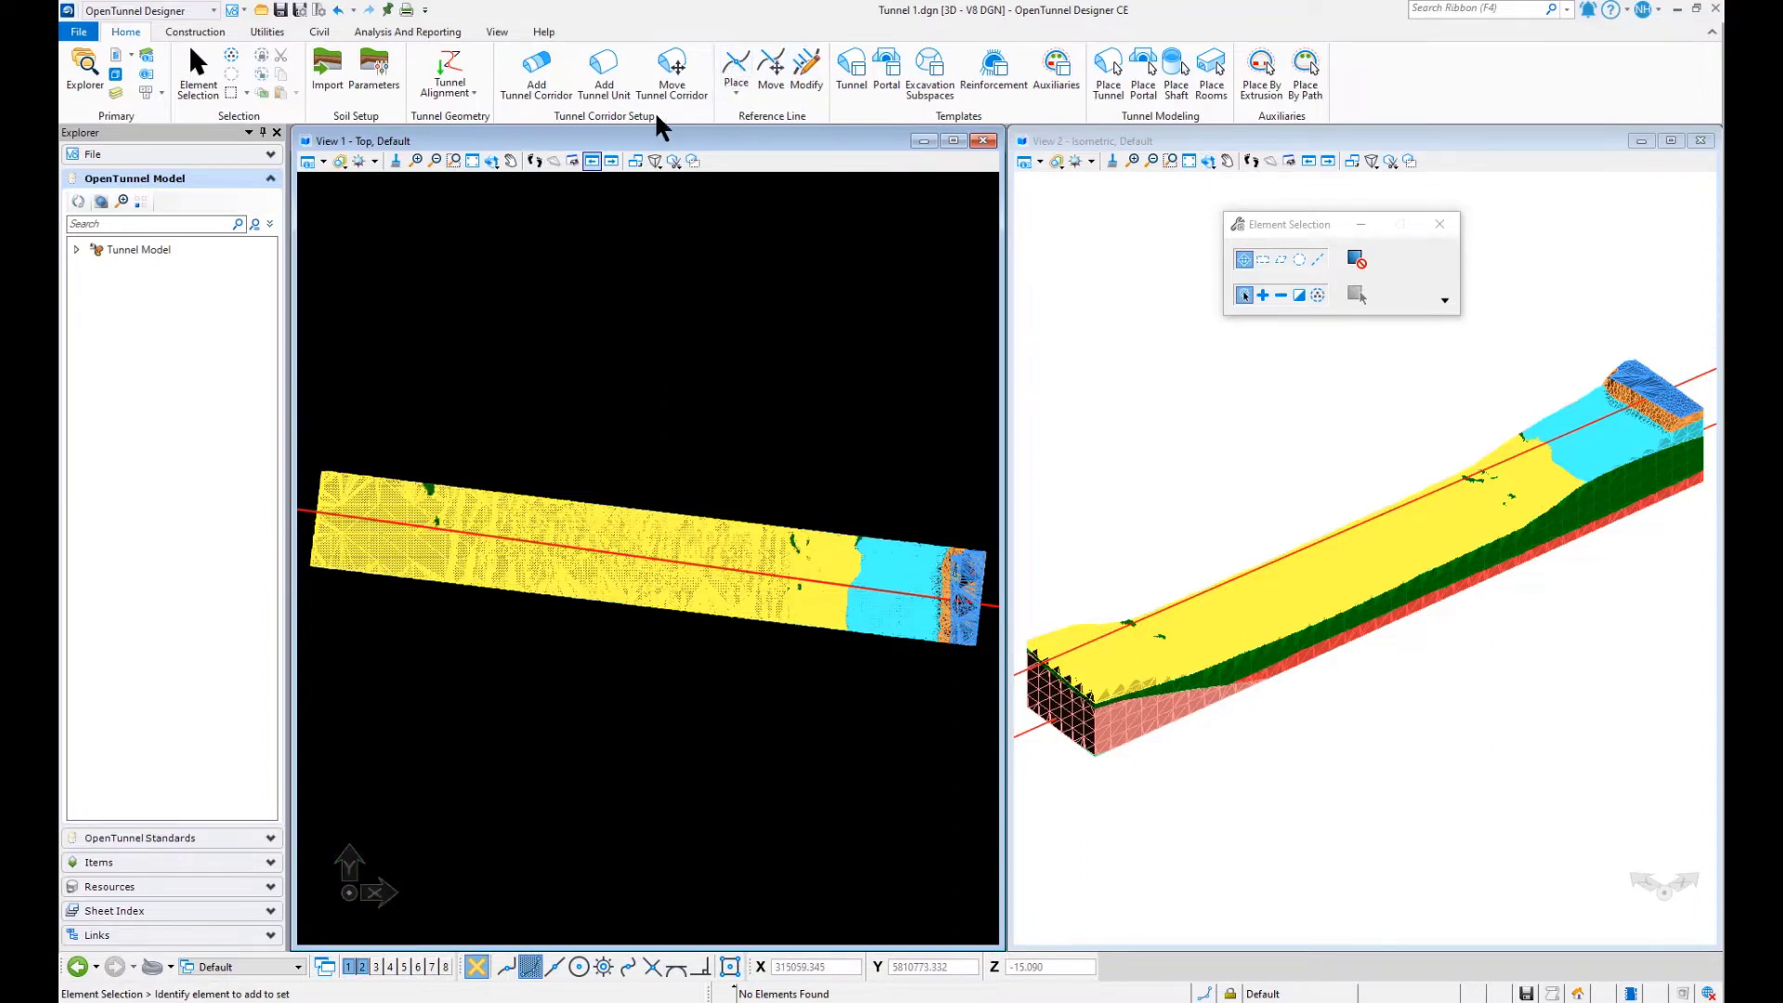
- Lay out four multi reference lines at 0° skew across the alignment, about 103 m long, from about station 0+022.6 to 0+329.0
left_click(739, 92)
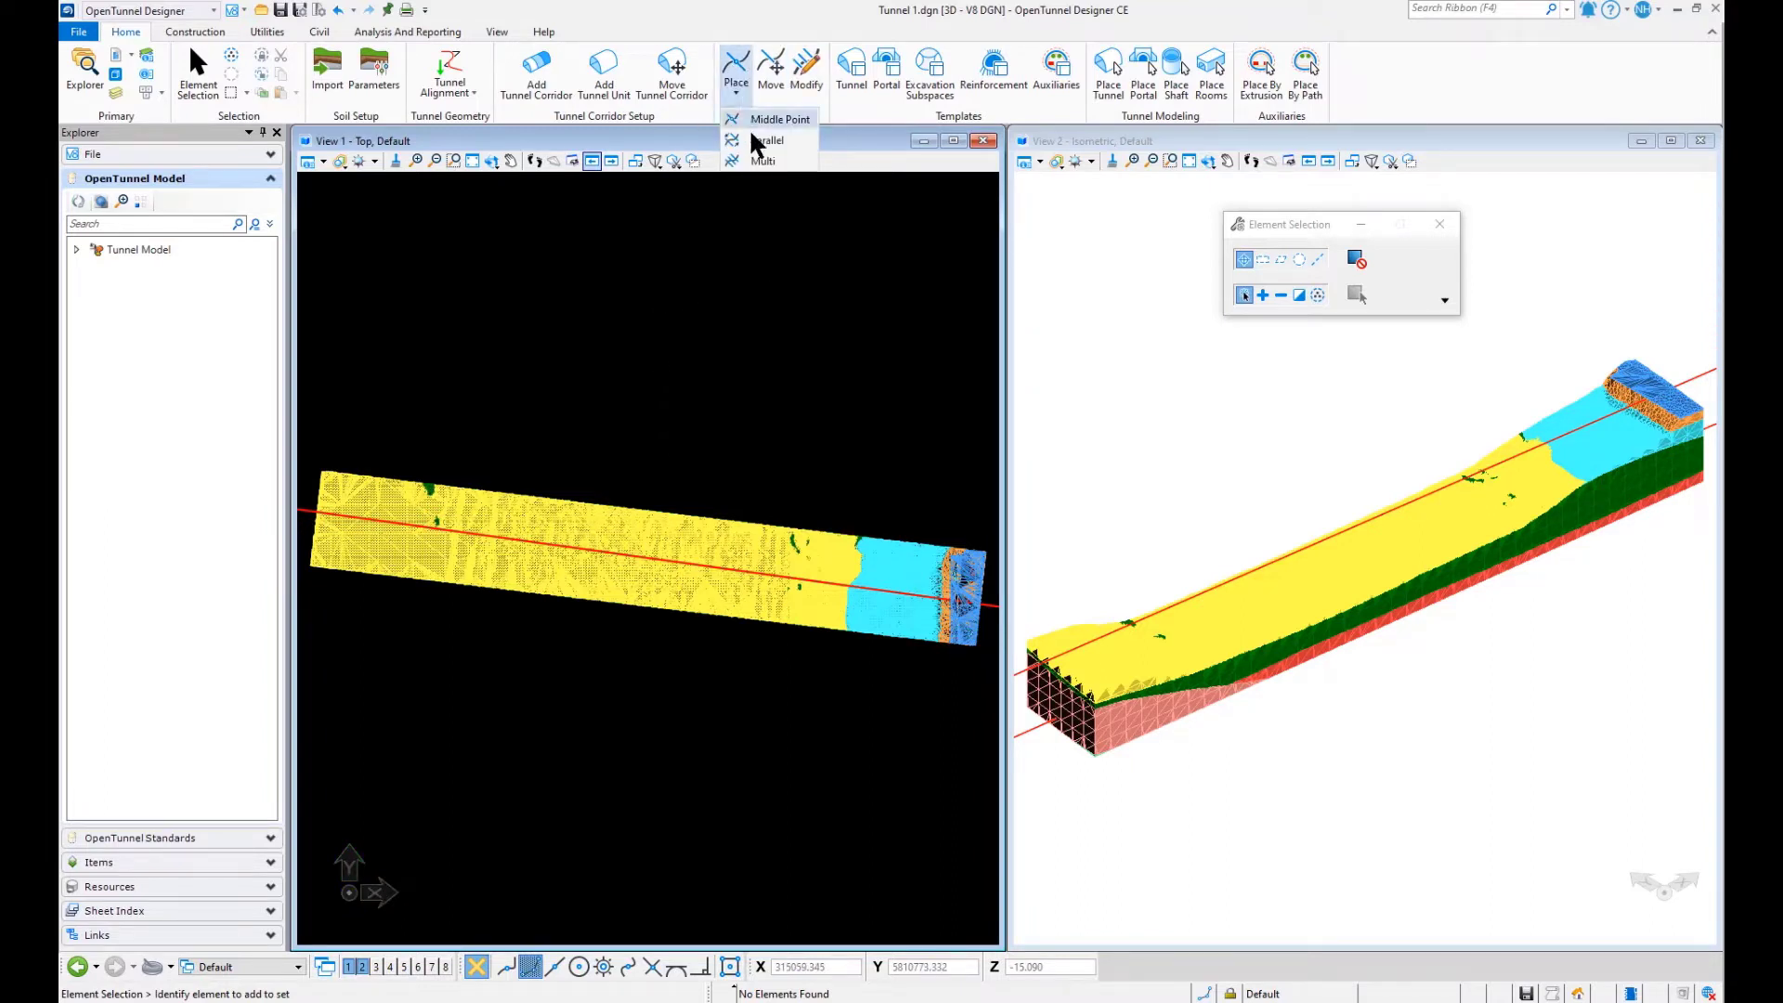
left_click(756, 153)
scroll(706, 416, "down", 1)
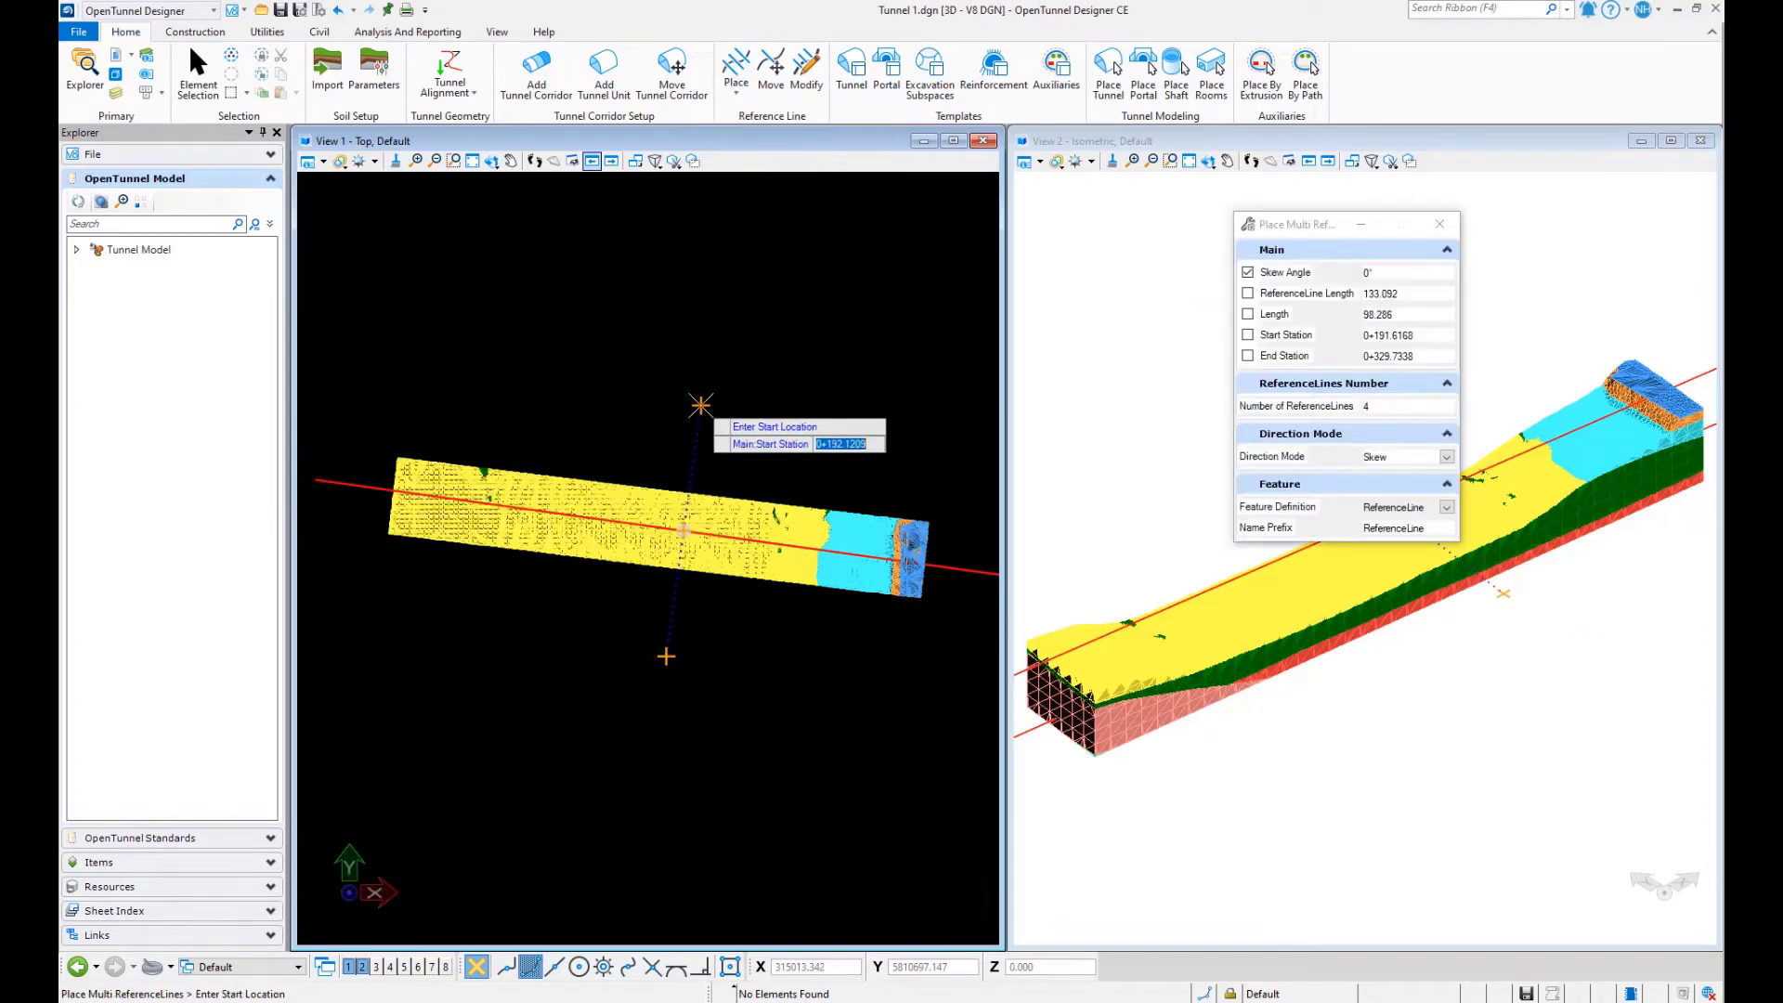
left_click(1361, 406)
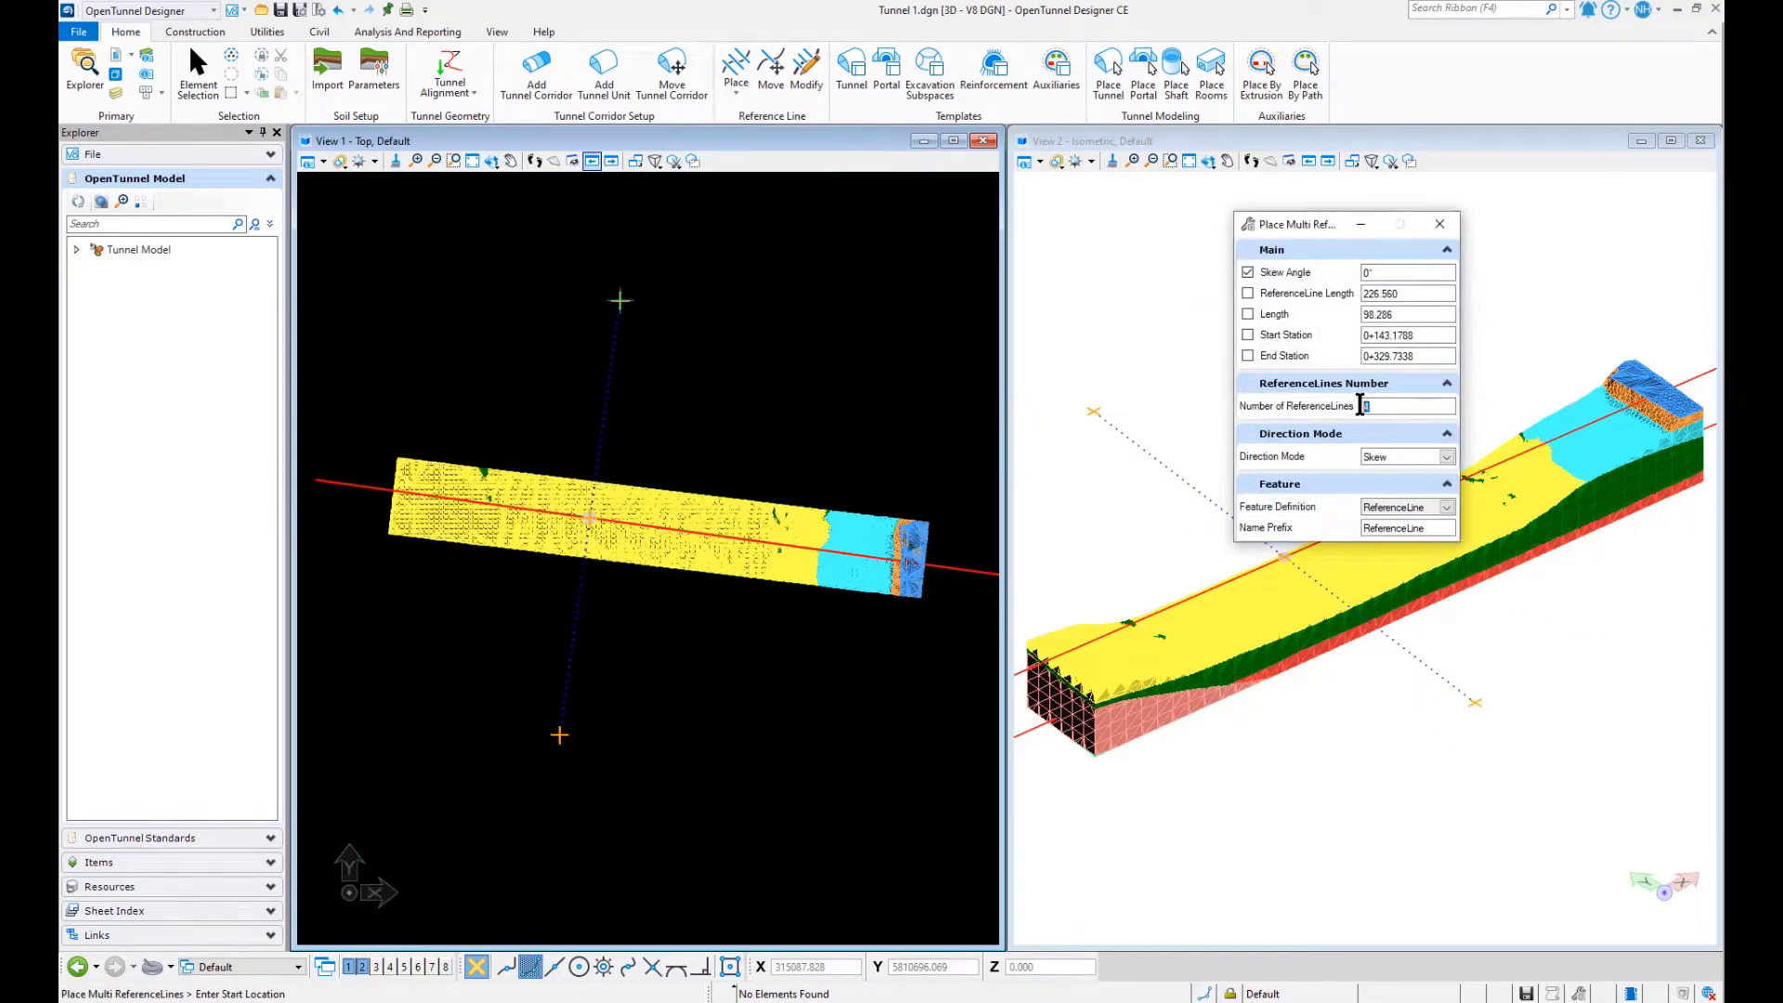
left_click(372, 386)
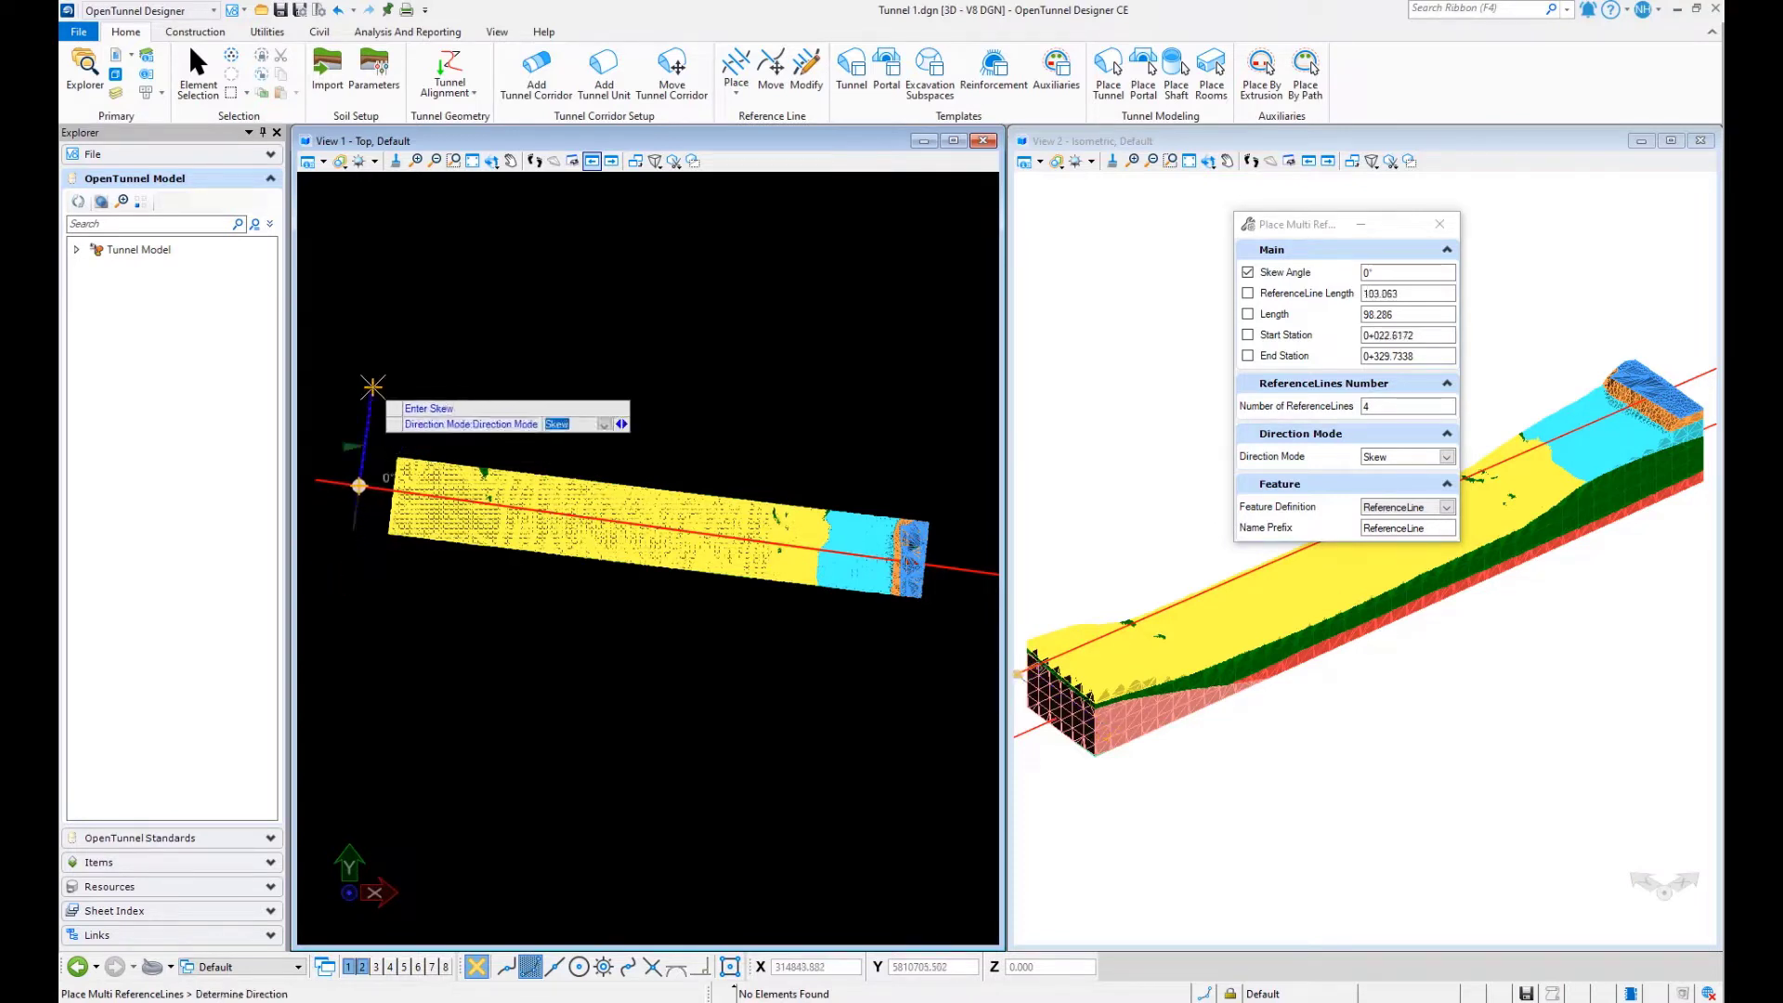
scroll(407, 502, "down", 3)
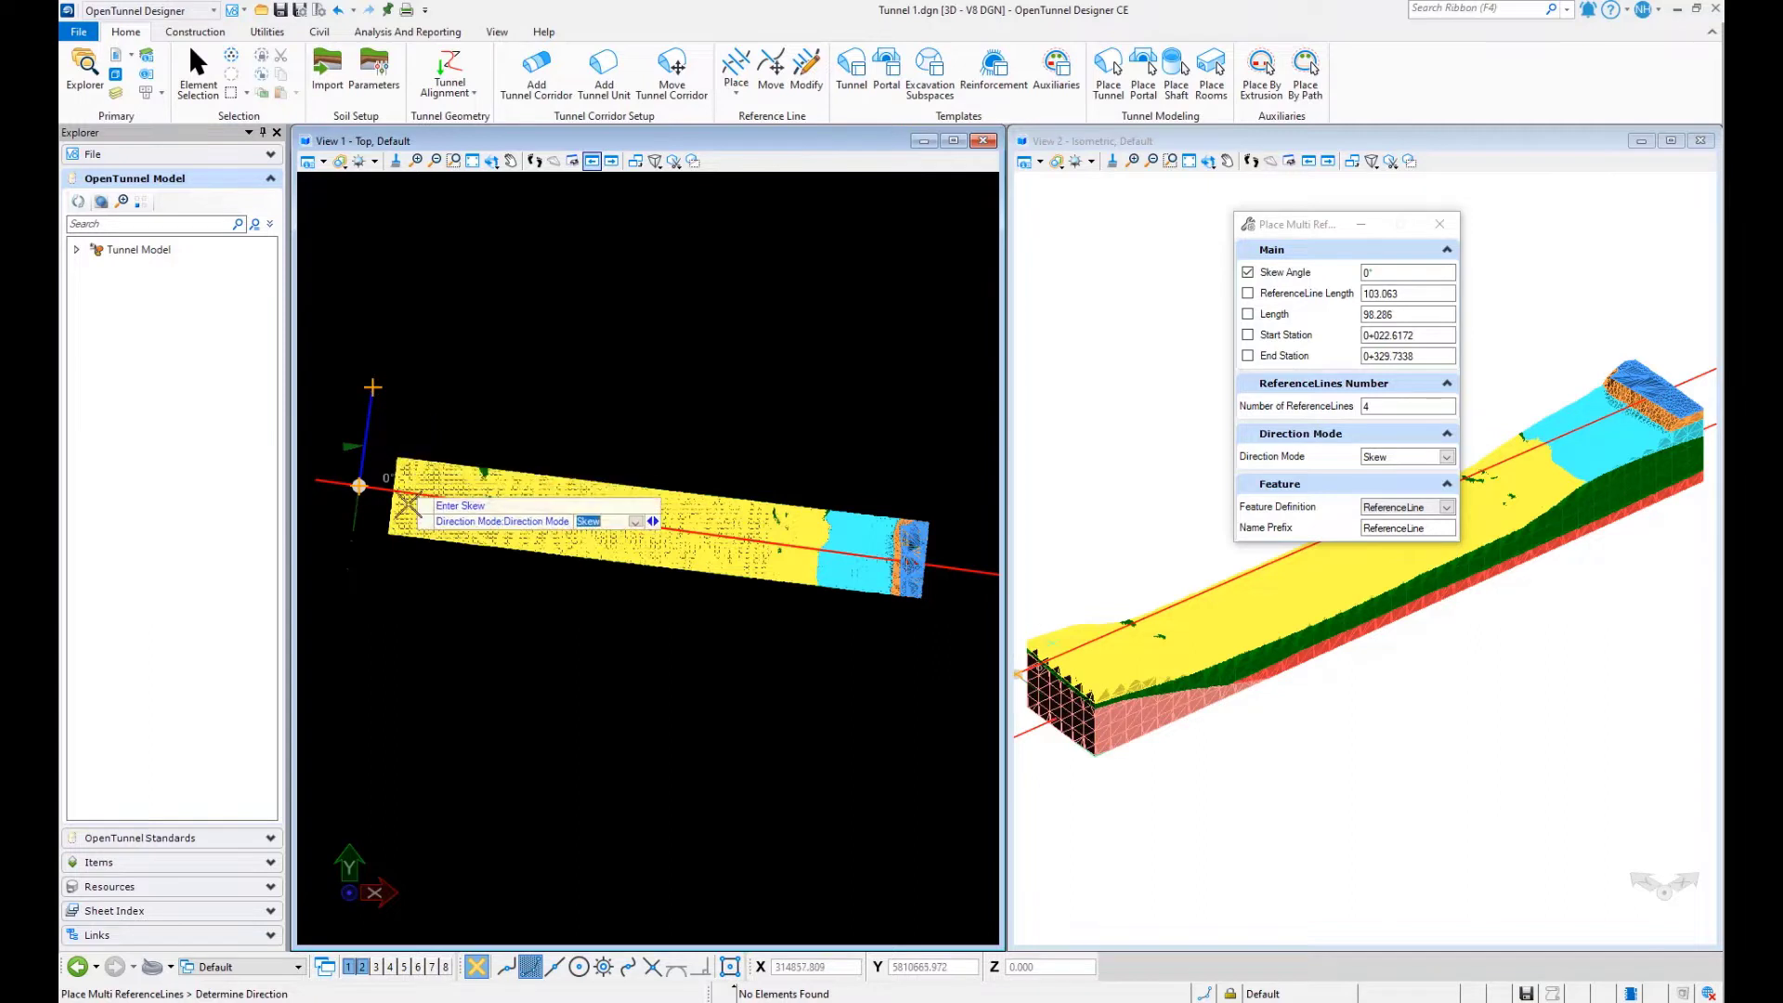
left_click(966, 589)
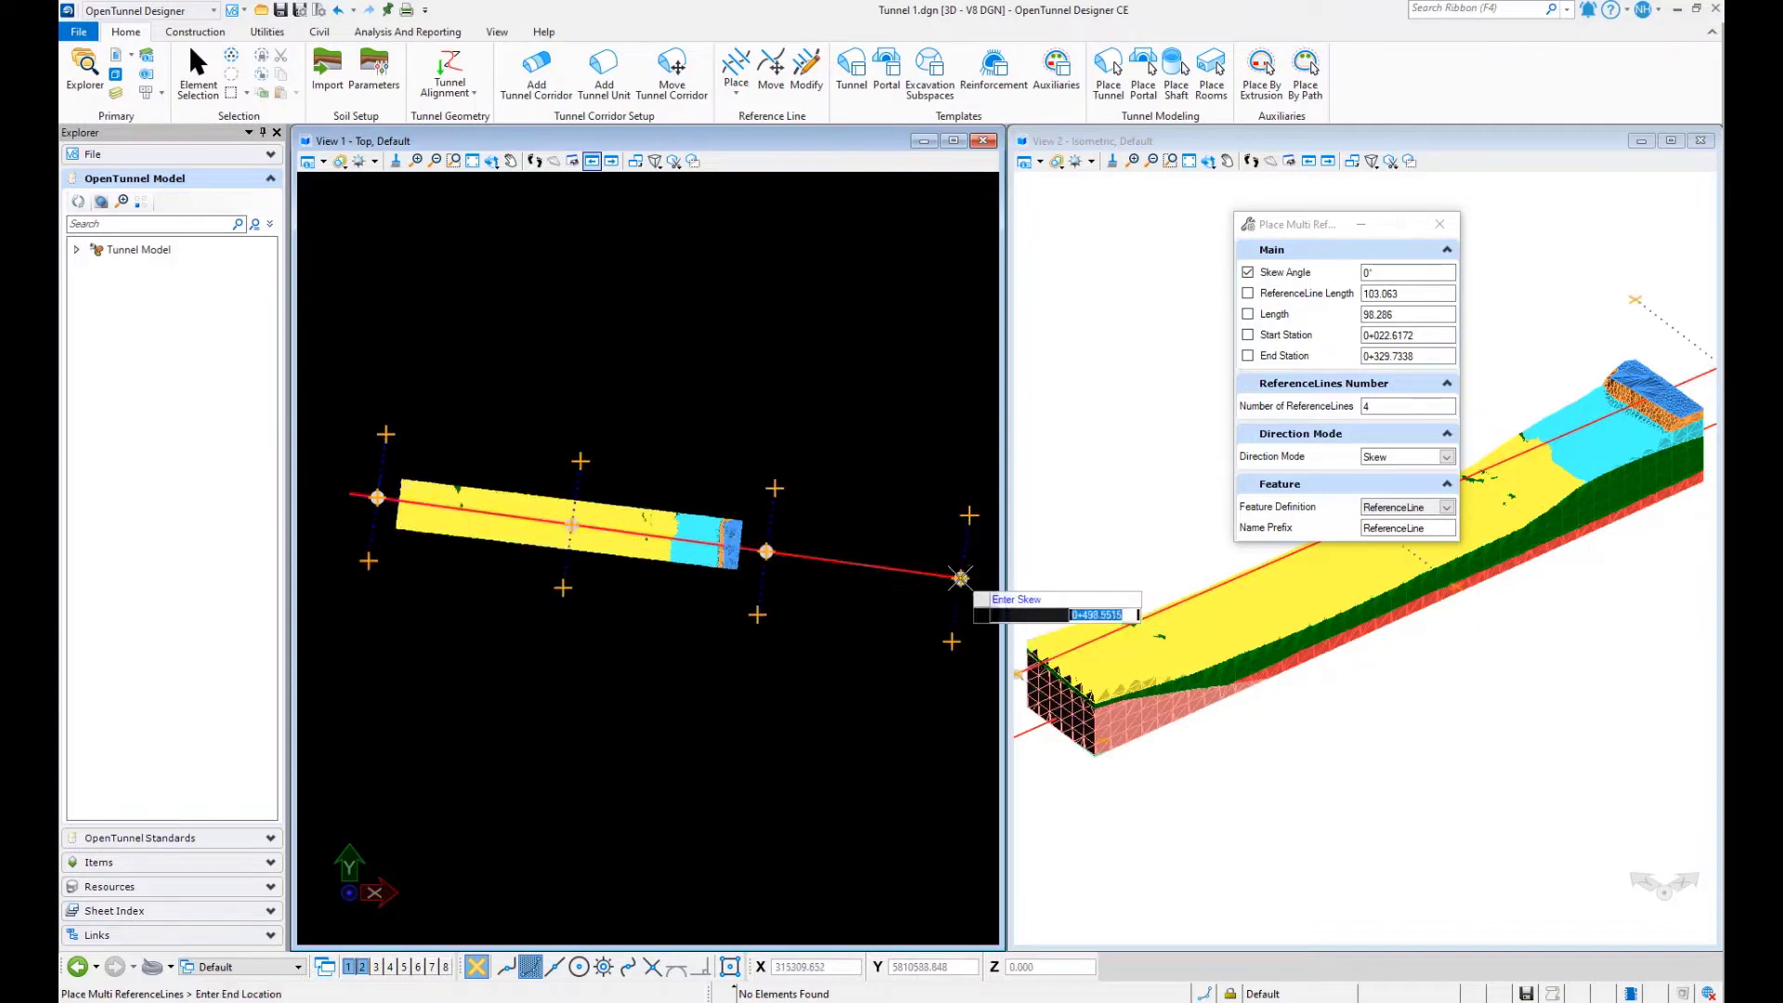
scroll(748, 548, "up", 2)
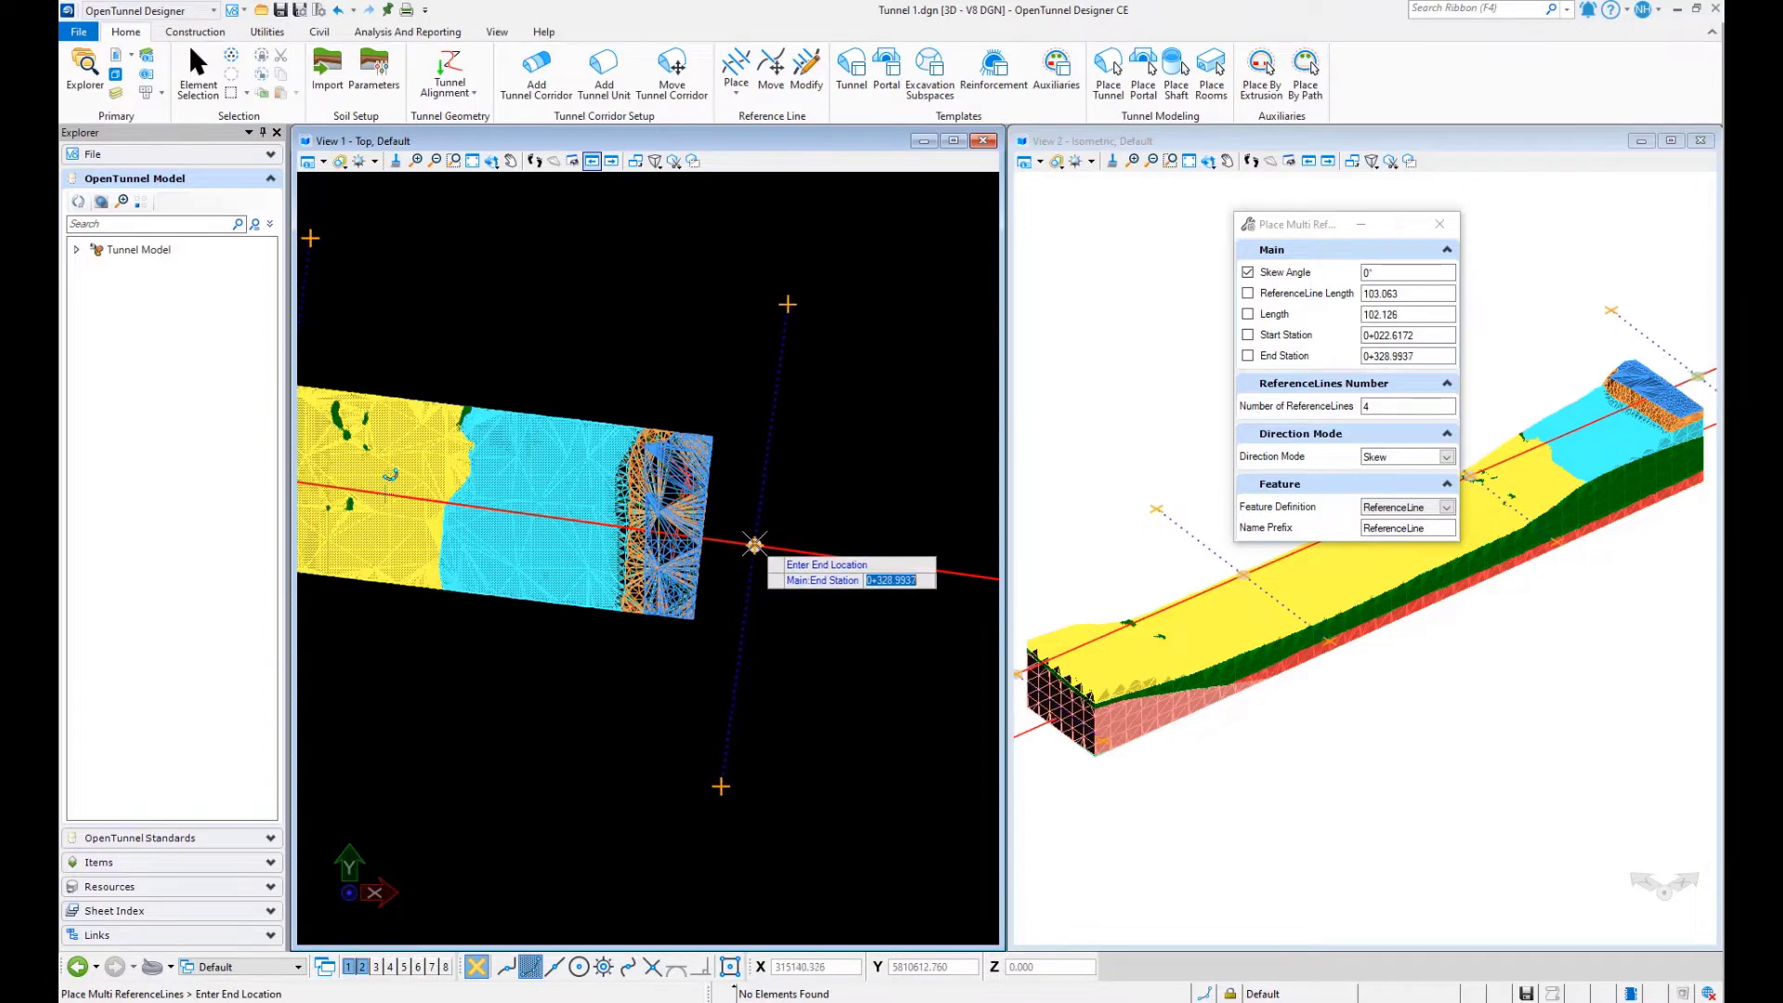
left_click(754, 545)
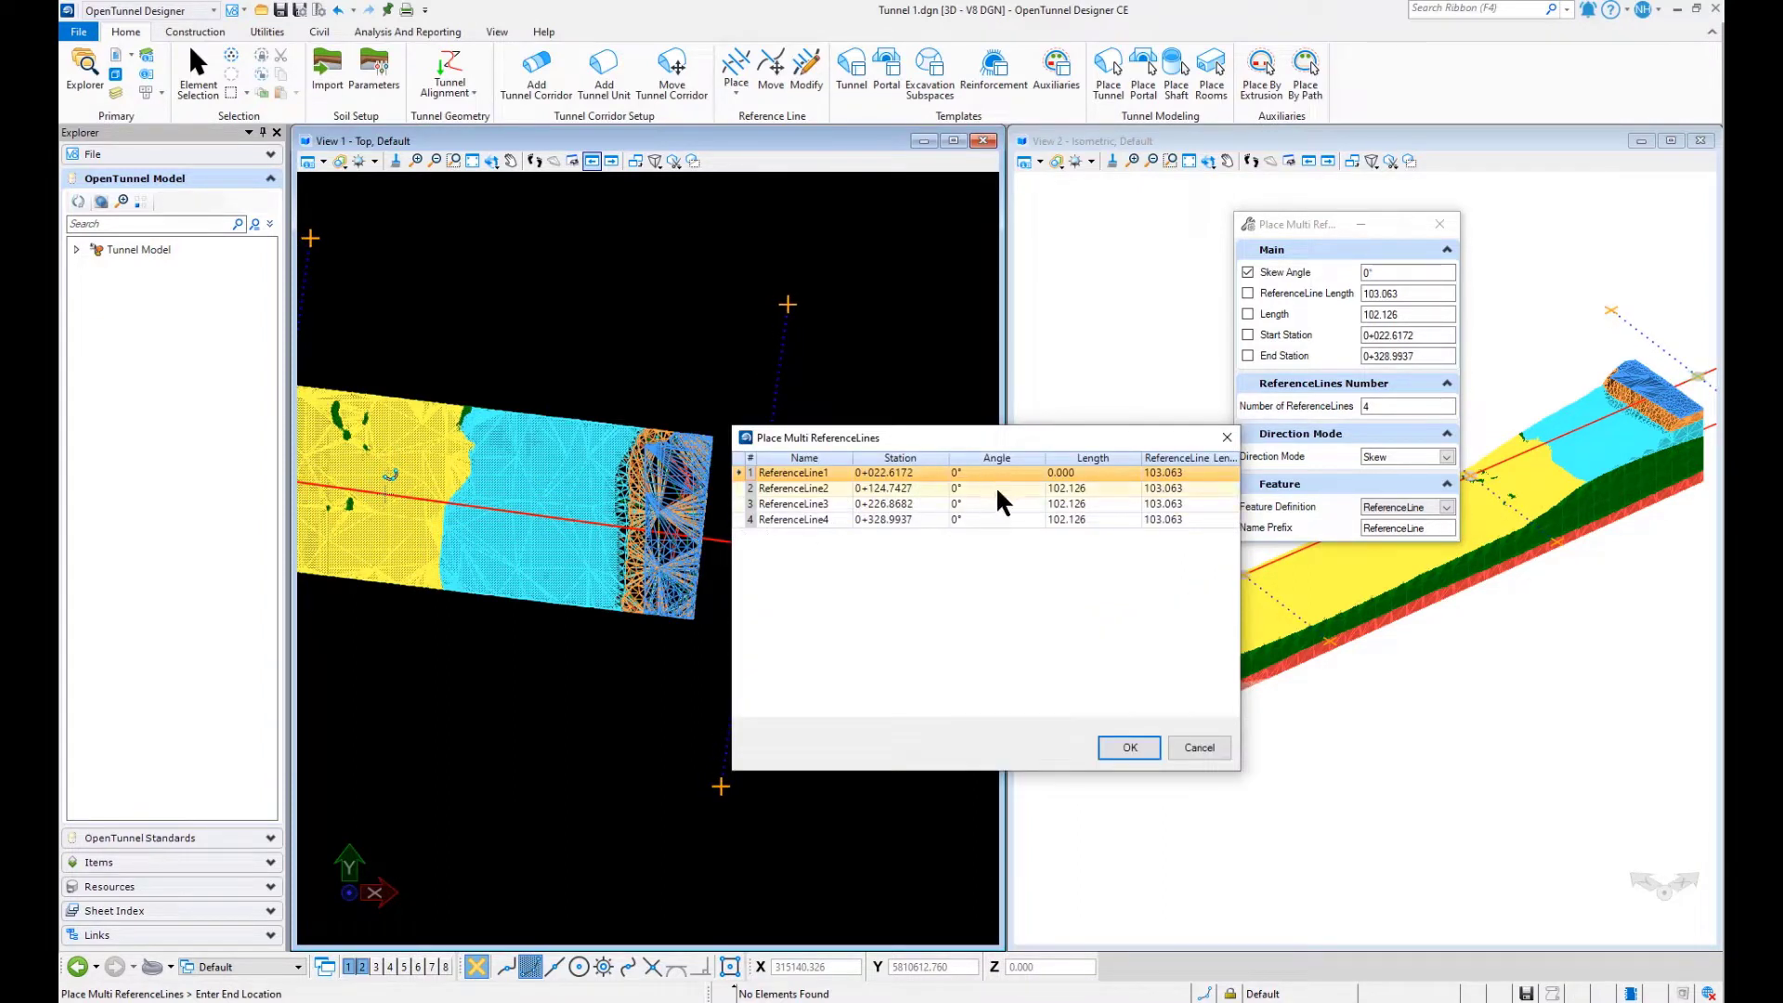
- Set the station of ReferenceLine1 to 0+025
left_click(917, 470)
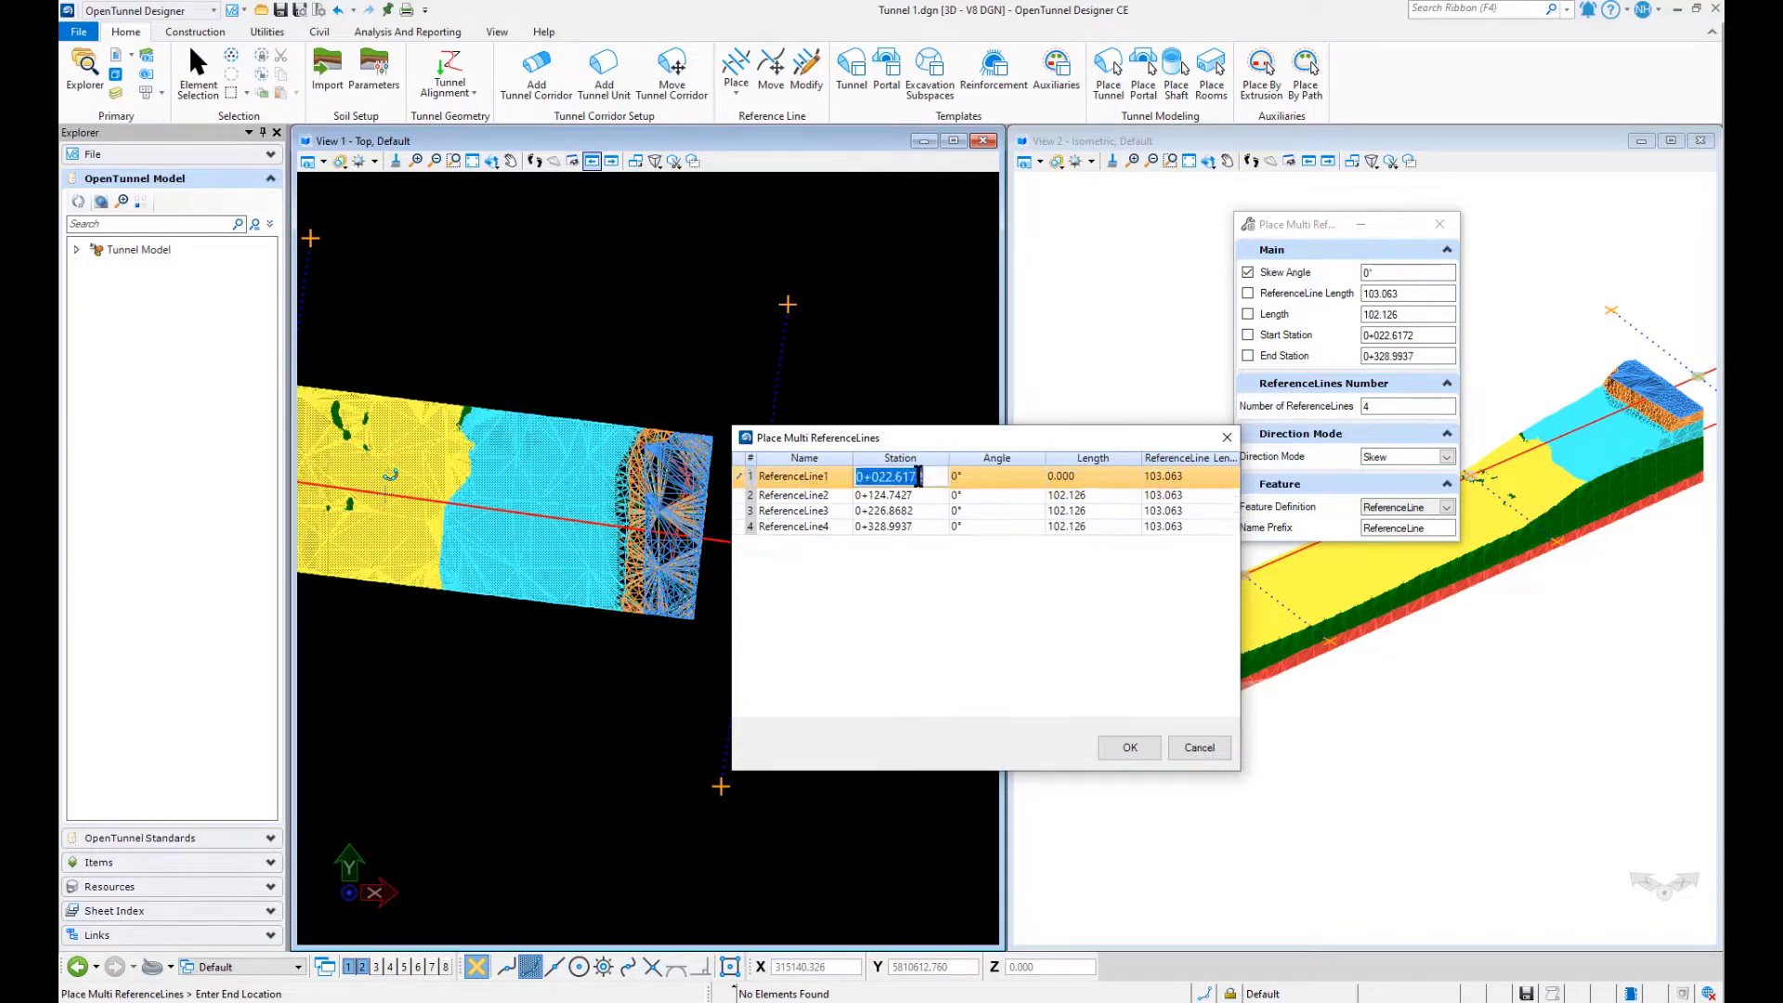
left_click_drag(917, 476, 869, 479)
type("025")
key("Return")
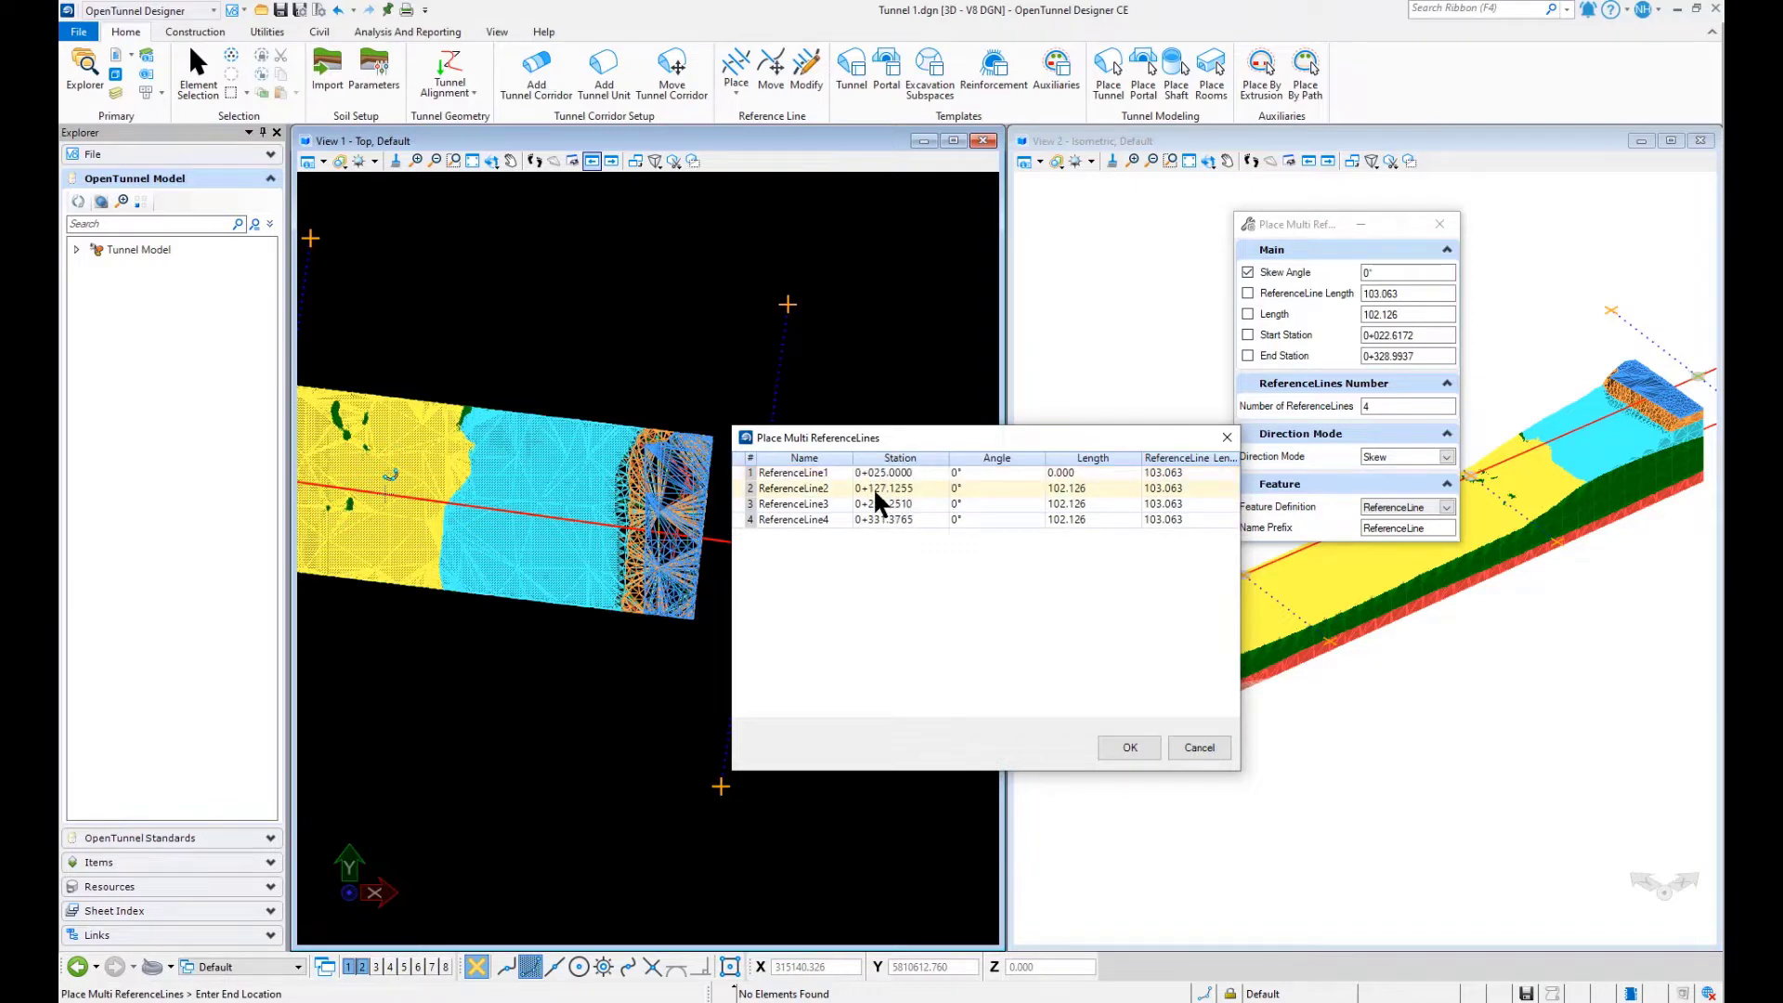
- Set the spacing lengths of ReferenceLine2, ReferenceLine3 and ReferenceLine4 to 10, 285 and 5, and place the reference lines
left_click(1078, 485)
left_click(1089, 491)
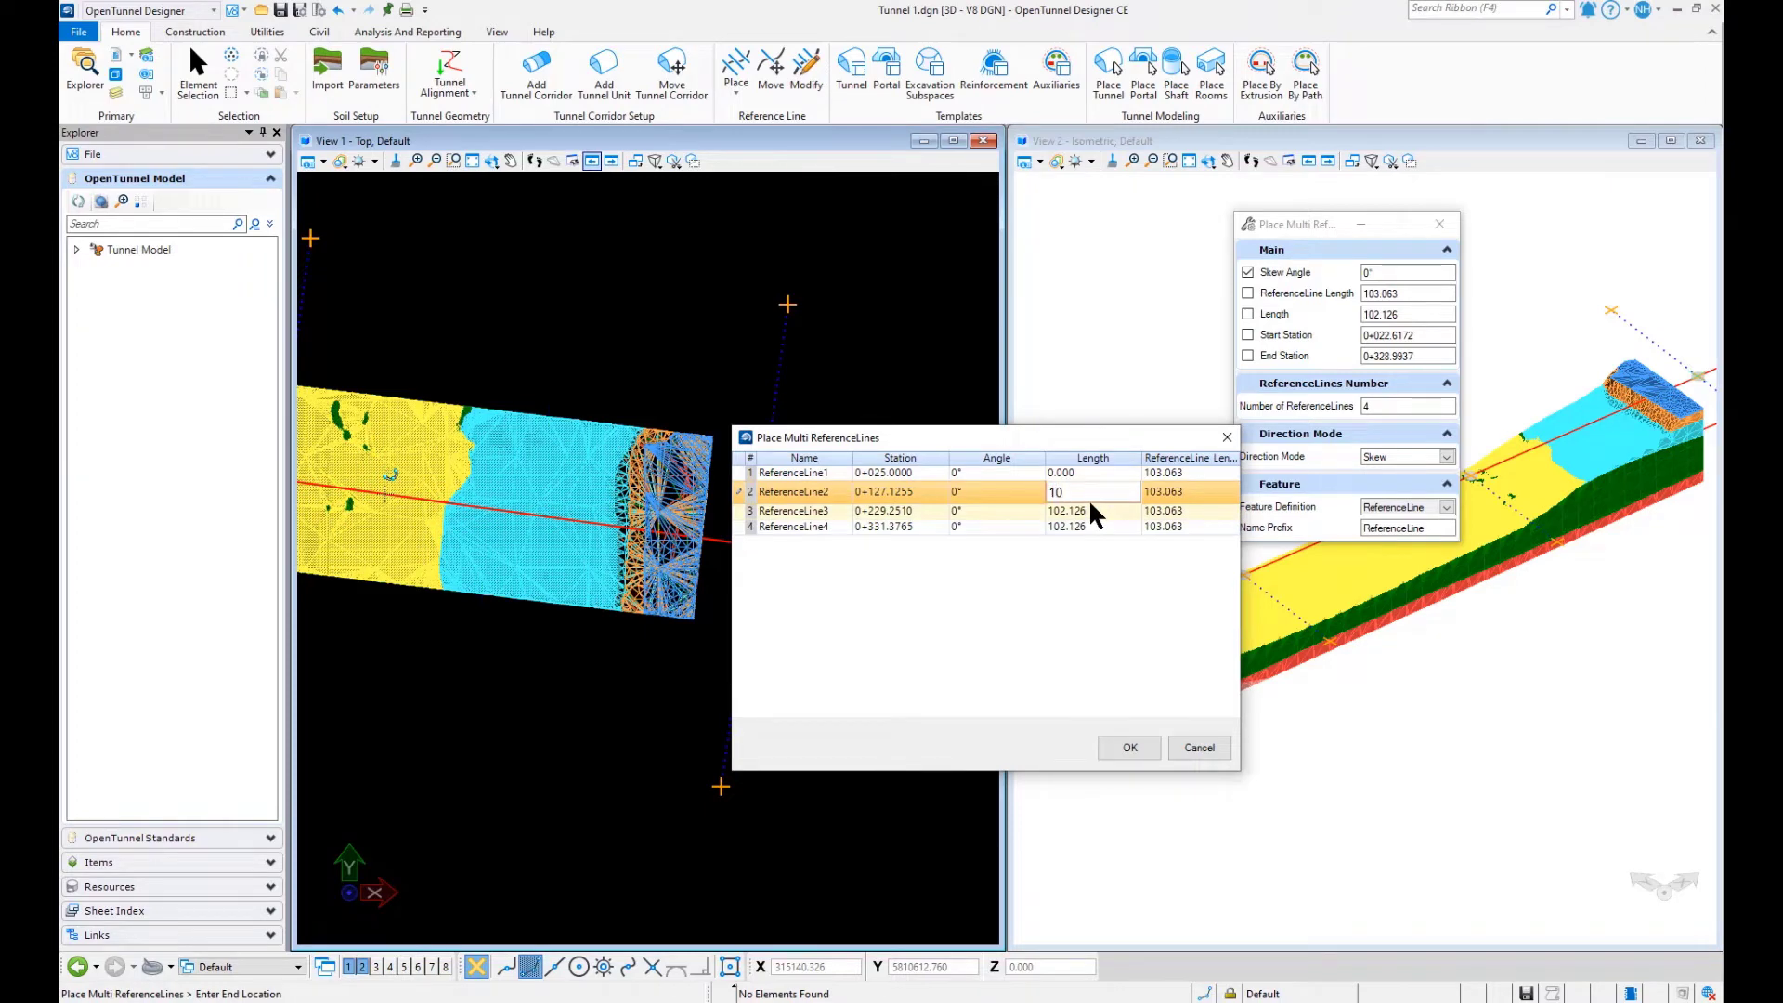
left_click(1103, 502)
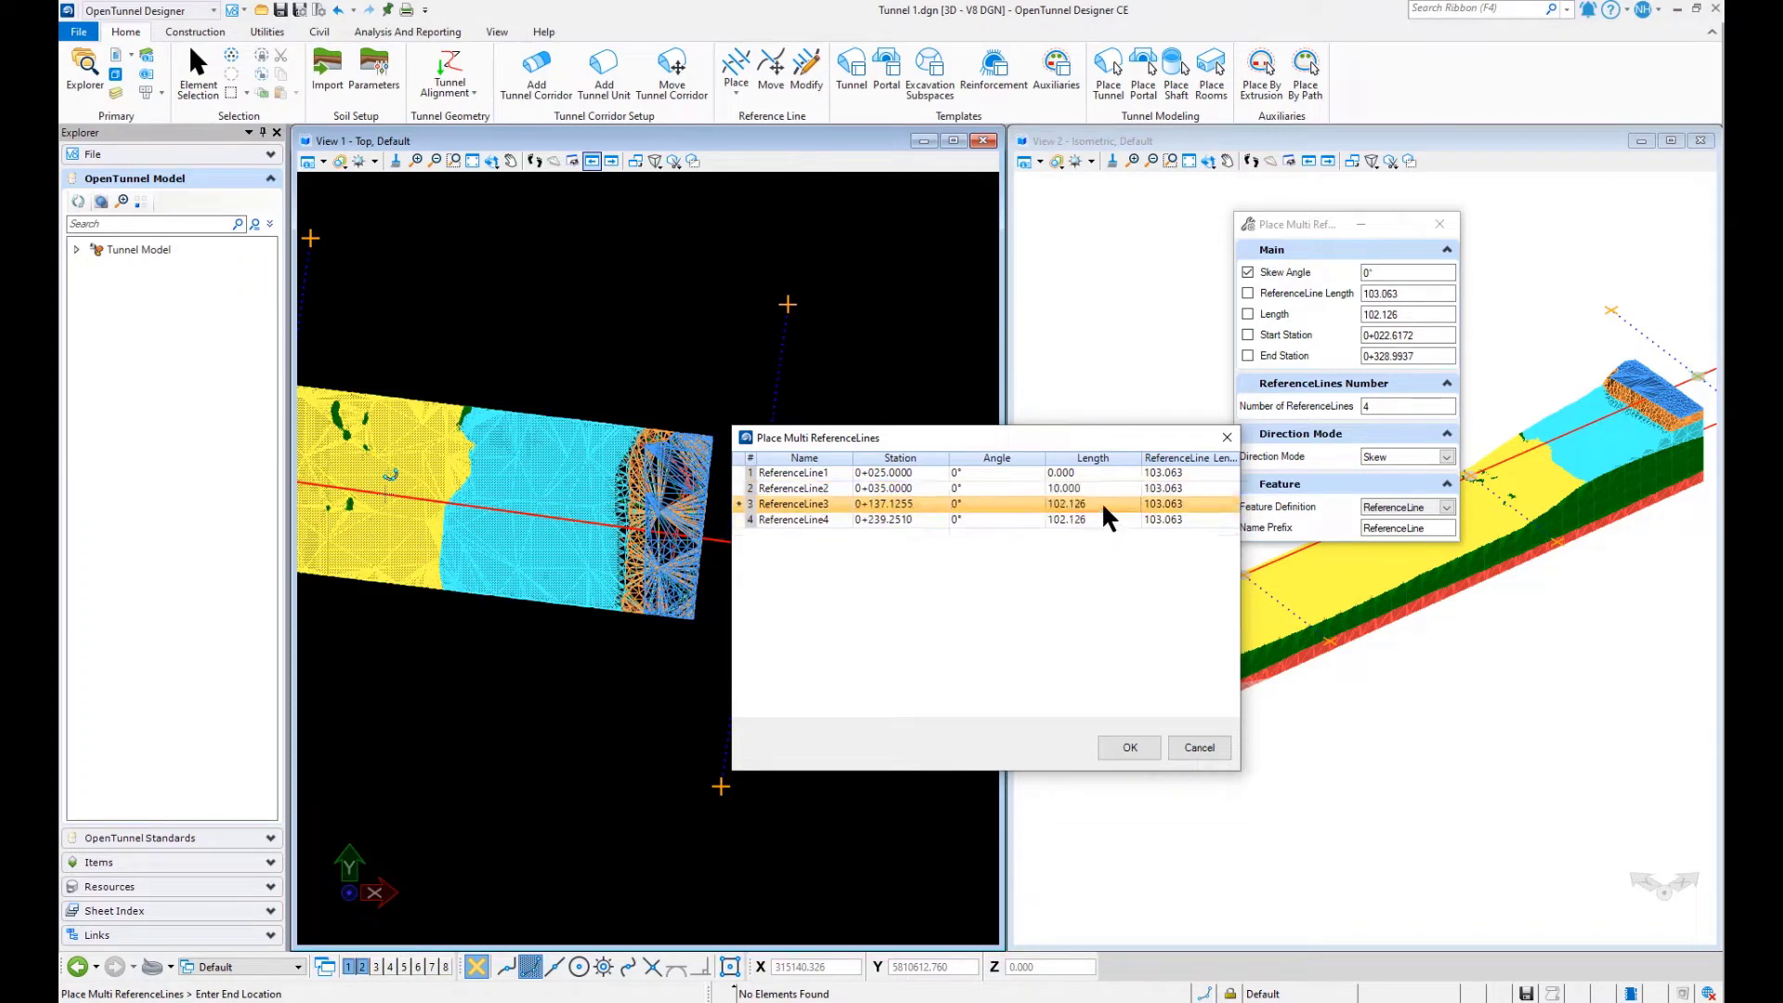
left_click(1104, 508)
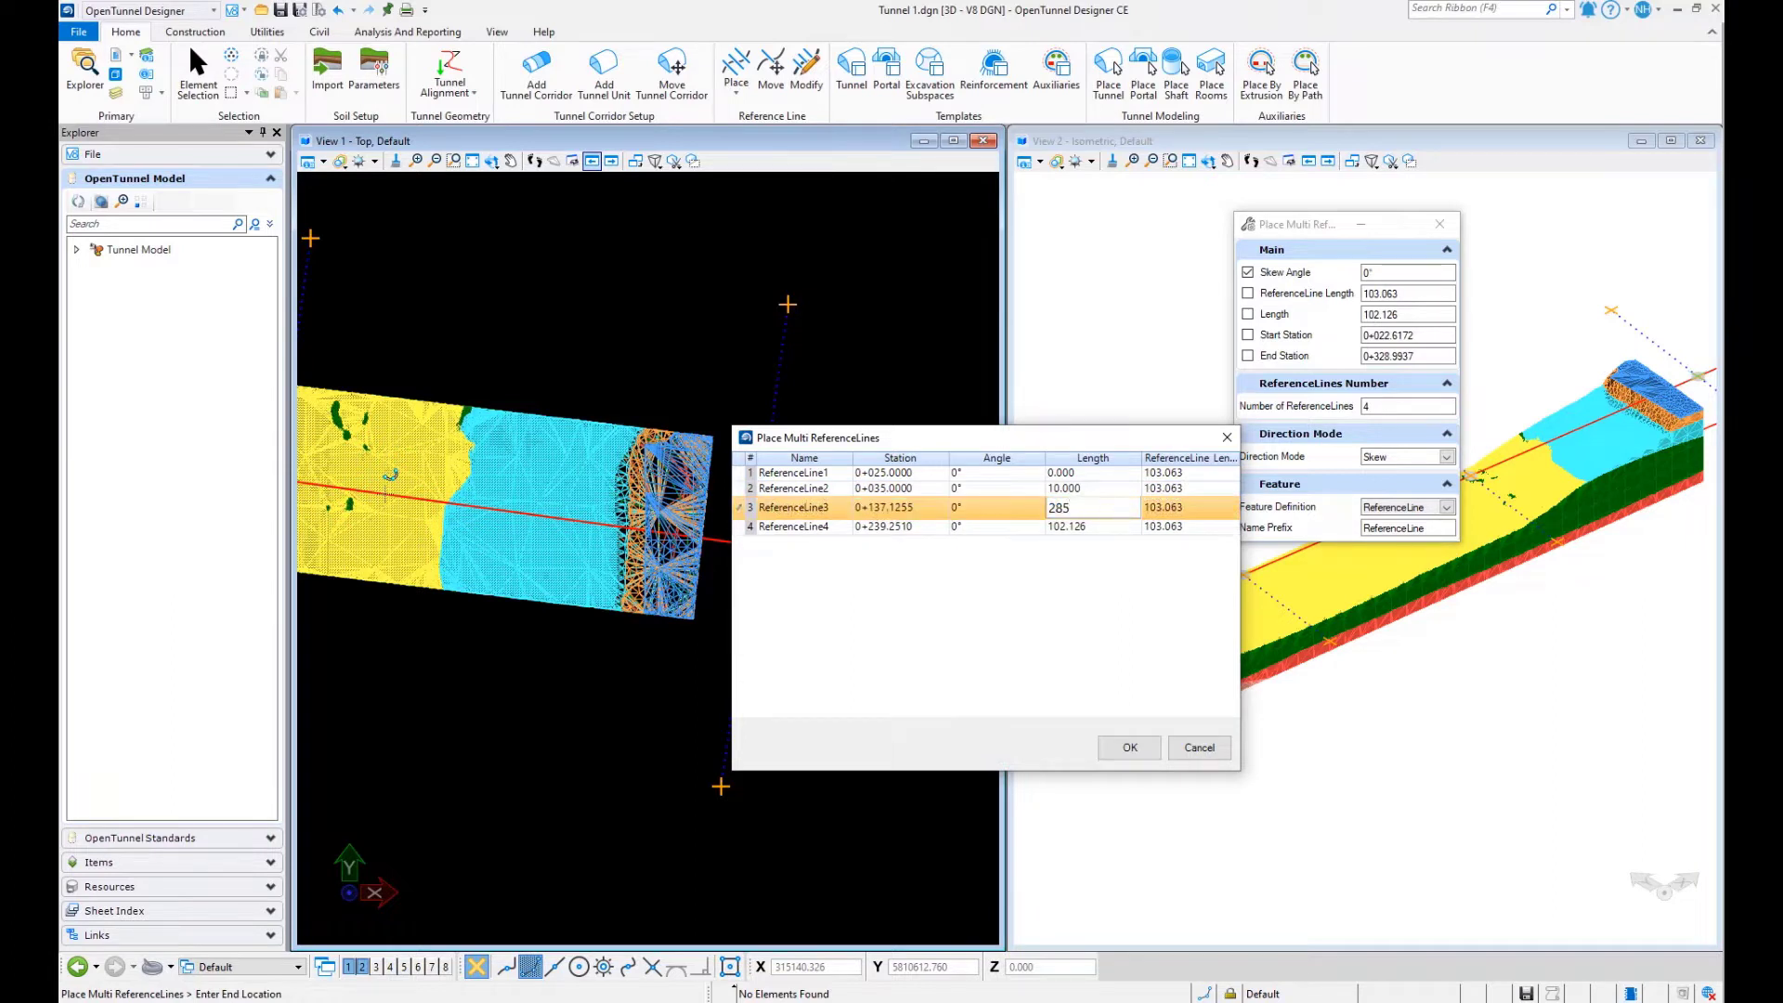
left_click(1100, 522)
left_click(1101, 520)
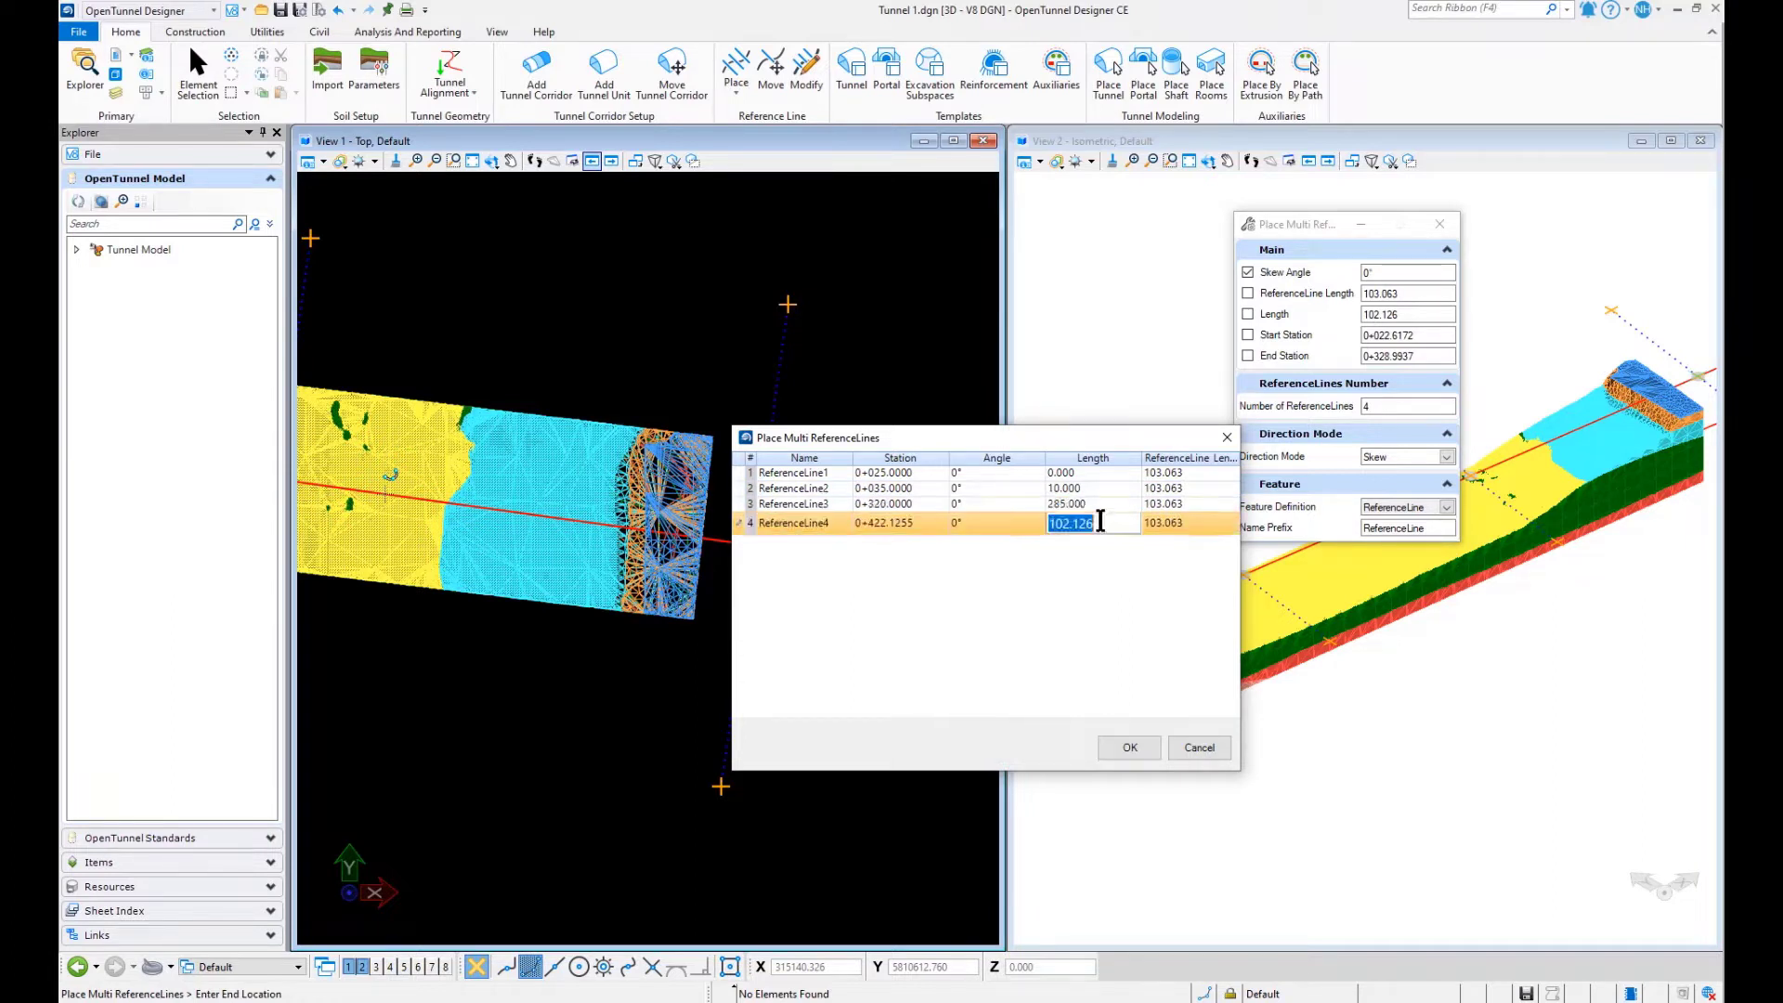
type("5")
key("Return")
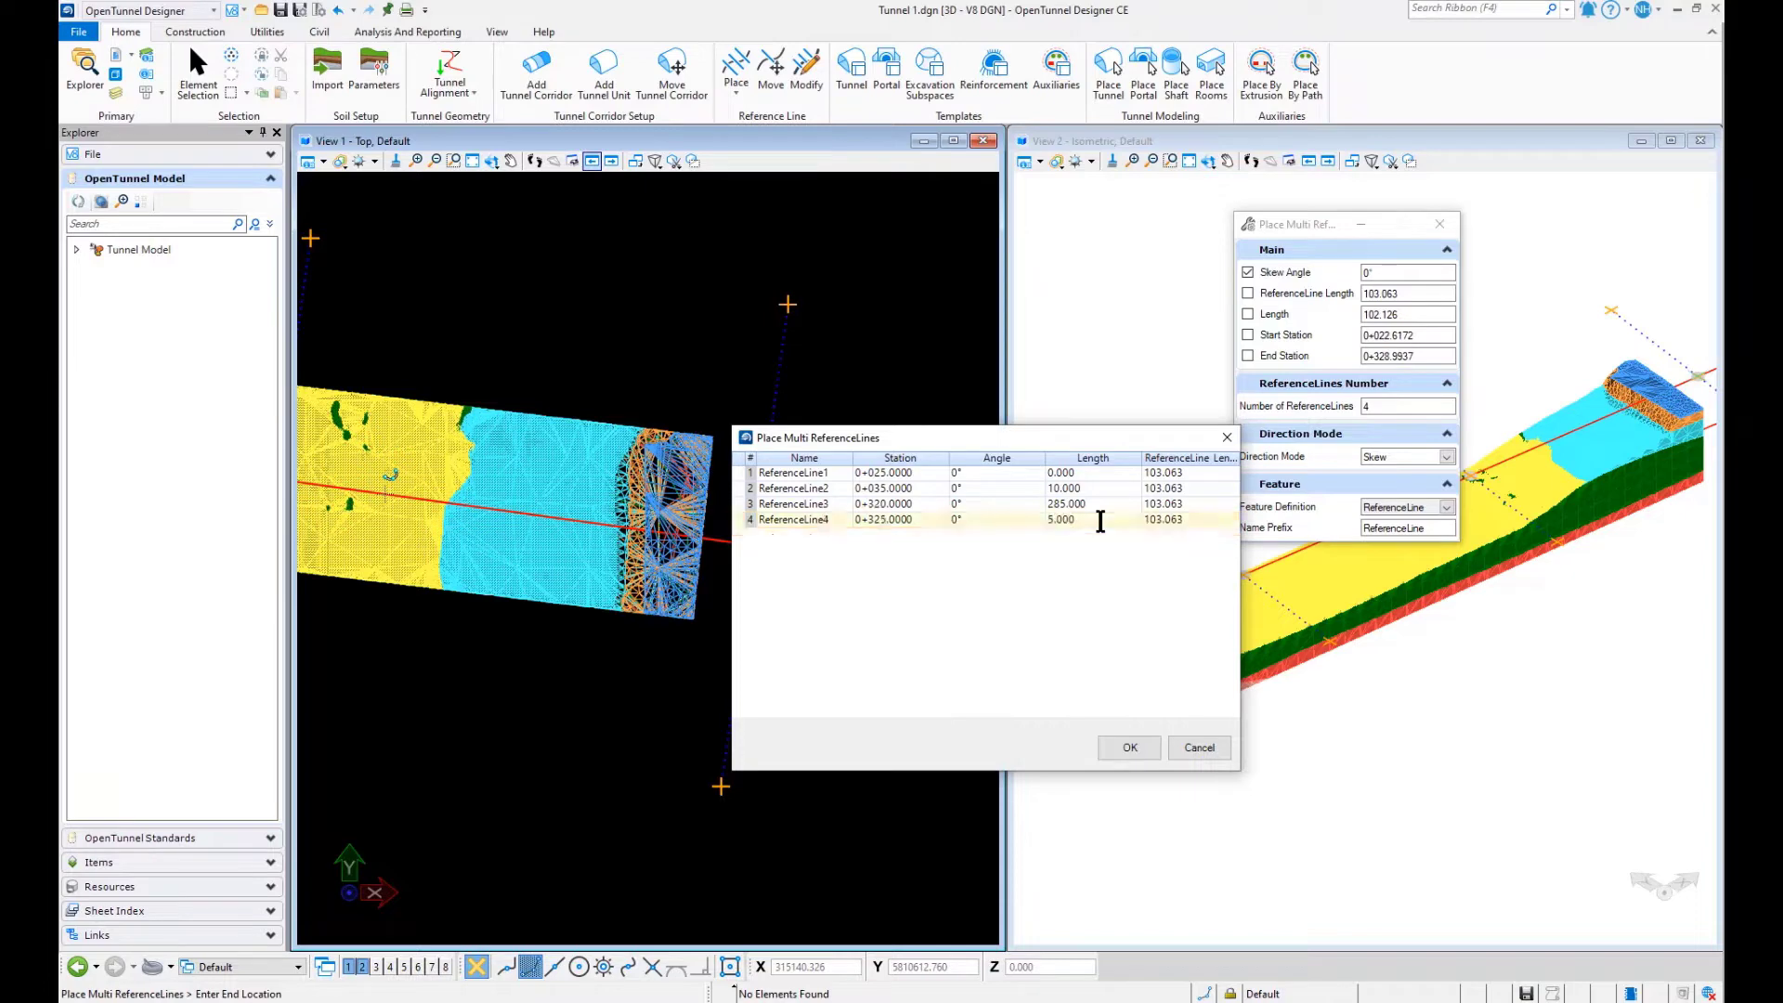
left_click(1131, 748)
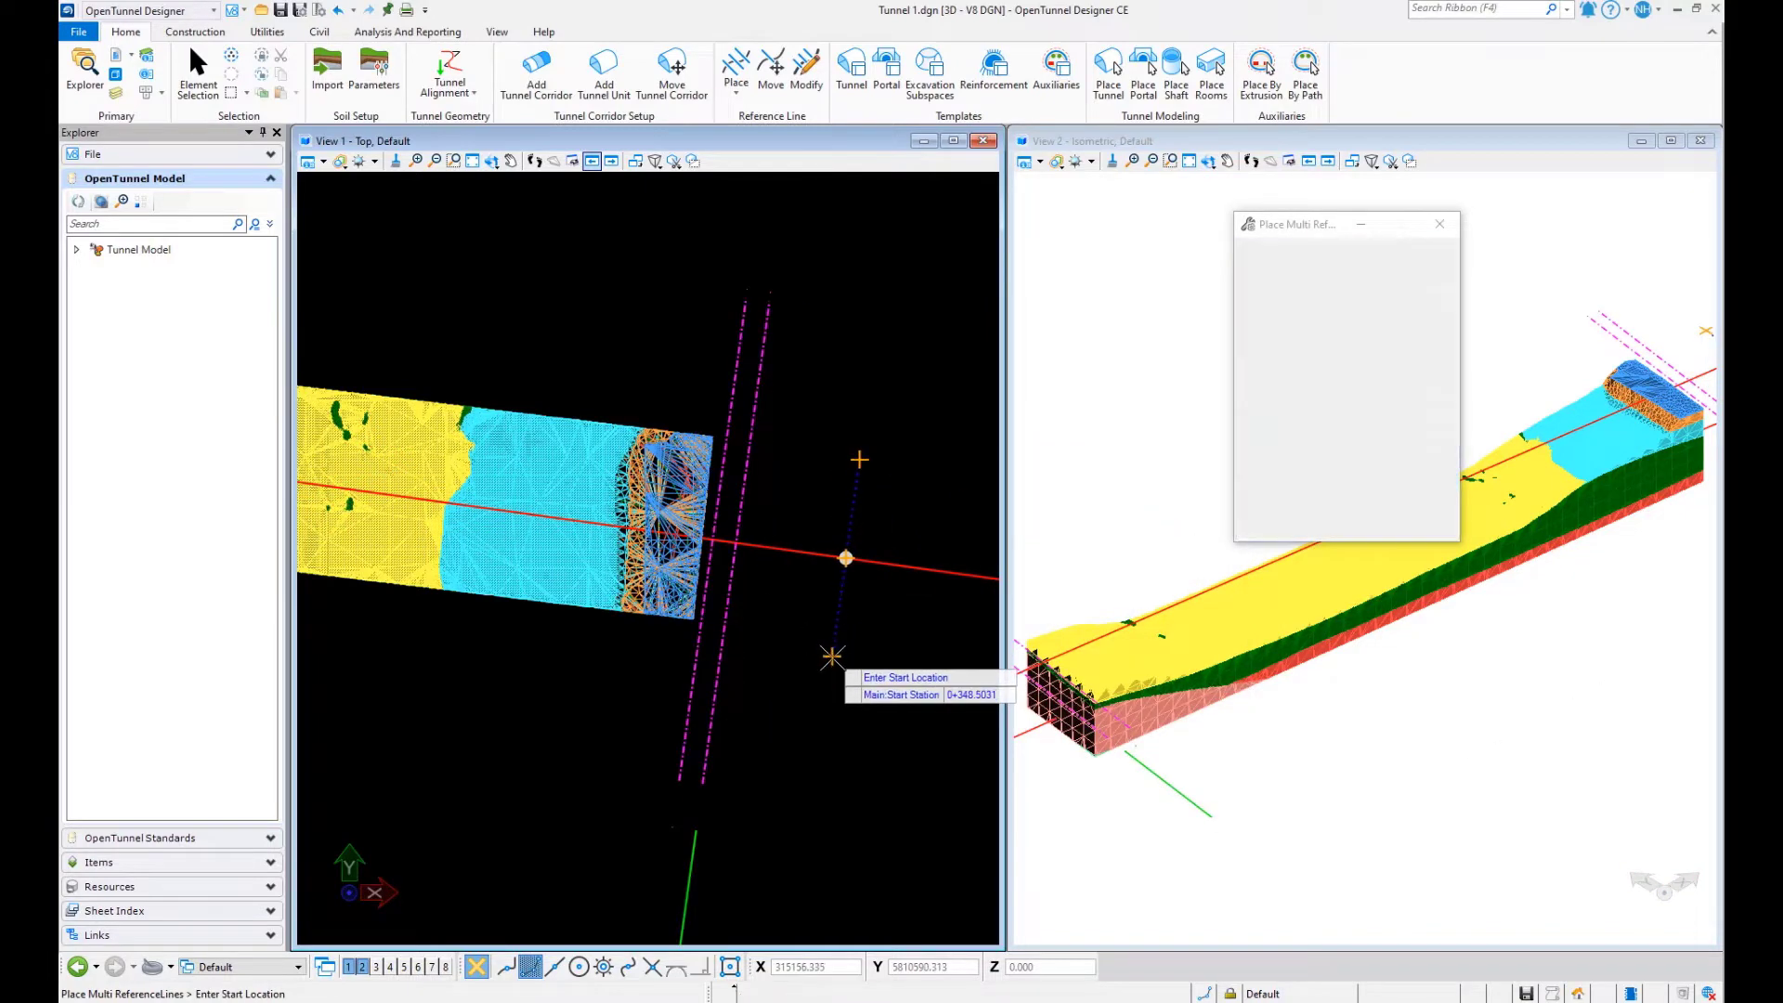
- End the multi reference line placement
left_click(831, 656)
scroll(828, 675, "down", 3)
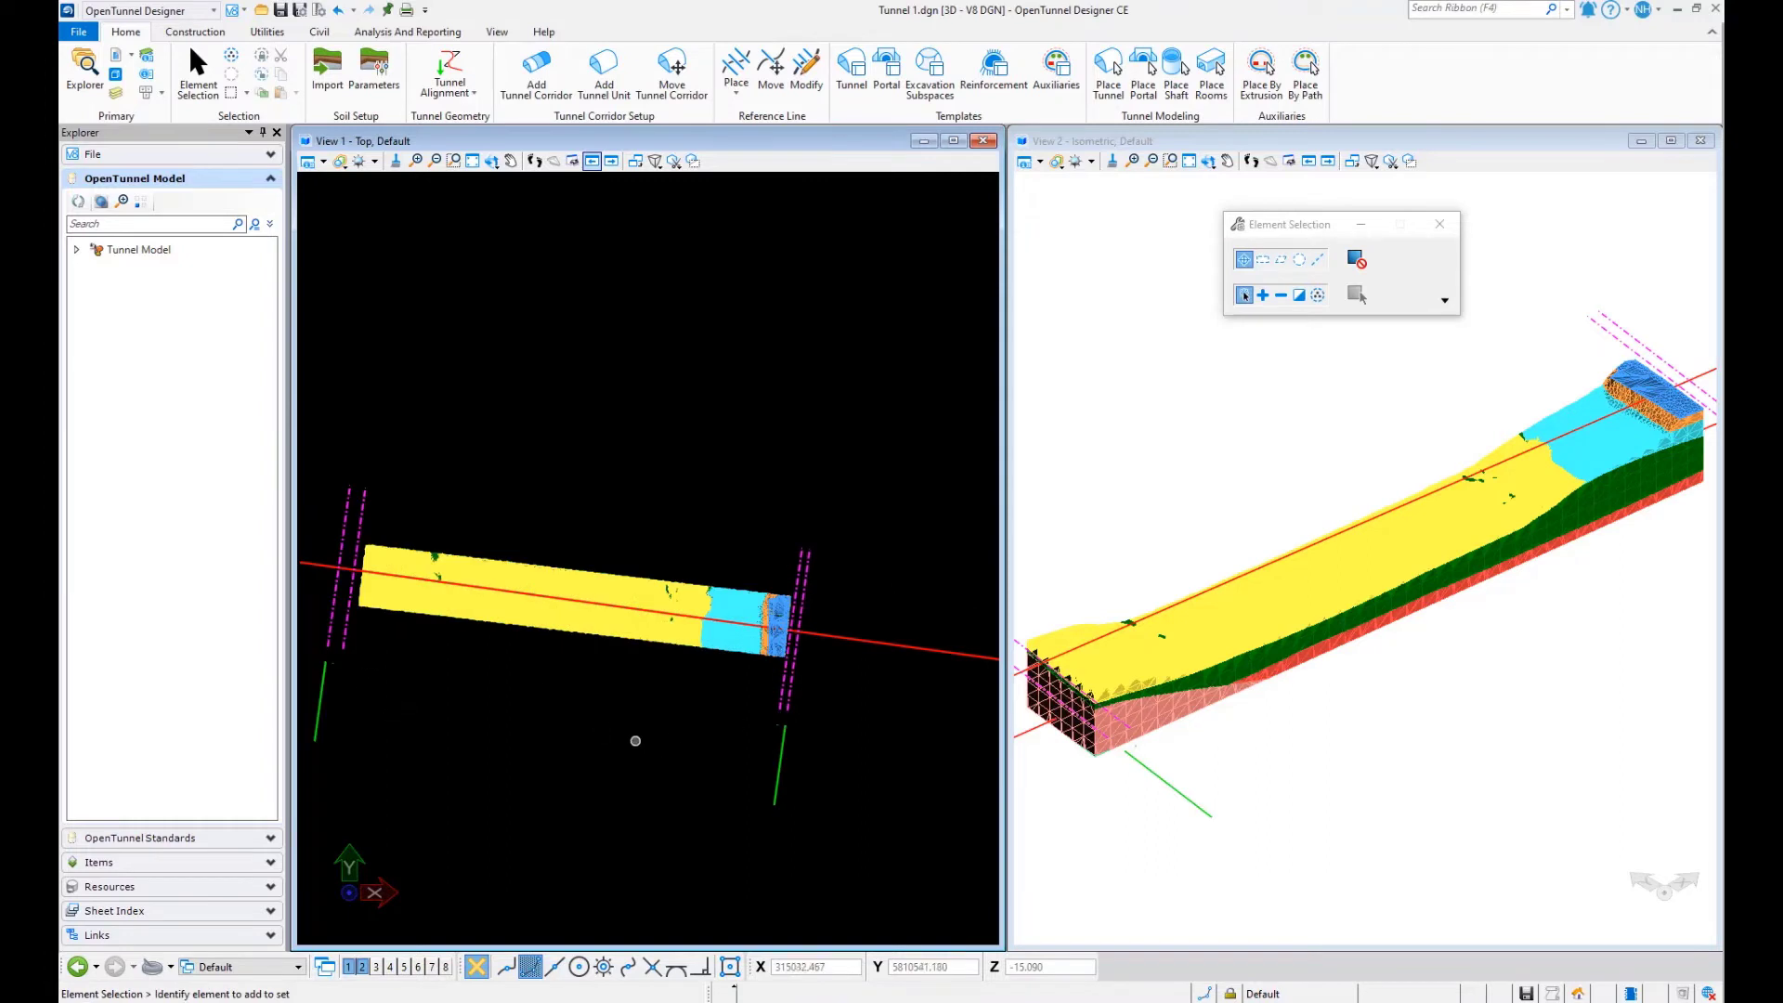
scroll(598, 716, "down", 3)
scroll(657, 741, "up", 3)
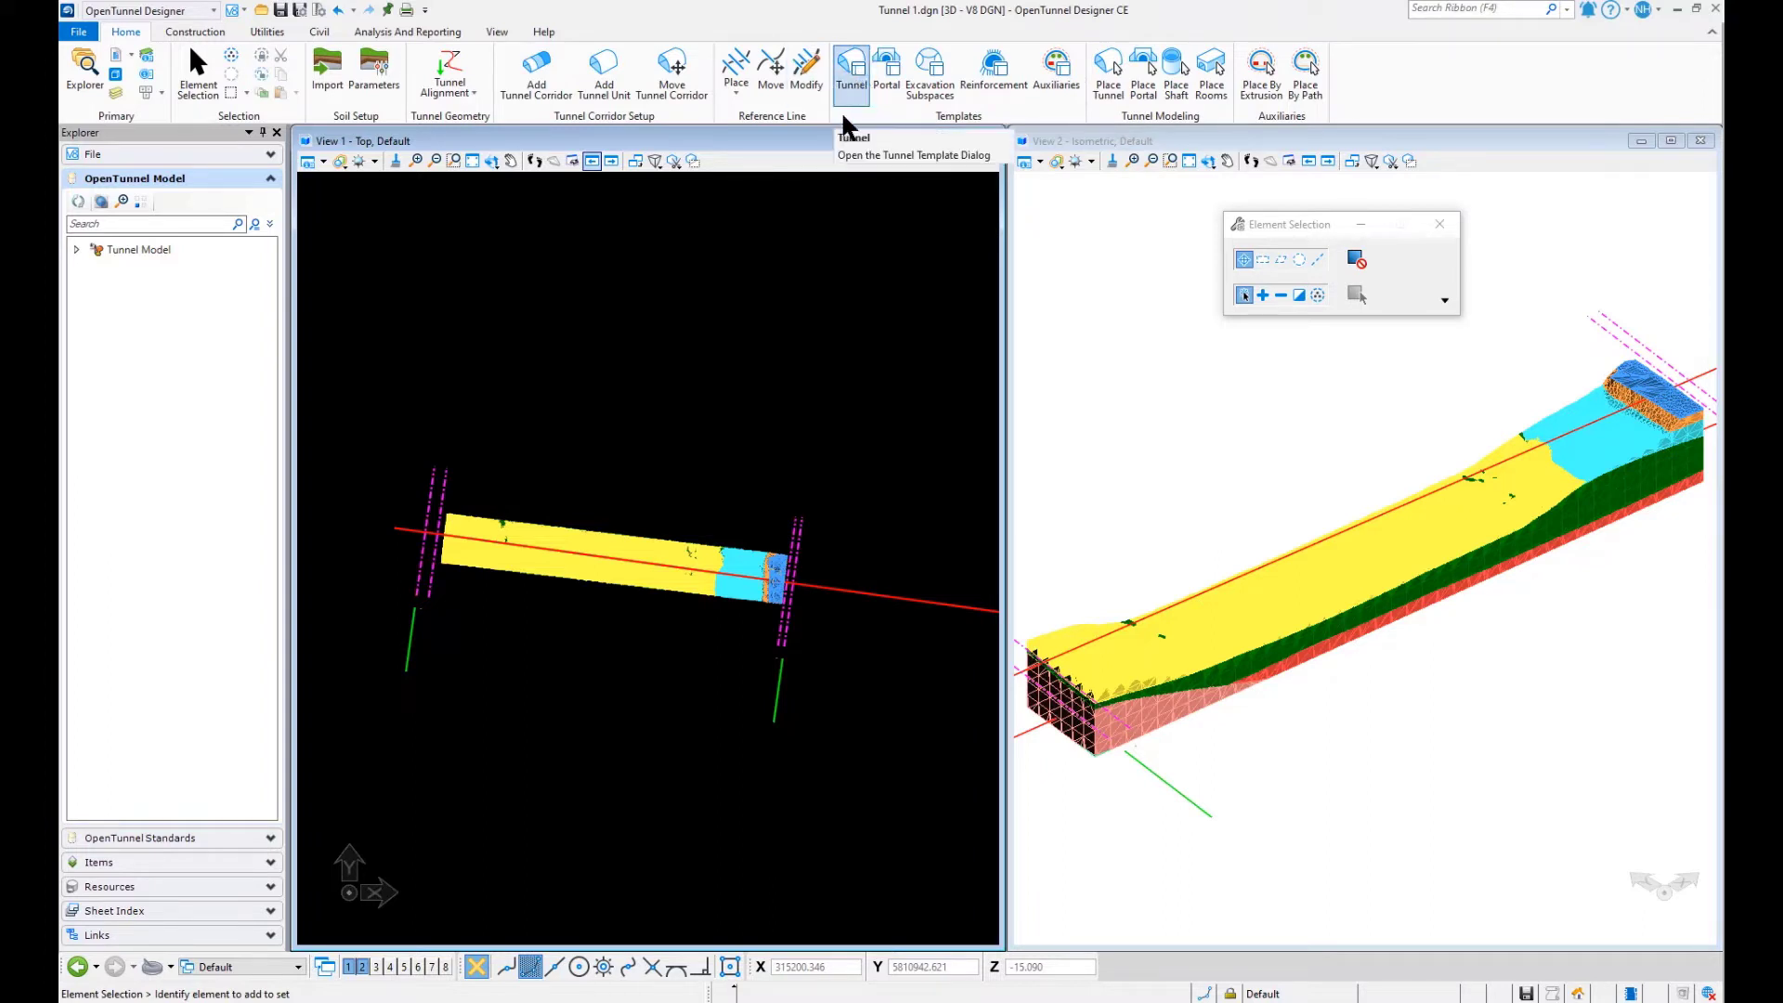
- Import the tunnel template Conv_SemiCircle_Ex_Rf into the tunnel templates list
left_click(862, 82)
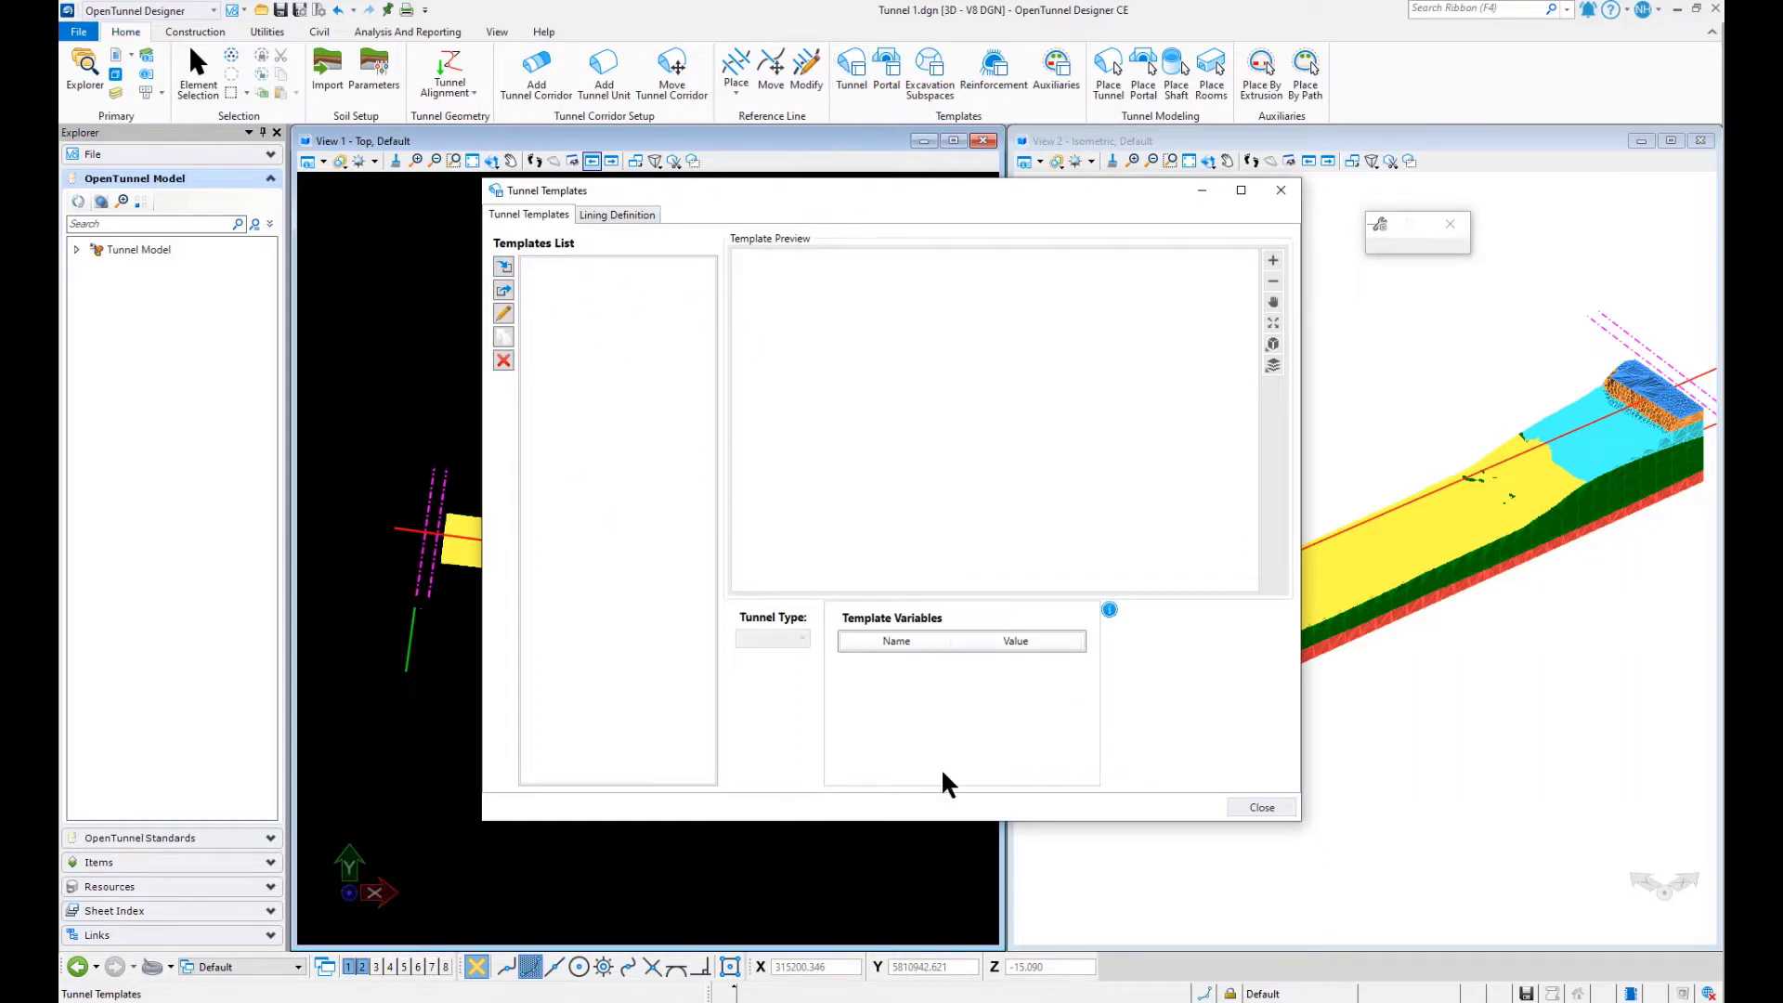
left_click(504, 266)
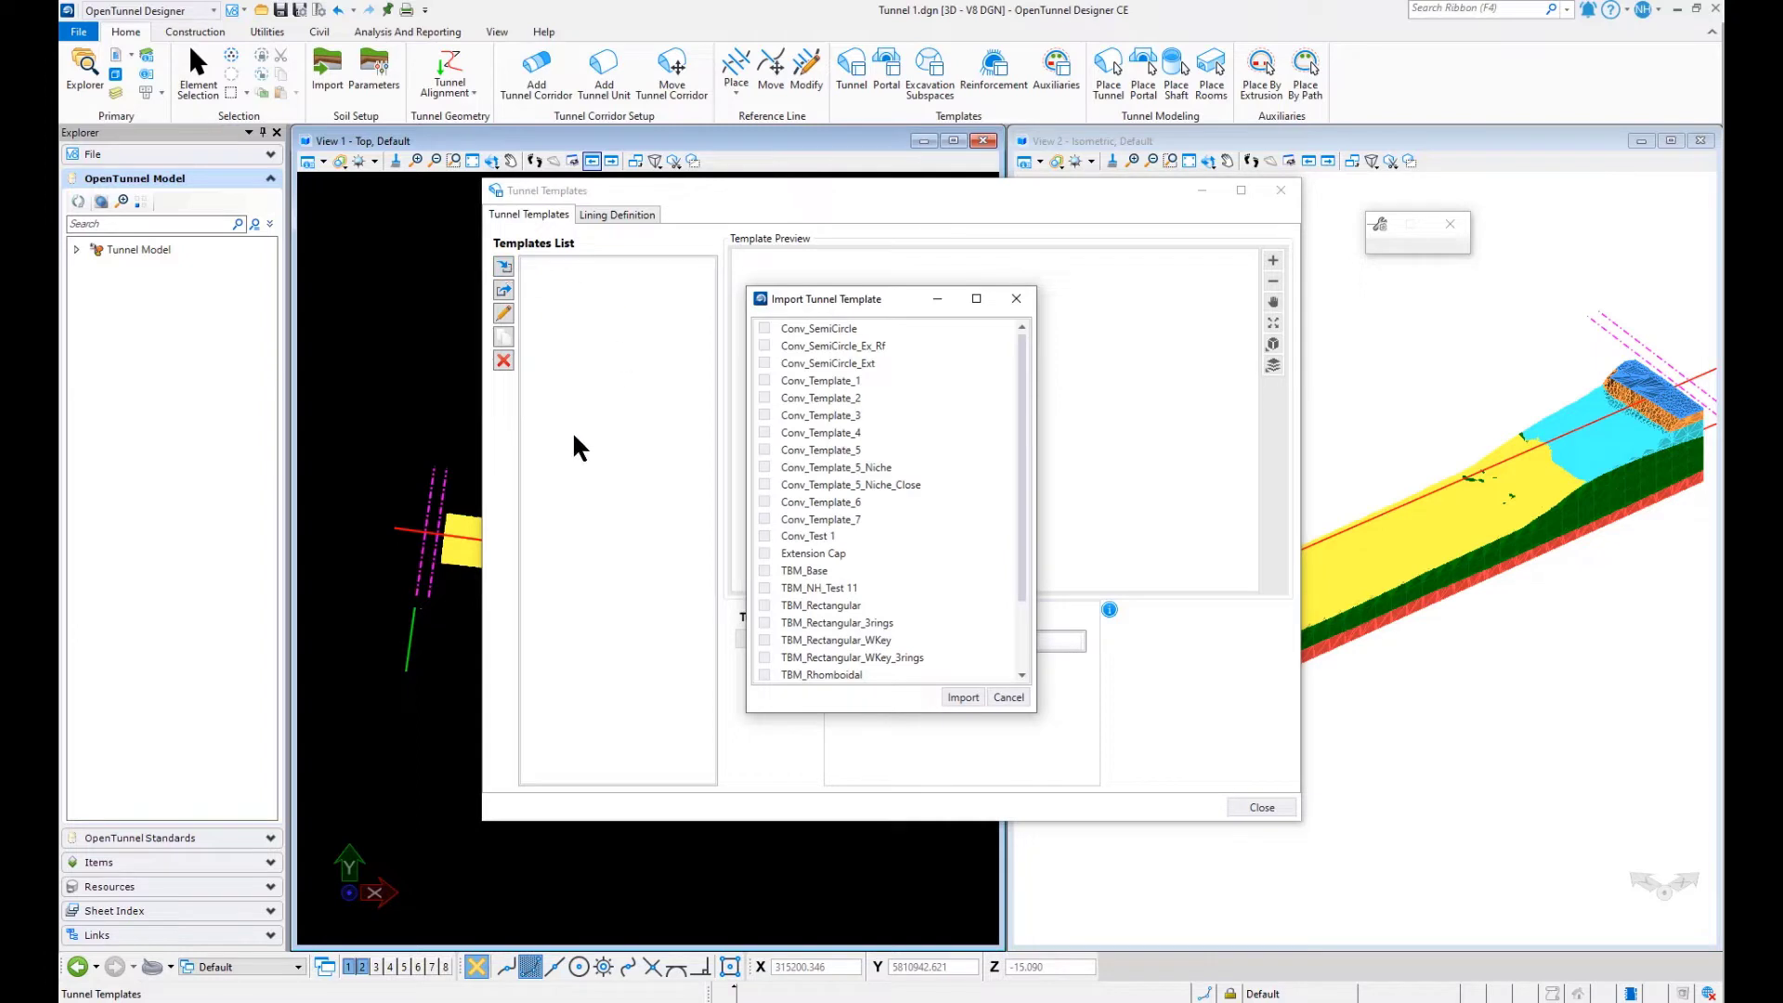
left_click(764, 344)
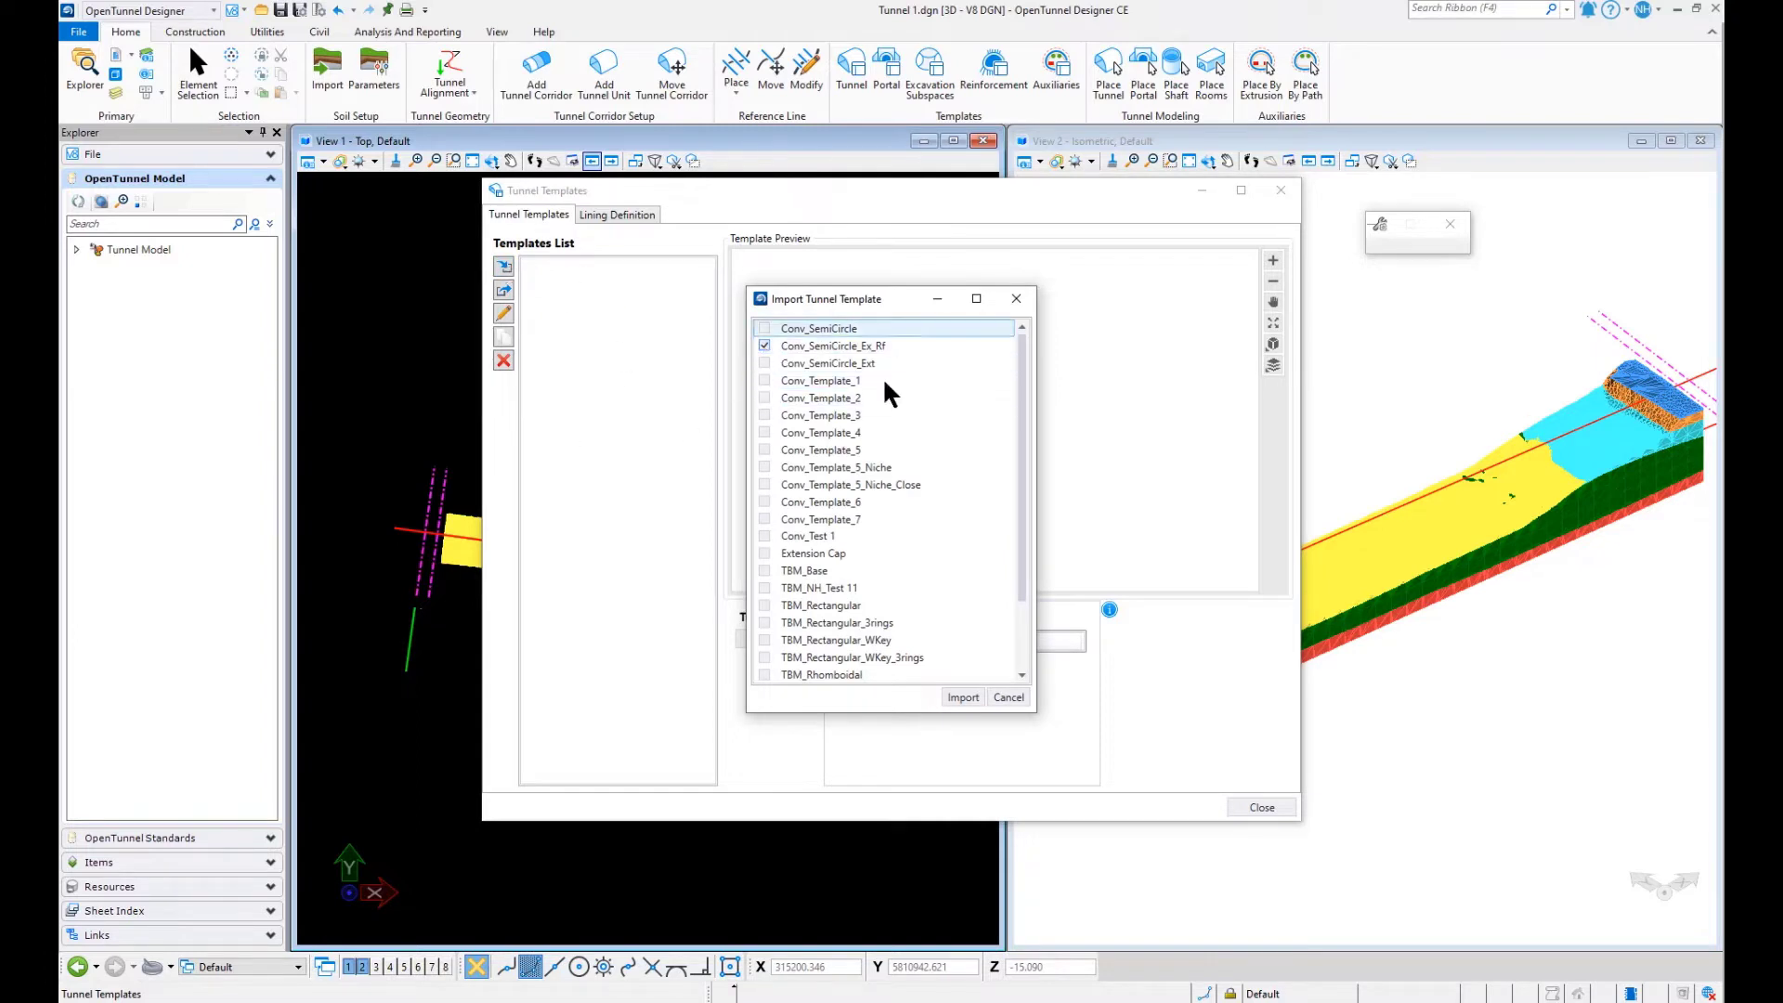
left_click(957, 697)
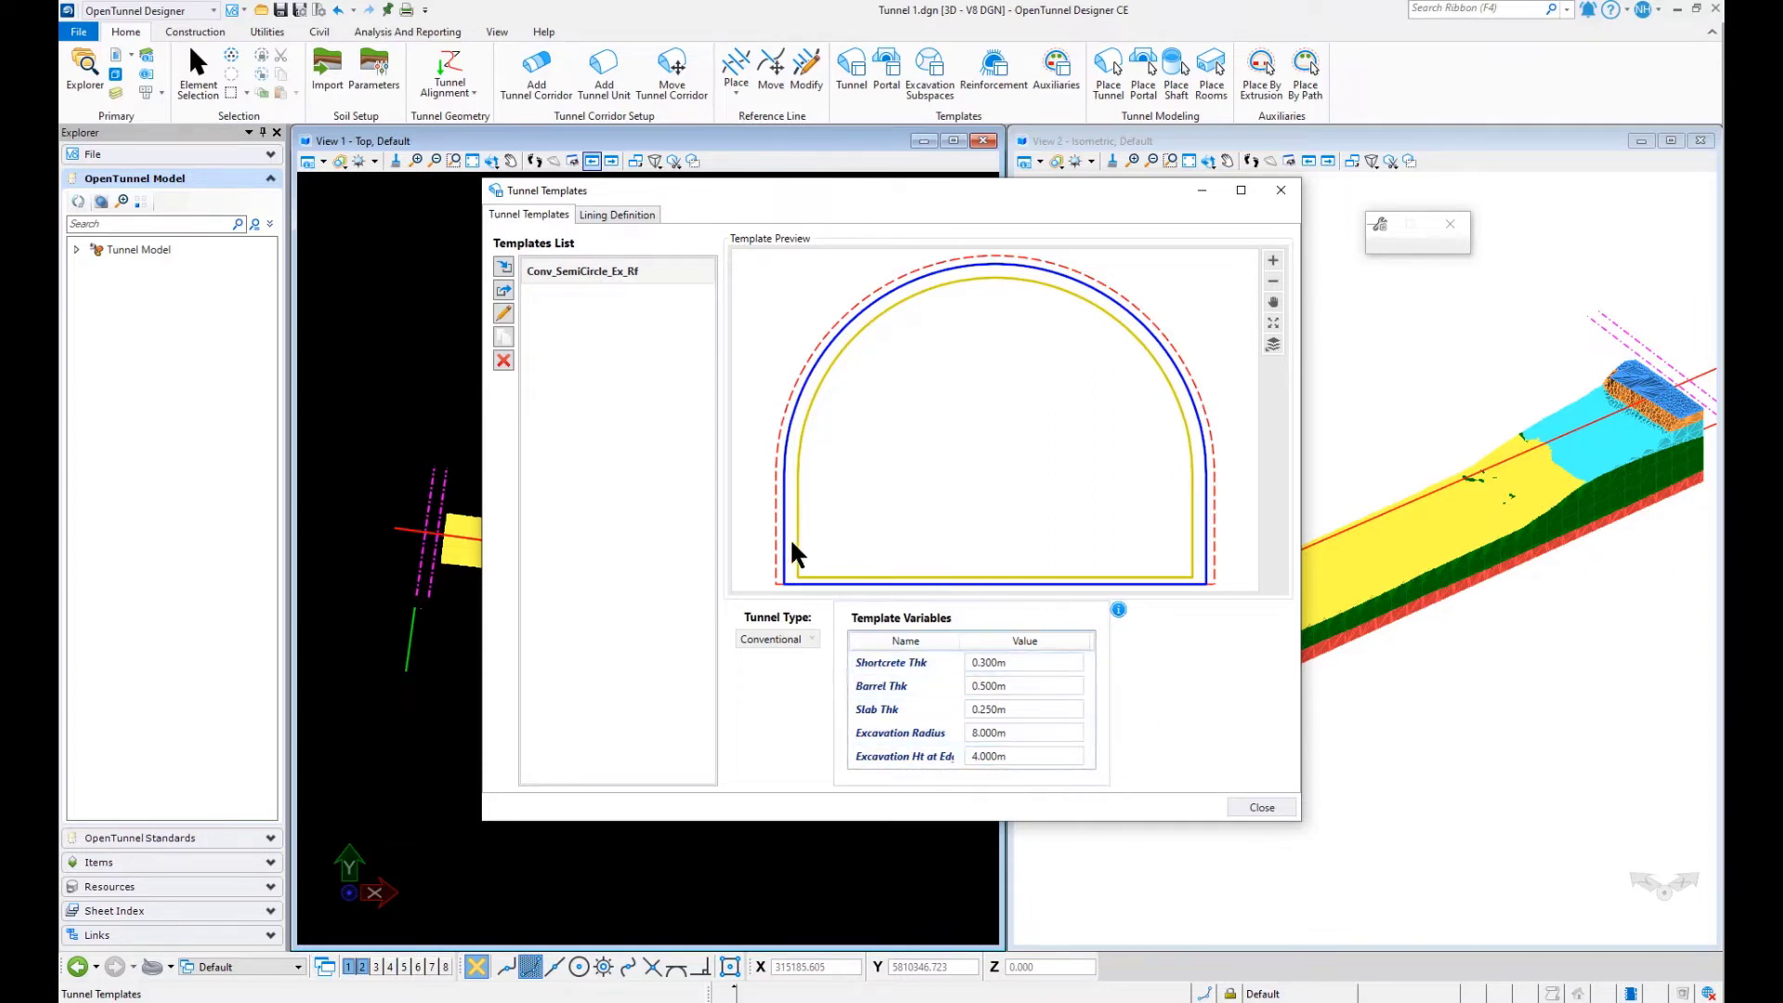
- Review the lining definition of the tunnel template, including the material options for part 1, and close the templates dialog
left_click(623, 215)
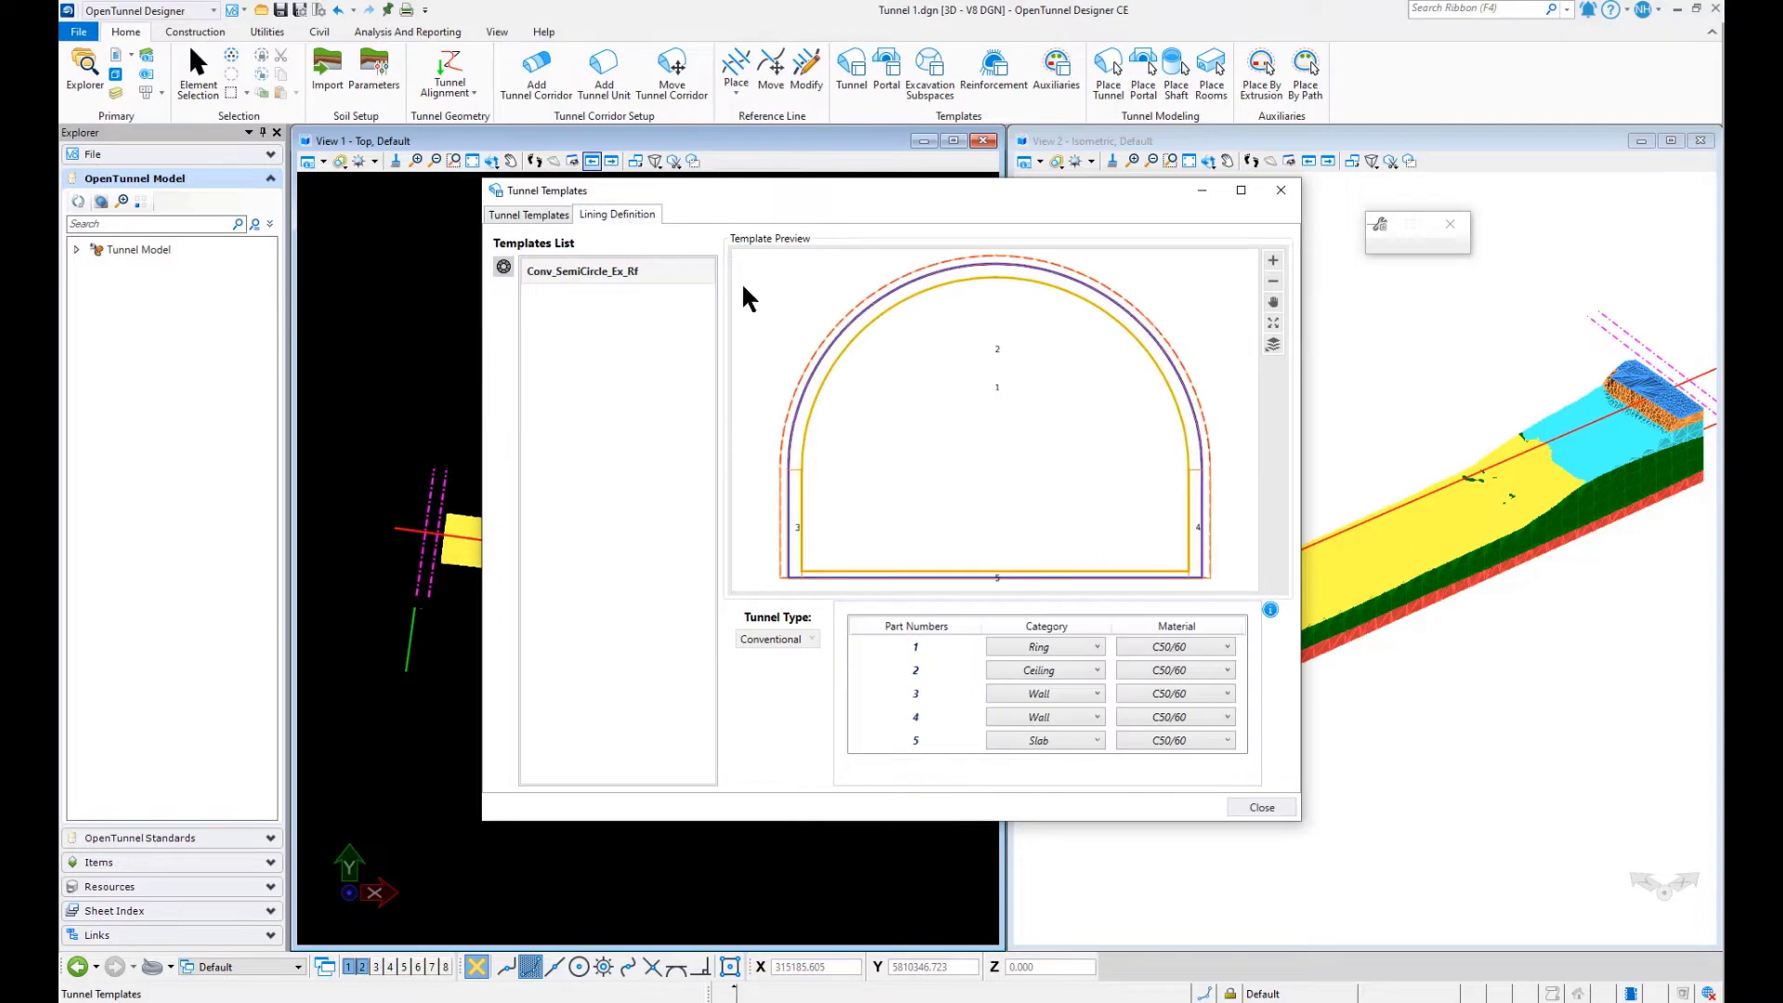
left_click(1220, 645)
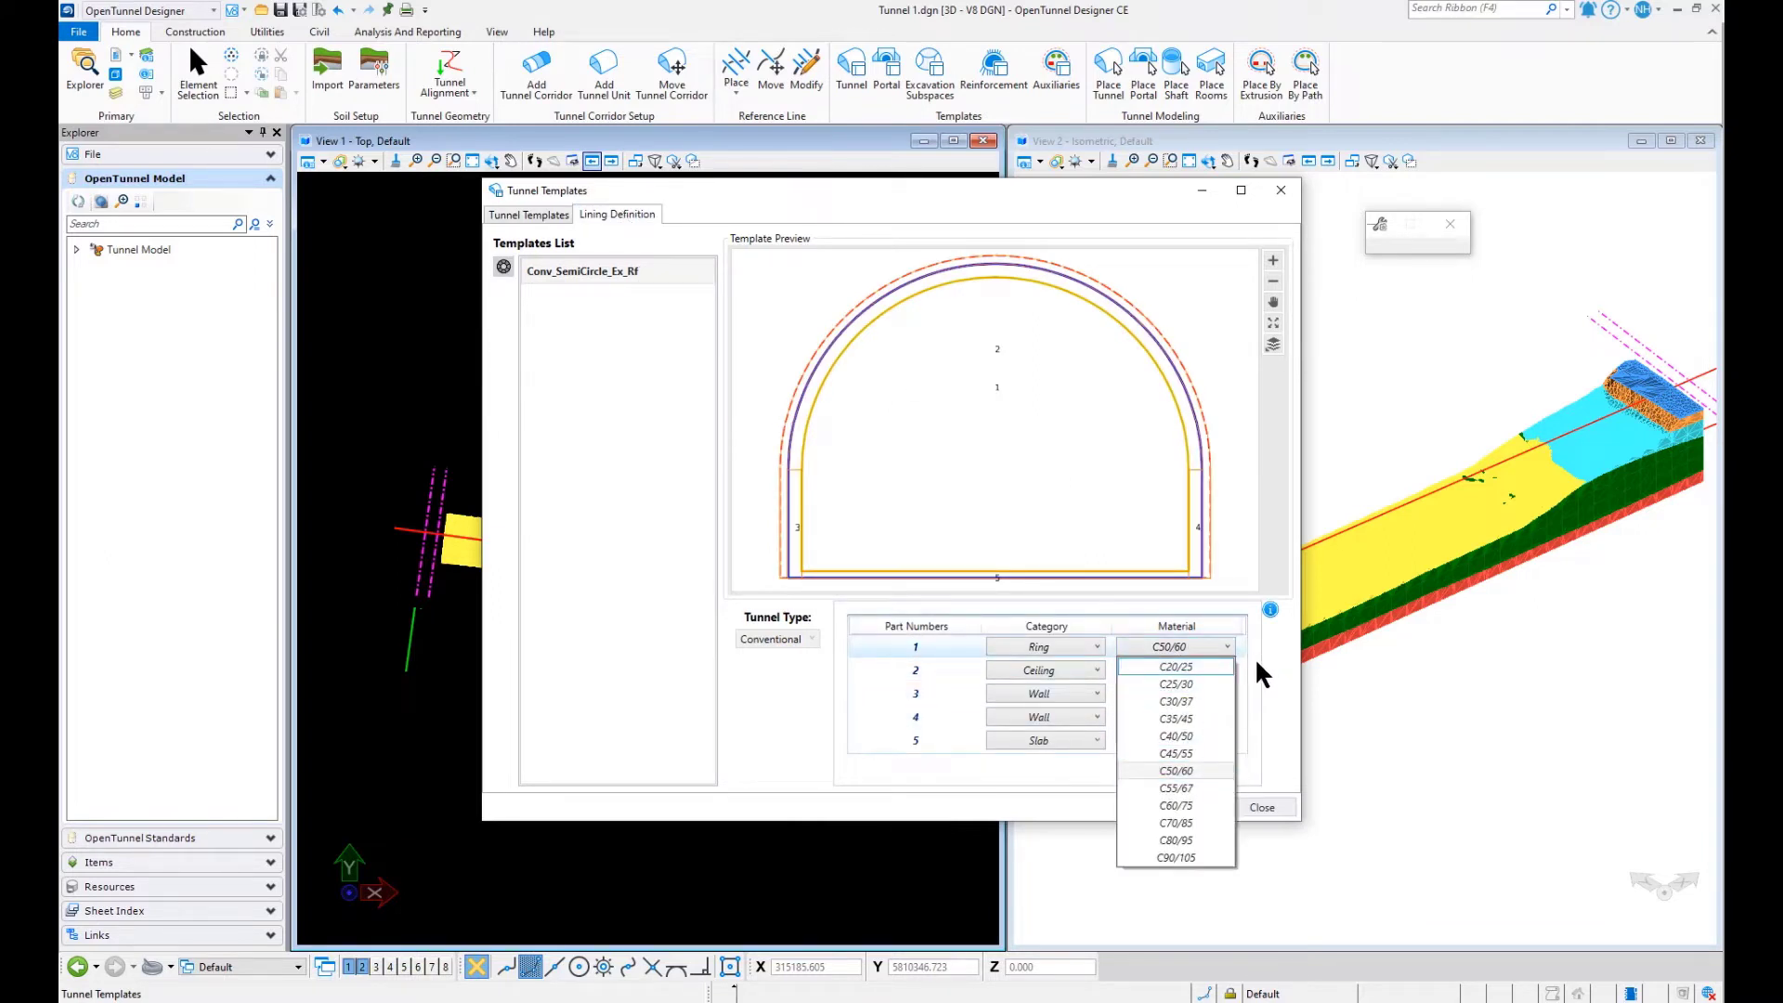
left_click(1254, 661)
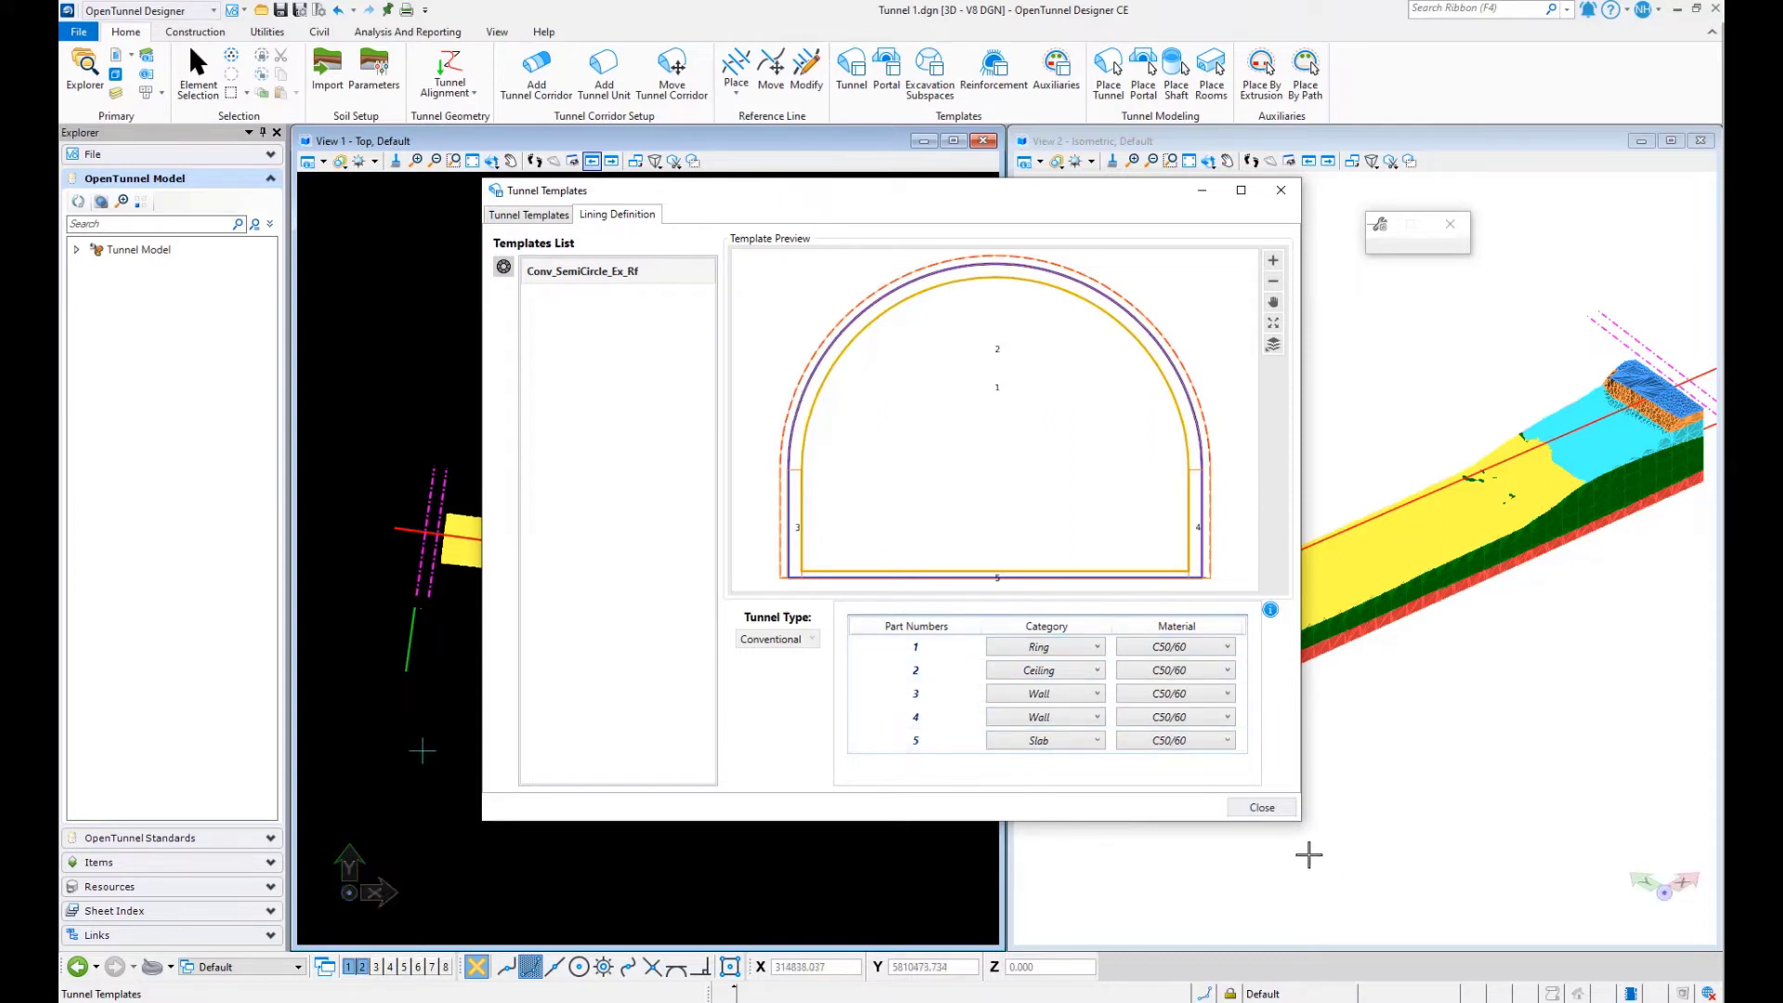
left_click(530, 214)
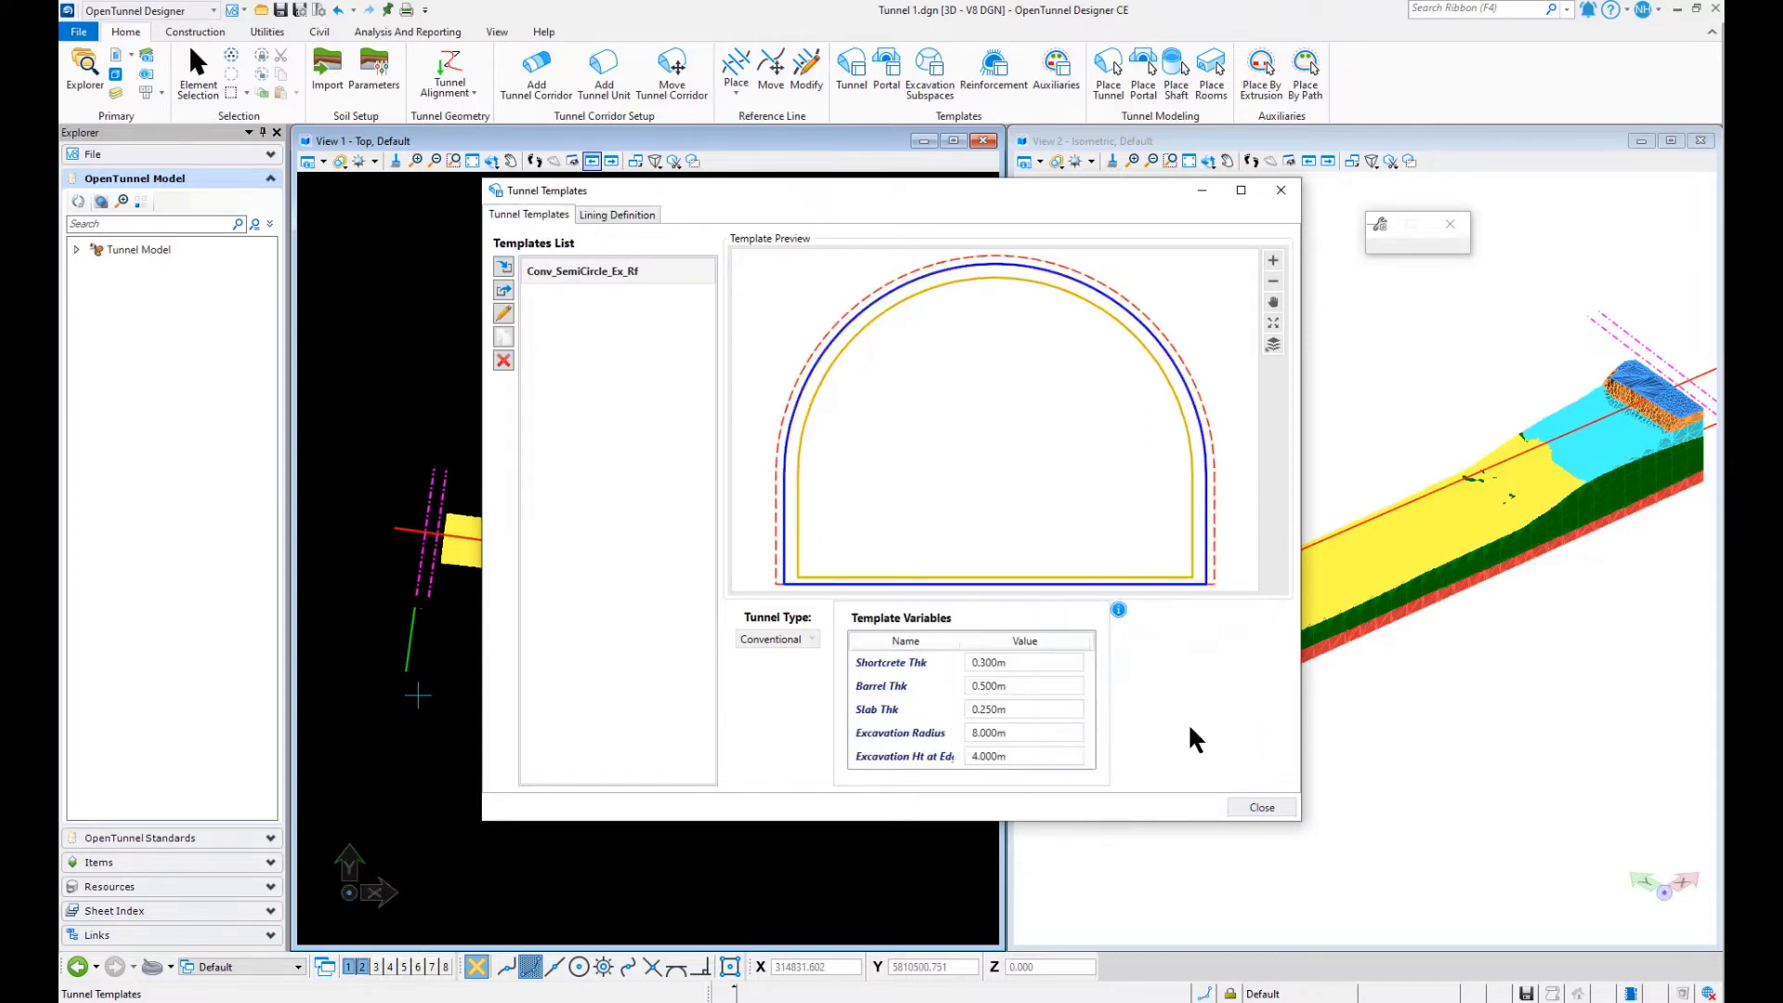
left_click(1262, 807)
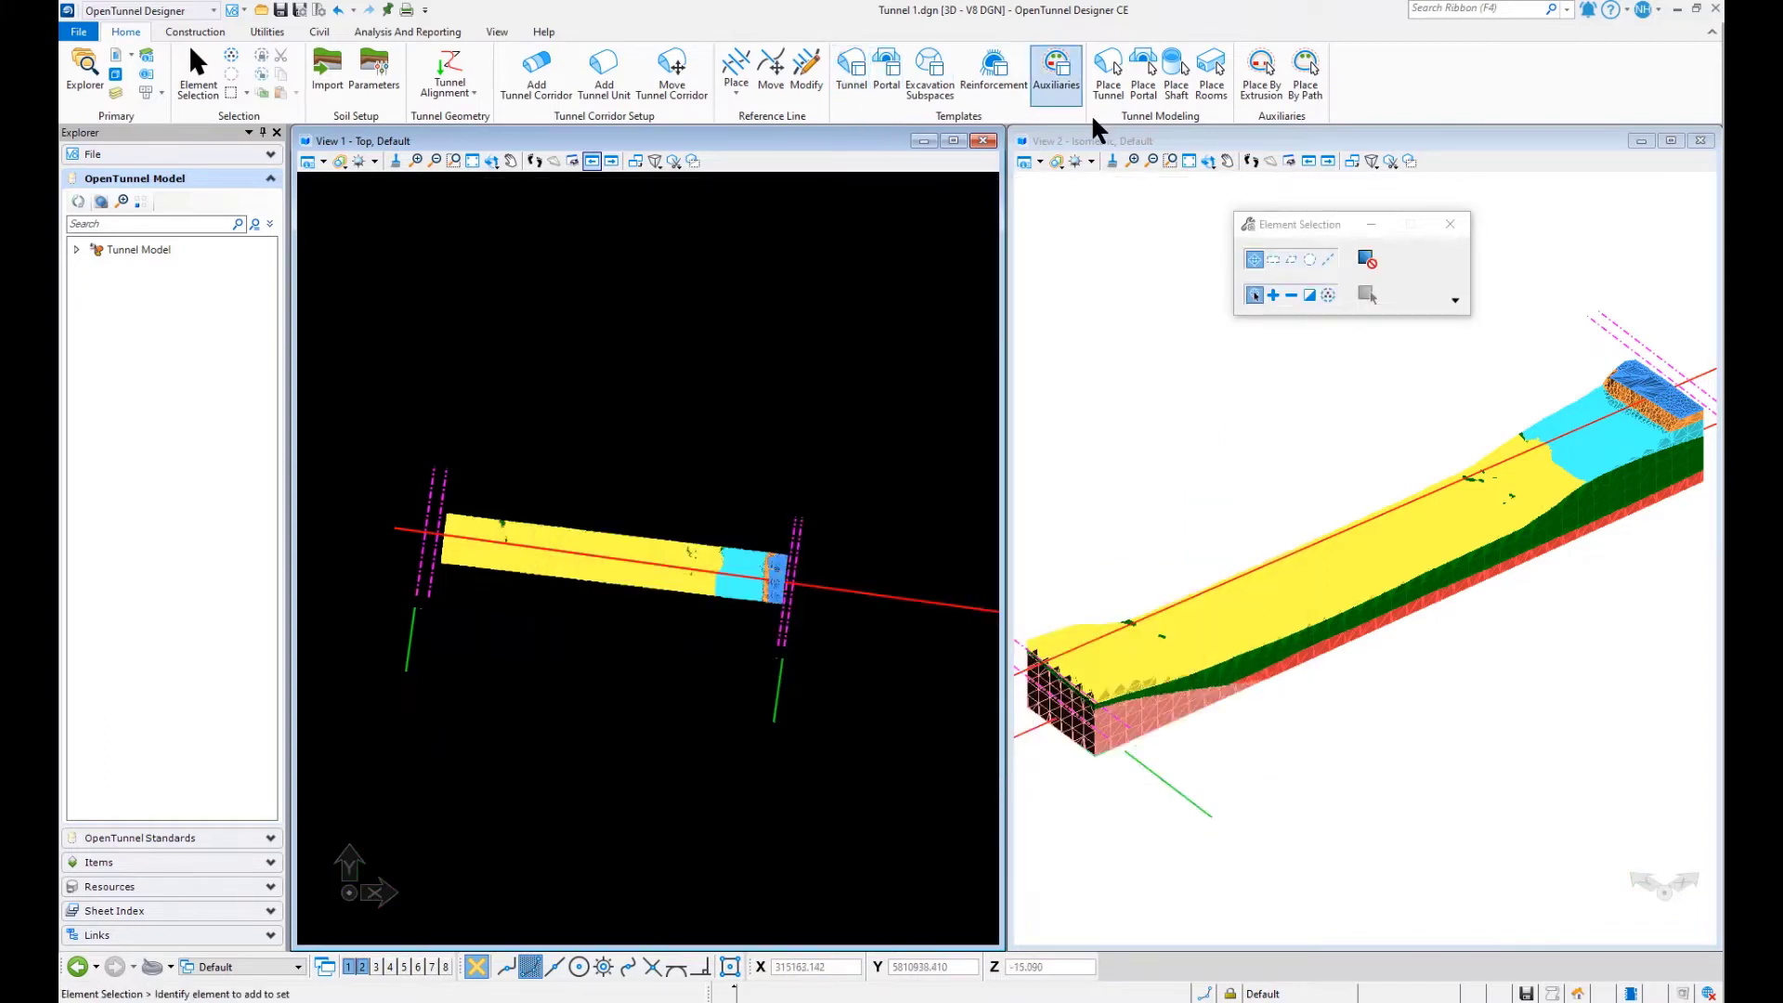
- Place a conventional tunnel with the template Conv_SemiCircle_Ex_Rf between ReferenceLine2 and ReferenceLine3
left_click(1110, 93)
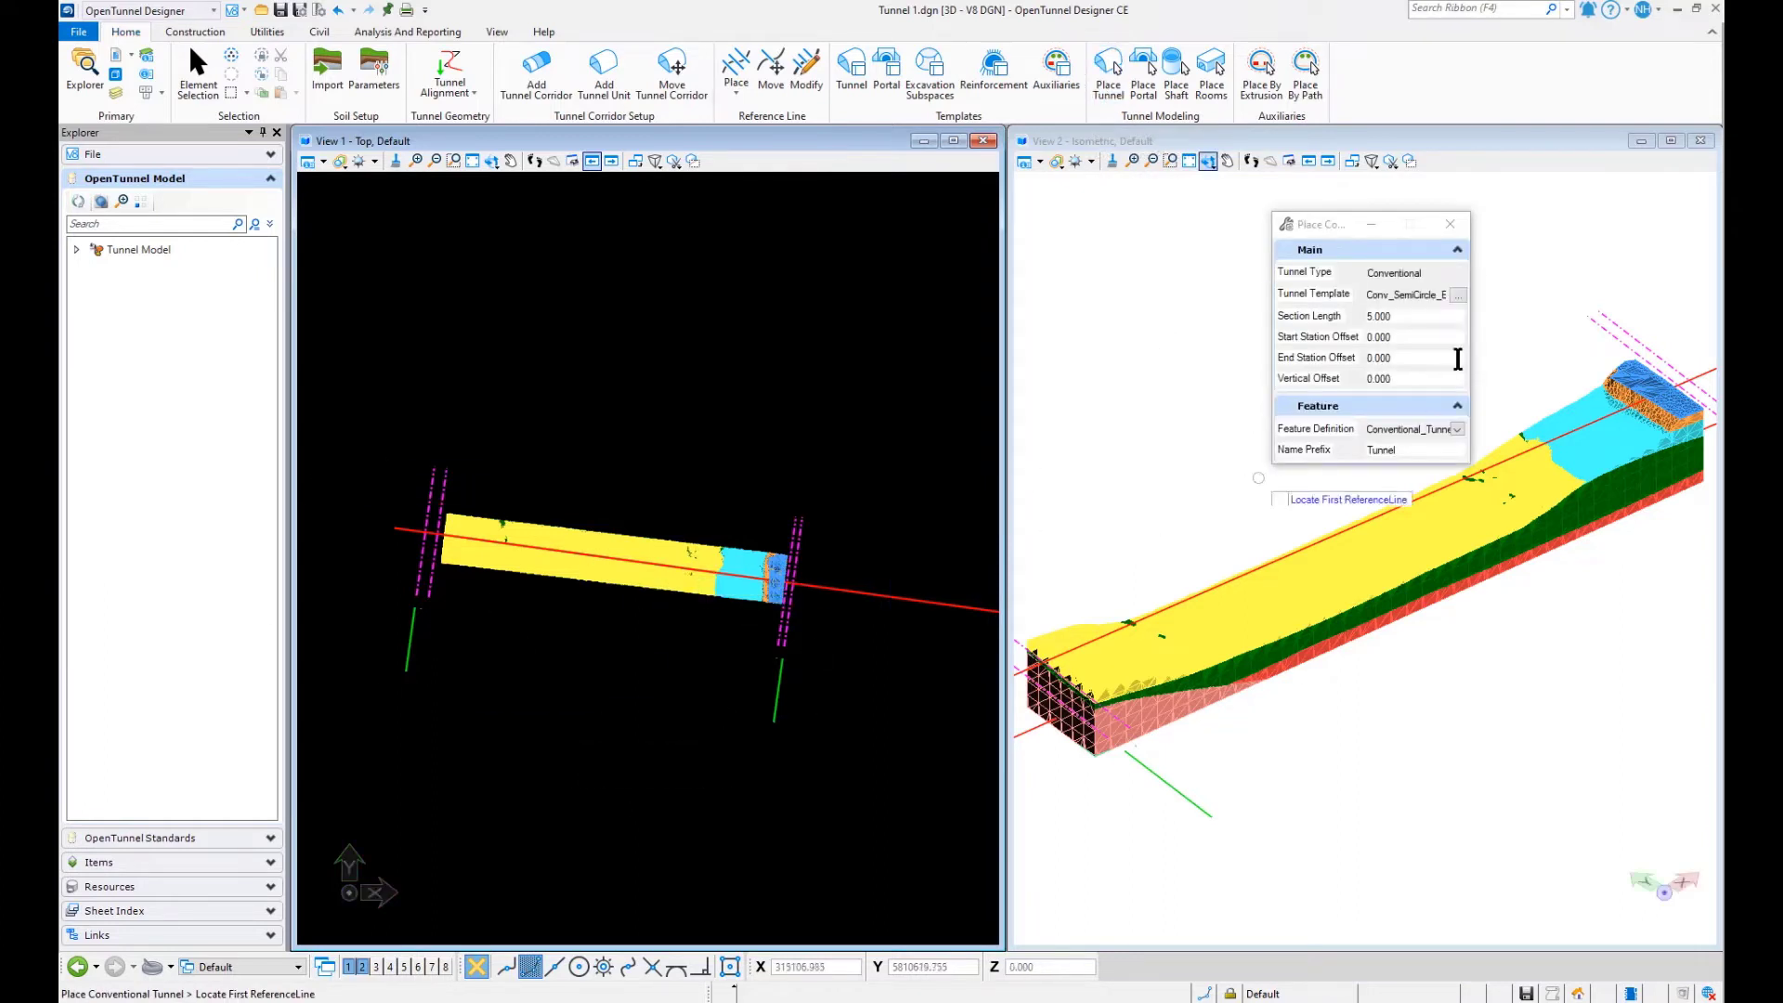
left_click(1459, 295)
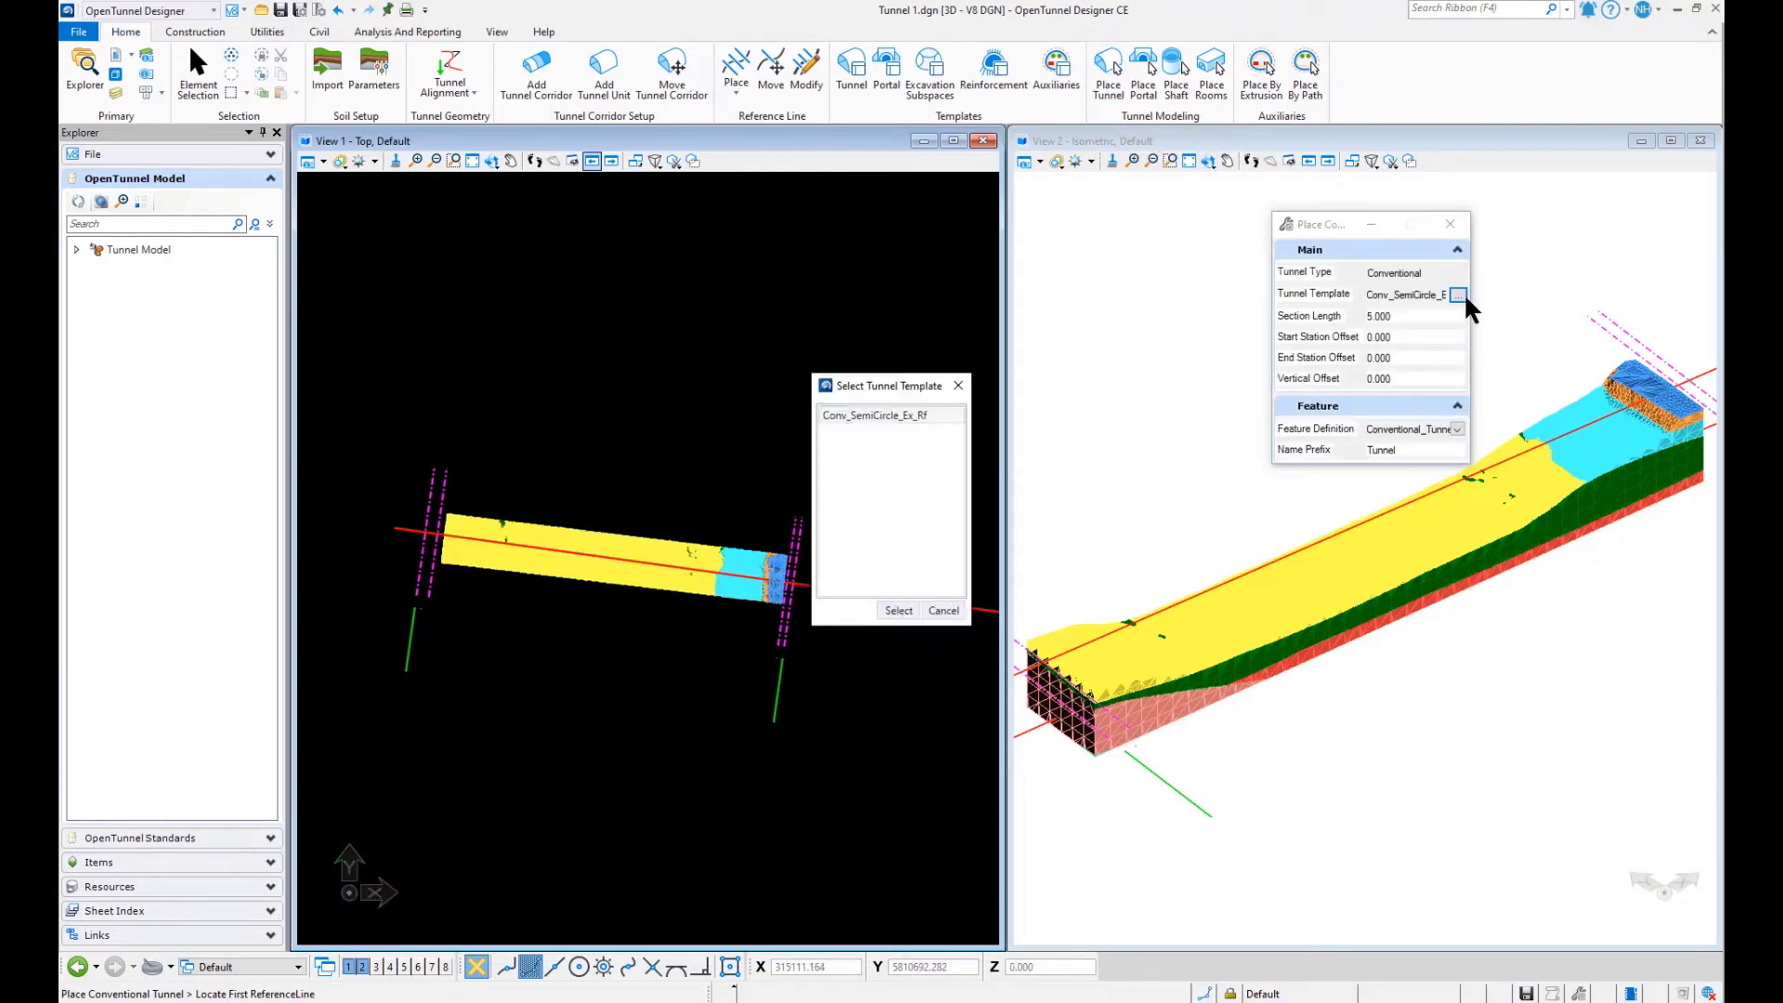
left_click(869, 416)
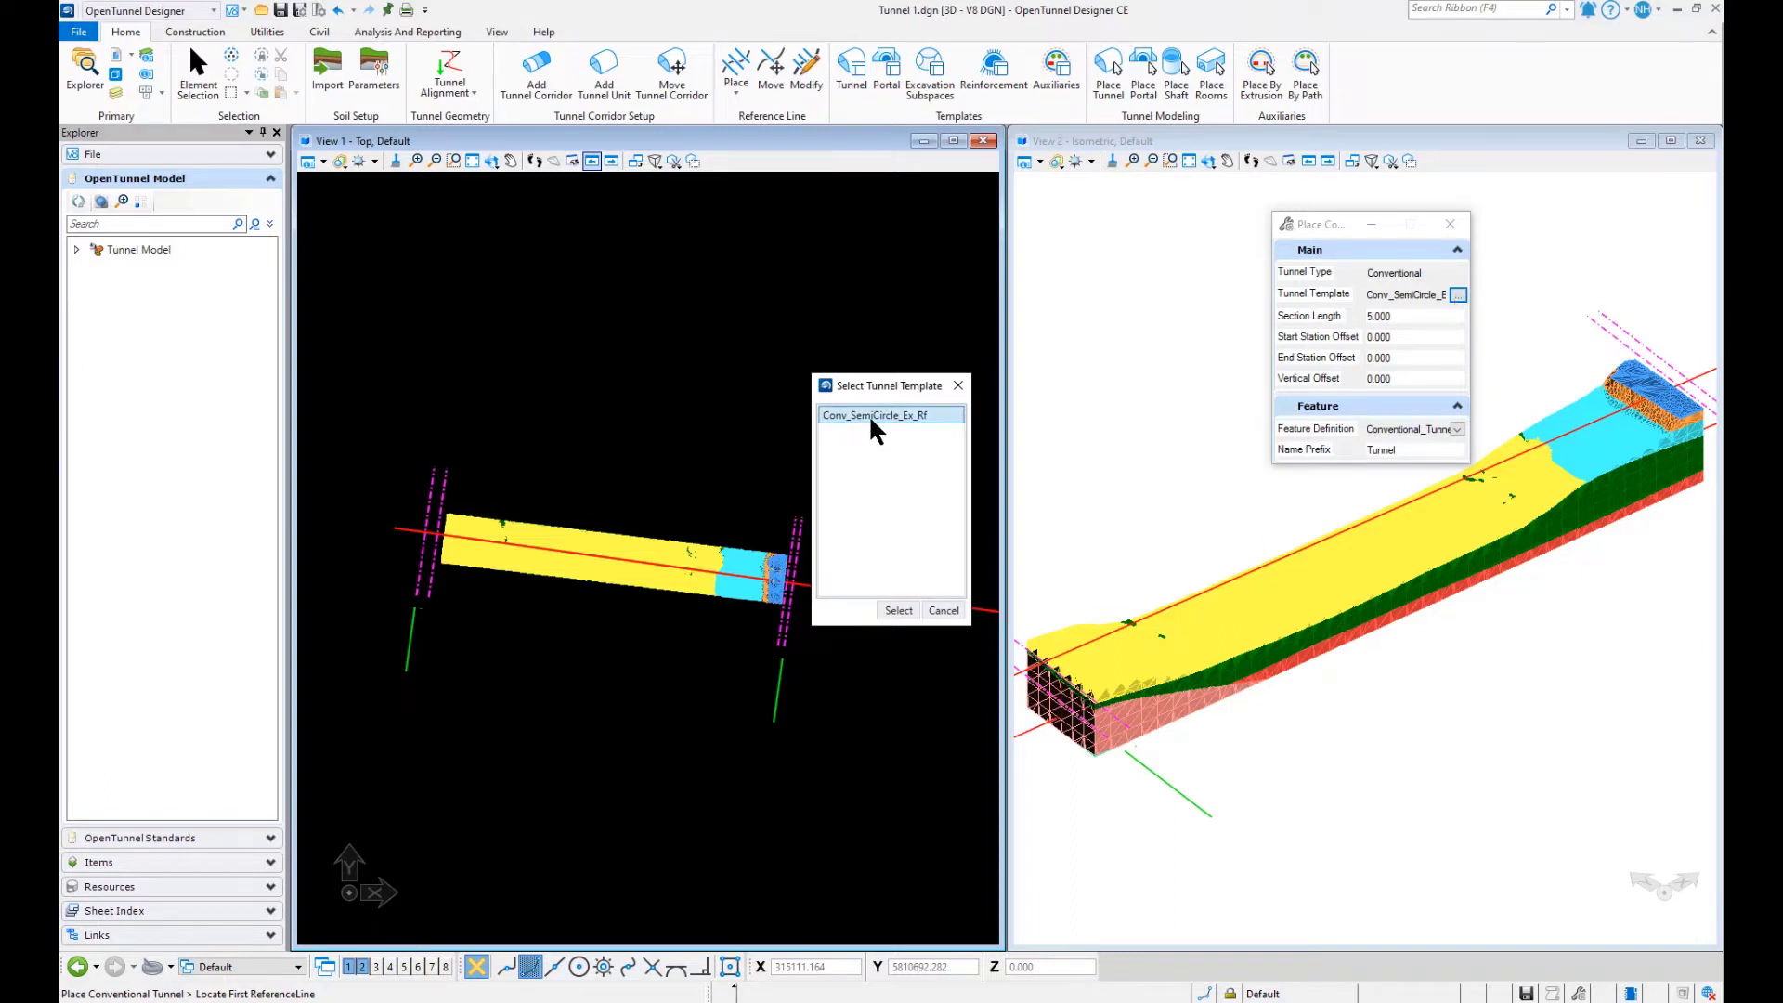
left_click(897, 610)
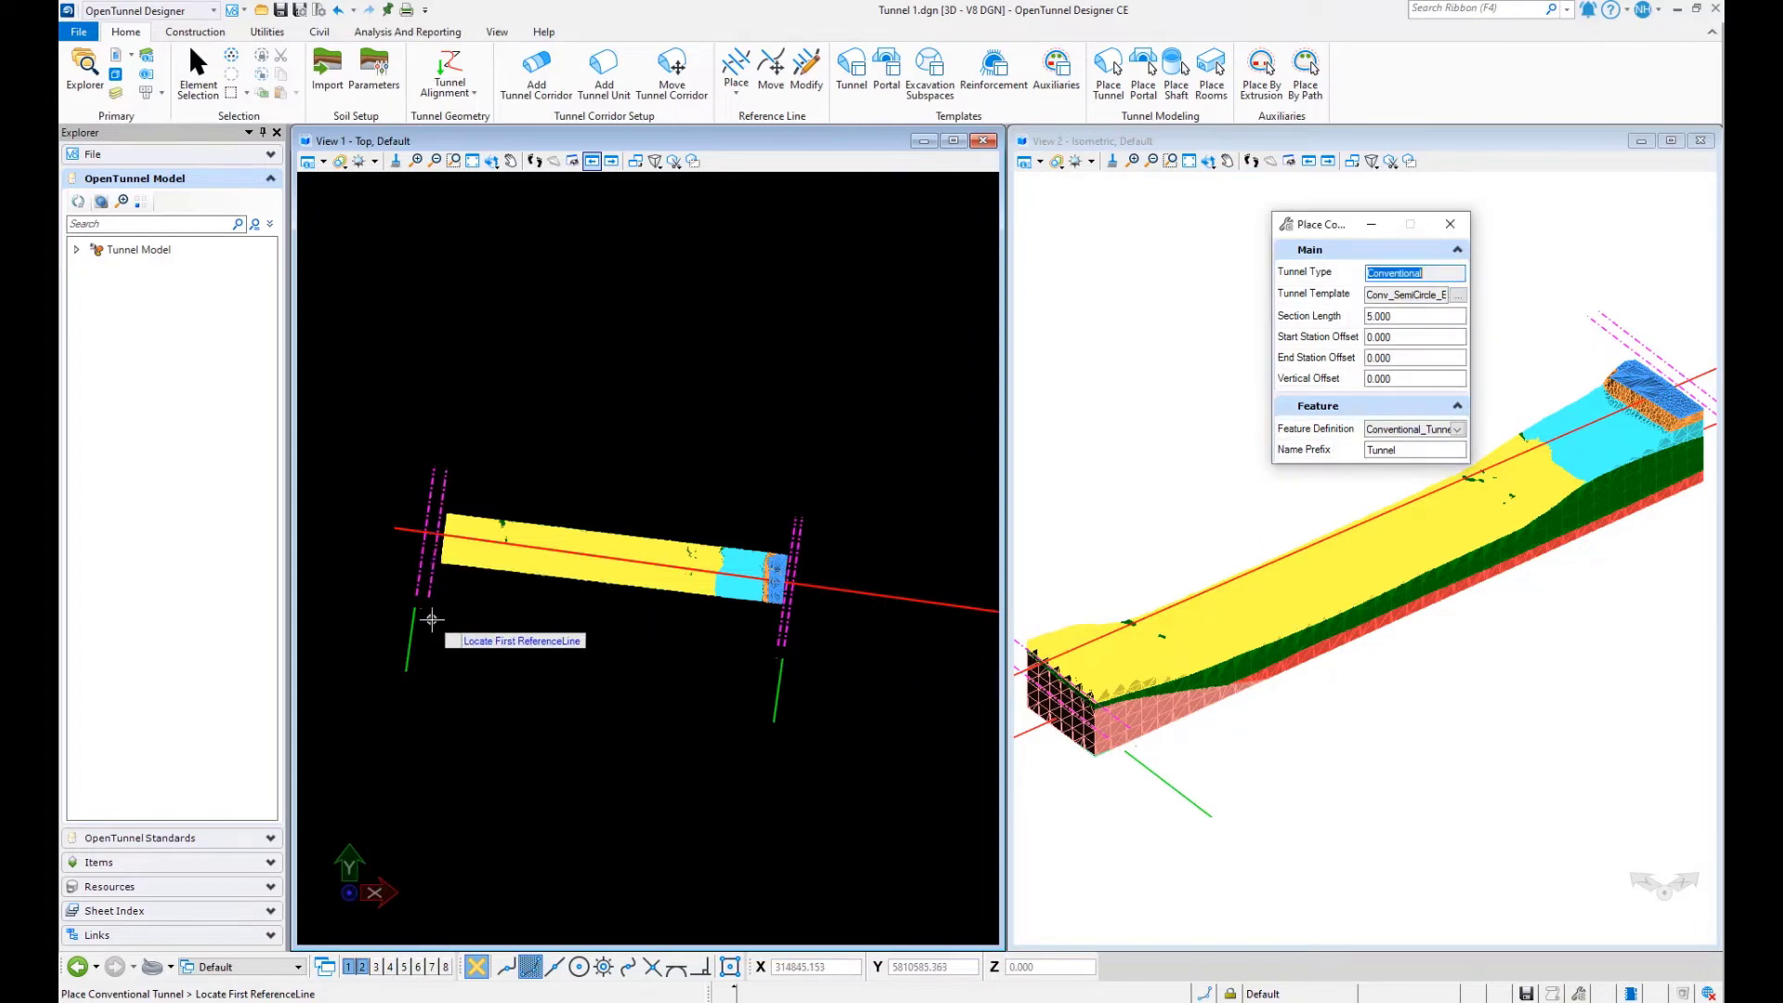
scroll(442, 497, "up", 1)
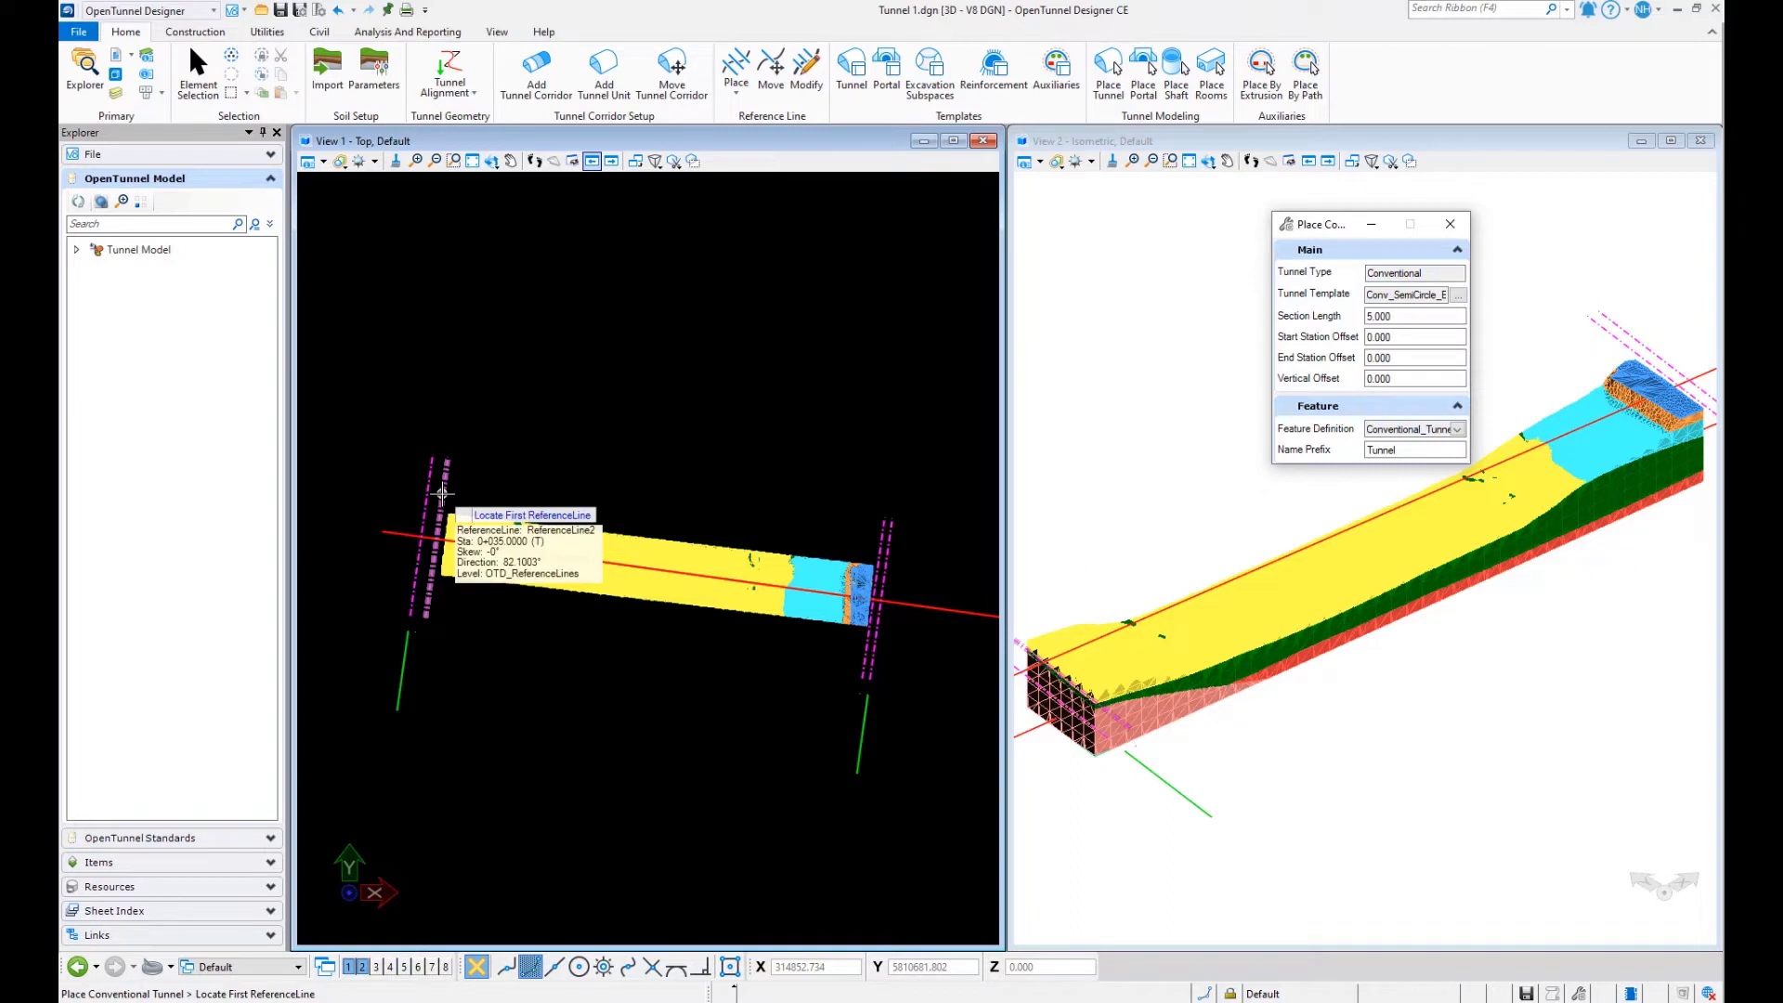
left_click(442, 493)
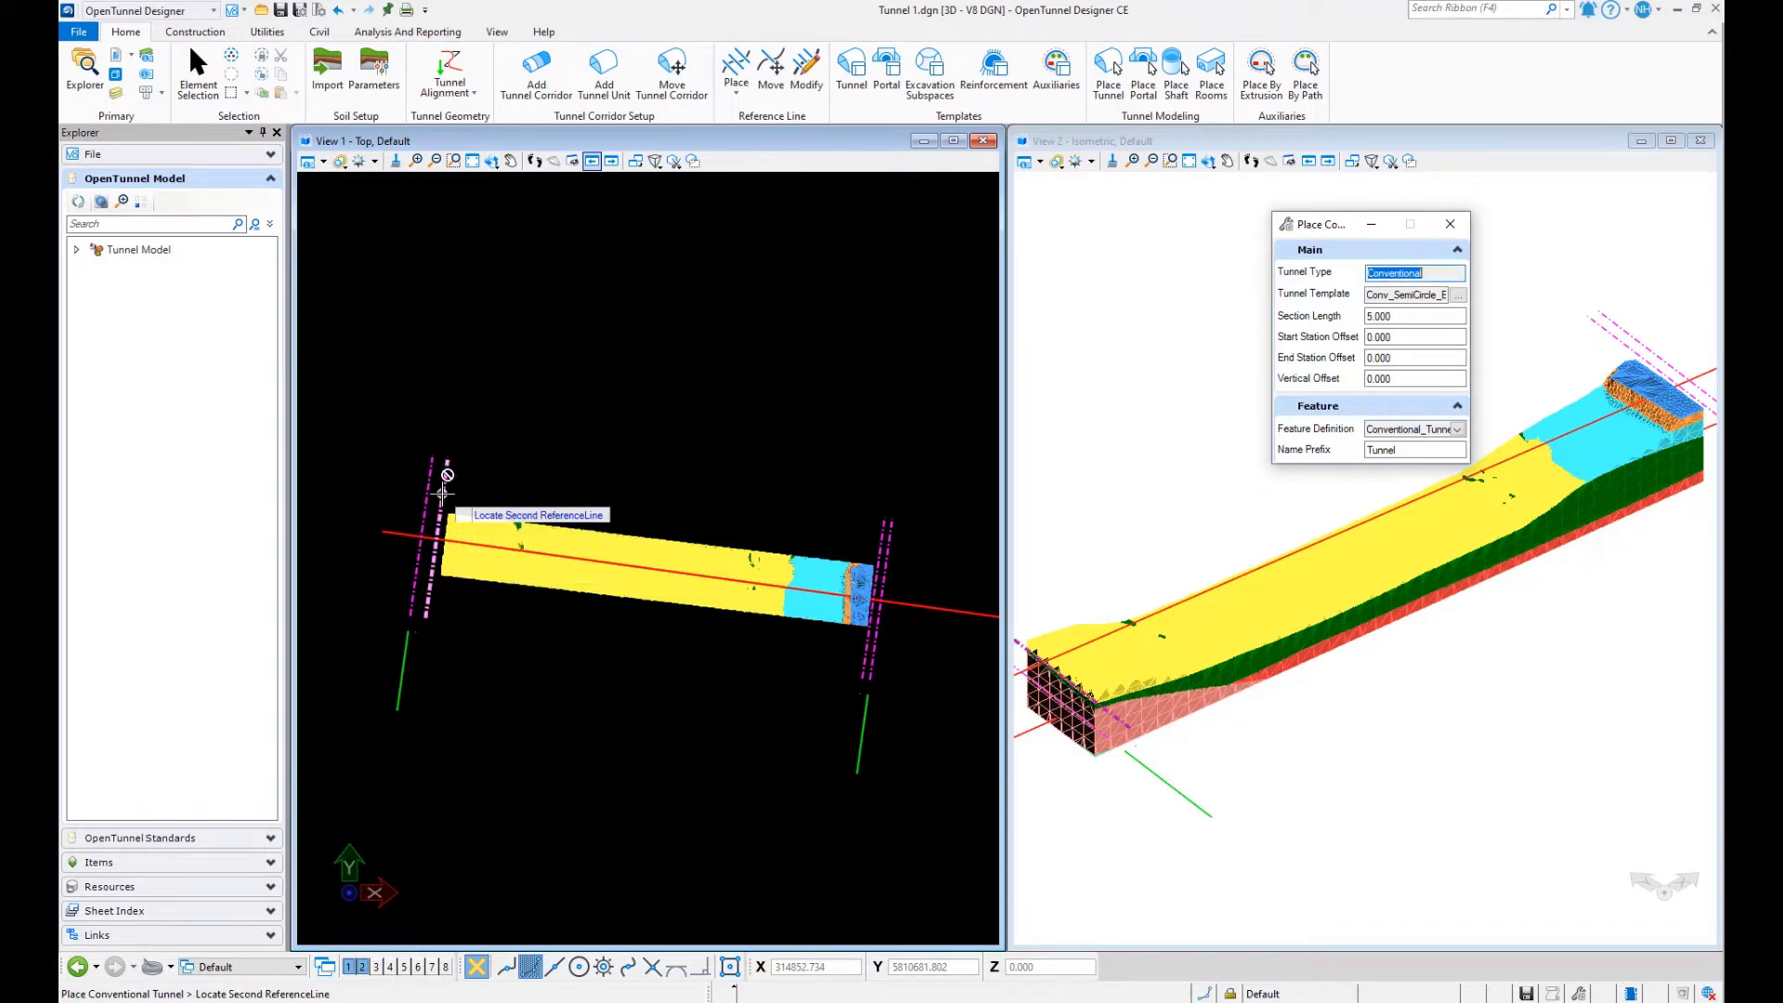
left_click(883, 538)
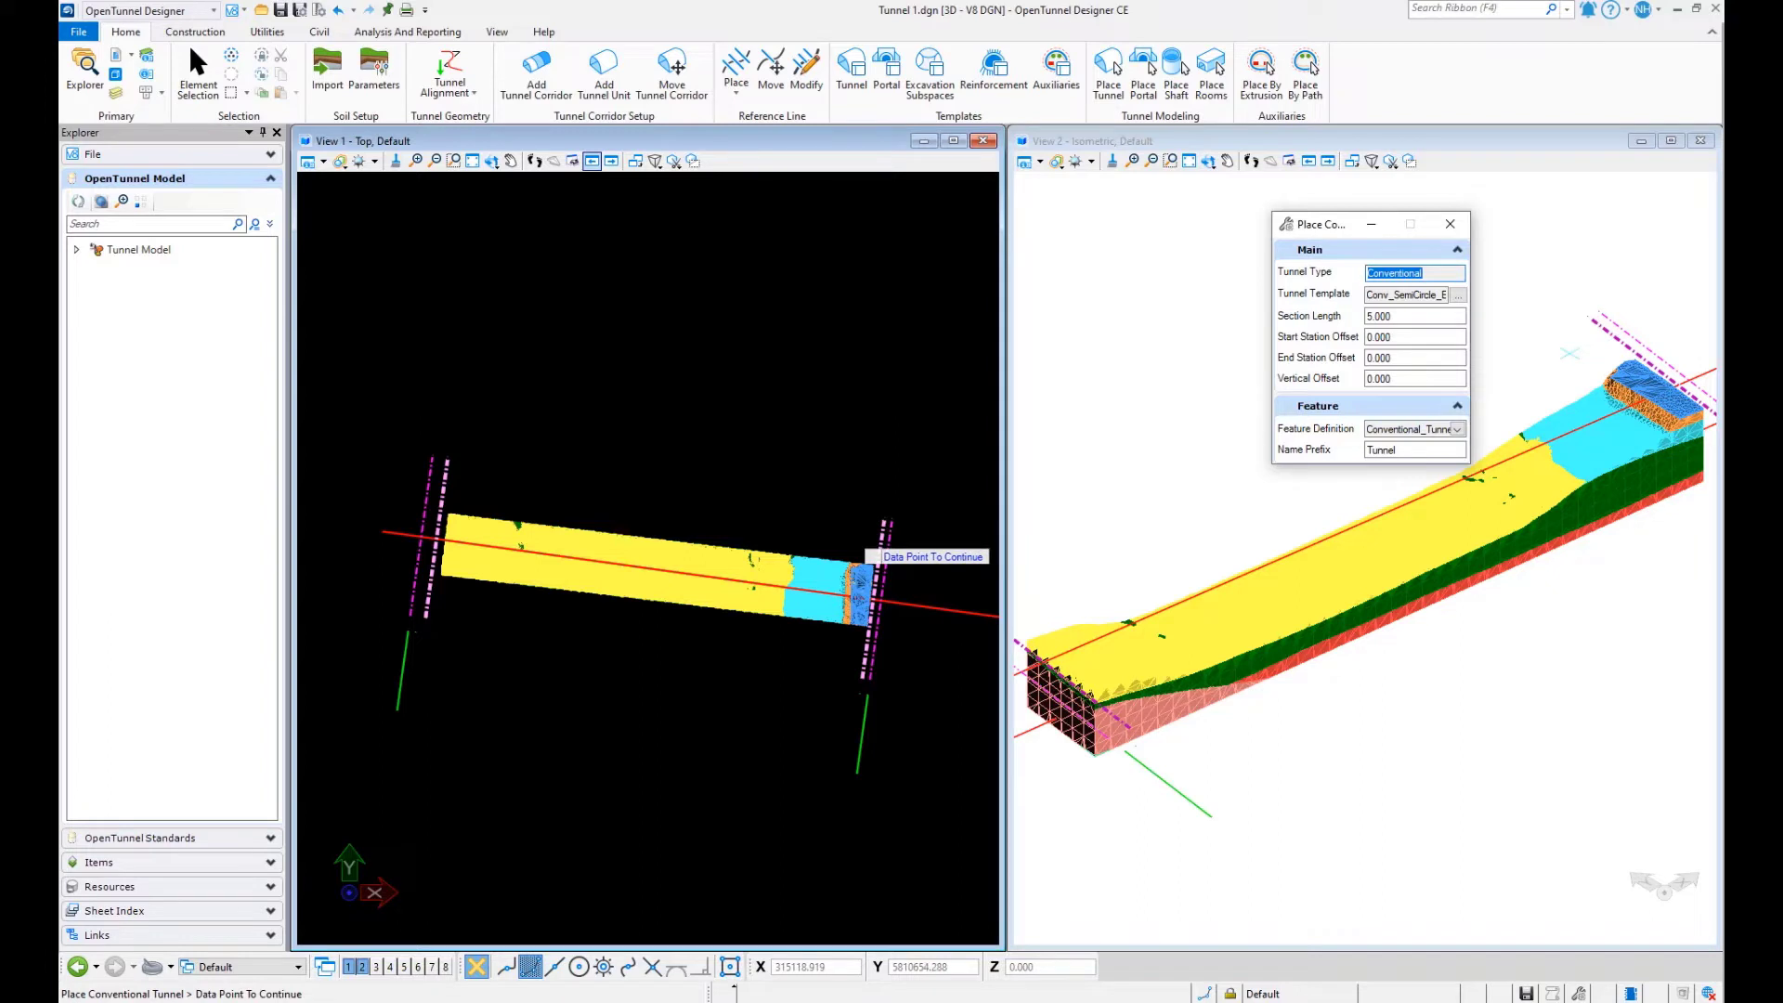
left_click(872, 554)
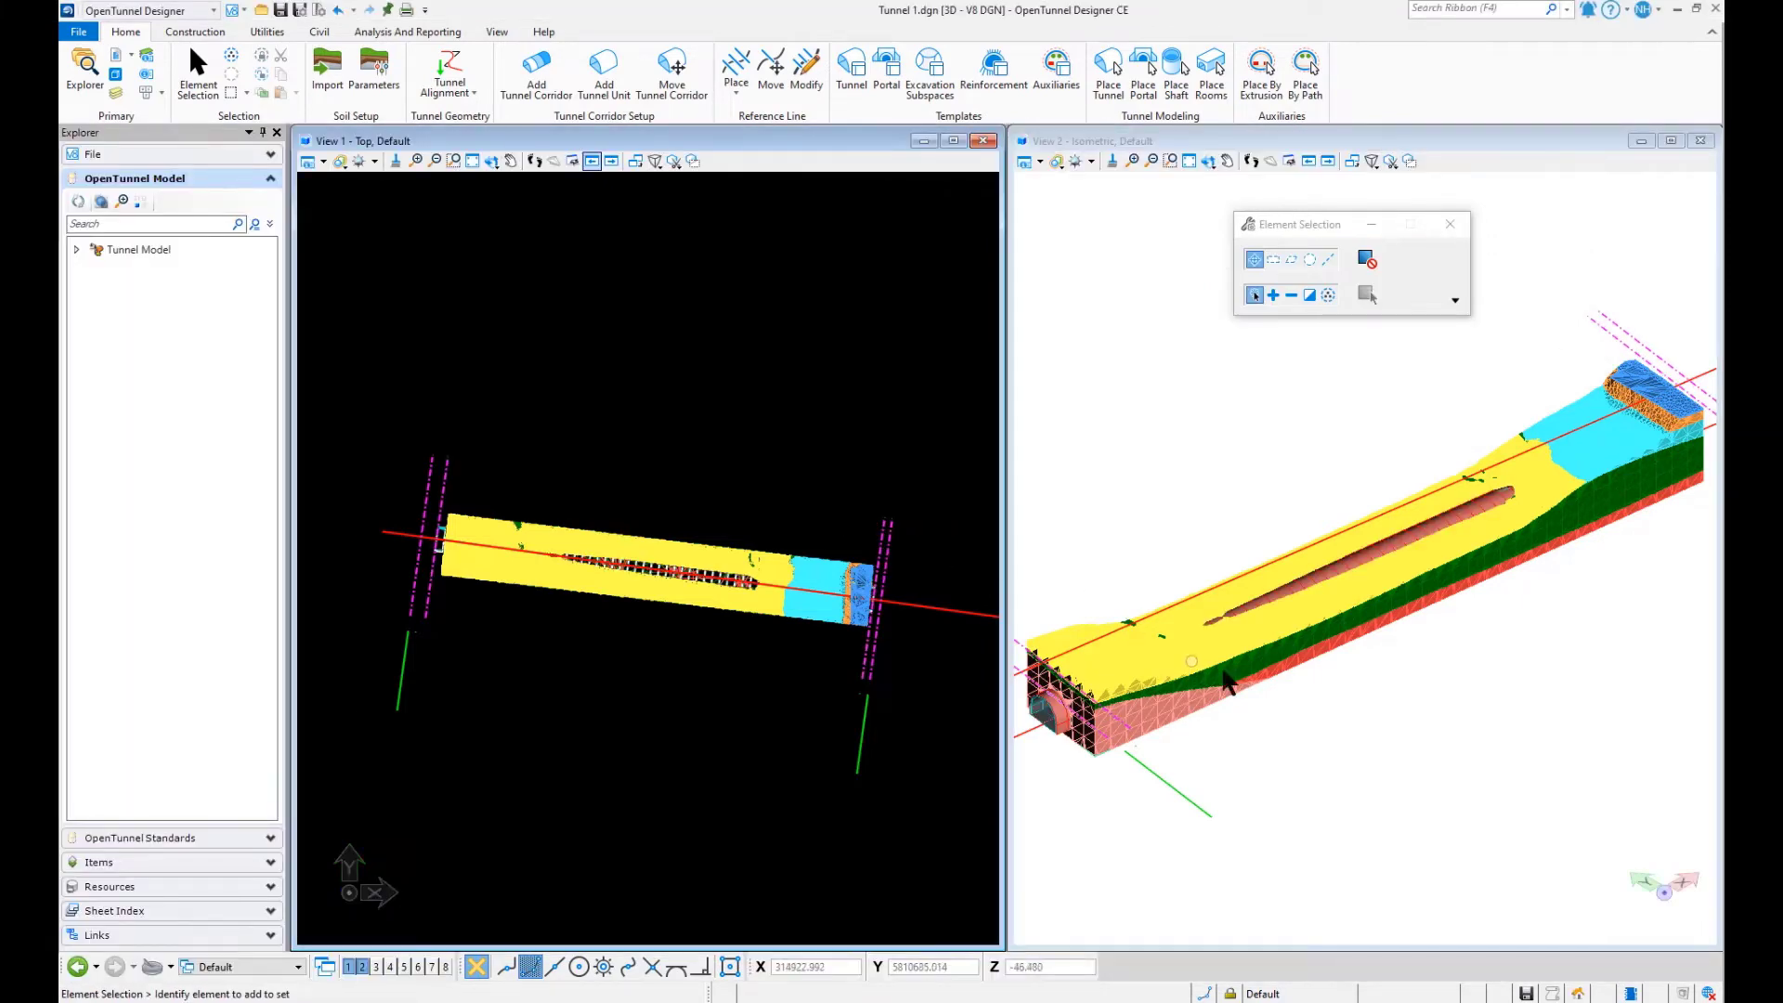
- Import the portal templates Conv_semicircle_portal_ext and Conv_semicircle_portal_int
scroll(1273, 724, "down", 1)
scroll(1096, 712, "up", 2)
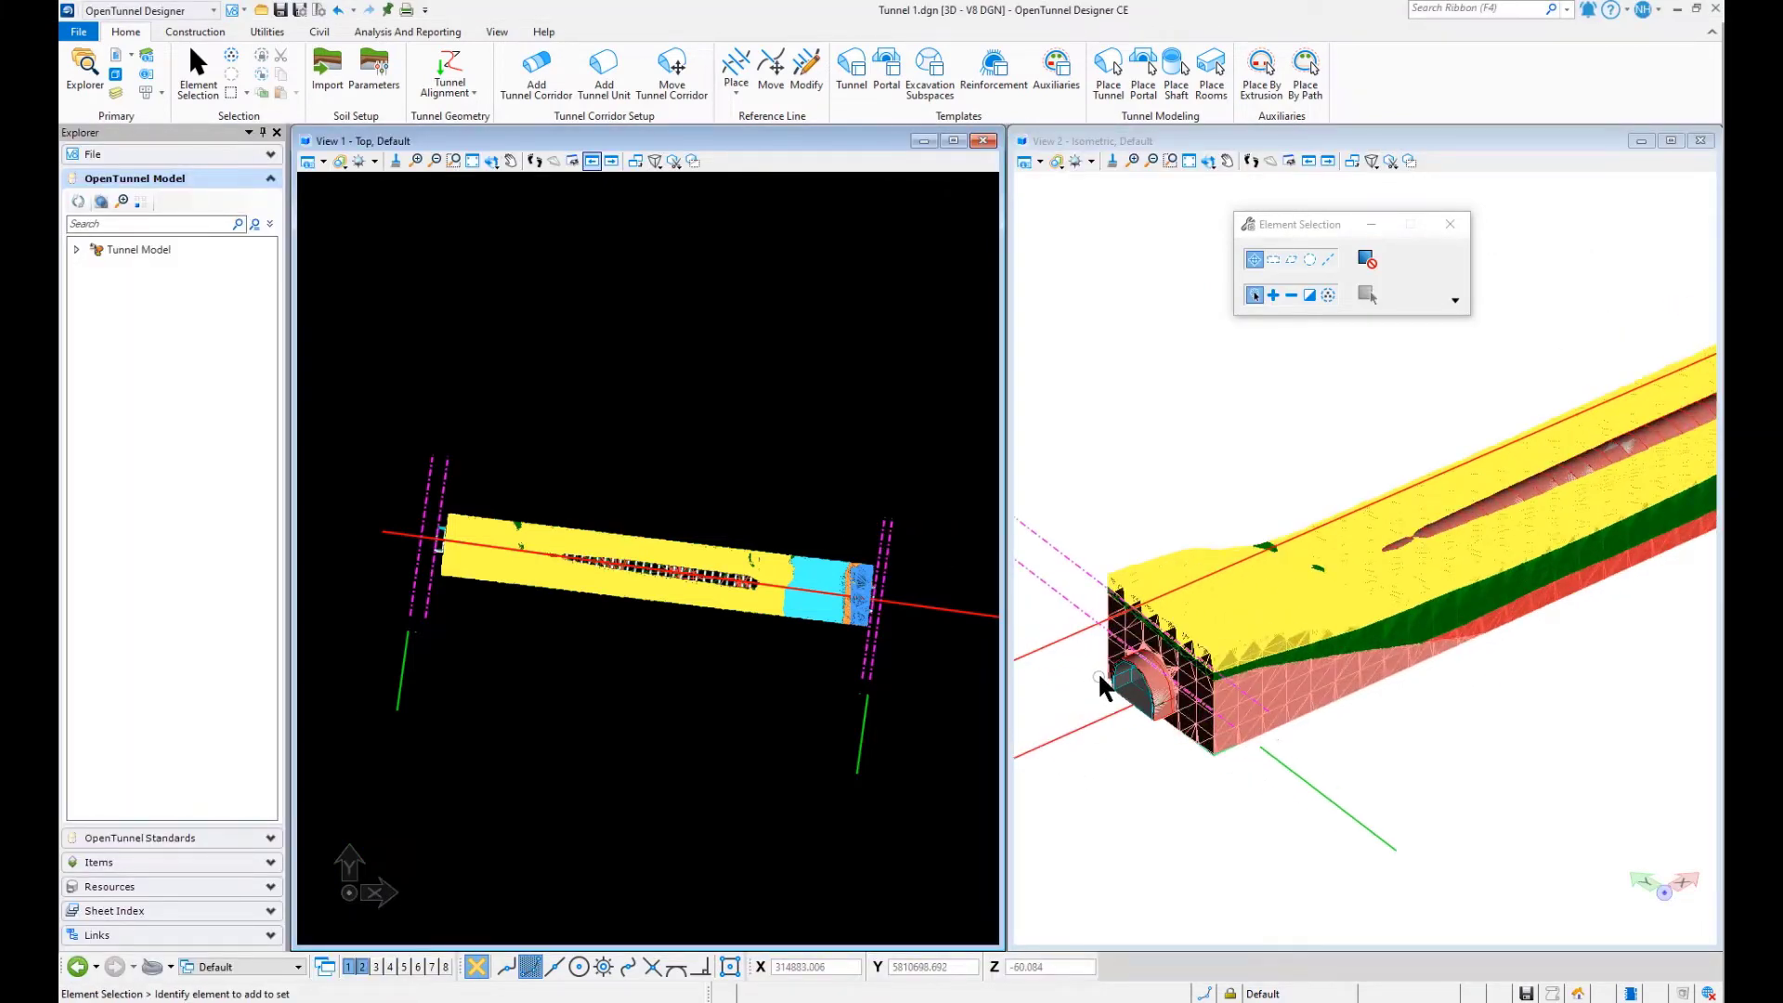
scroll(1098, 672, "up", 1)
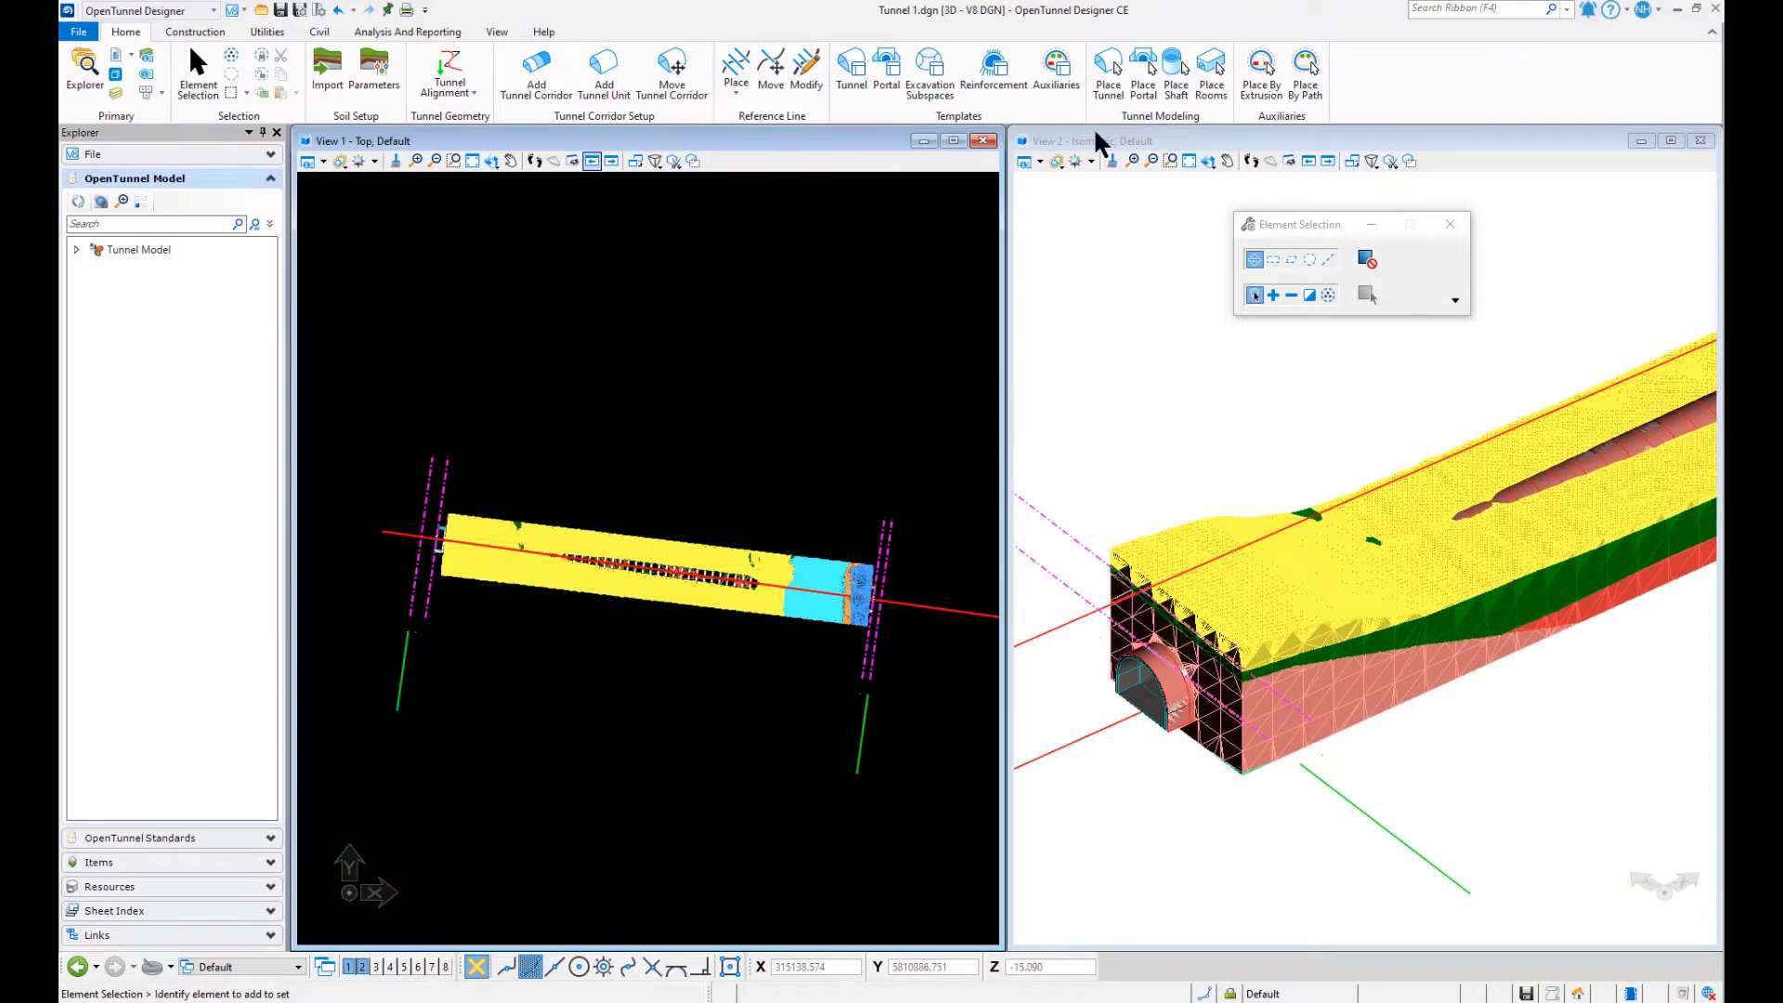
left_click(884, 65)
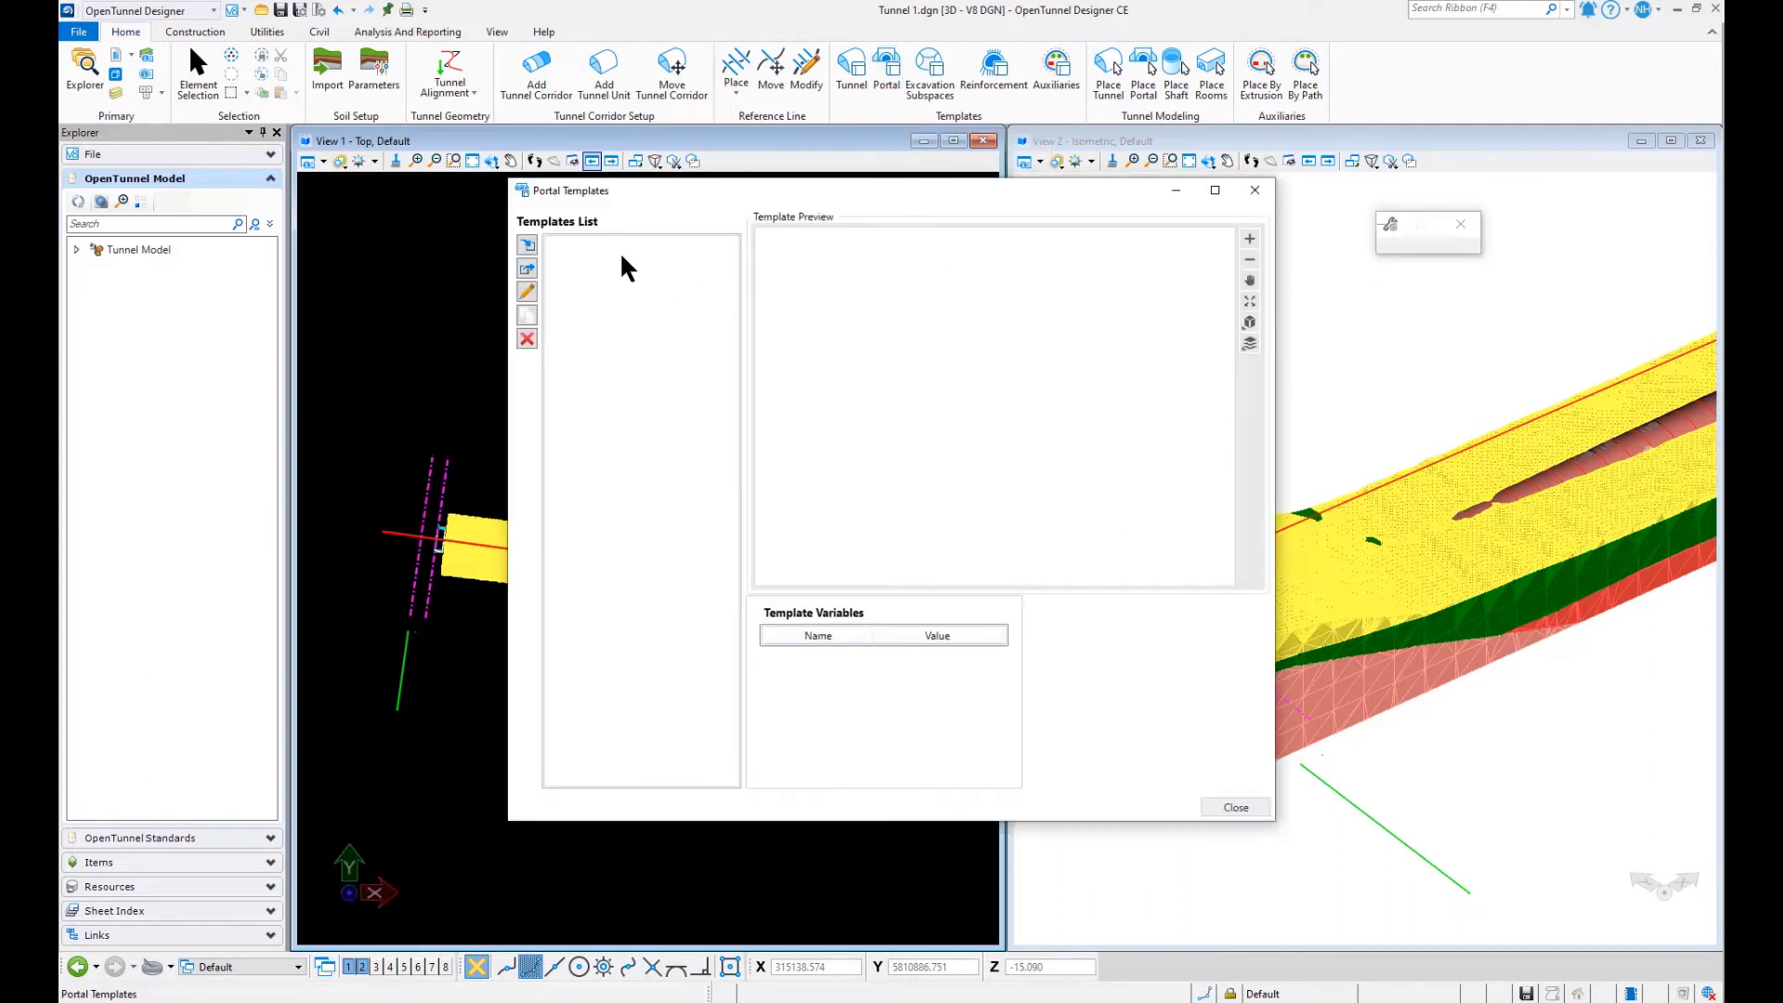
left_click(533, 247)
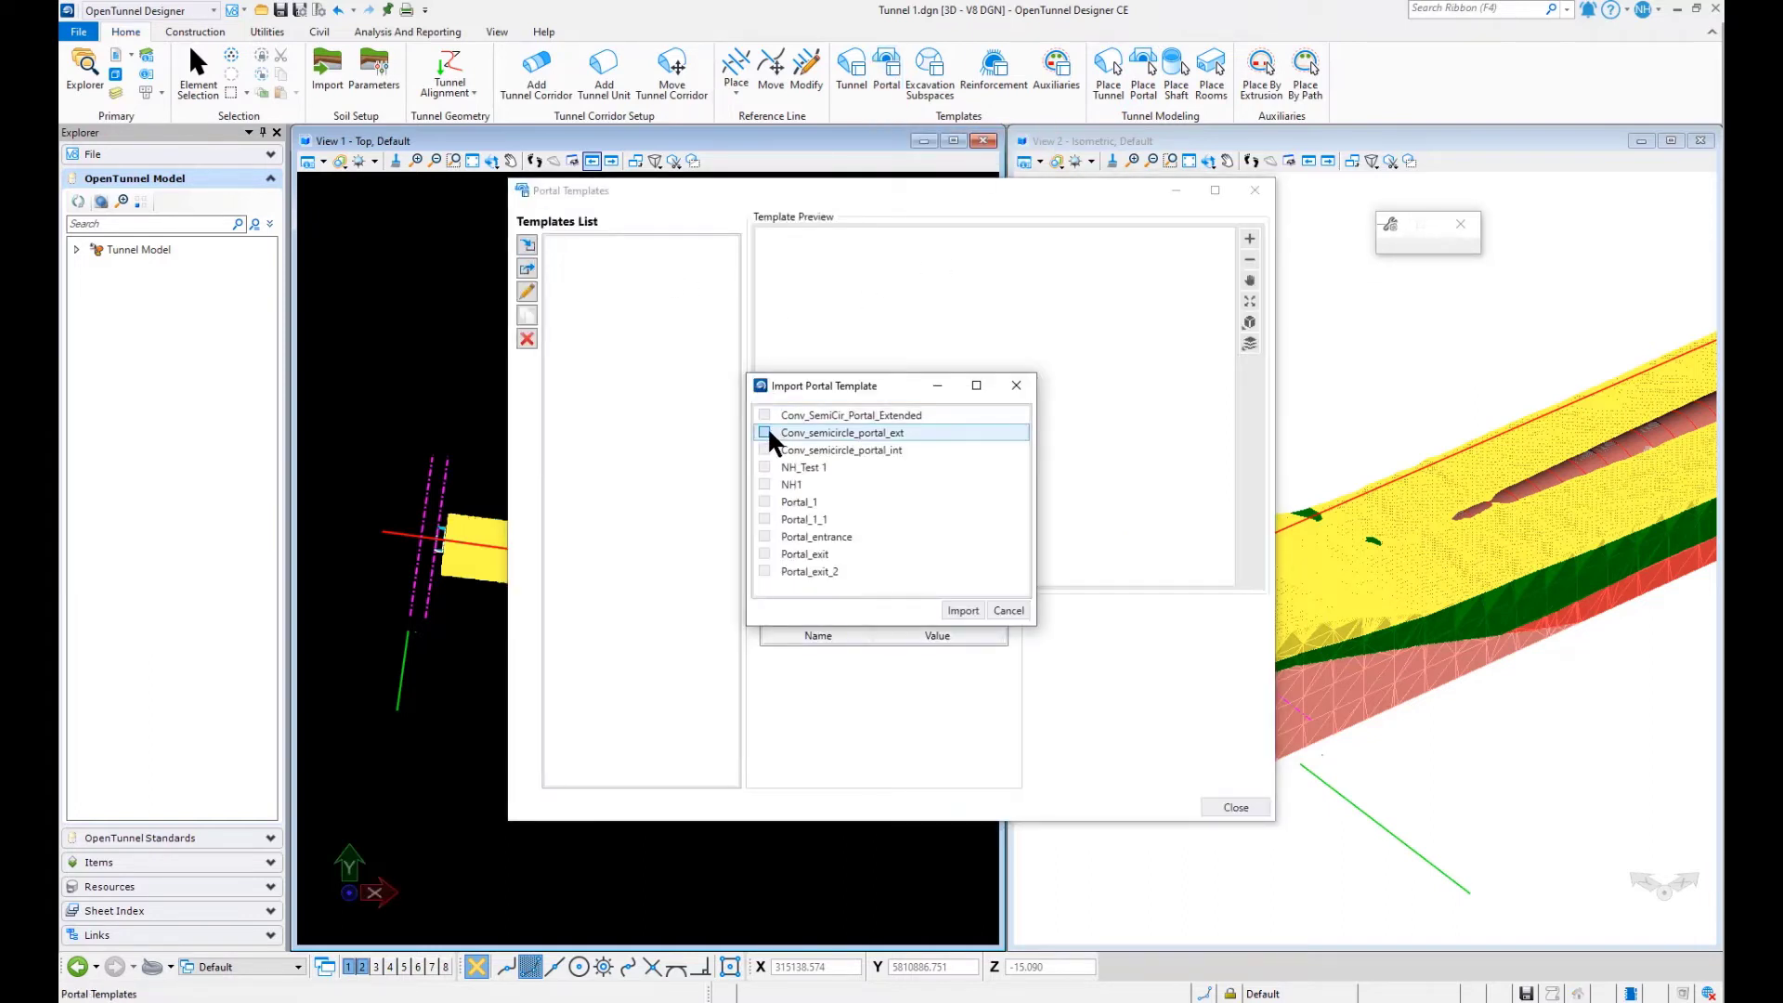
left_click(765, 449)
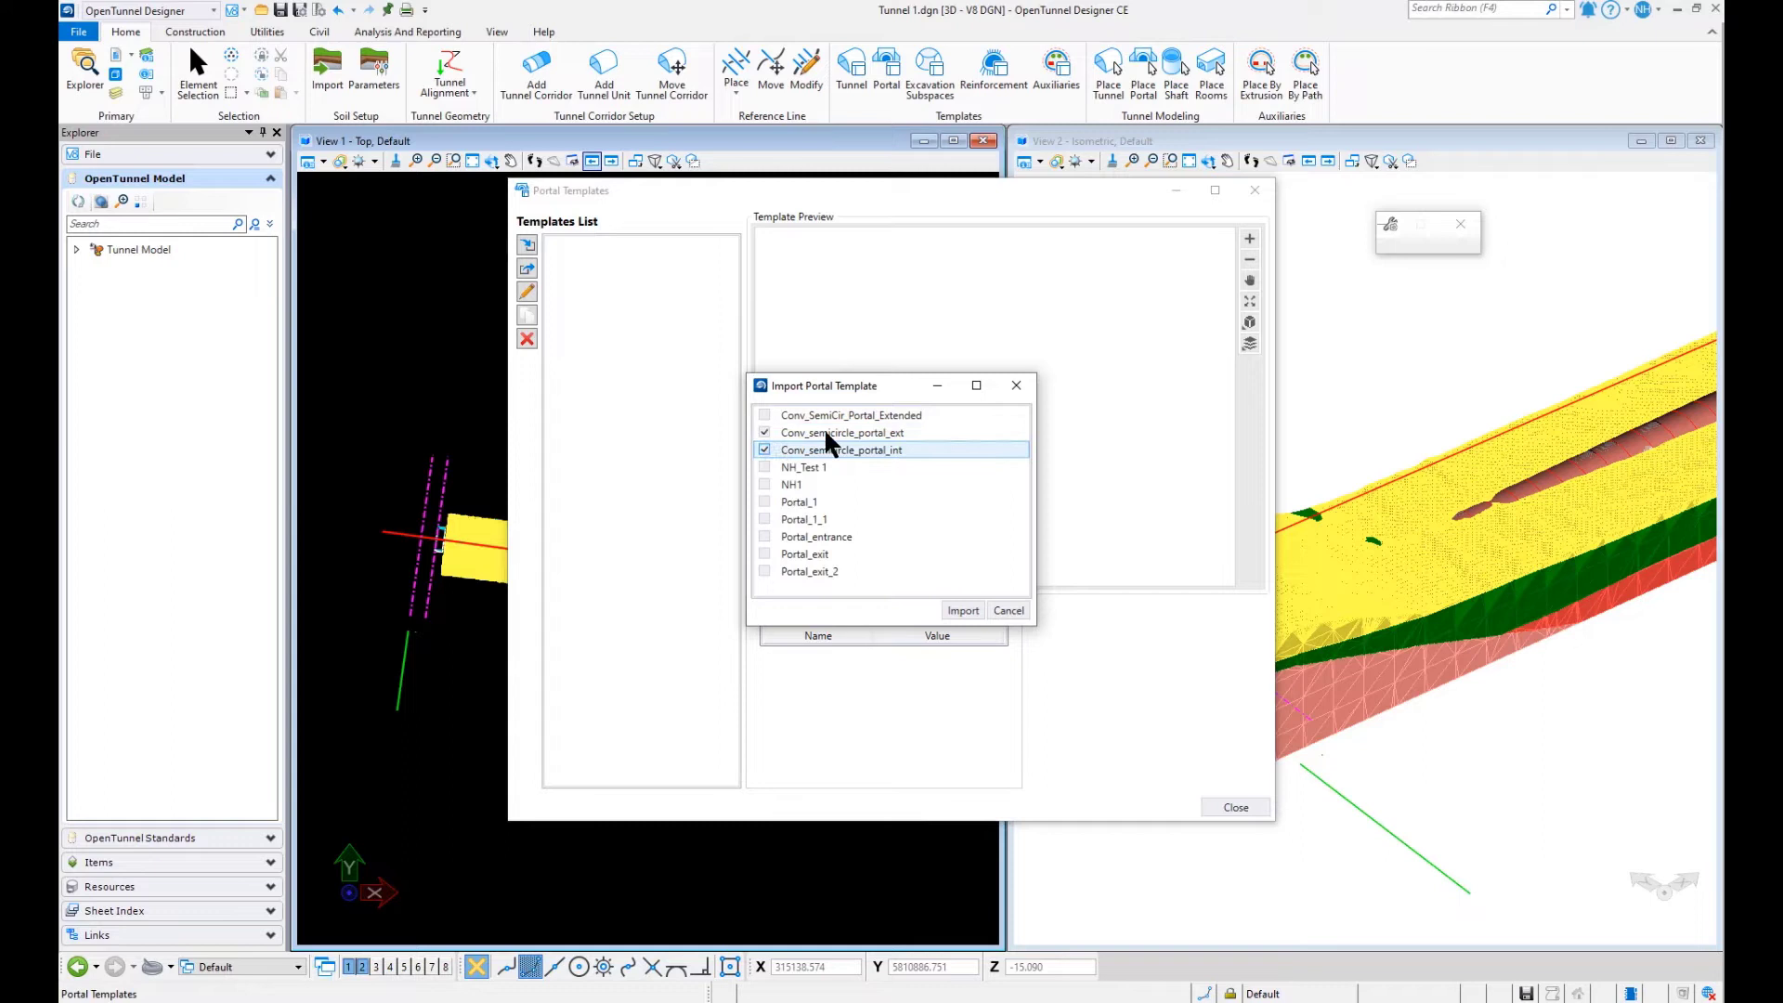
left_click(959, 607)
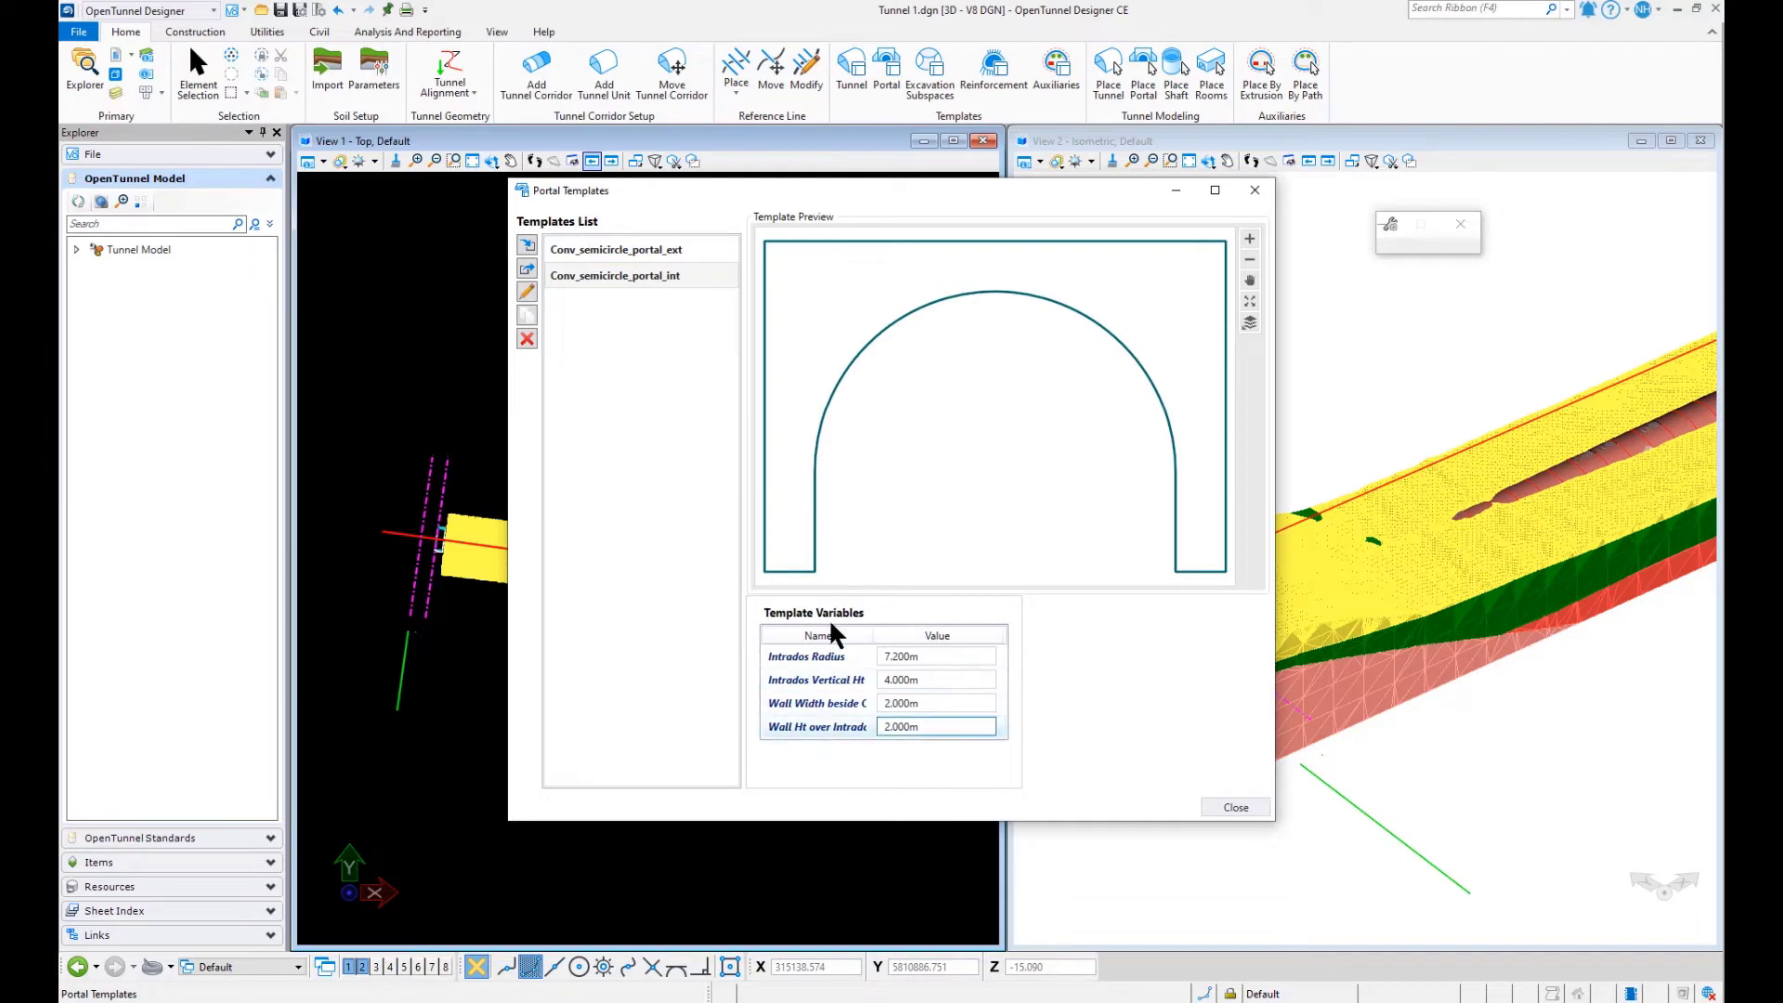
- Compare the previews and variables of the two imported portal templates, and close the portal templates dialog
left_click(585, 251)
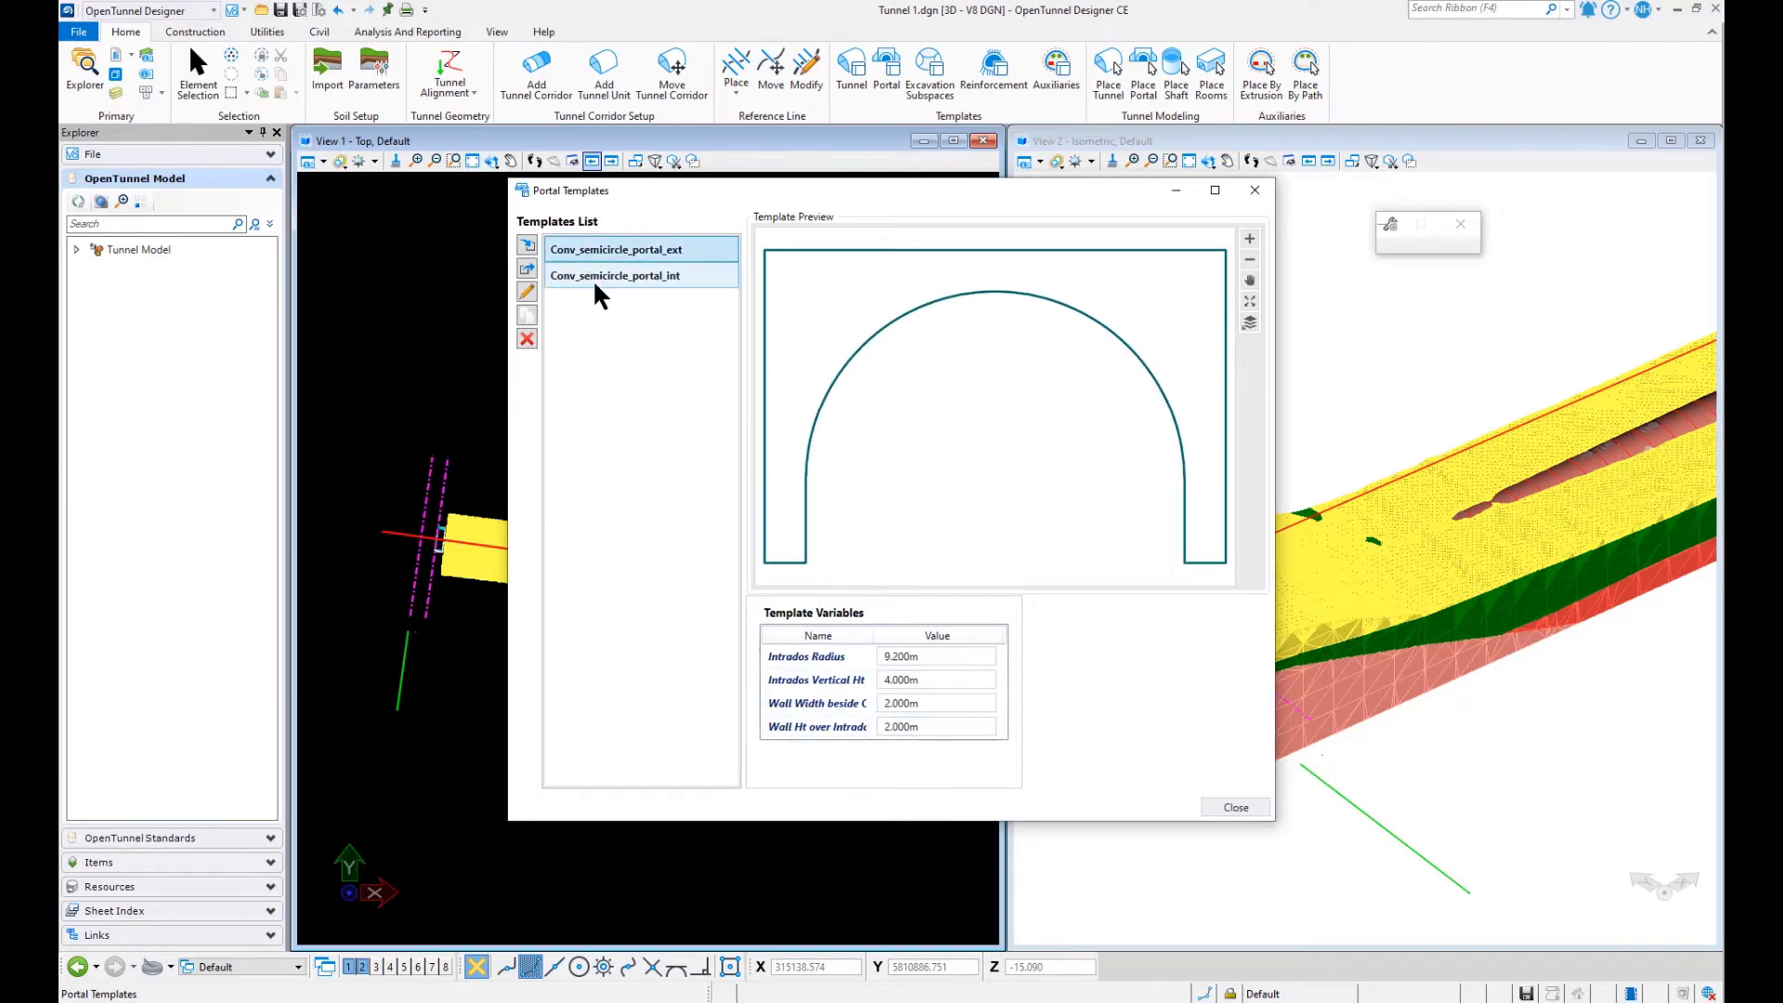
left_click(595, 275)
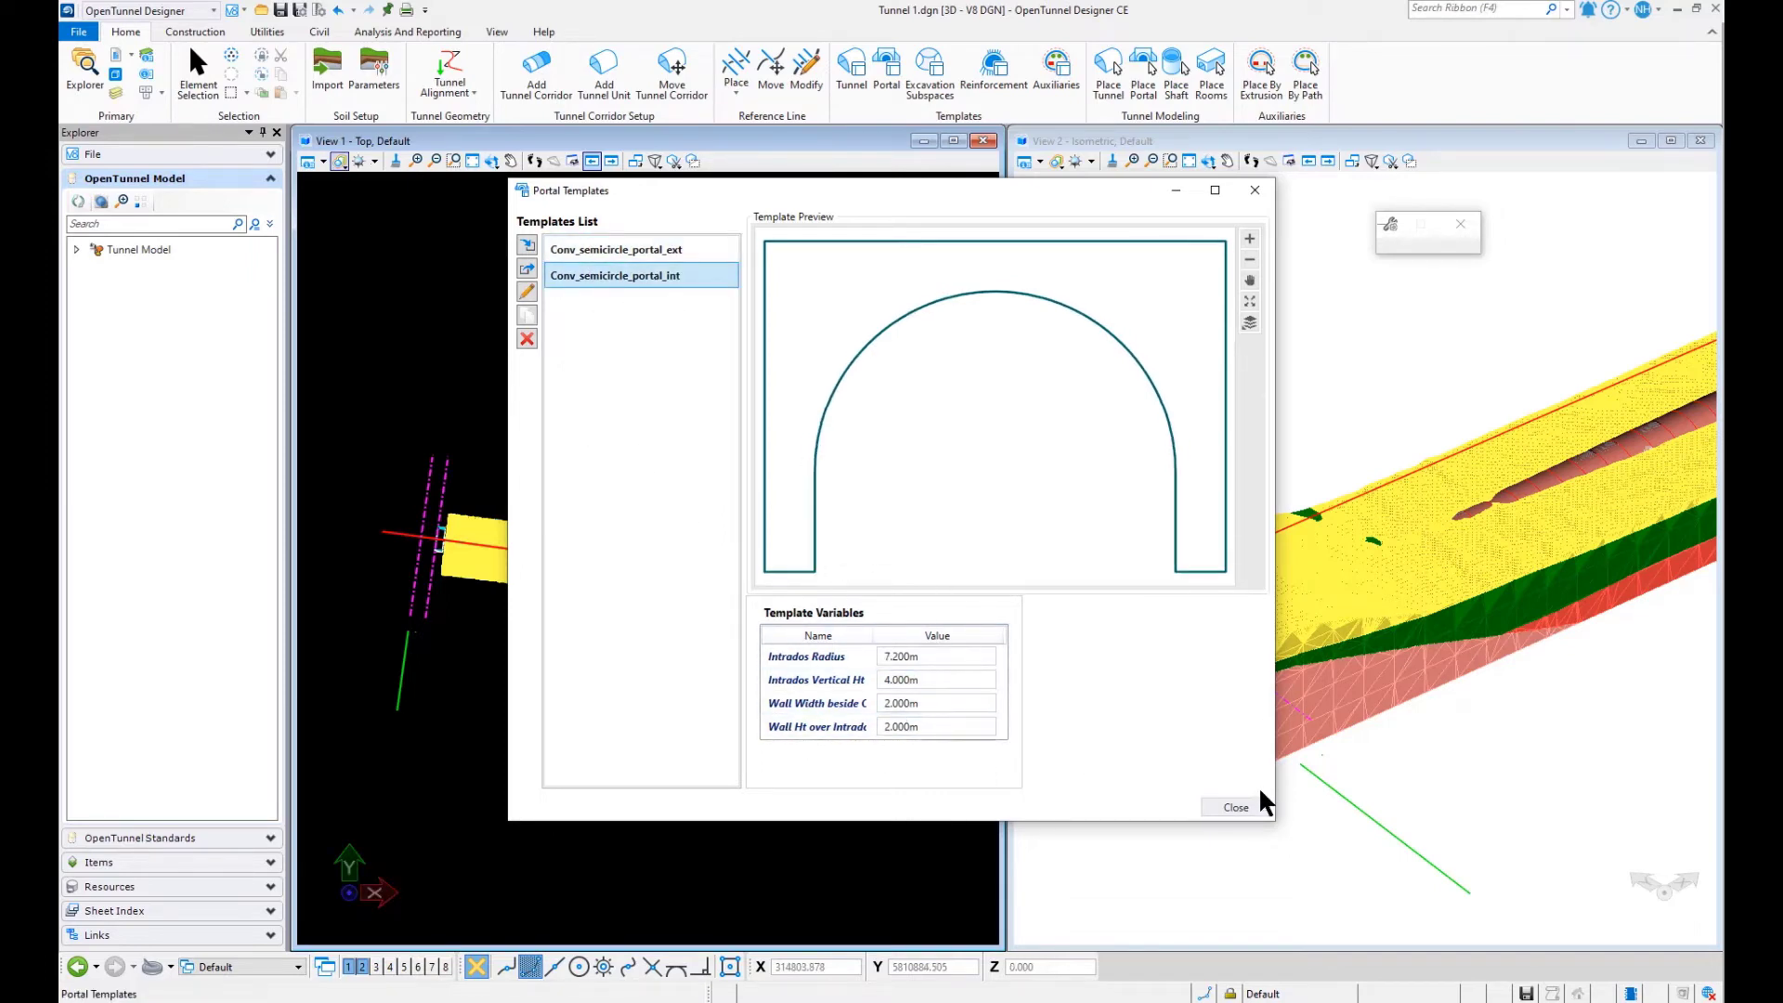
left_click(1235, 807)
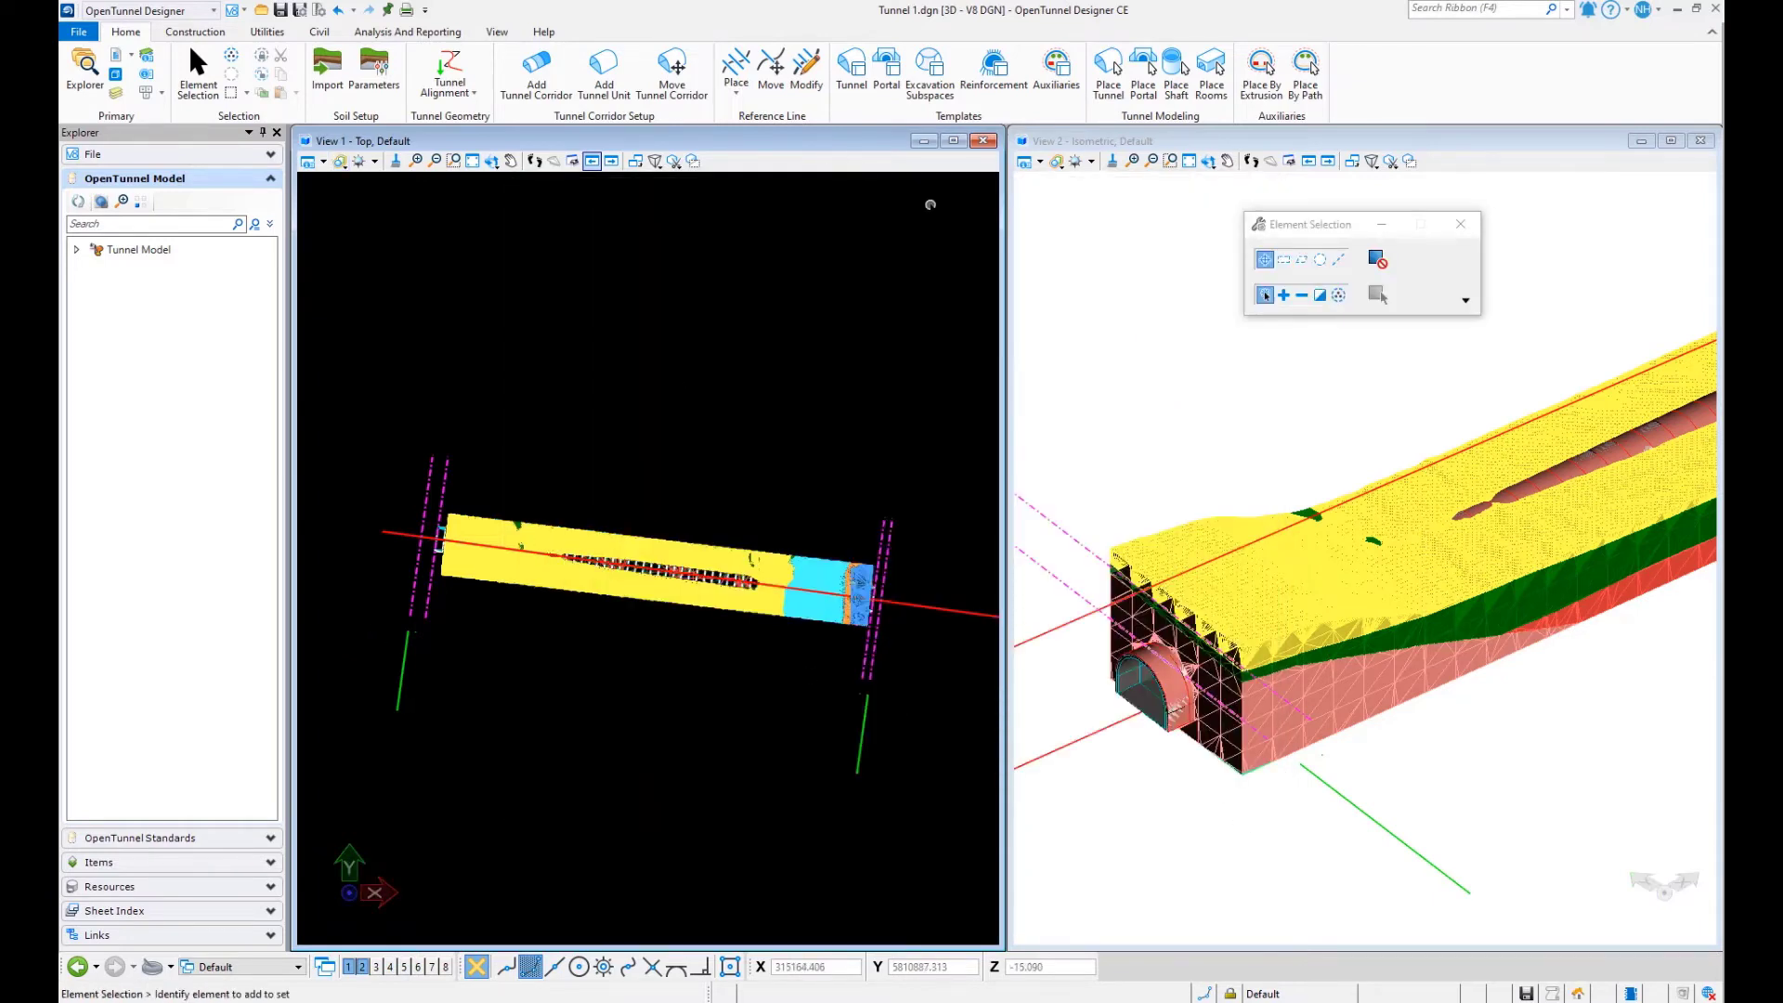
- Set up a template-based portal with Conv_semicircle_portal_ext as the start template and Conv_semicircle_portal_int as the end template
left_click(1145, 74)
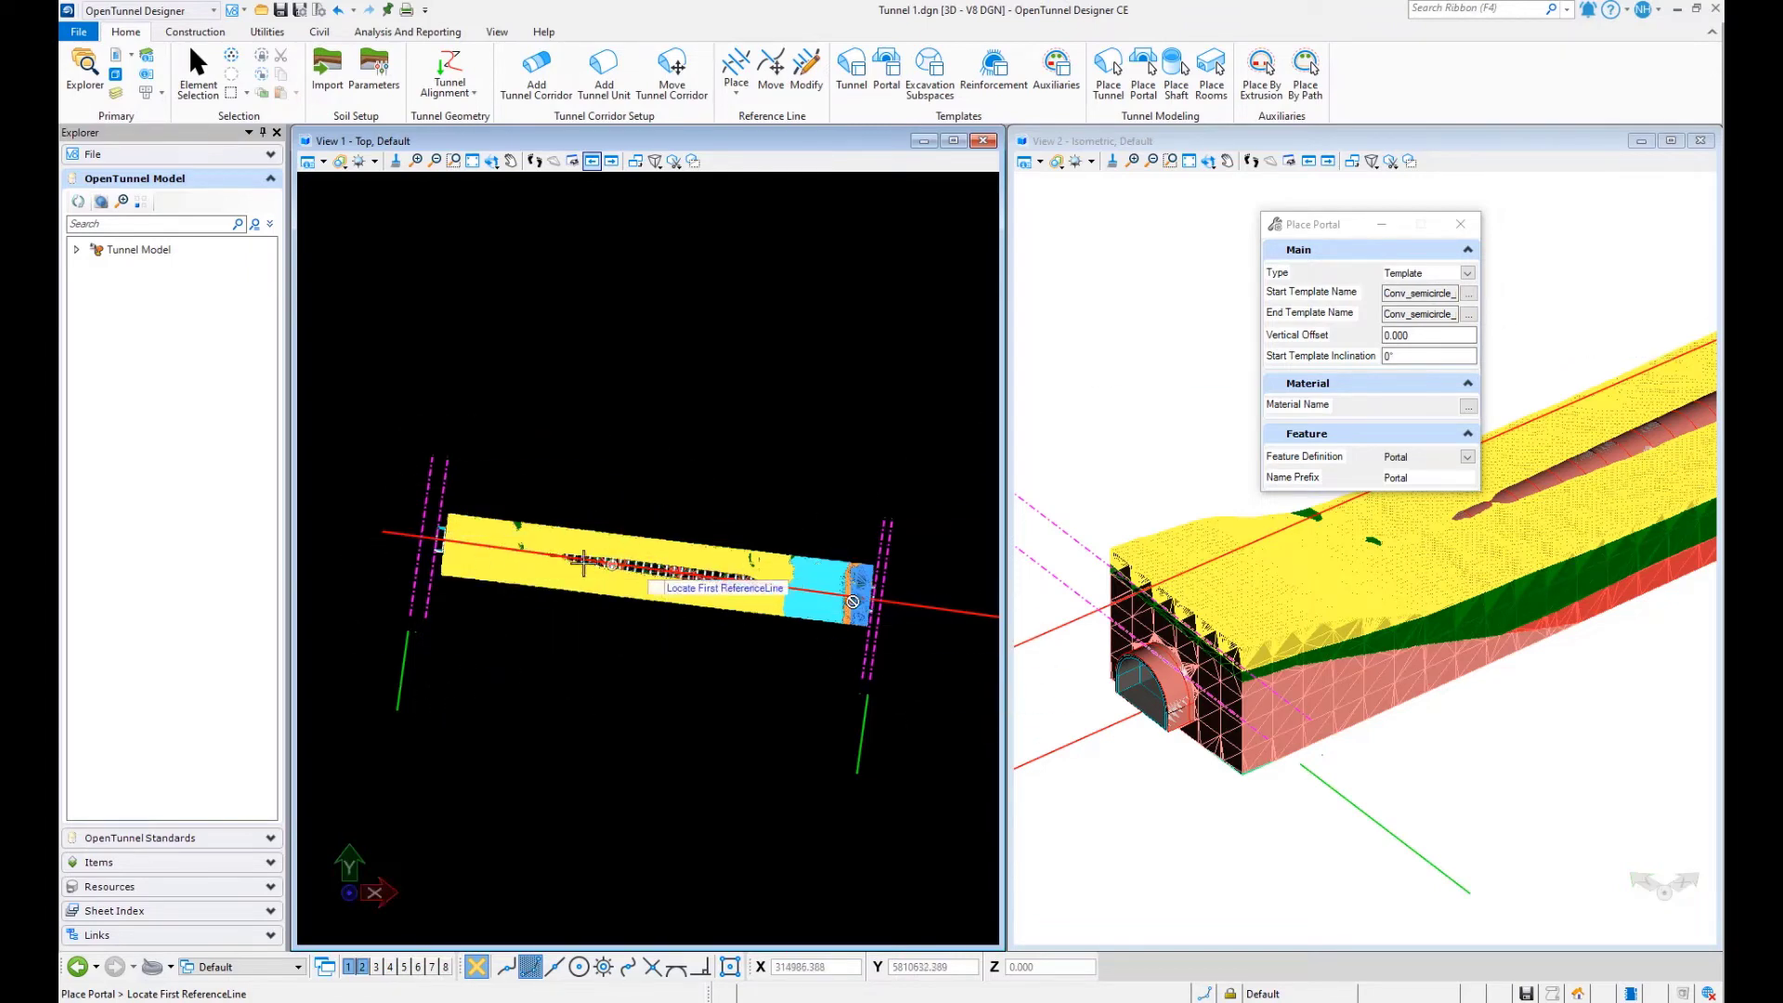
scroll(416, 537, "up", 5)
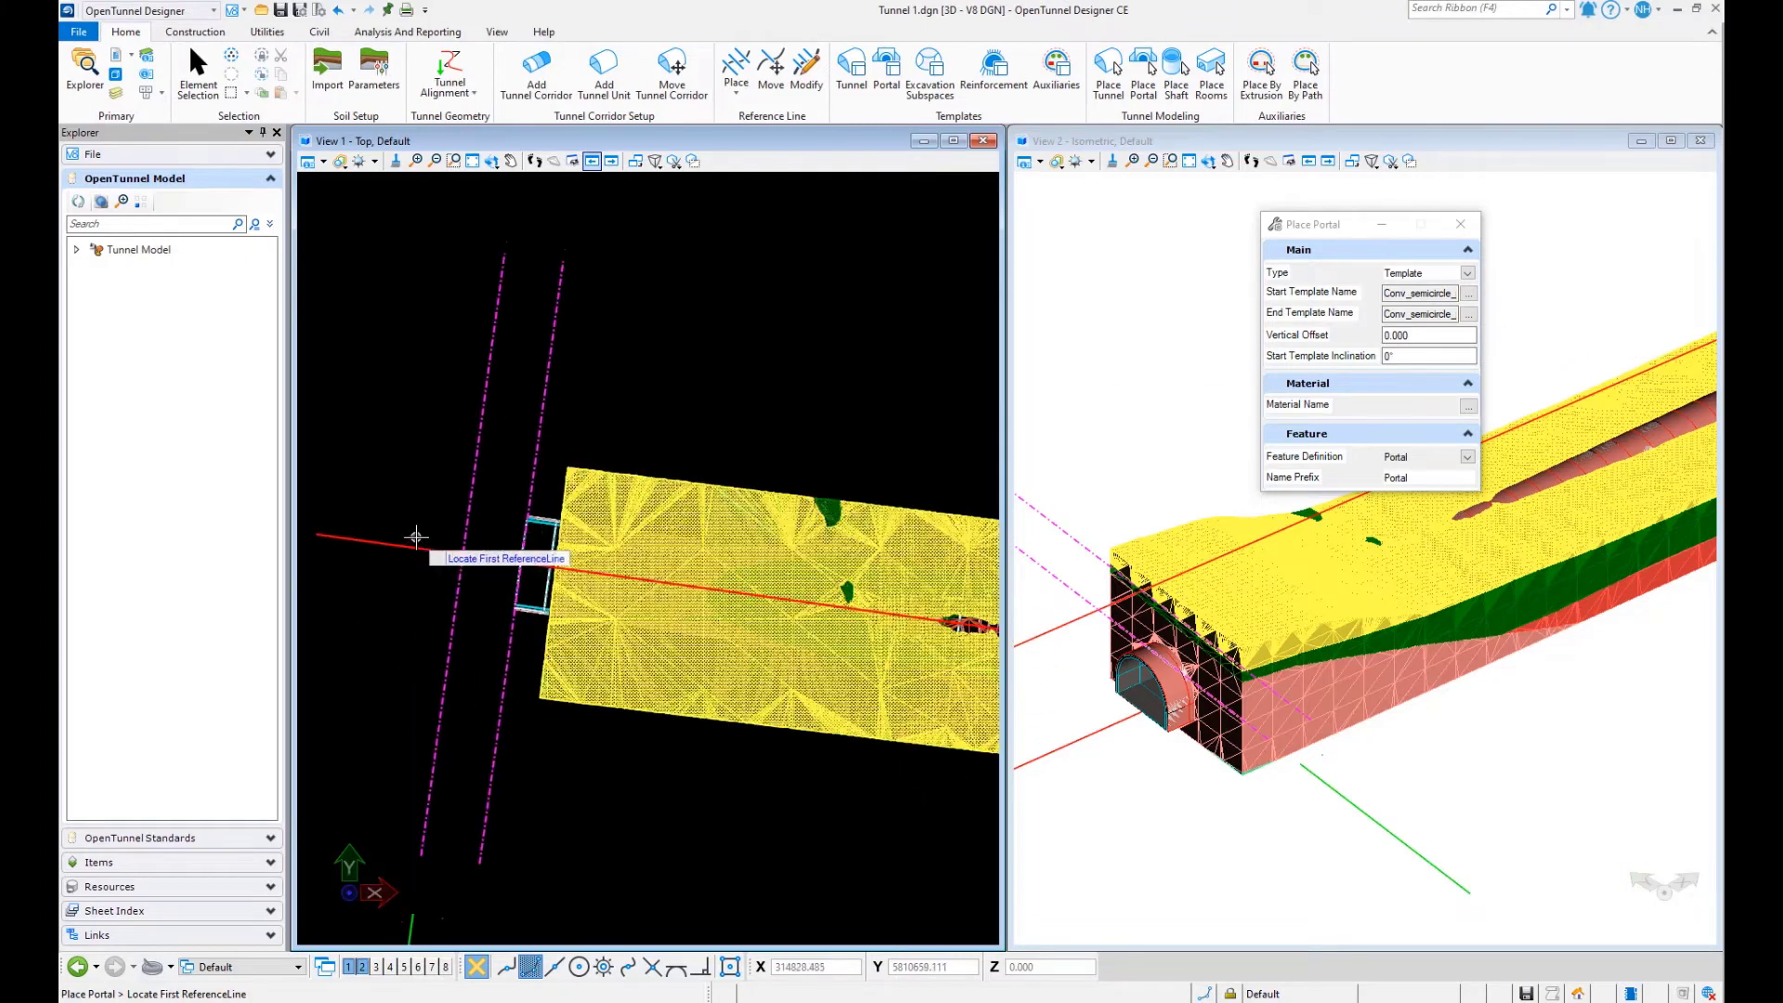
left_click(1468, 294)
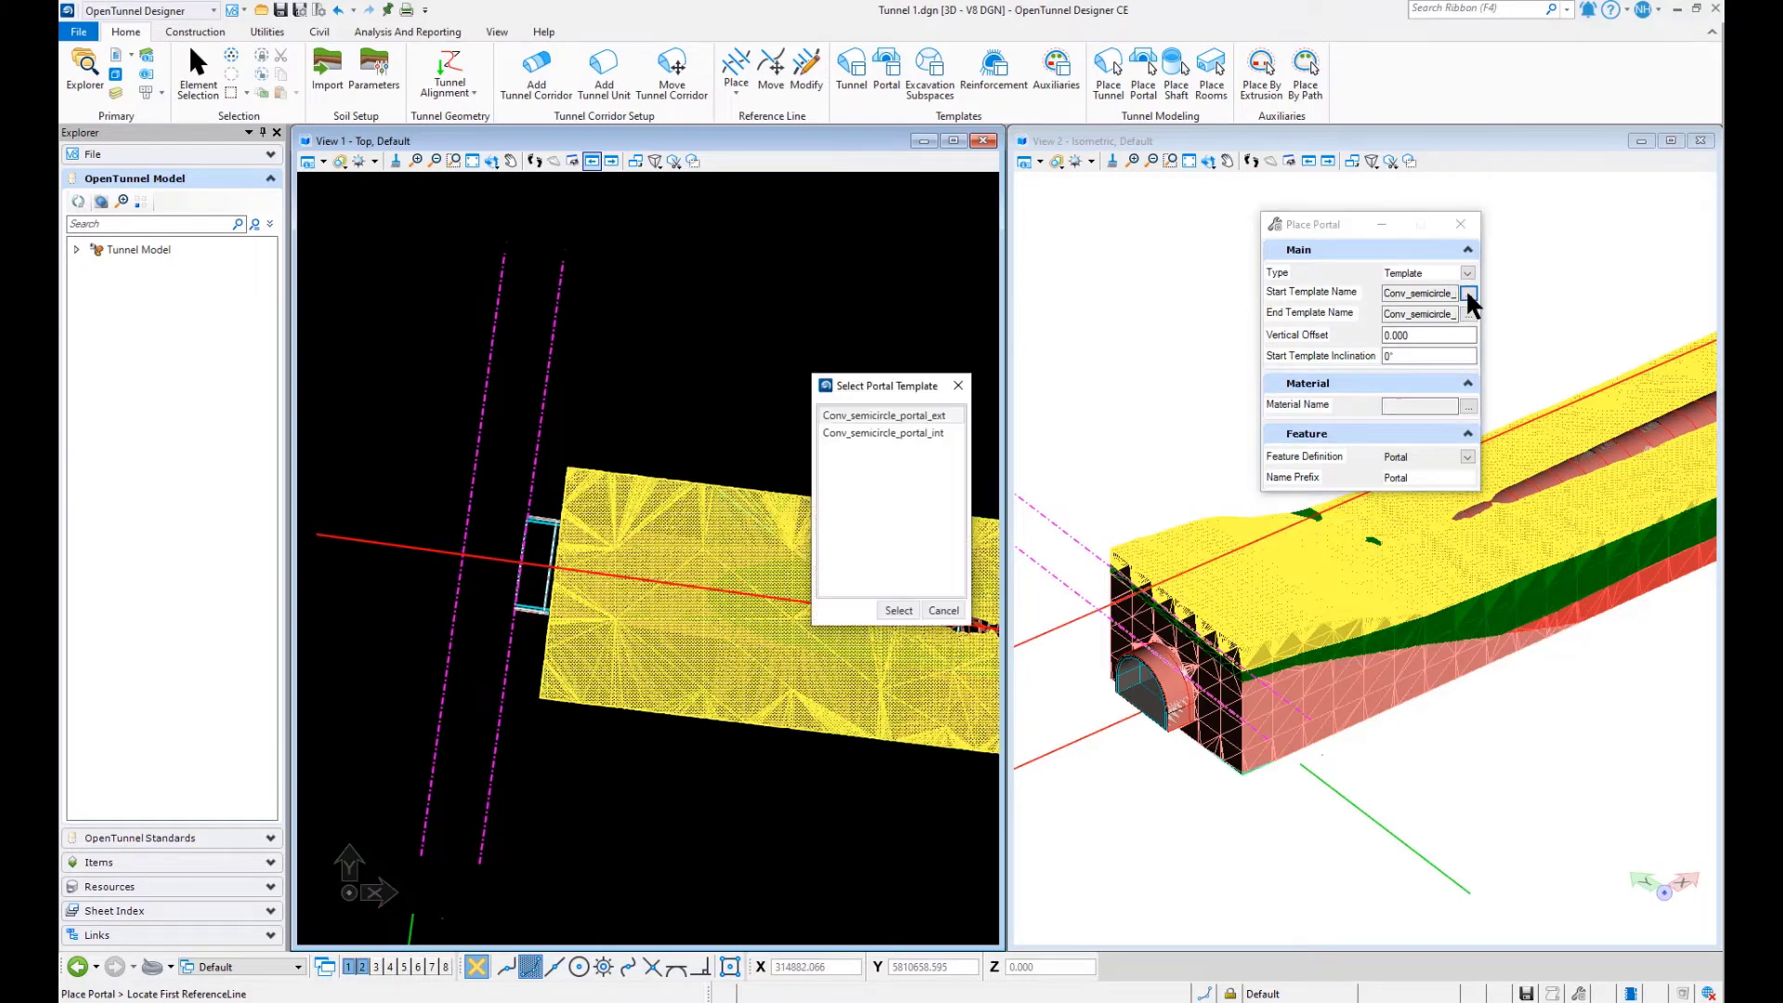
left_click(879, 414)
left_click(900, 610)
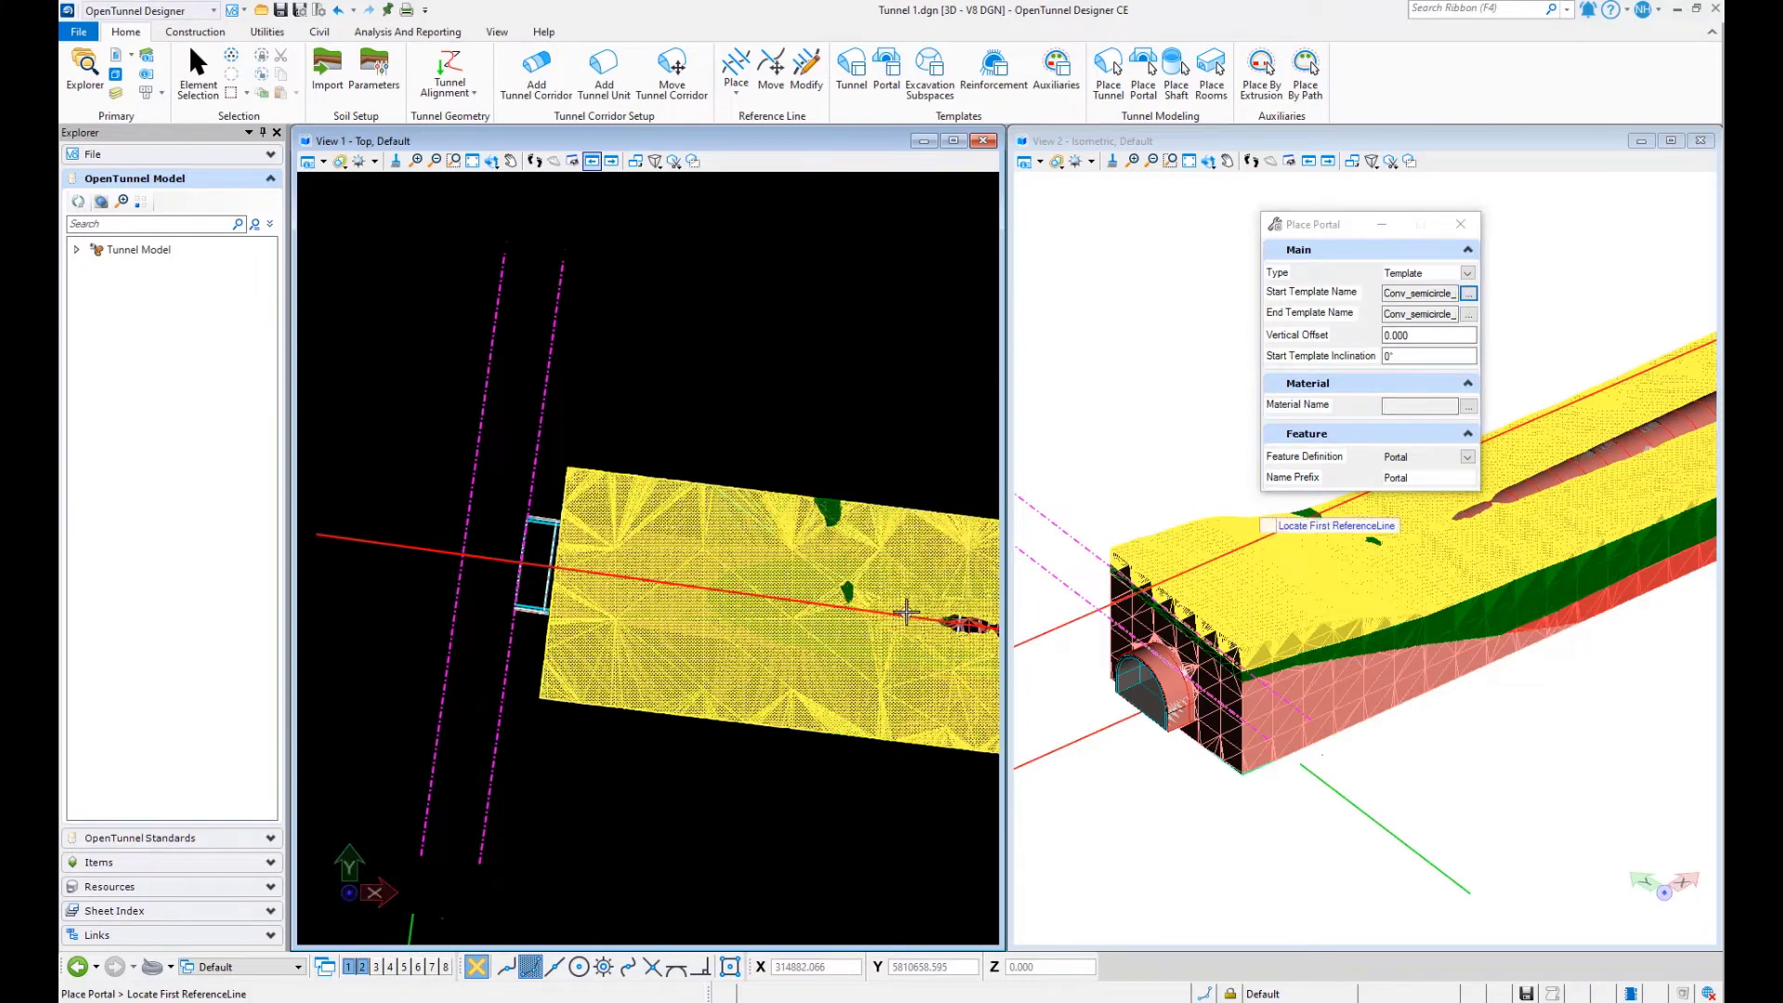
left_click(1468, 316)
left_click(889, 432)
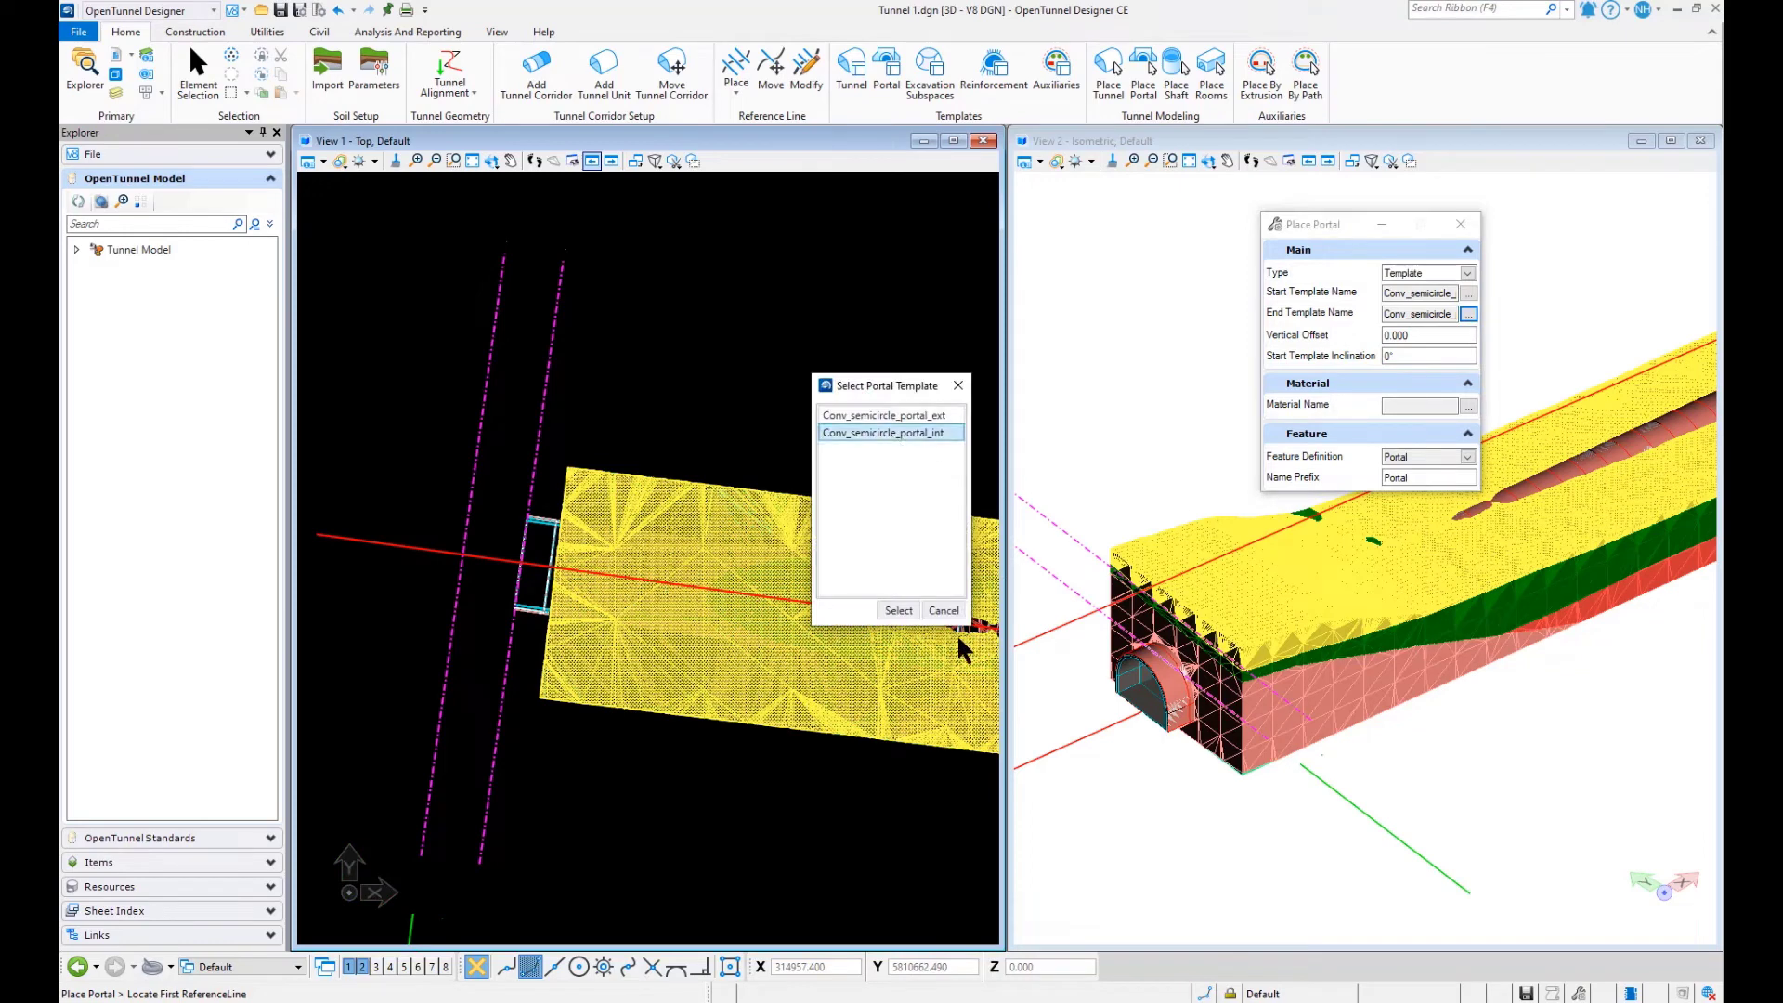
left_click(899, 610)
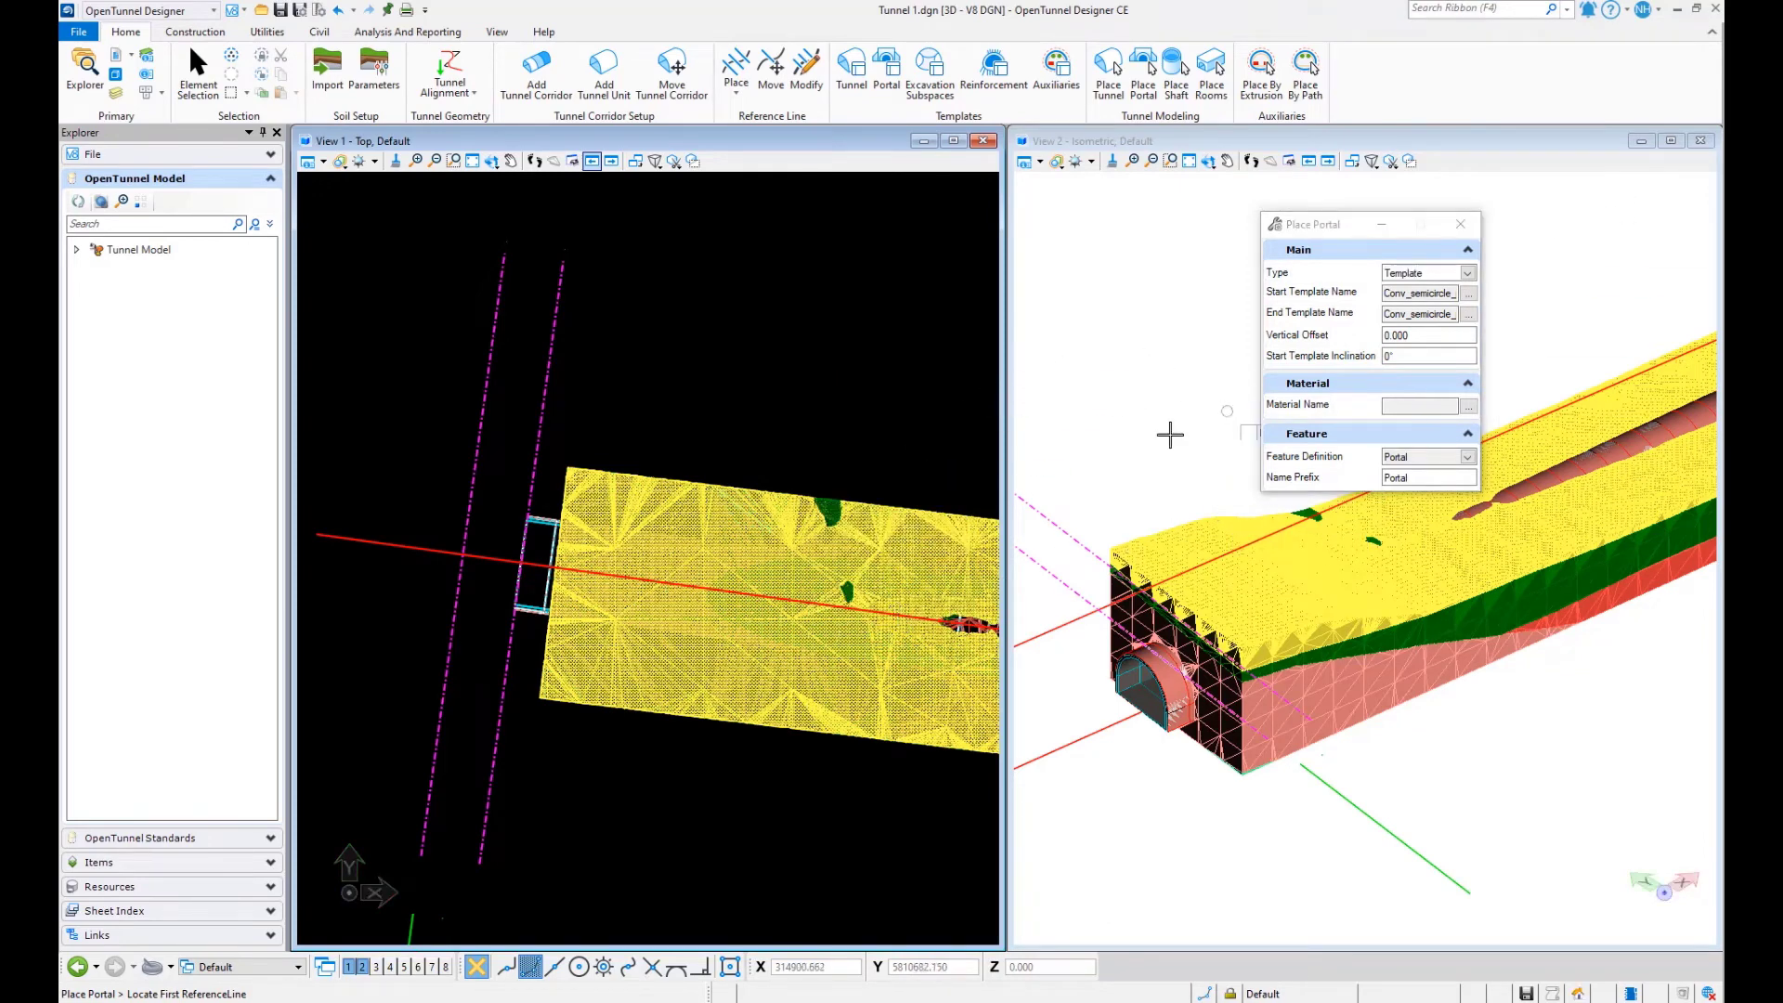
- Place the portal at the tunnel's start between the outer reference line and ReferenceLine2
left_click(481, 421)
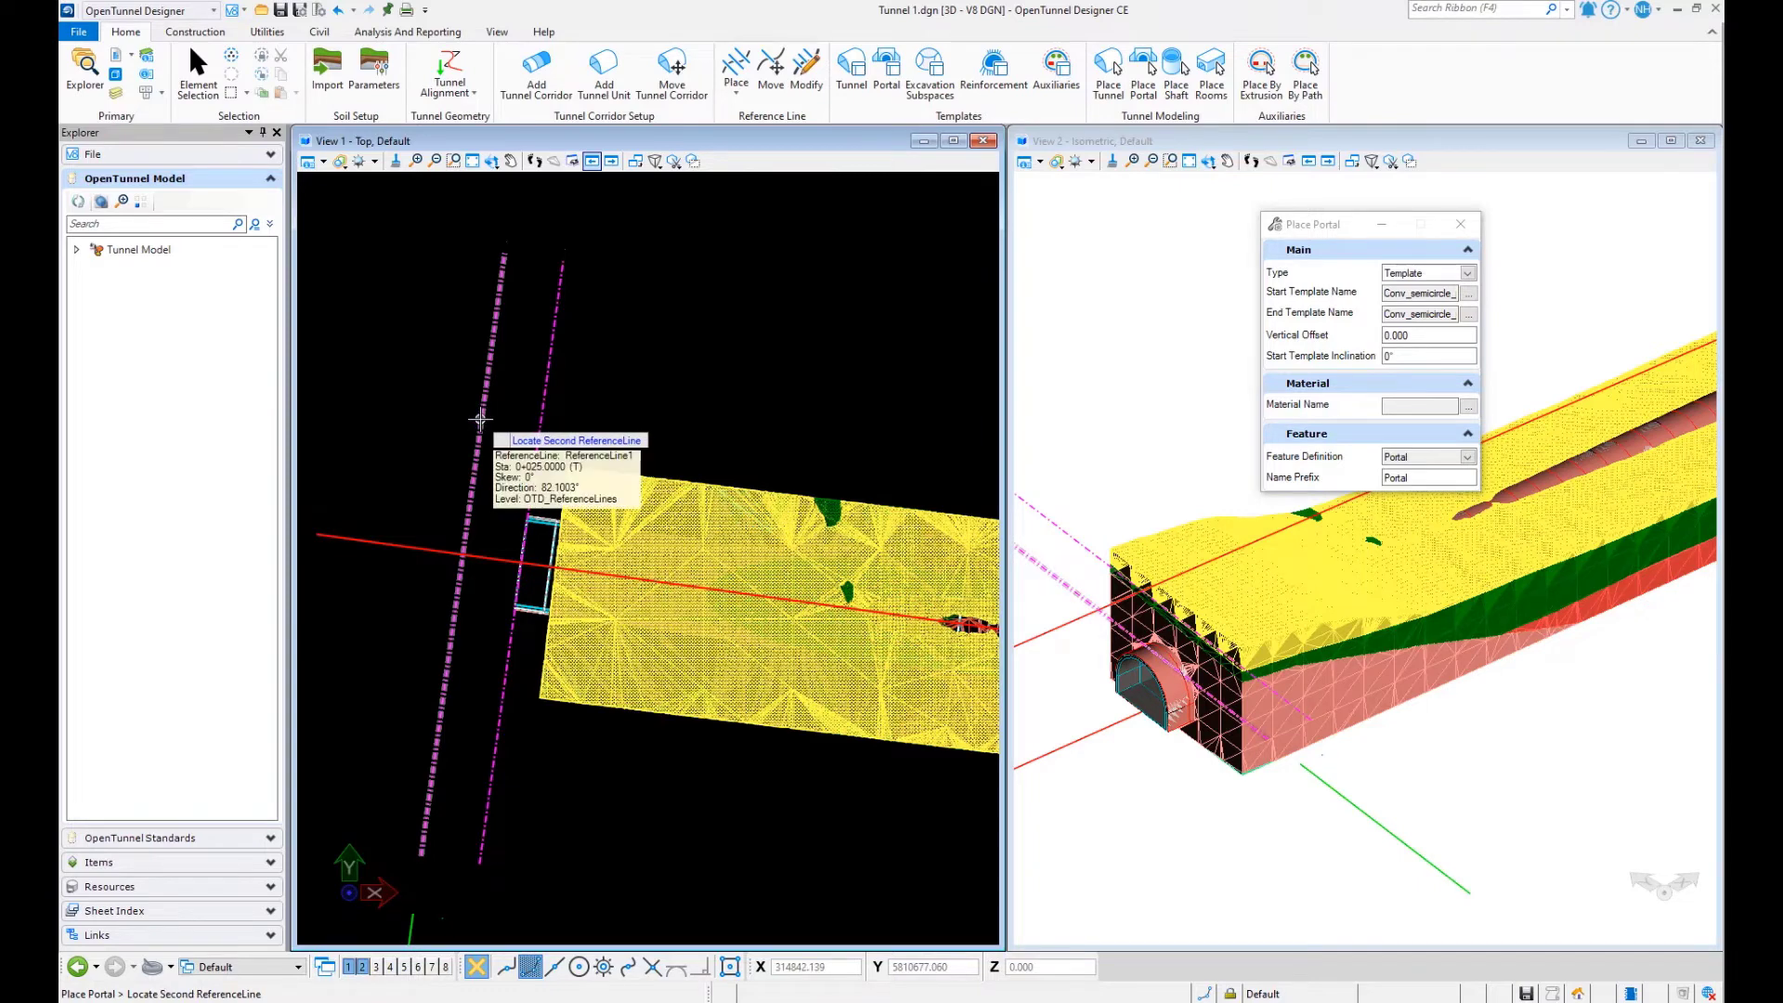
left_click(543, 420)
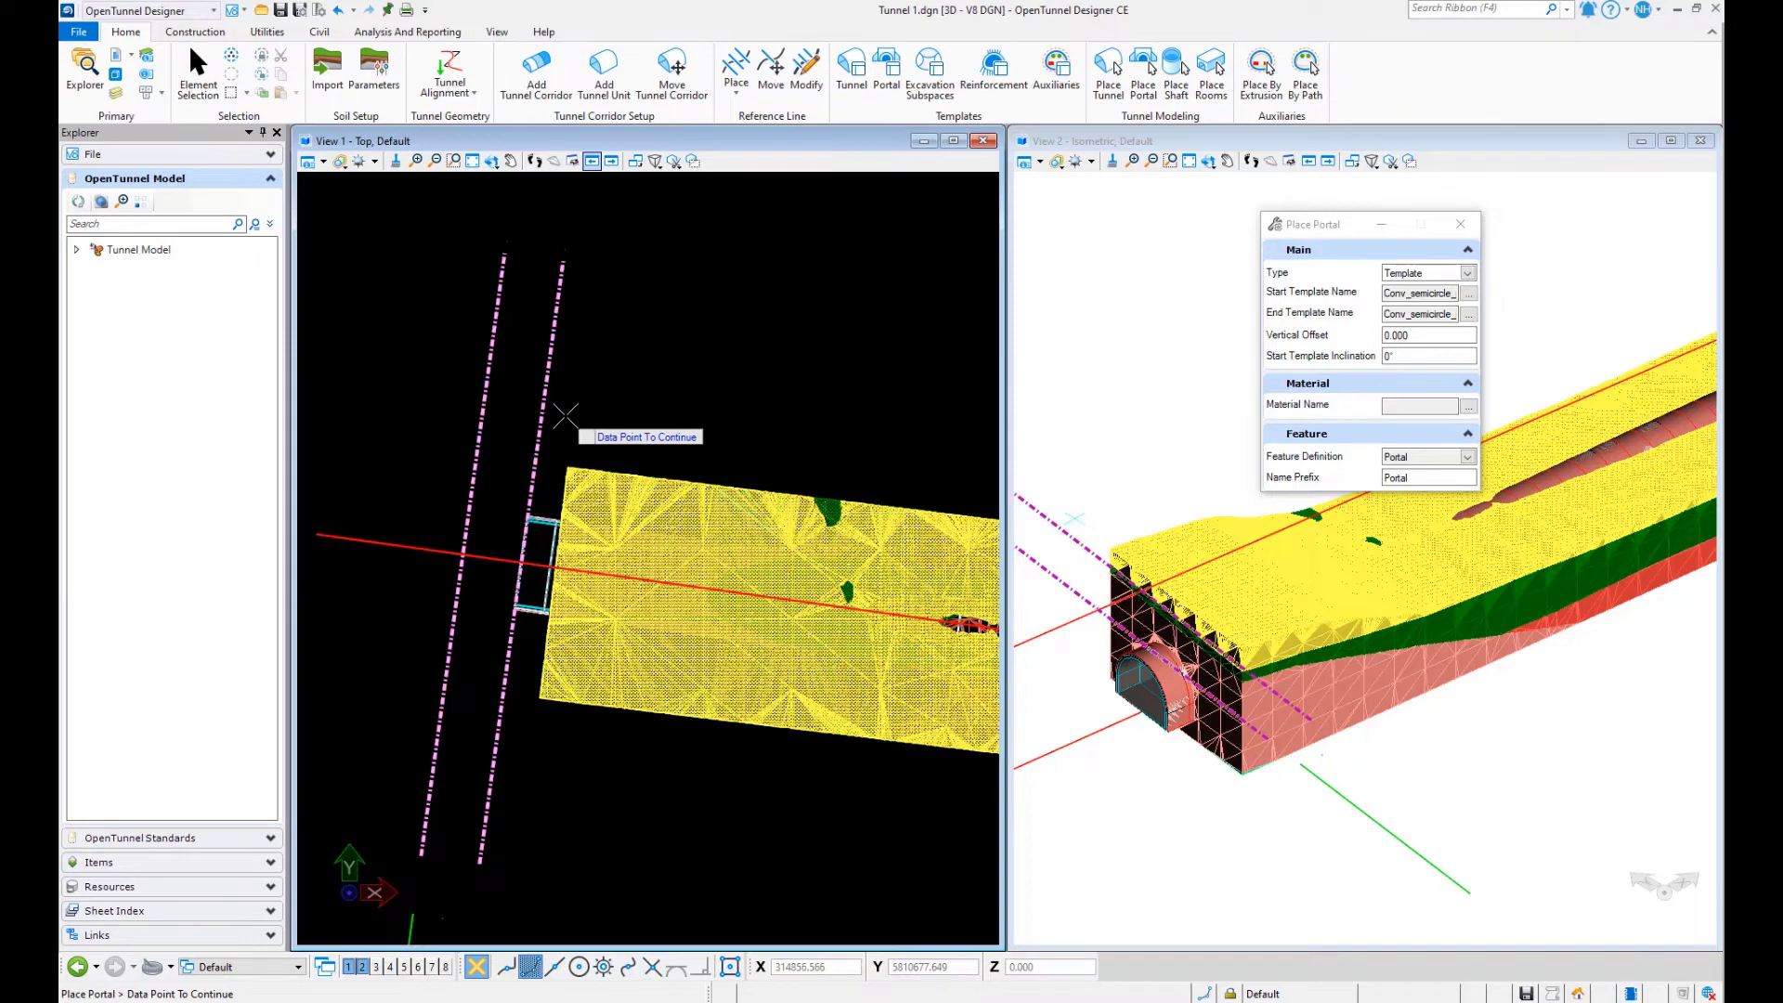
left_click(567, 416)
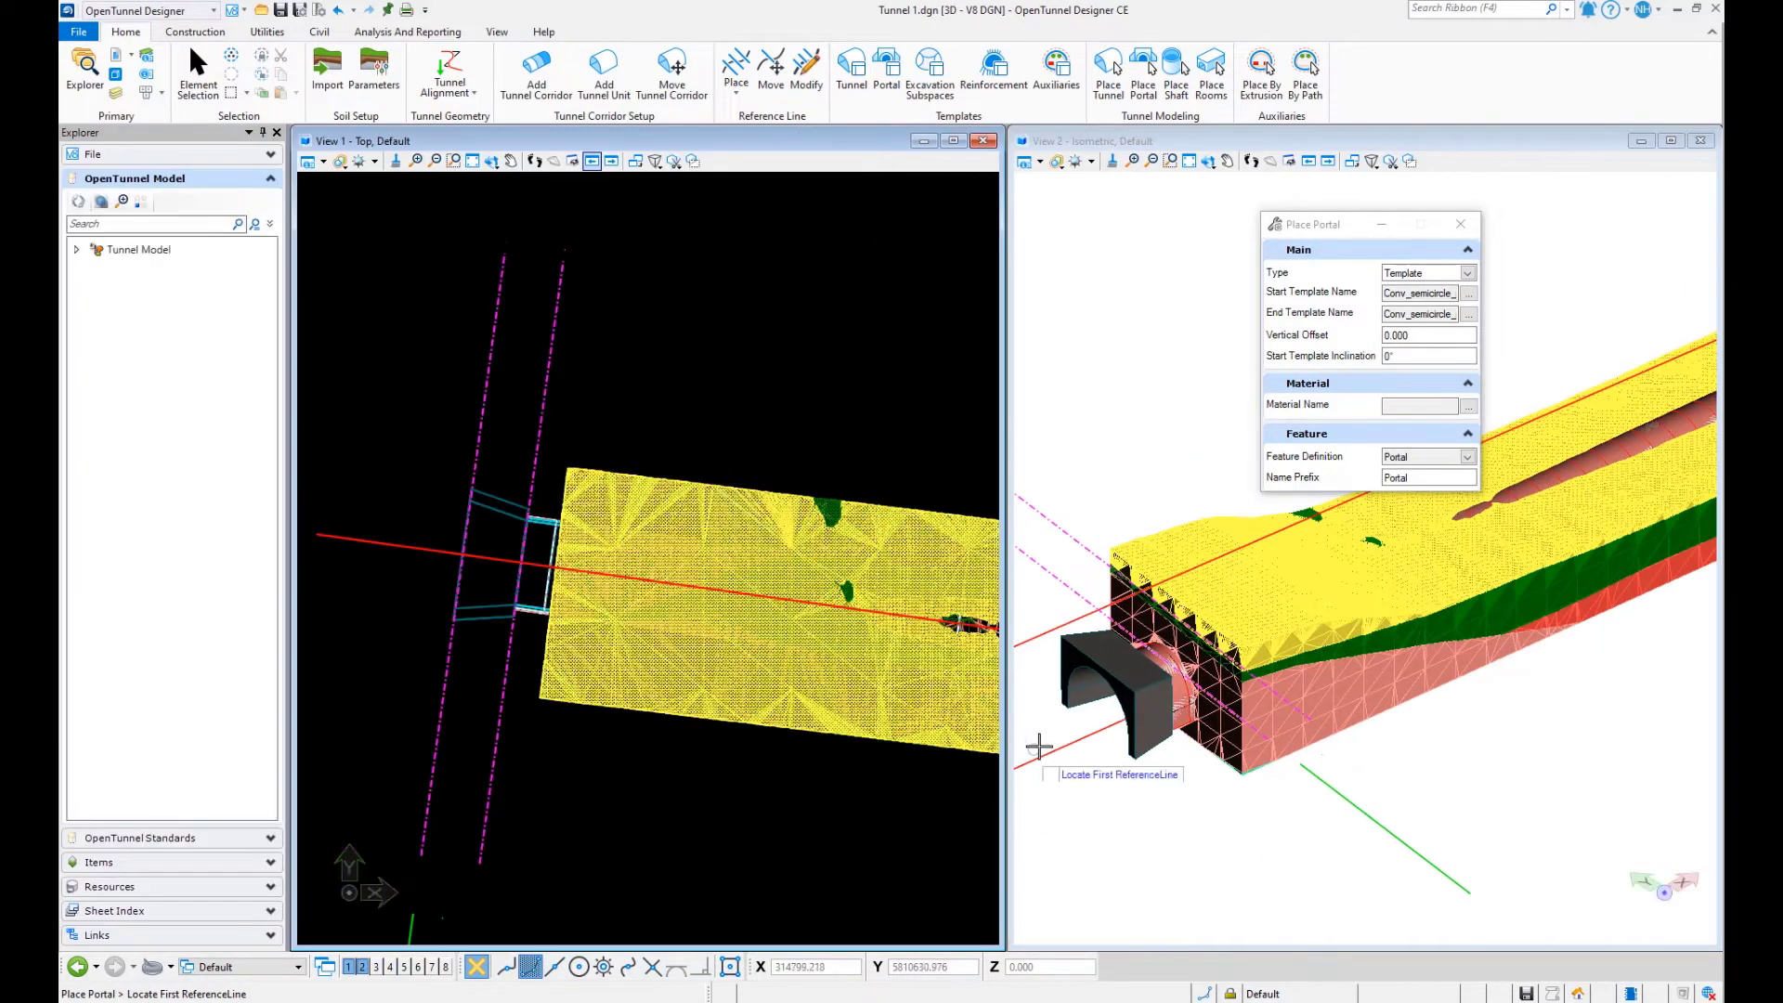
- Examine the portal at the tunnel's start in 3D, and set the second view to the right view
scroll(1133, 709, "up", 2)
scroll(1133, 709, "up", 1)
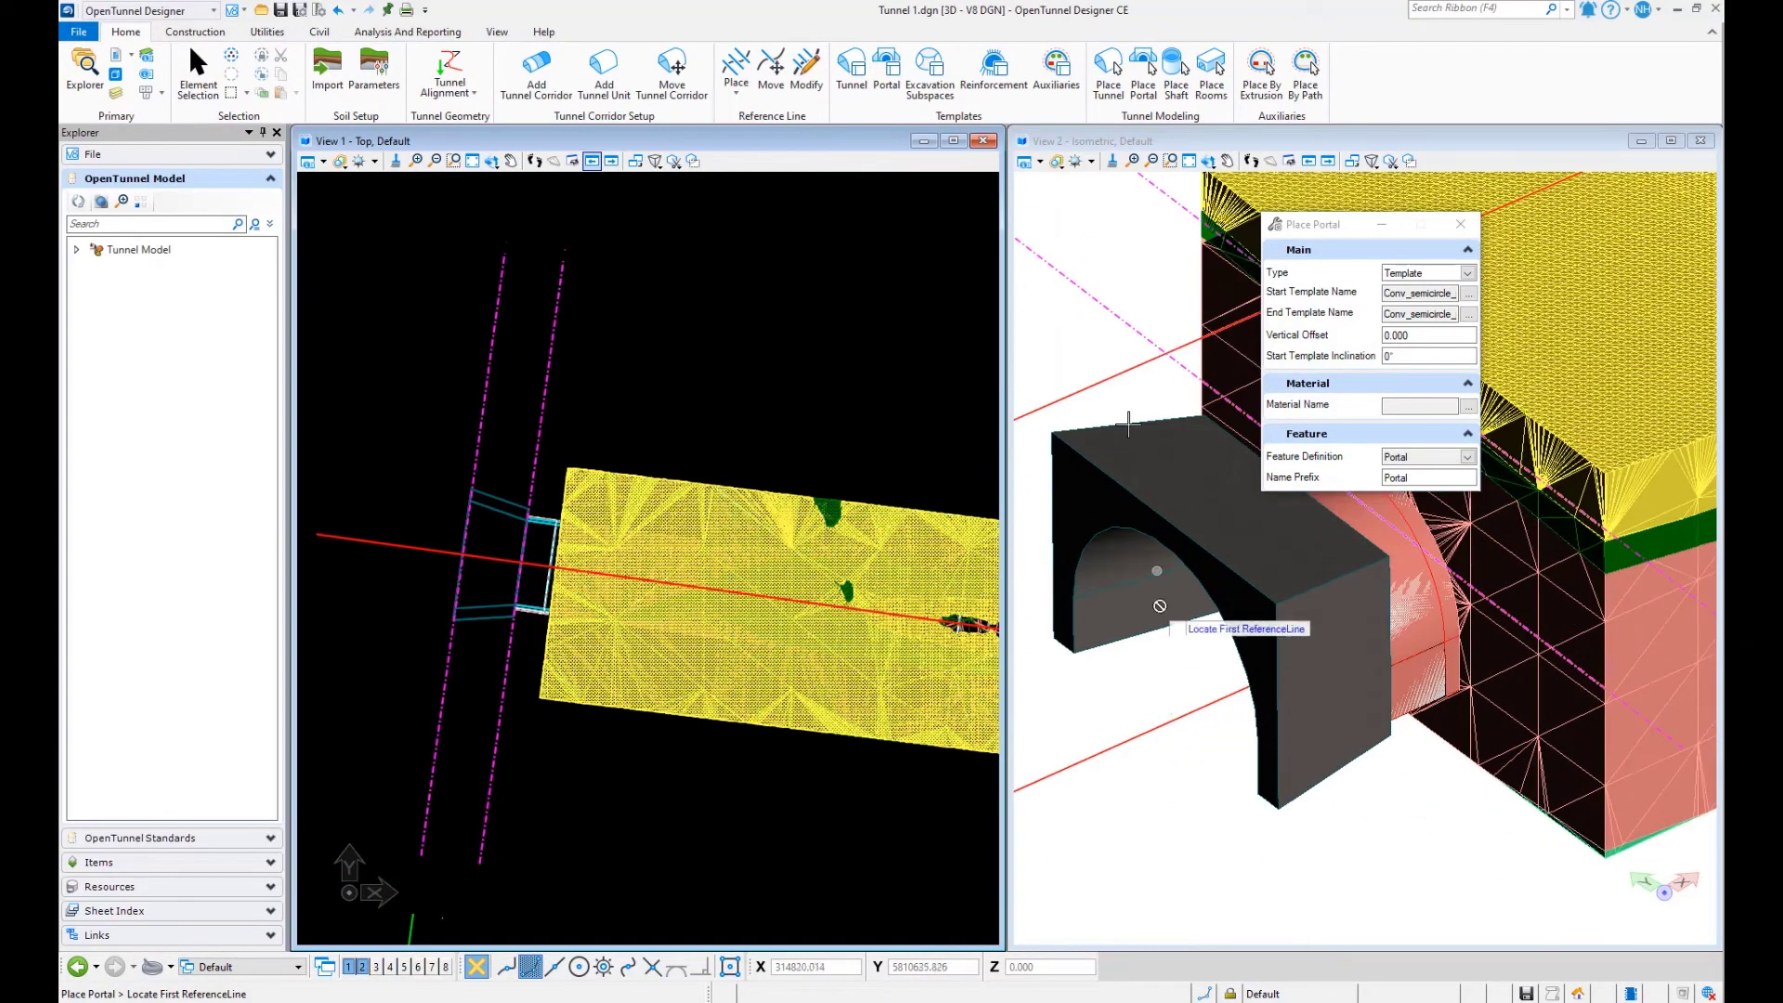
left_click(1207, 161)
left_click_drag(1114, 856, 1367, 771)
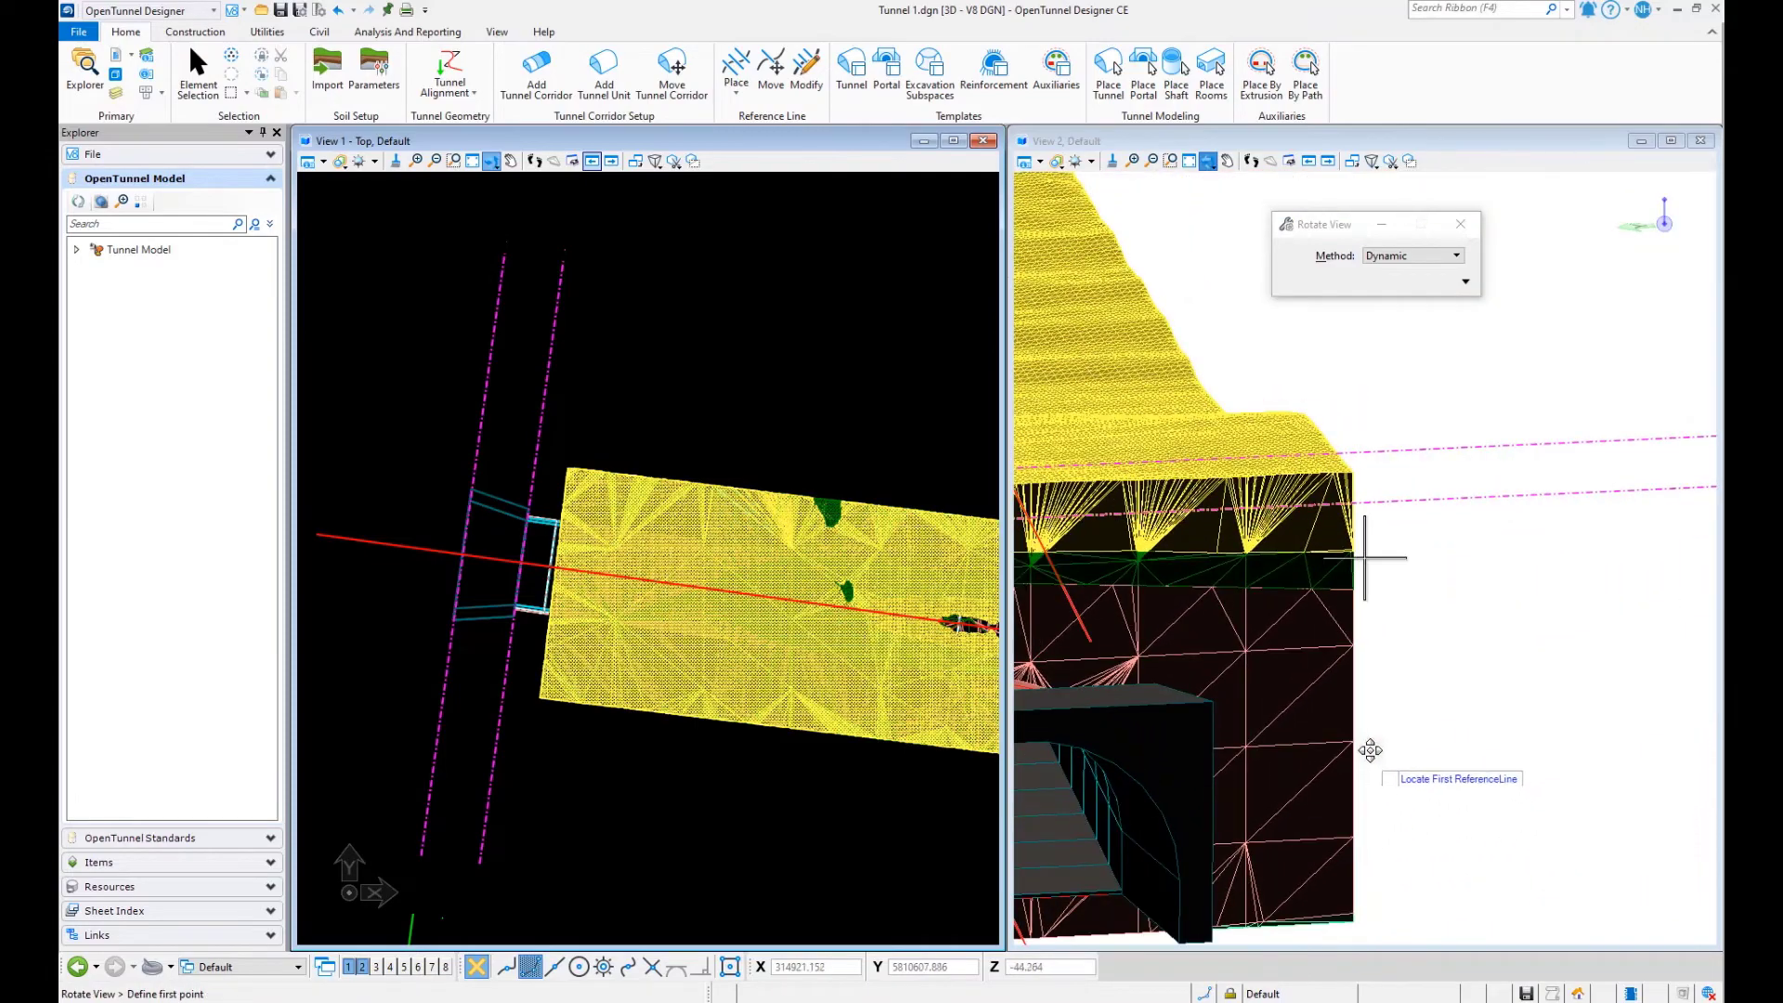
scroll(1369, 741, "down", 4)
scroll(1183, 728, "up", 2)
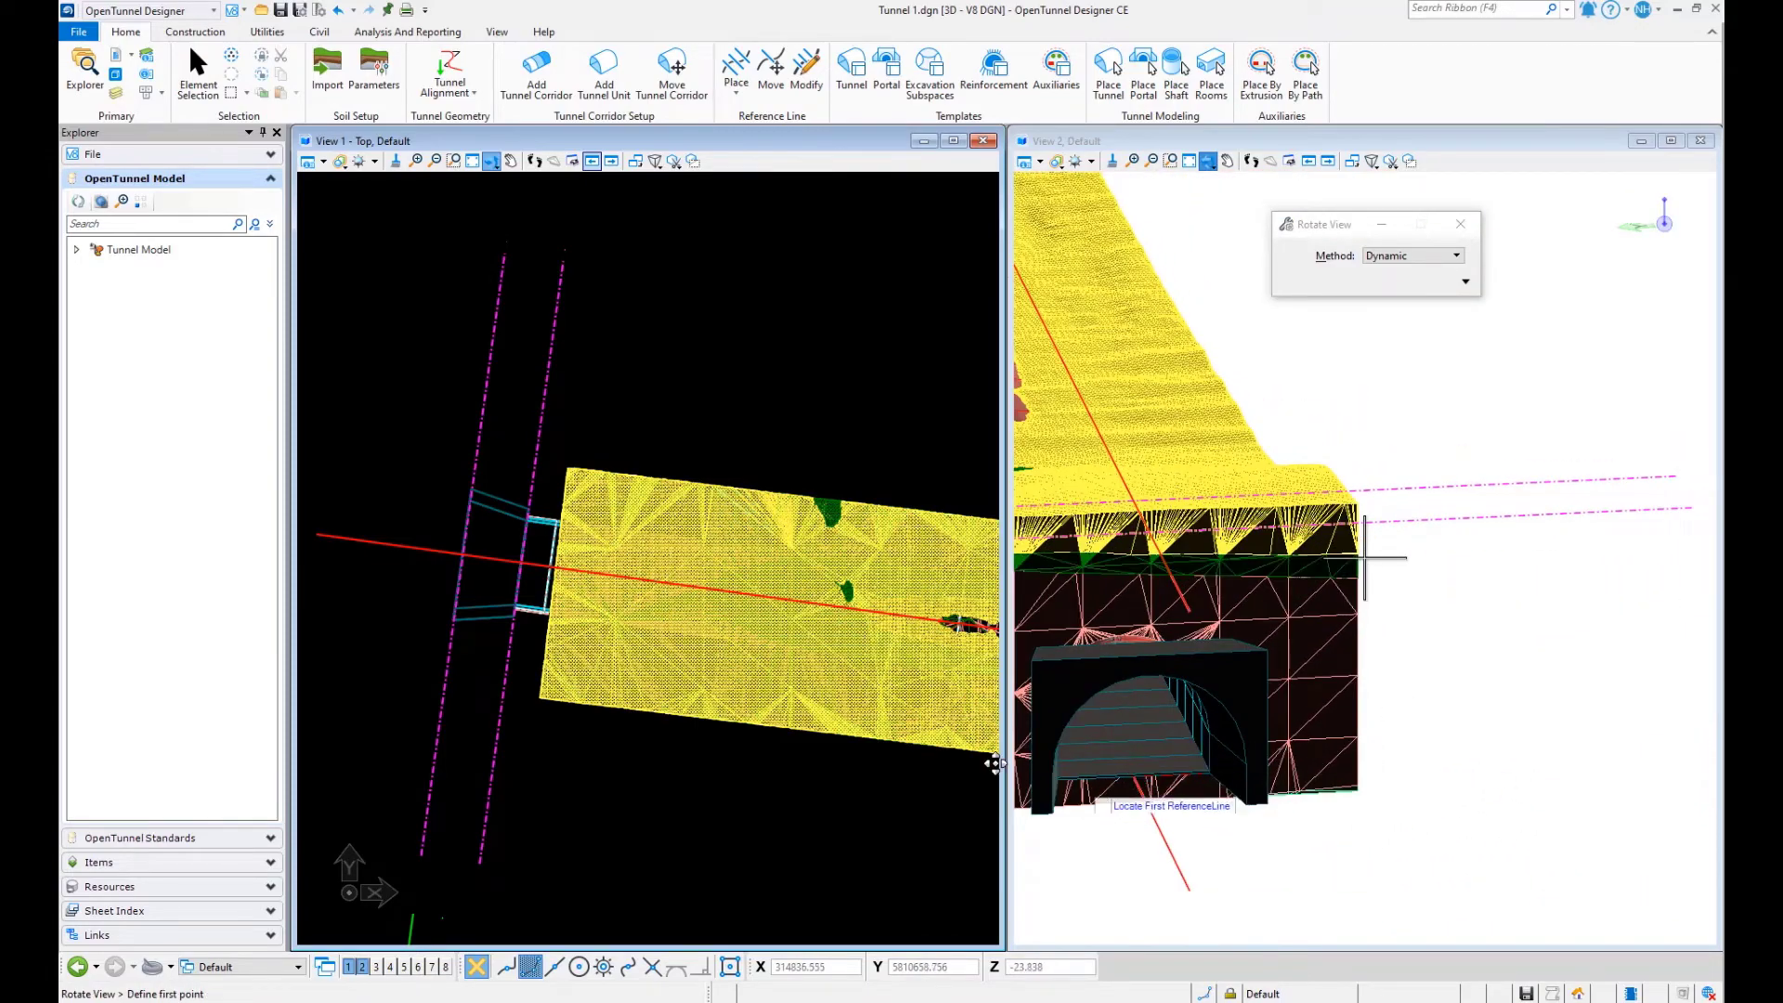
scroll(462, 546, "up", 1)
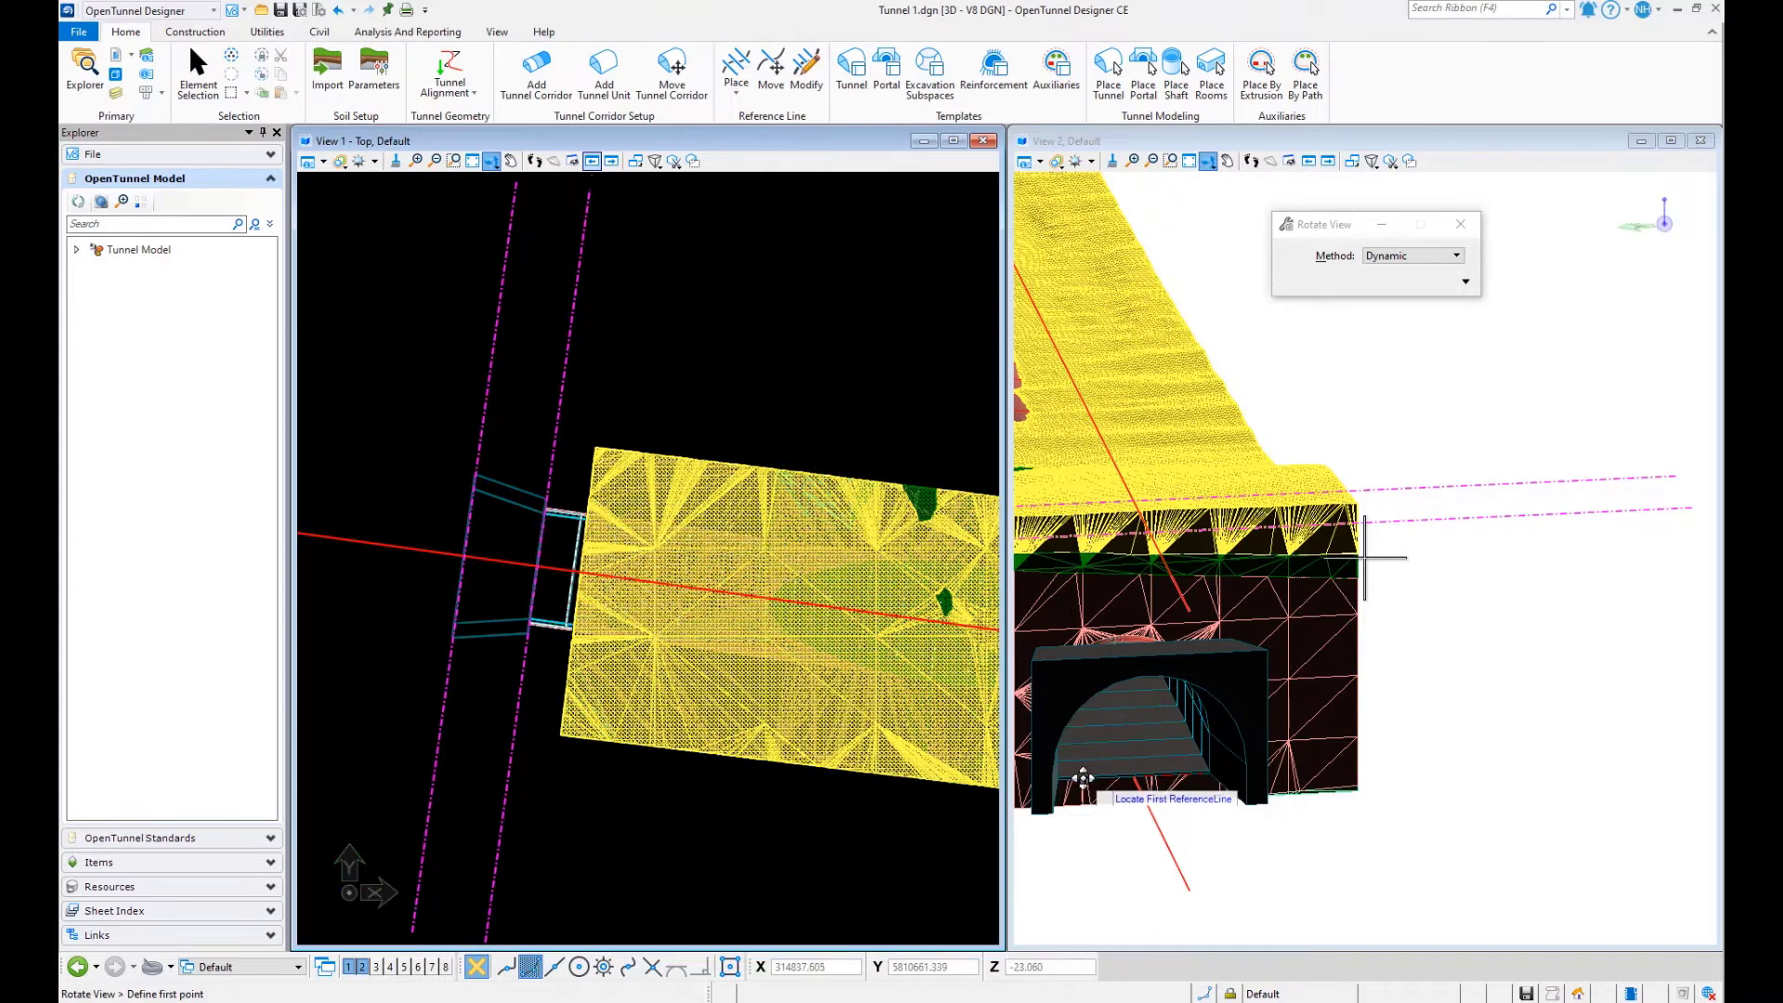
scroll(1201, 796, "up", 1)
scroll(1246, 797, "down", 2)
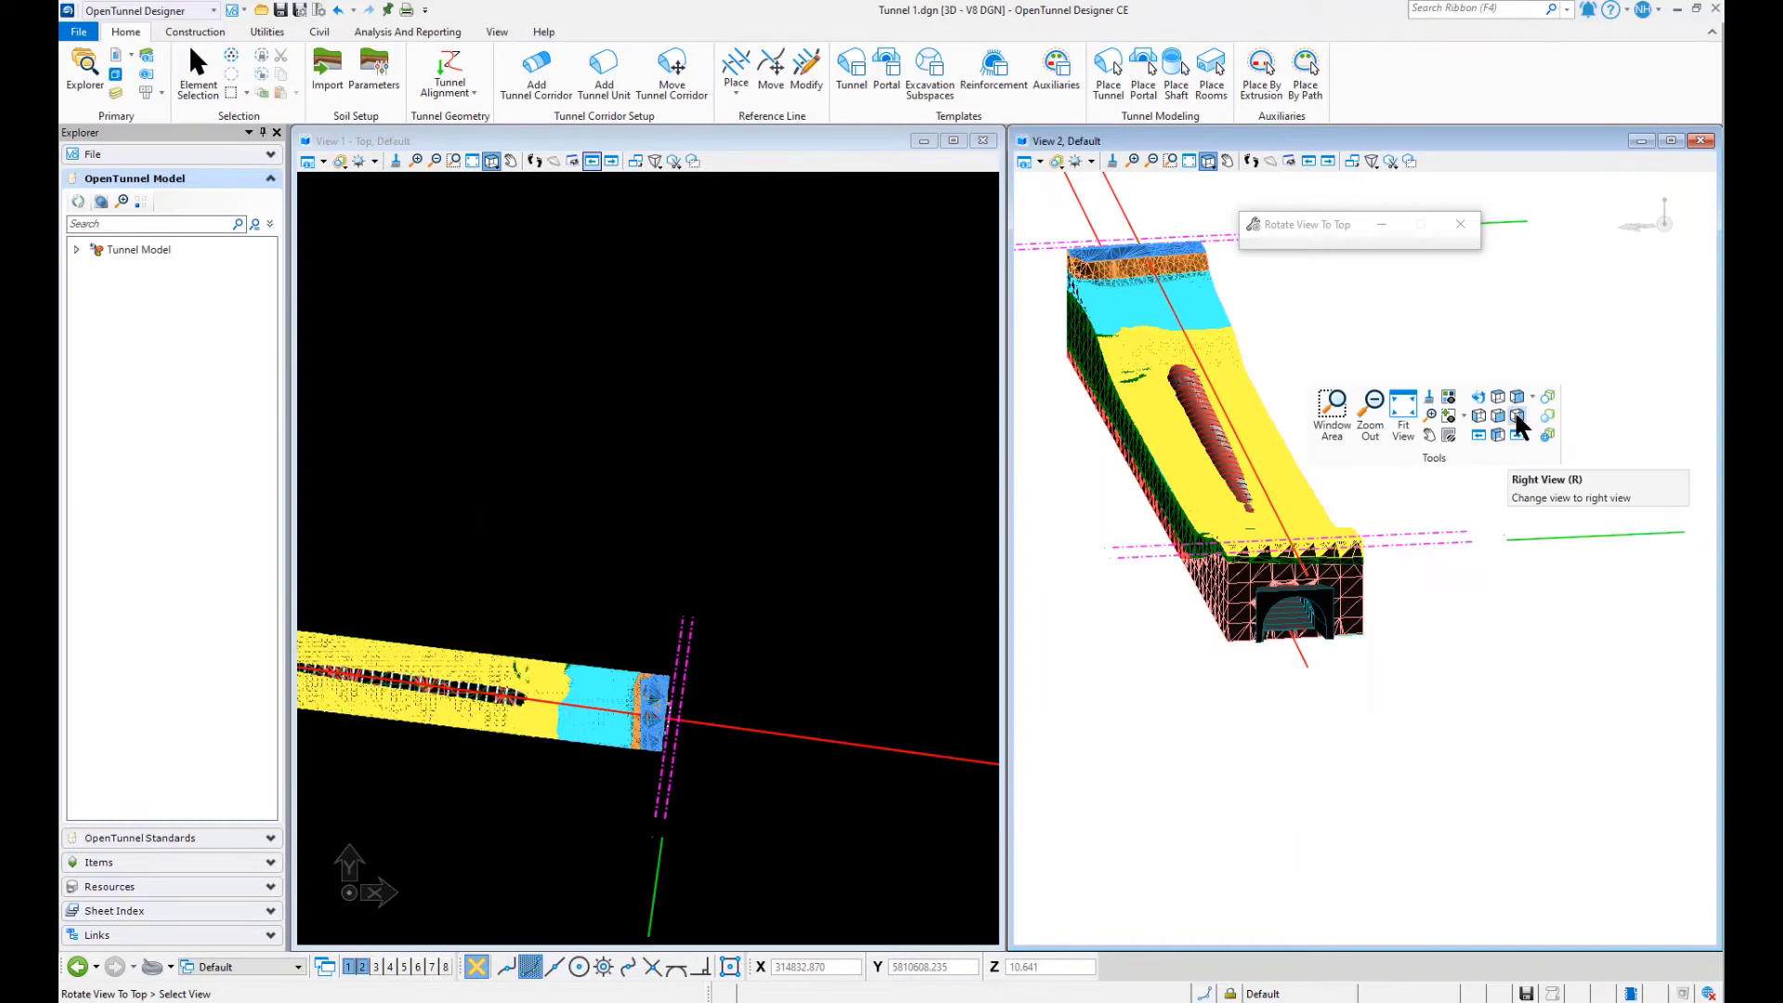
left_click(1516, 414)
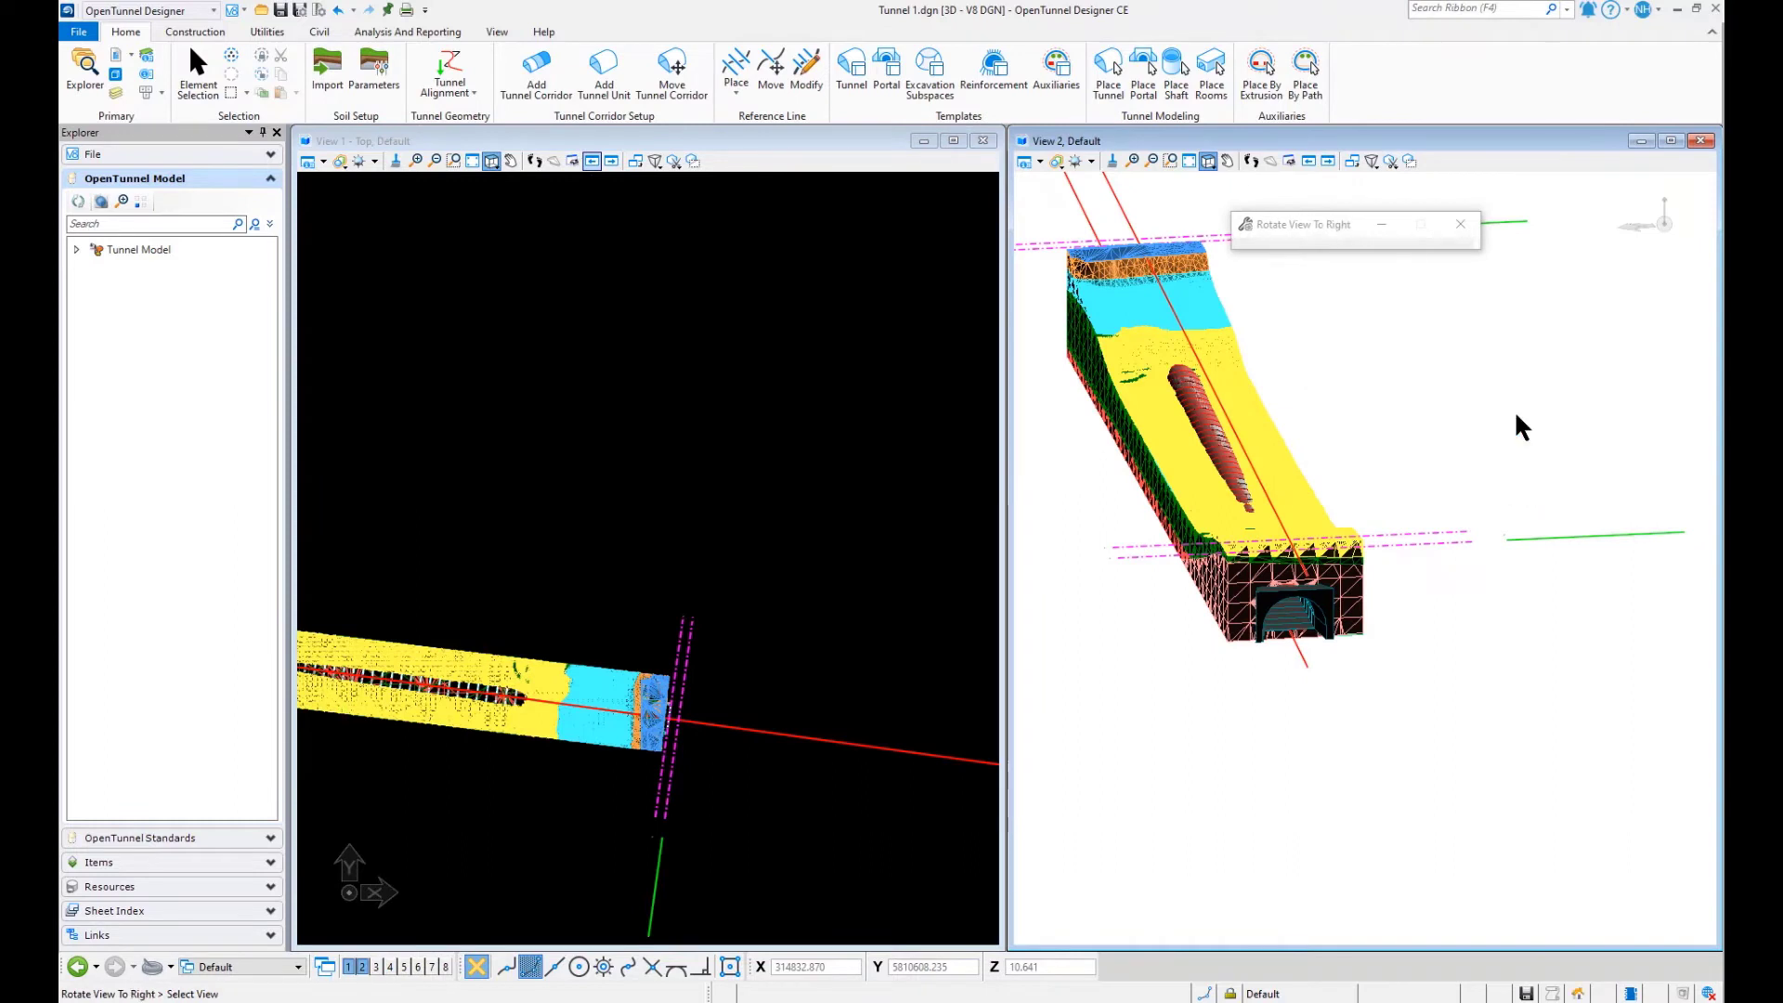
- Set up another portal with Conv_semicircle_portal_int as both the start and end template
left_click(545, 144)
left_click(1144, 70)
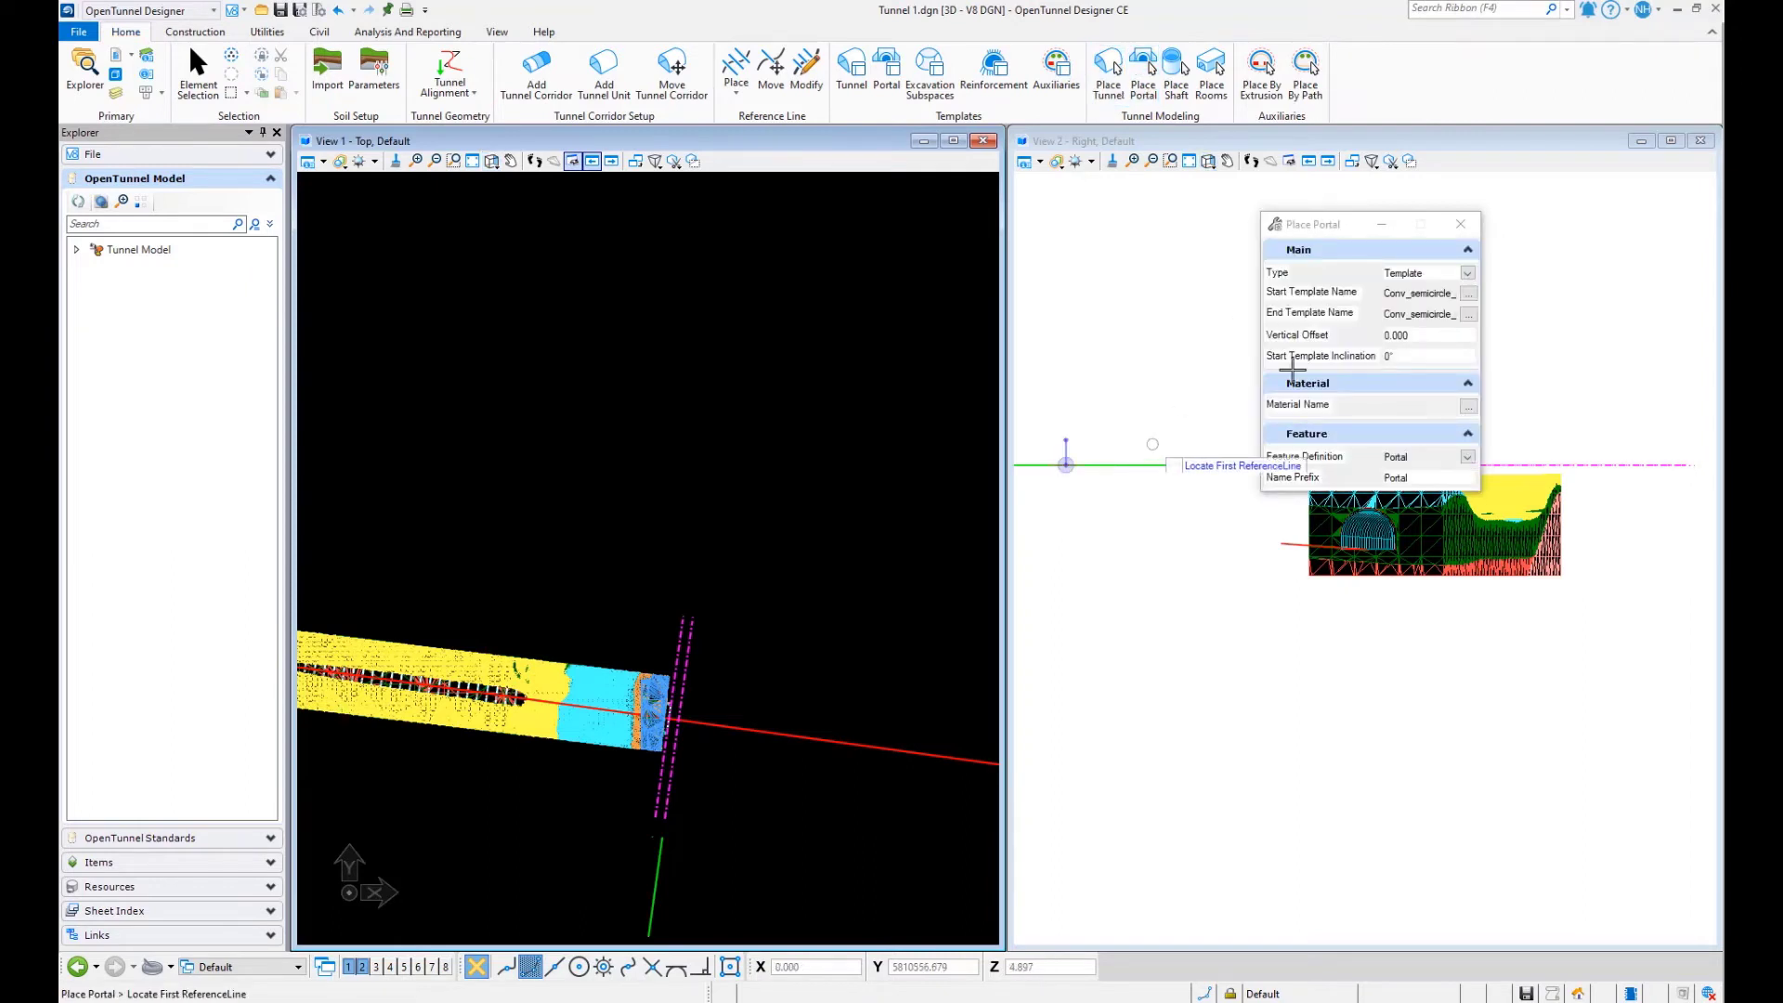
left_click(1469, 293)
left_click(912, 432)
left_click(899, 610)
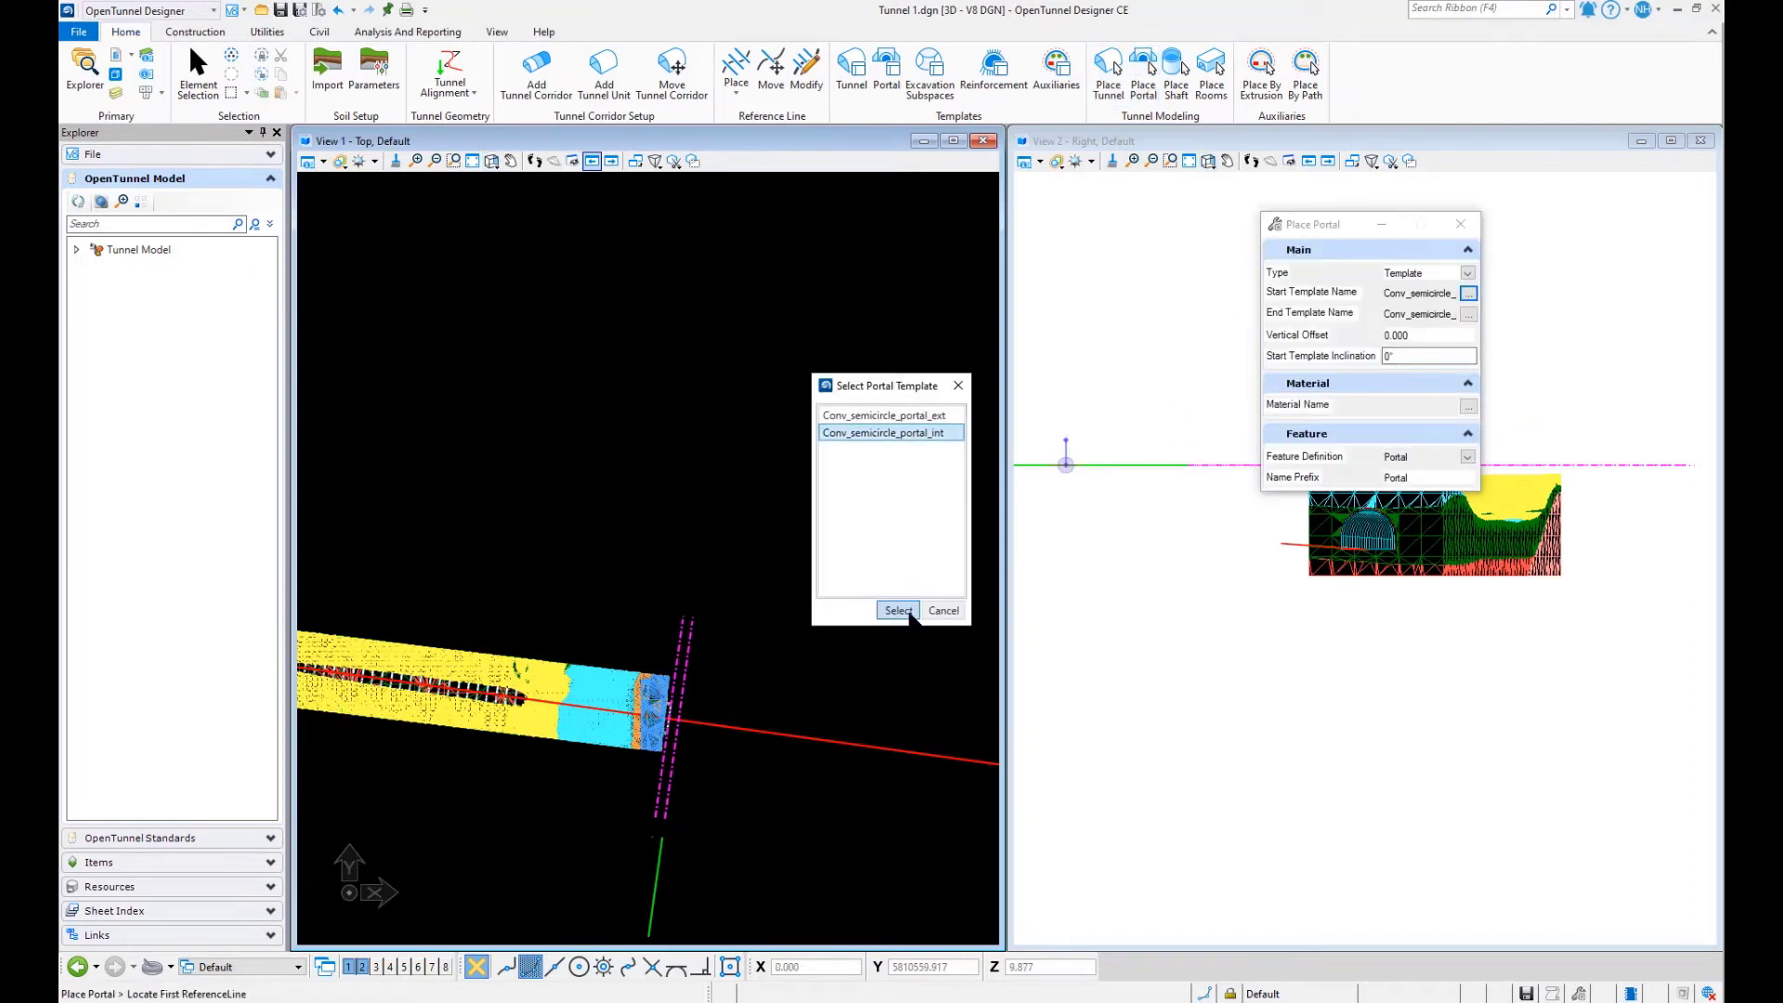
left_click(1468, 314)
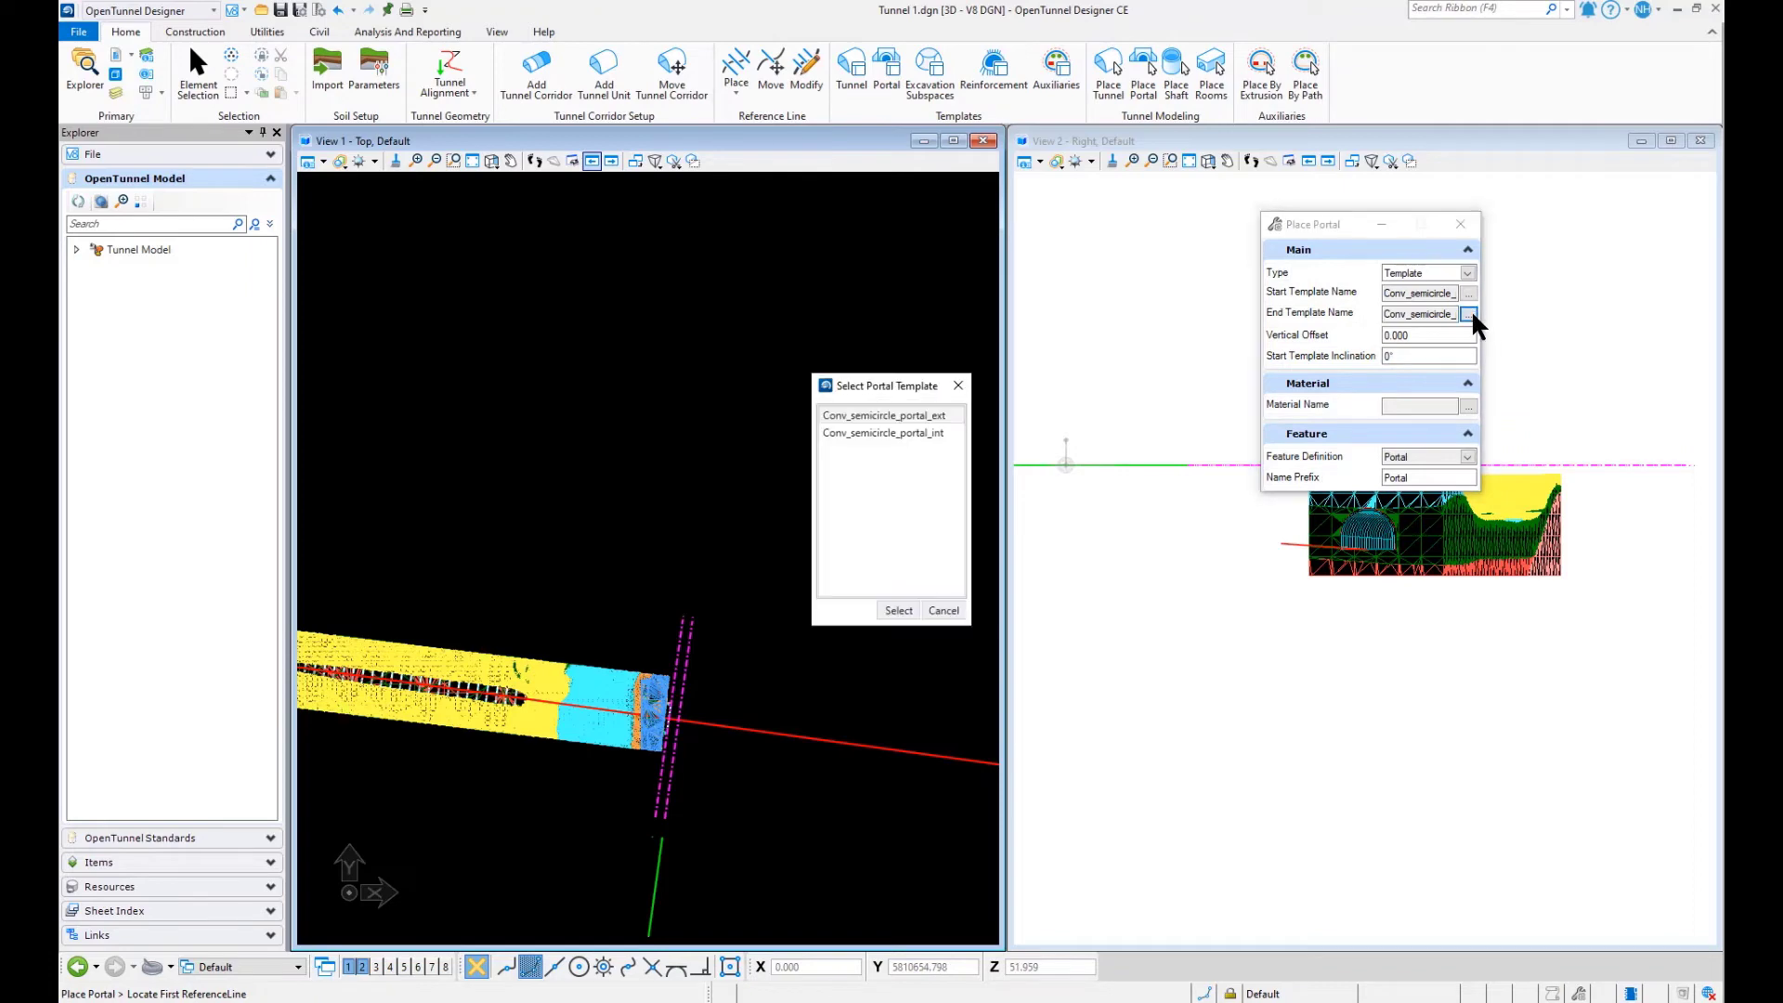
left_click(897, 432)
left_click(899, 610)
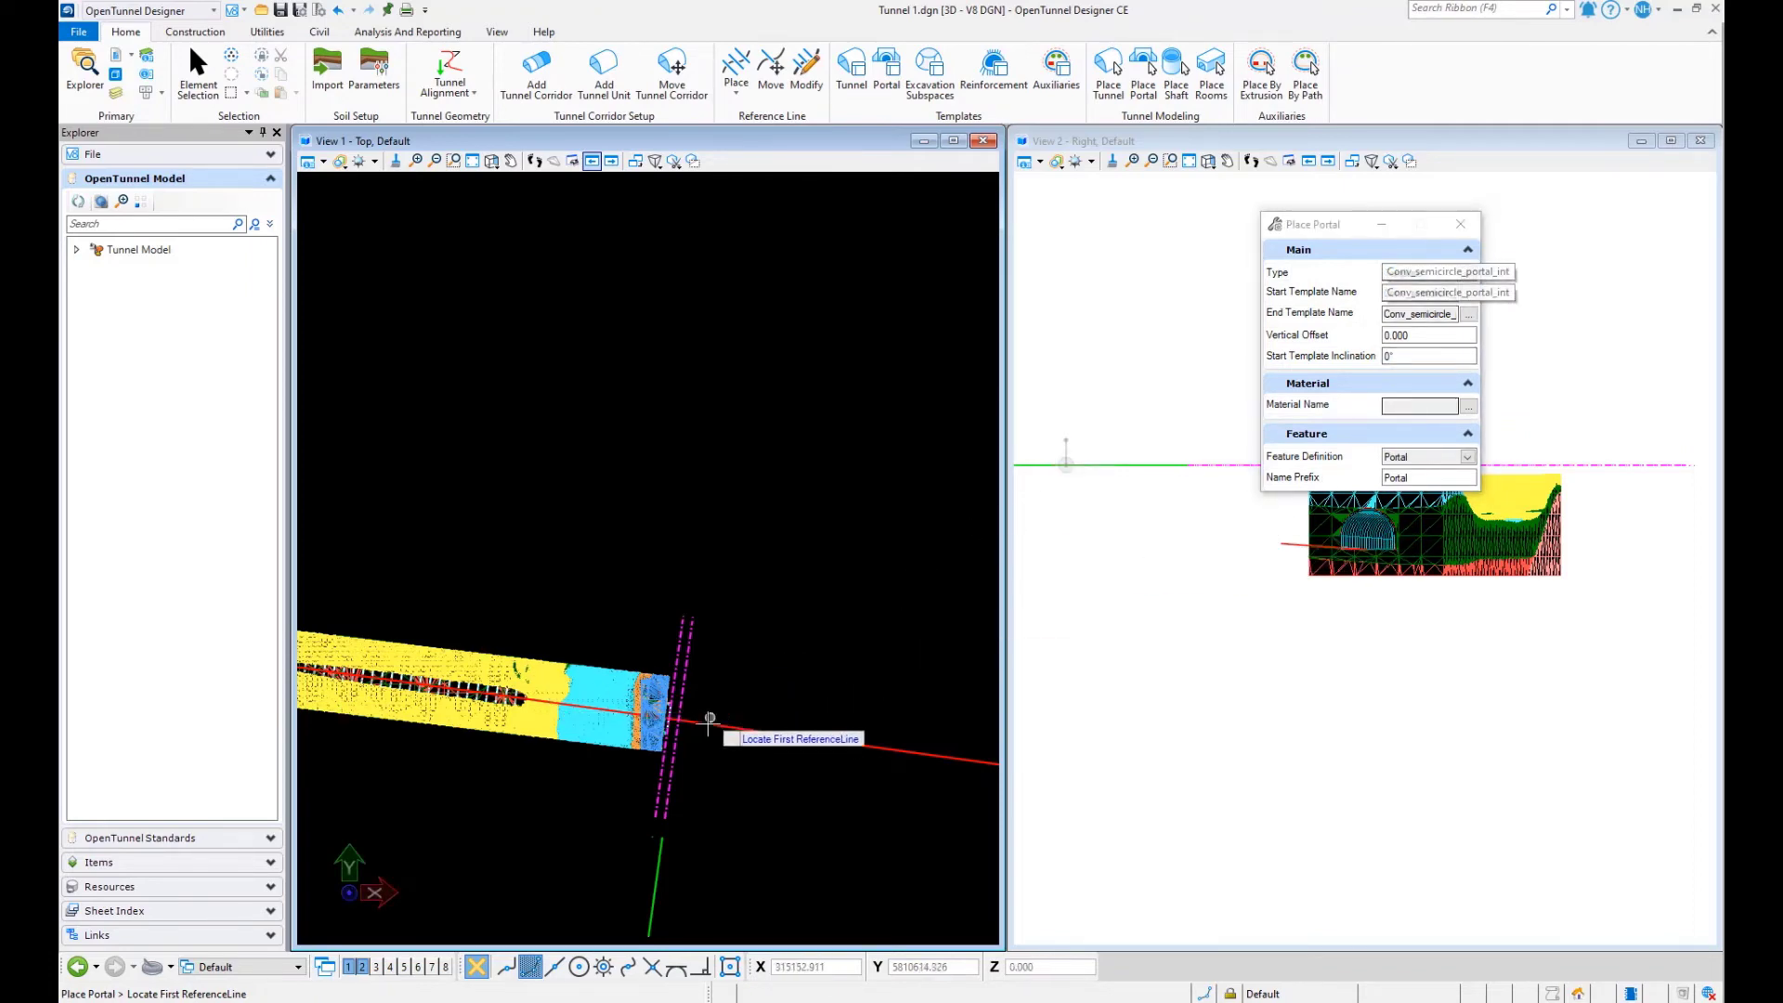
- Place the portal with a 15° start template inclination at the tunnel's far end, from the outer to the inner reference line
scroll(790, 548, "down", 4)
scroll(778, 444, "up", 4)
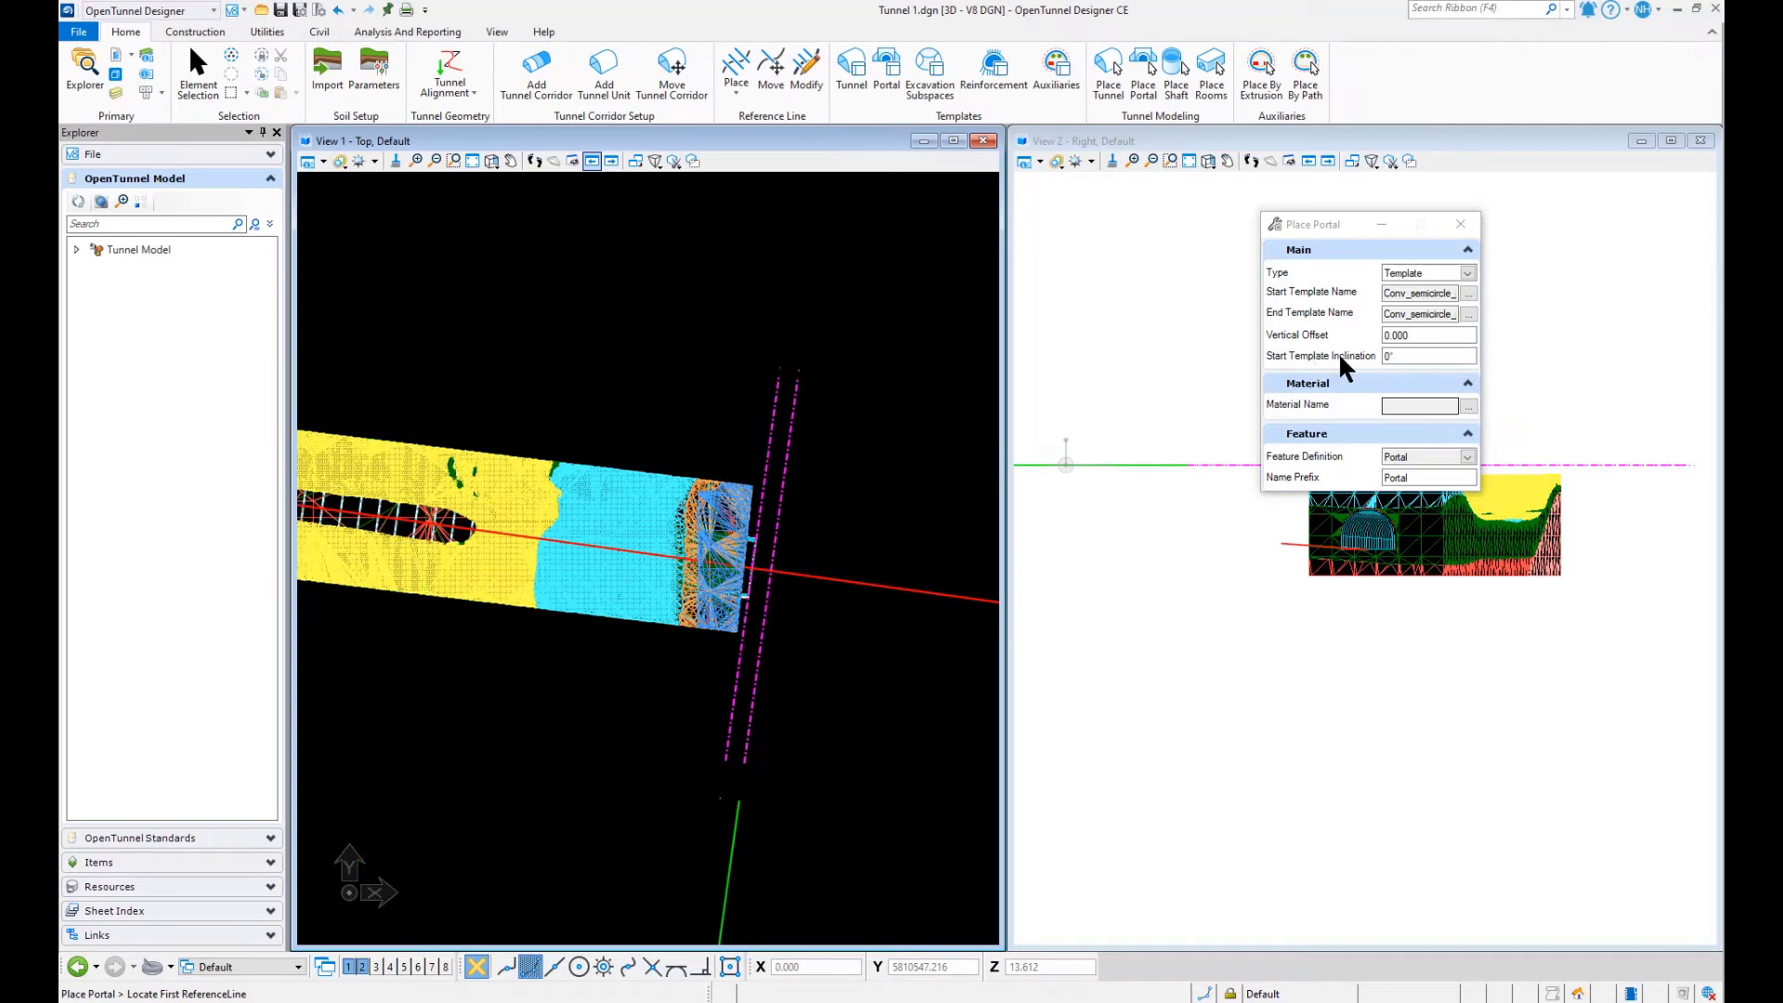
left_click(1394, 357)
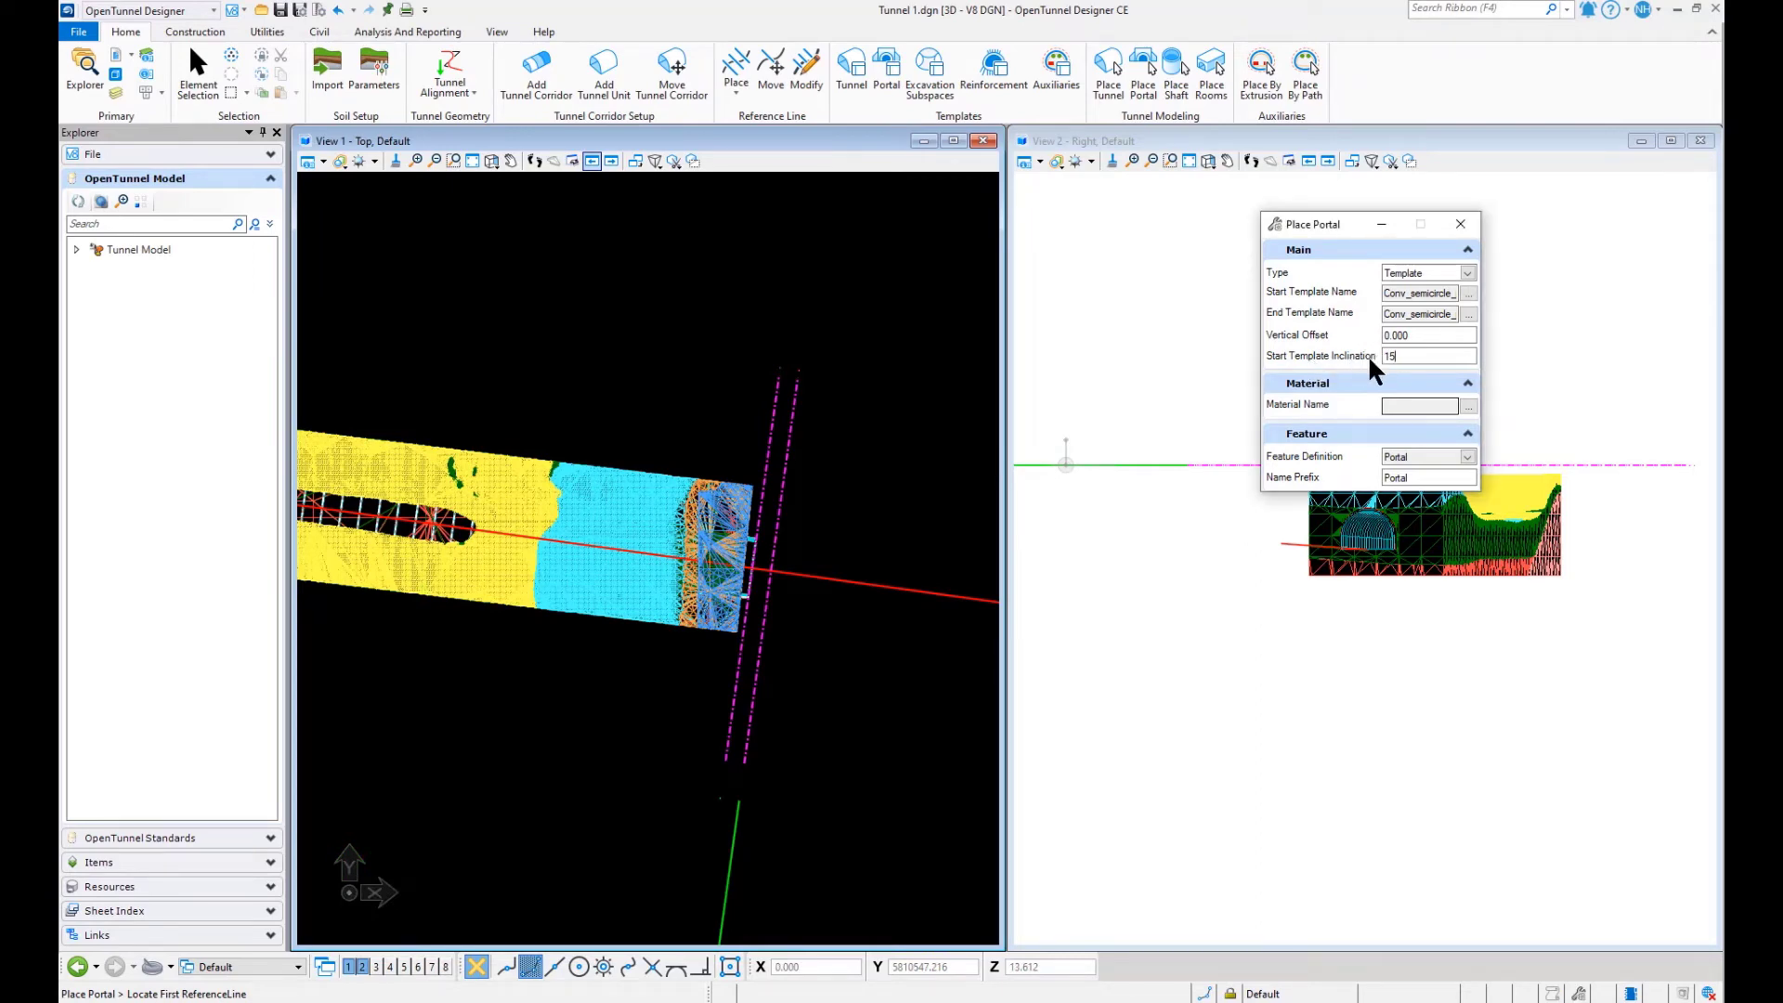
key("Tab")
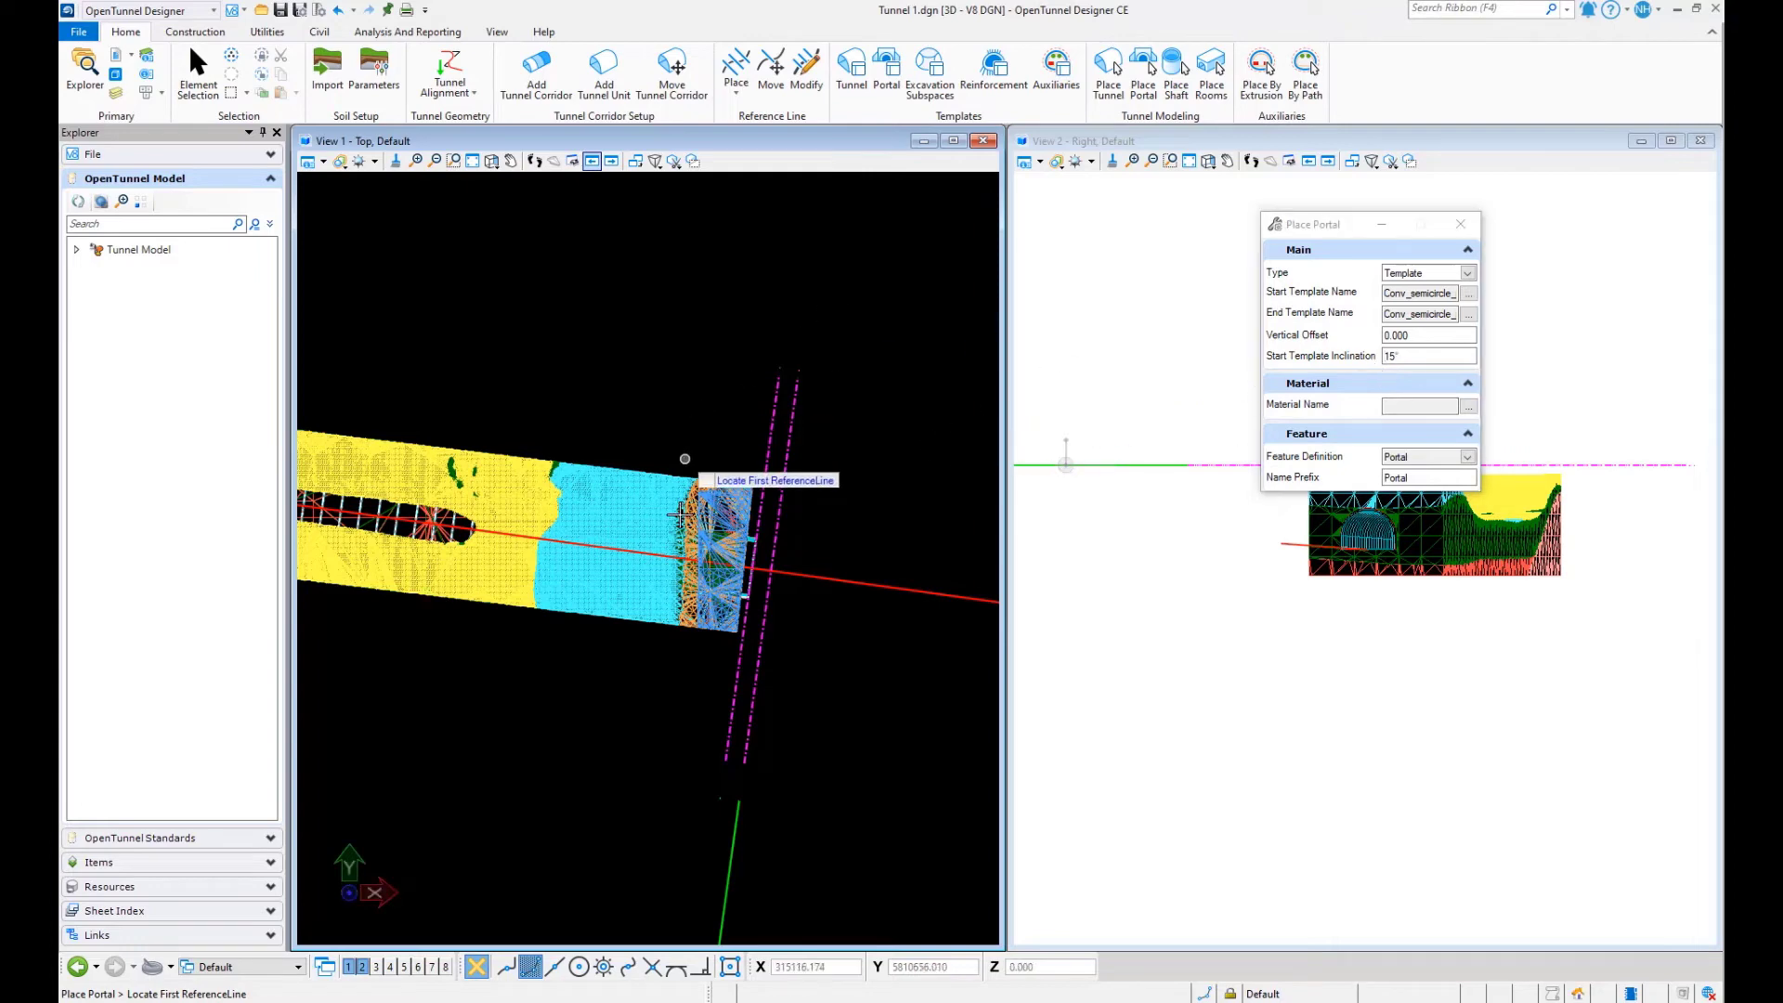
scroll(786, 508, "up", 3)
left_click(765, 402)
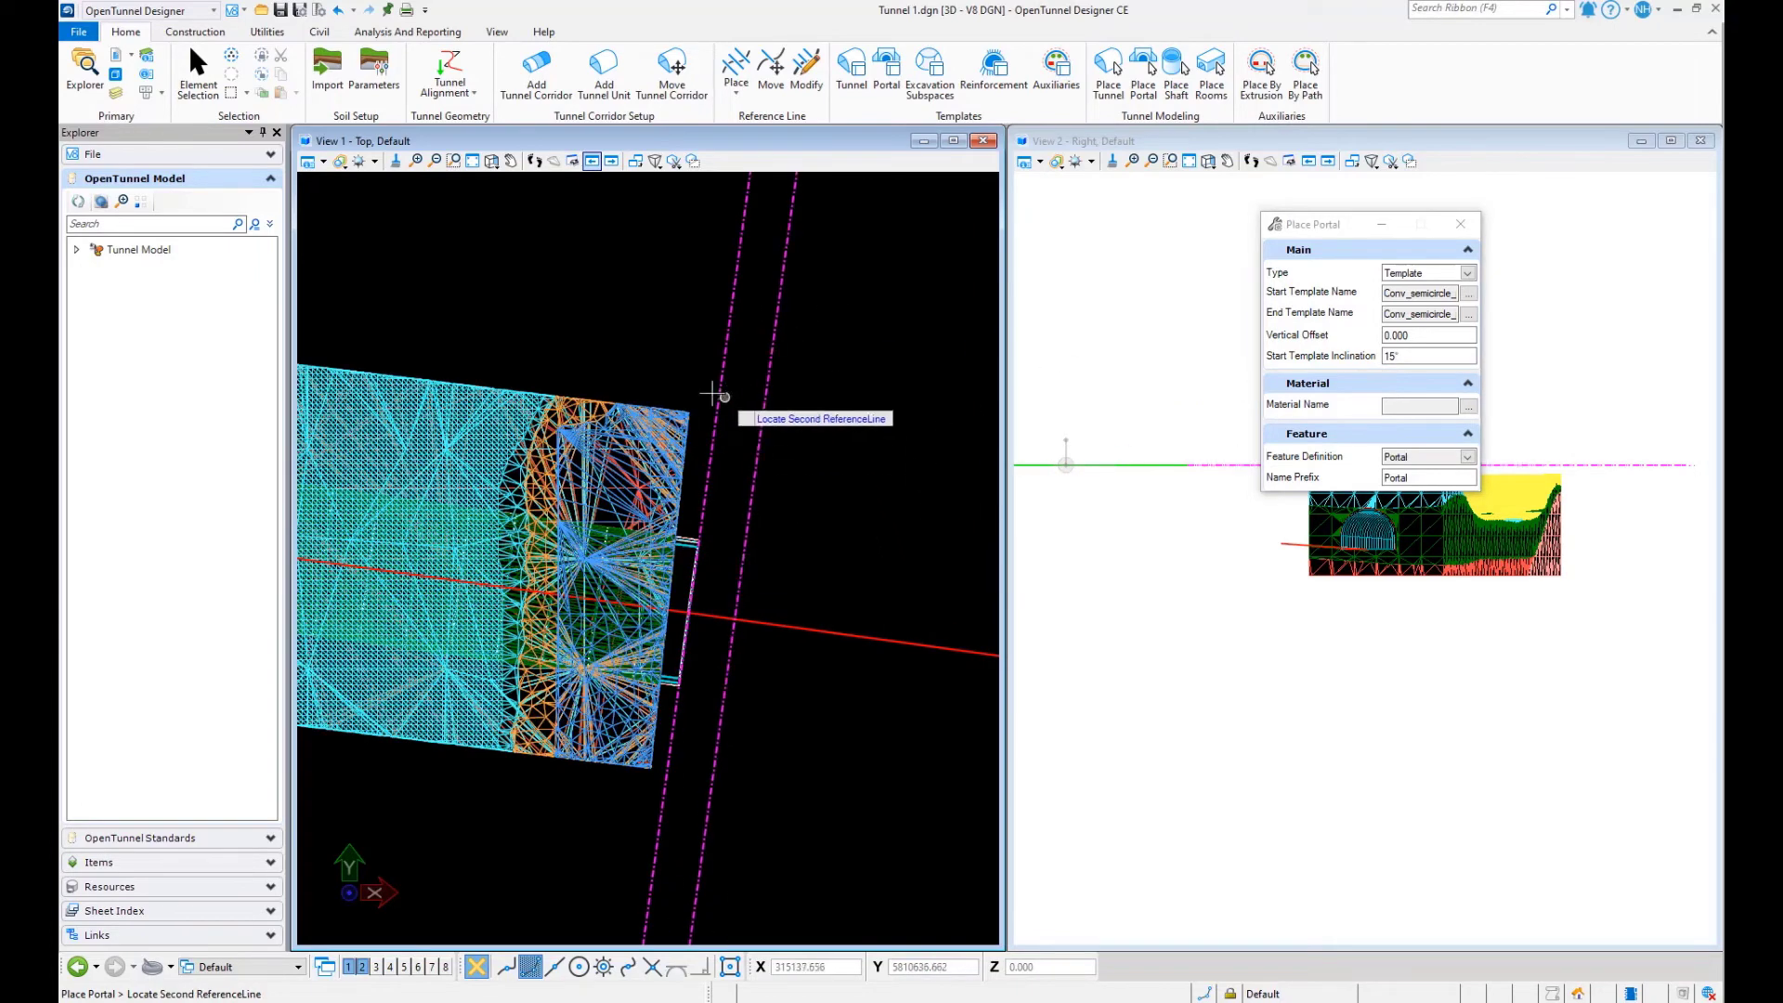
left_click(717, 390)
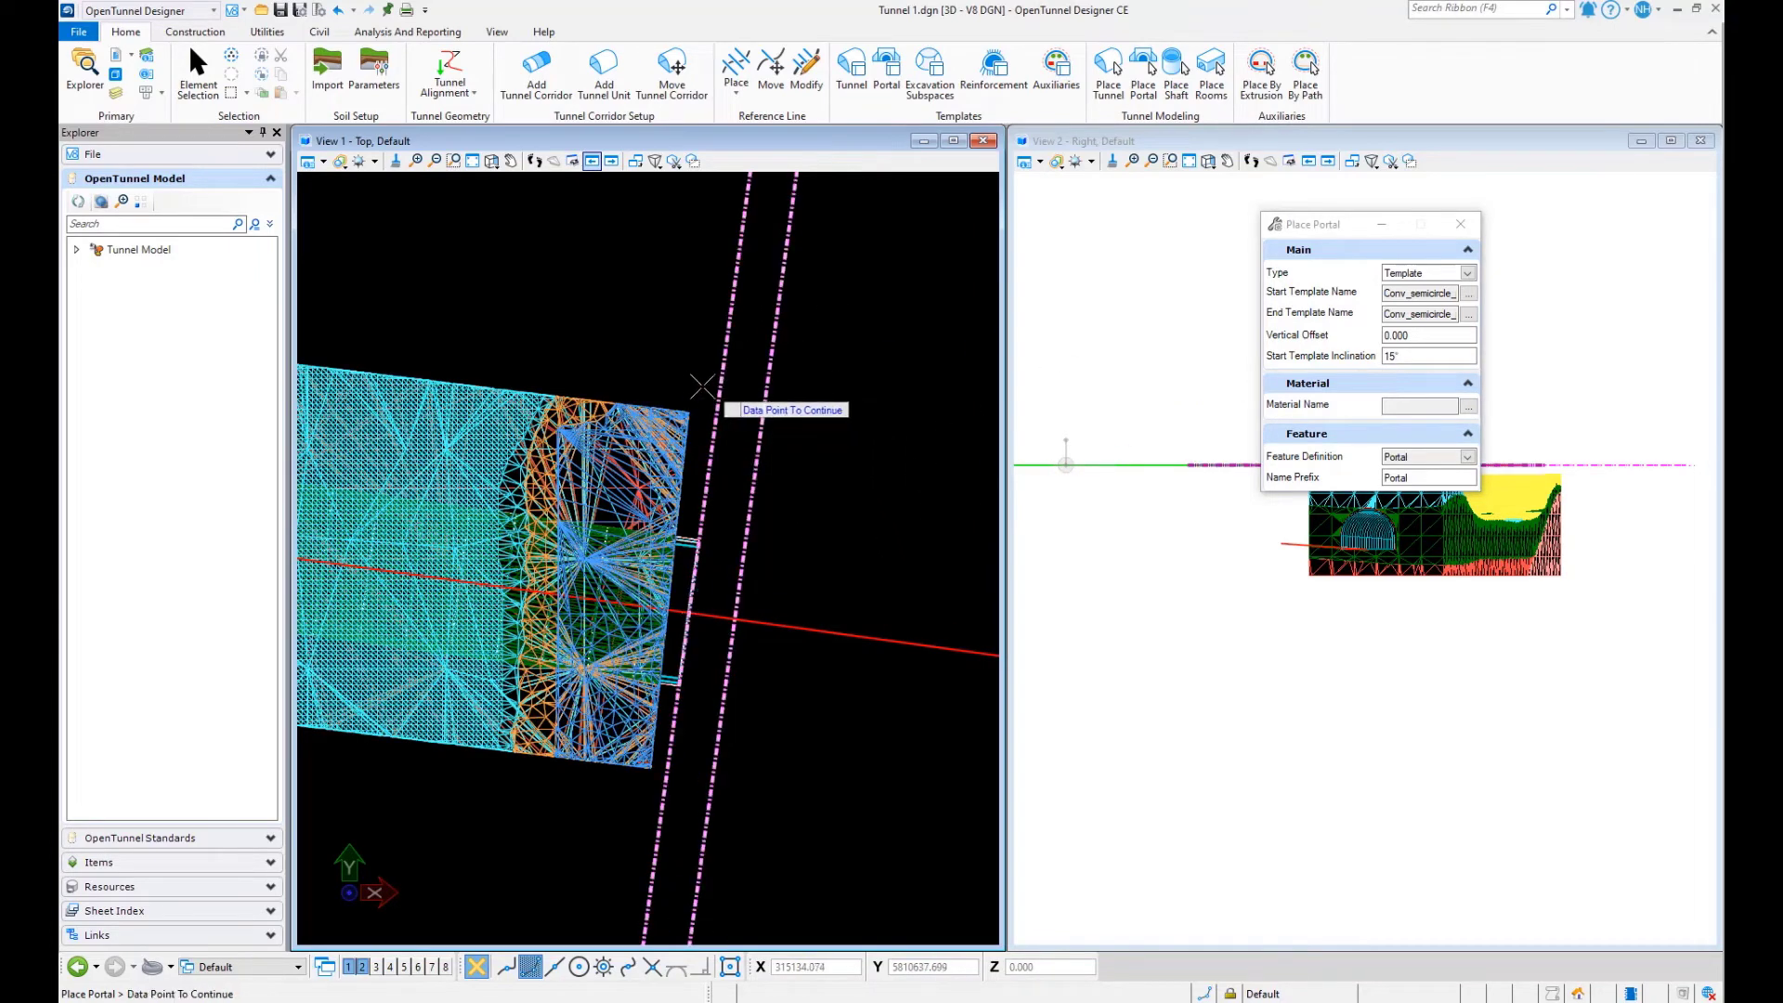
left_click(696, 384)
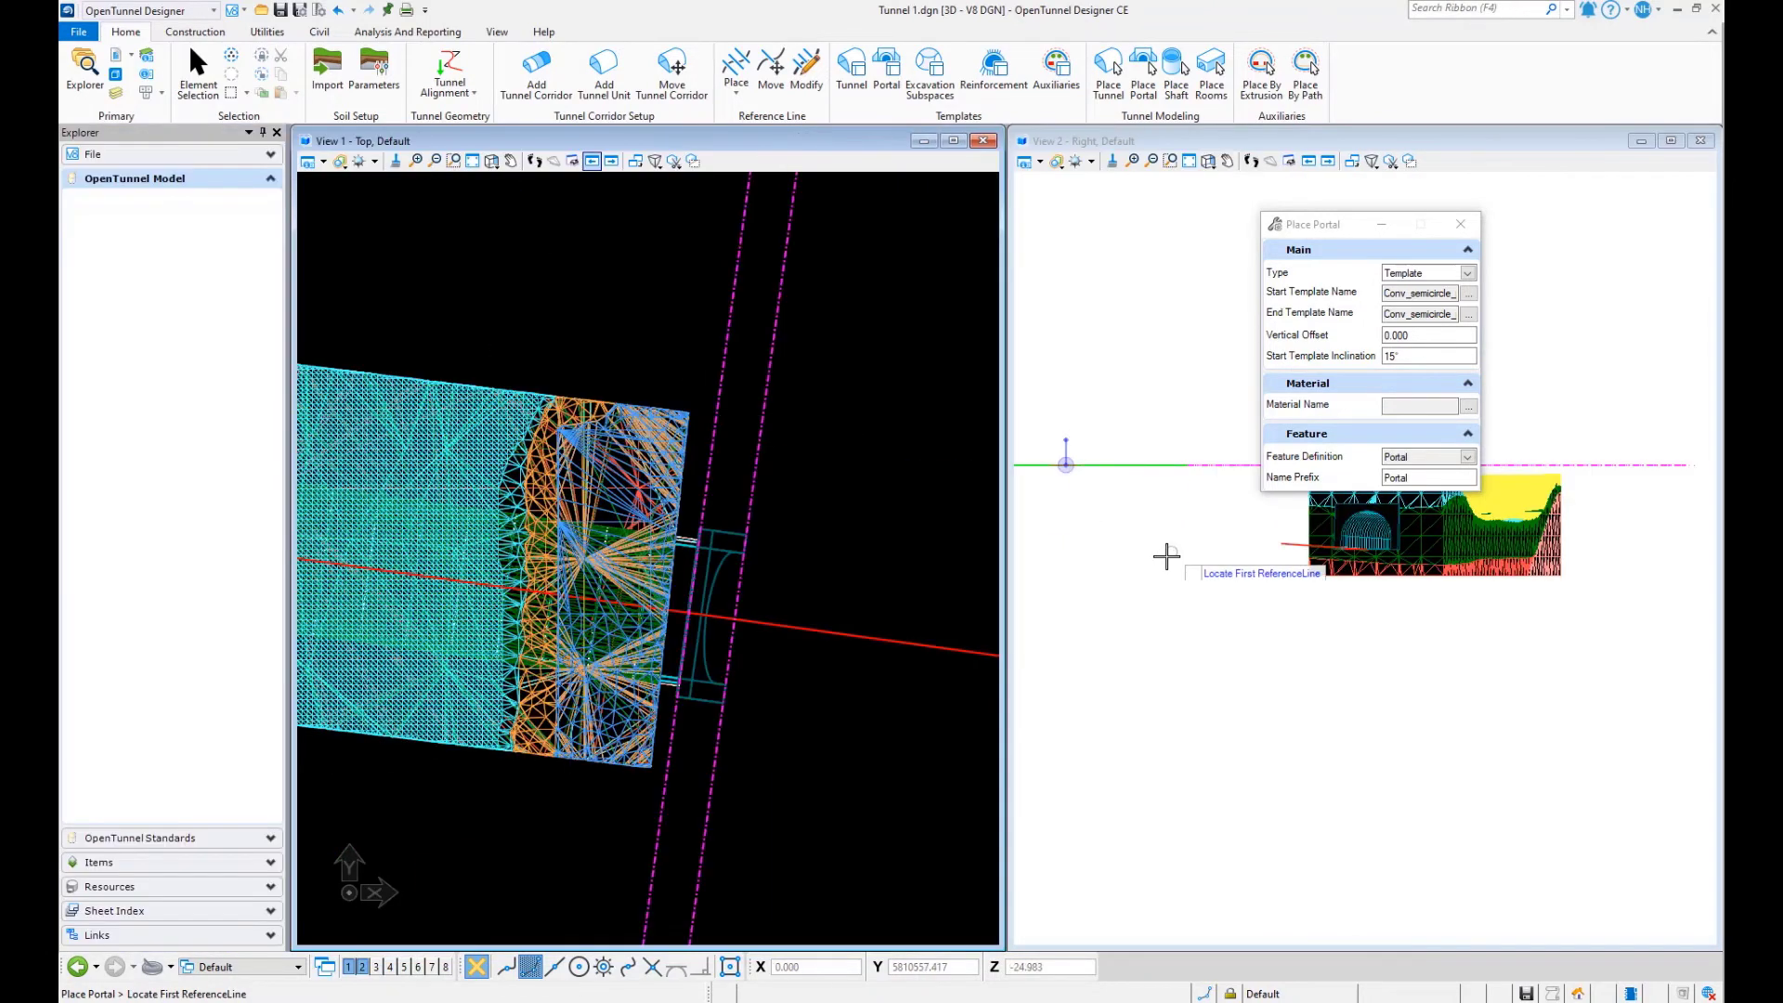
- Close the portal settings and examine the inclined portal at the tunnel's far end in 3D
scroll(1471, 526, "up", 1)
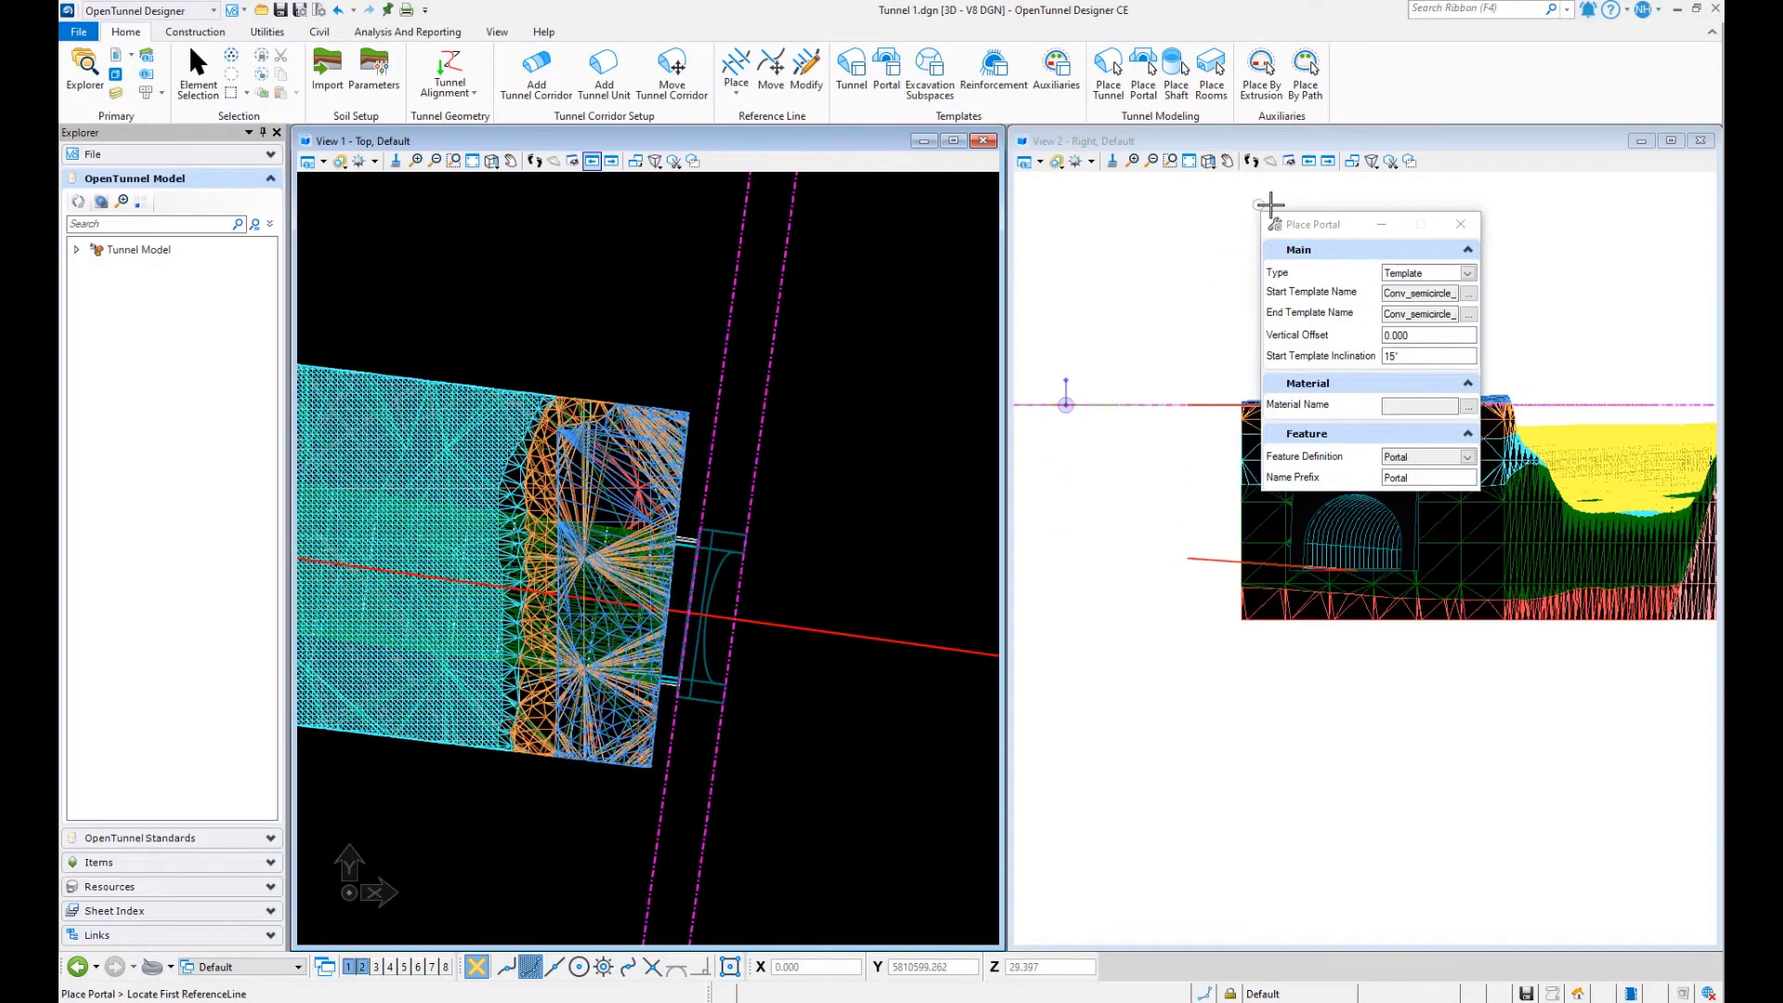
left_click(1458, 225)
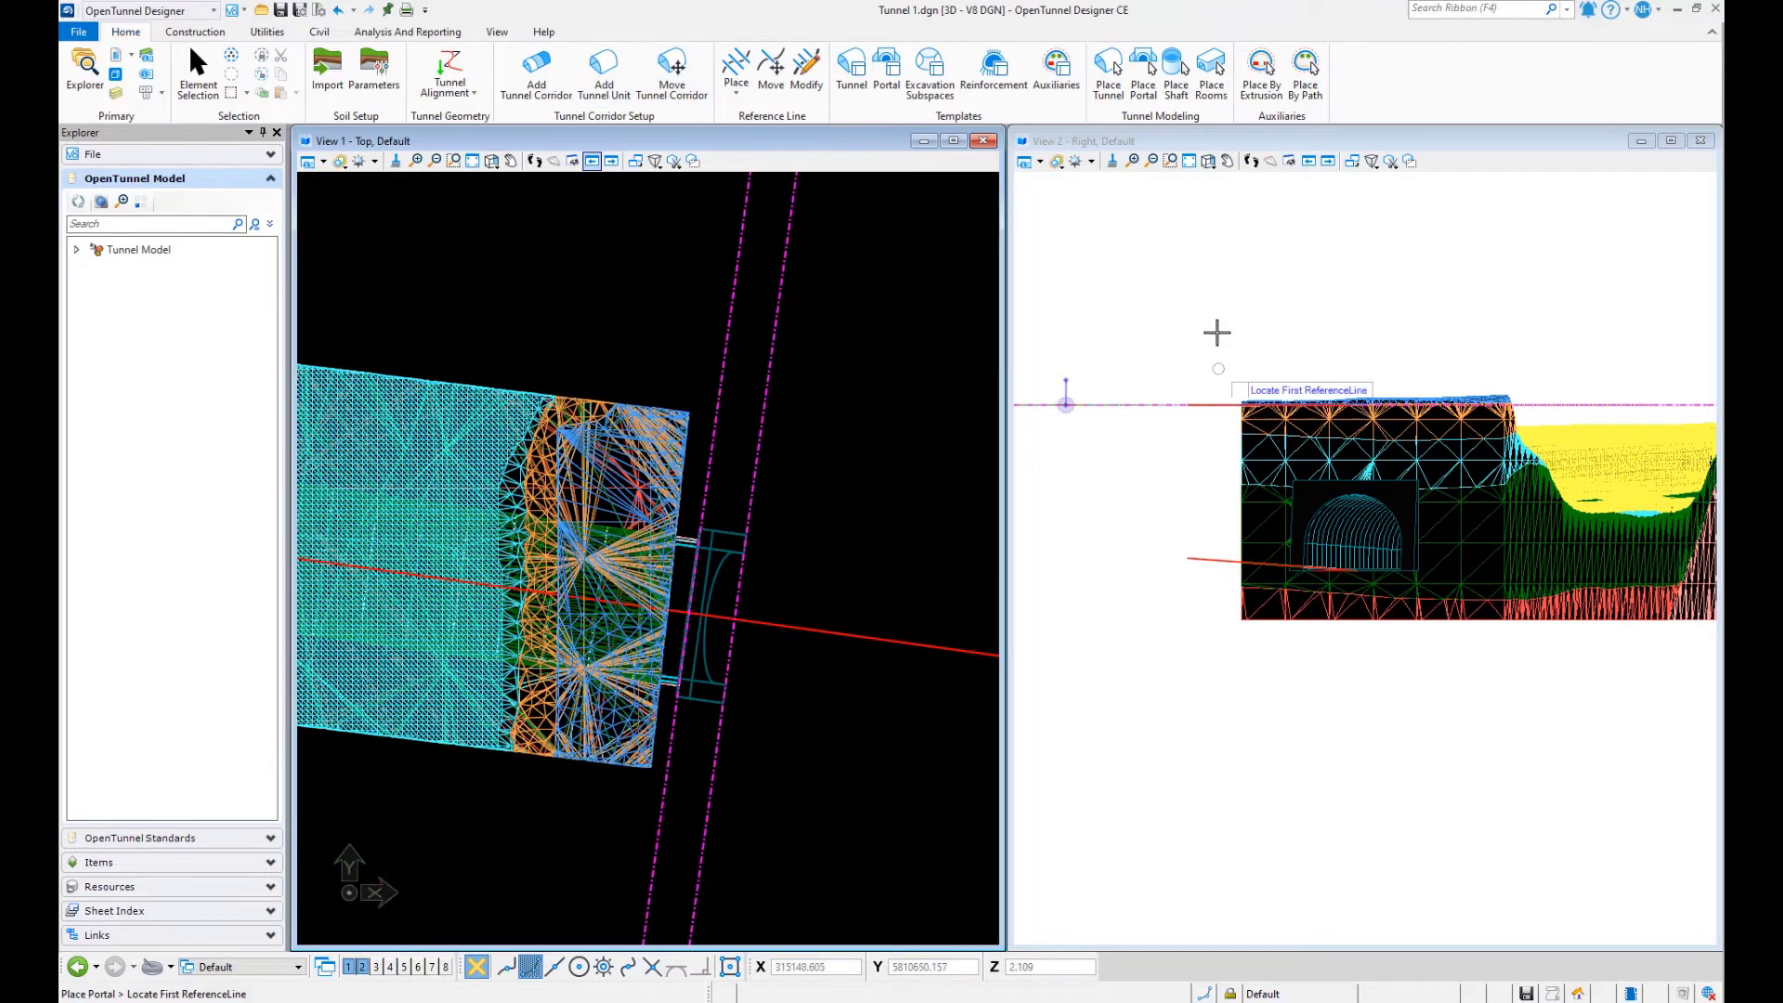
right_click(1222, 295, "shift")
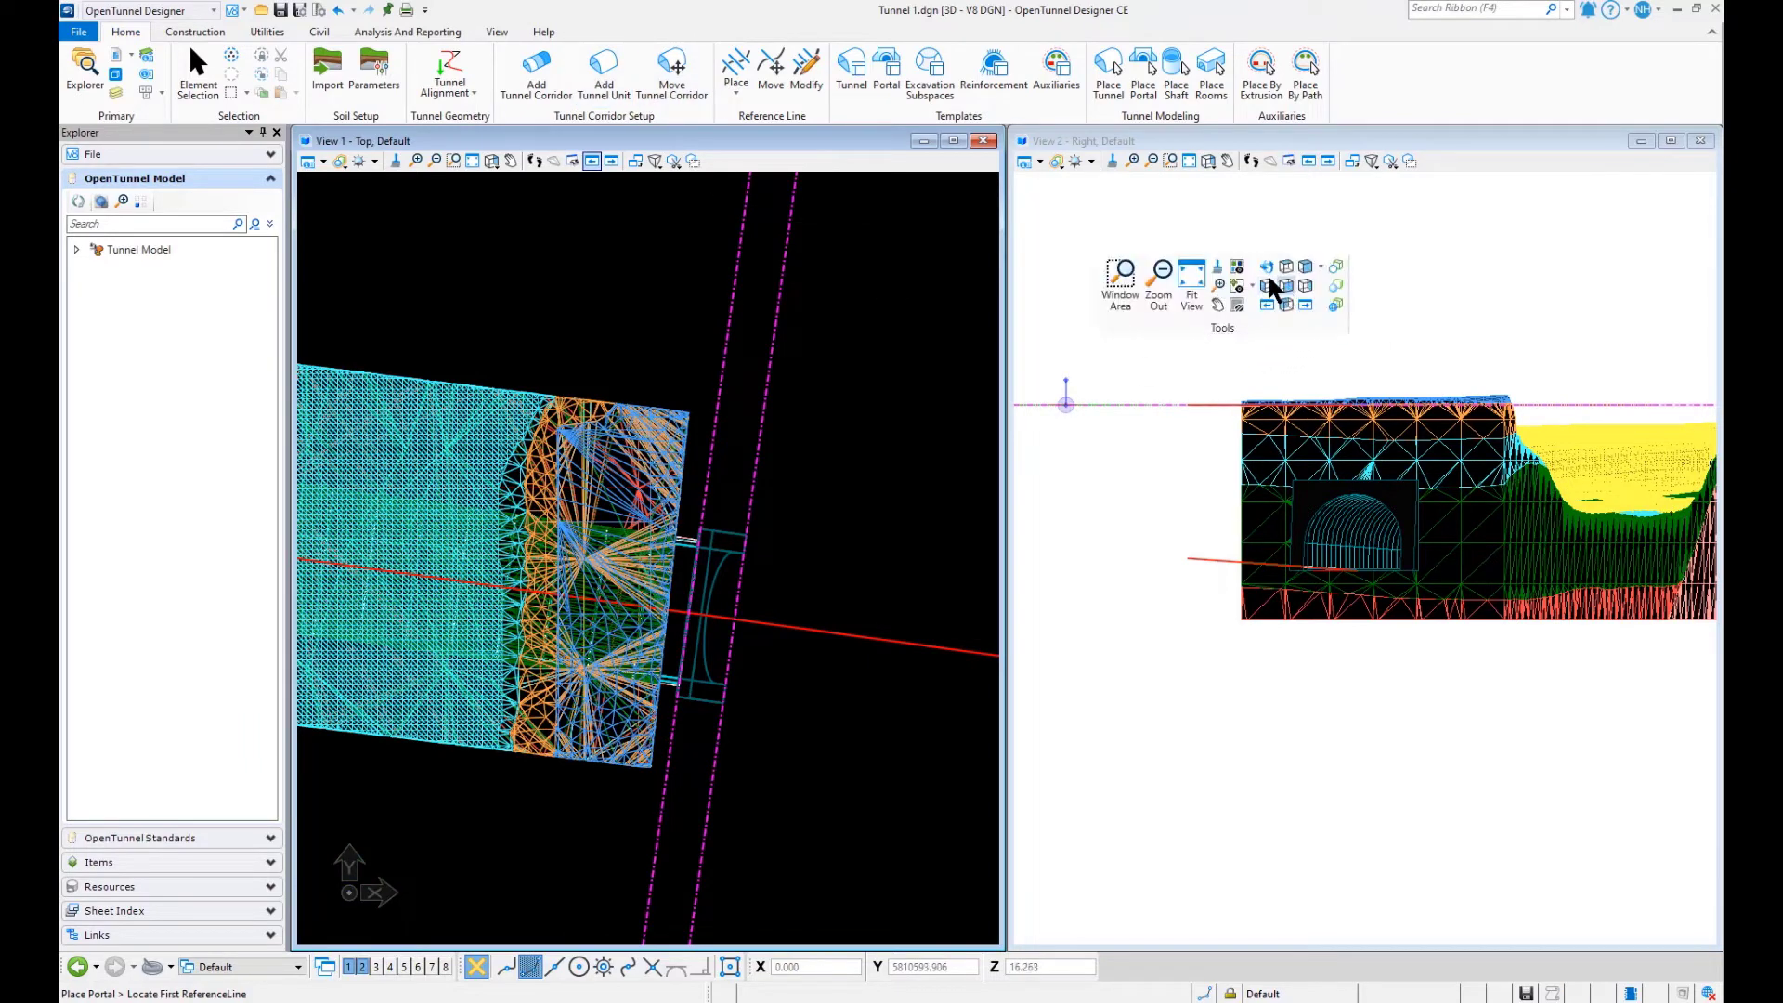
left_click(1267, 269)
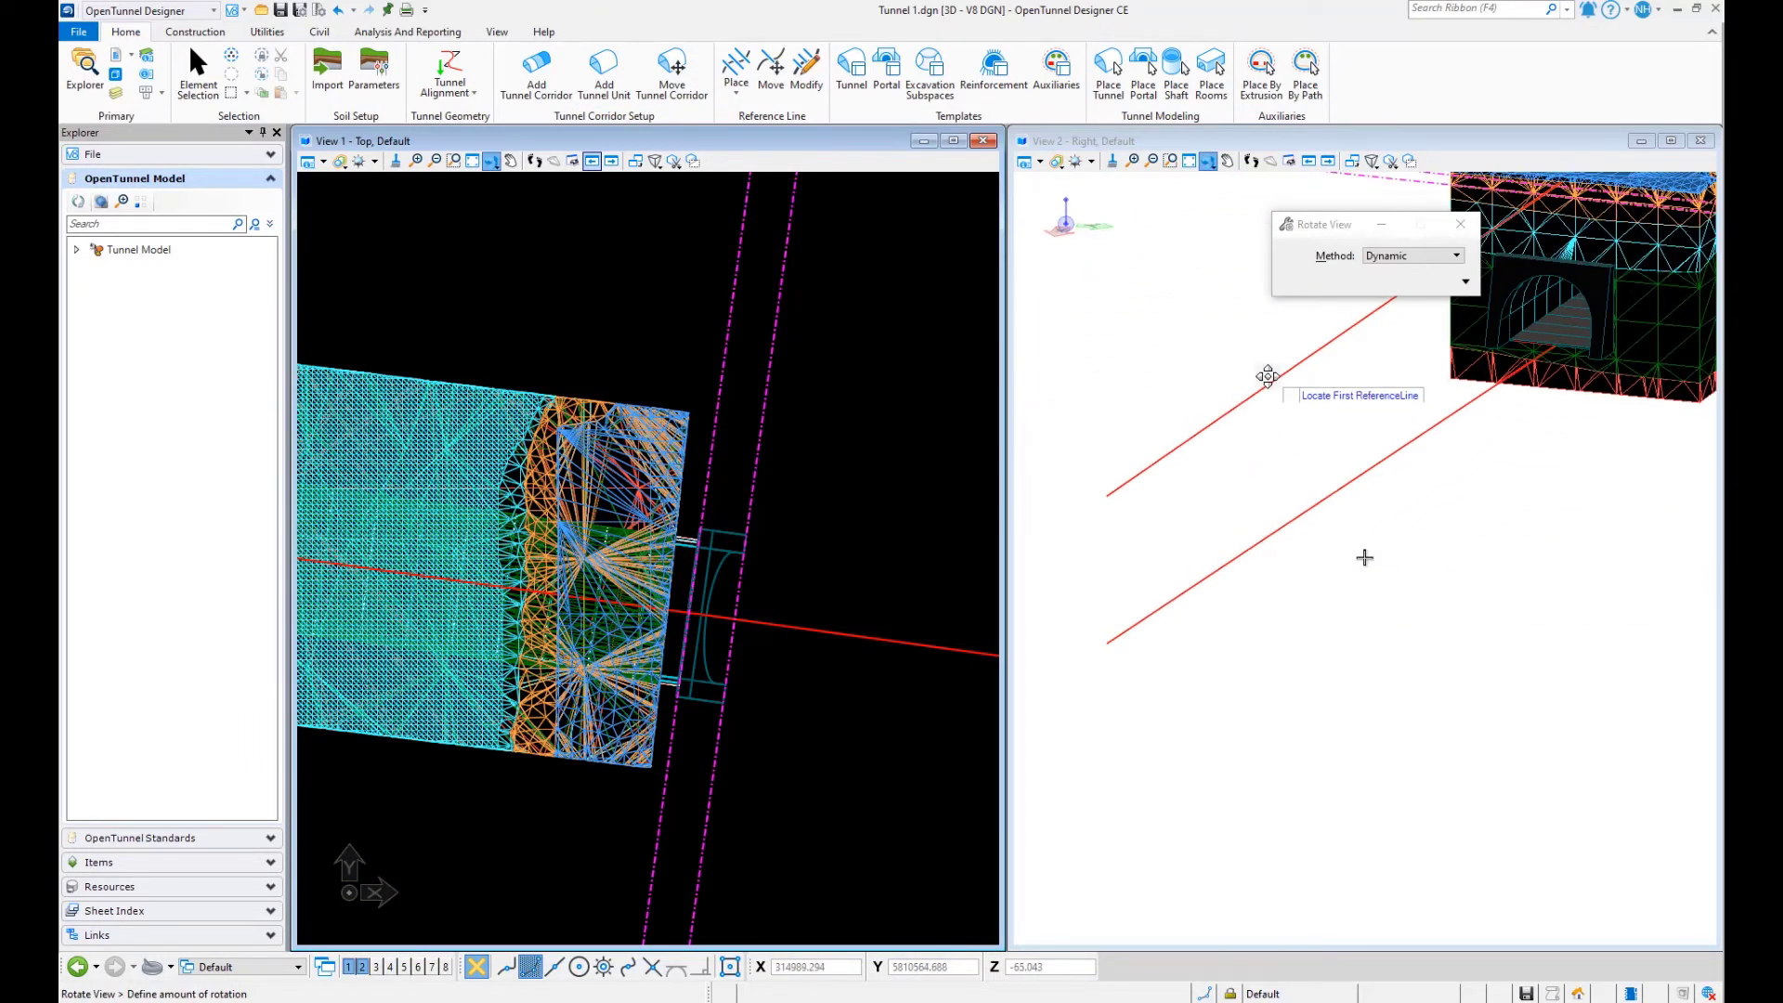
left_click(1364, 557)
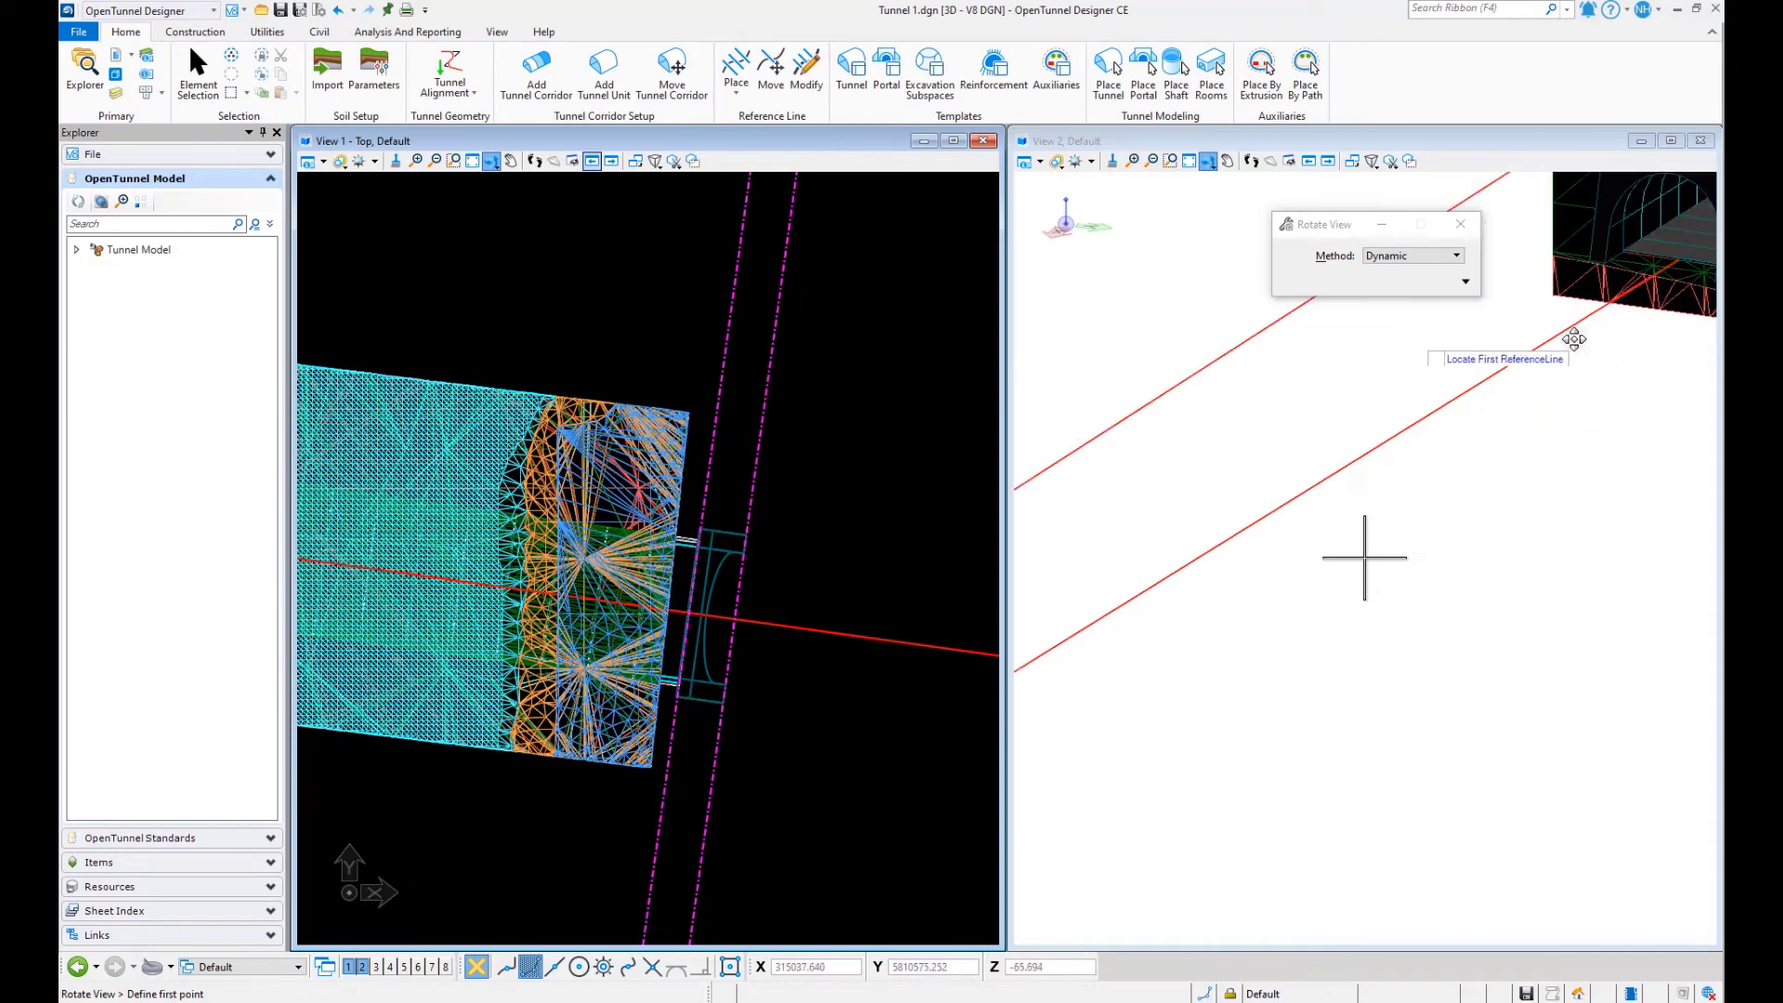
left_click(1227, 160)
left_click_drag(1573, 400, 1174, 736)
scroll(1319, 520, "up", 1)
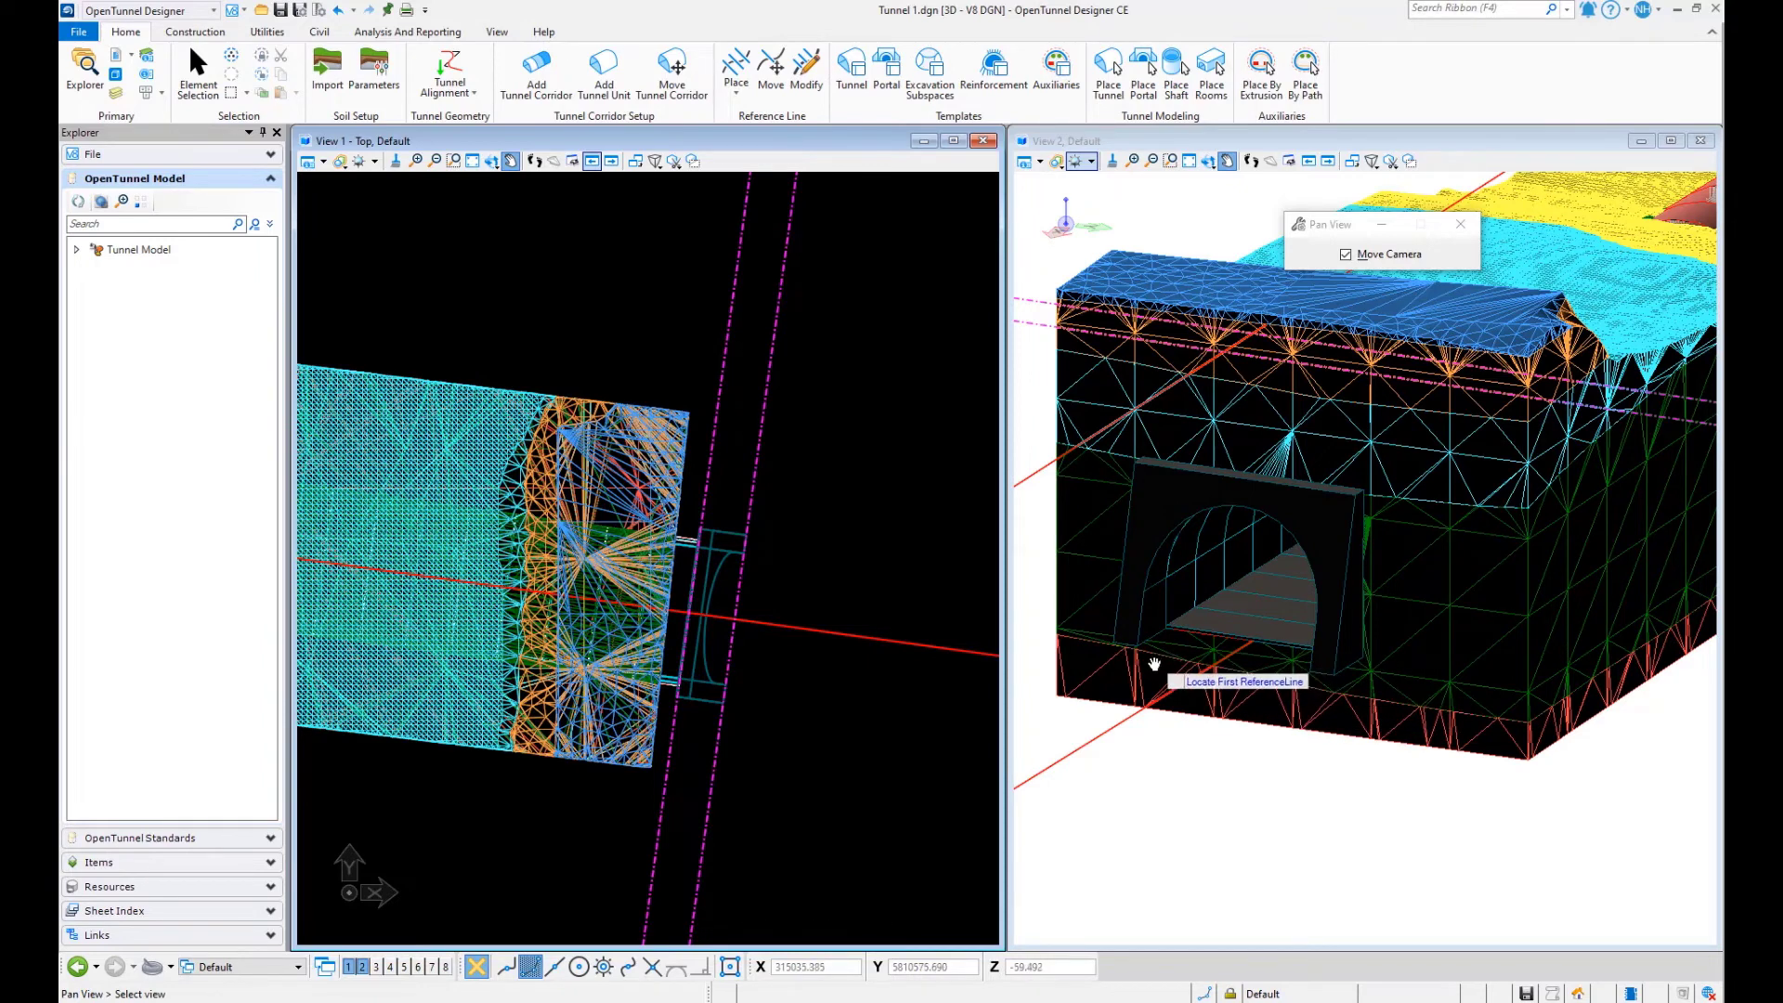
scroll(1375, 588, "down", 1)
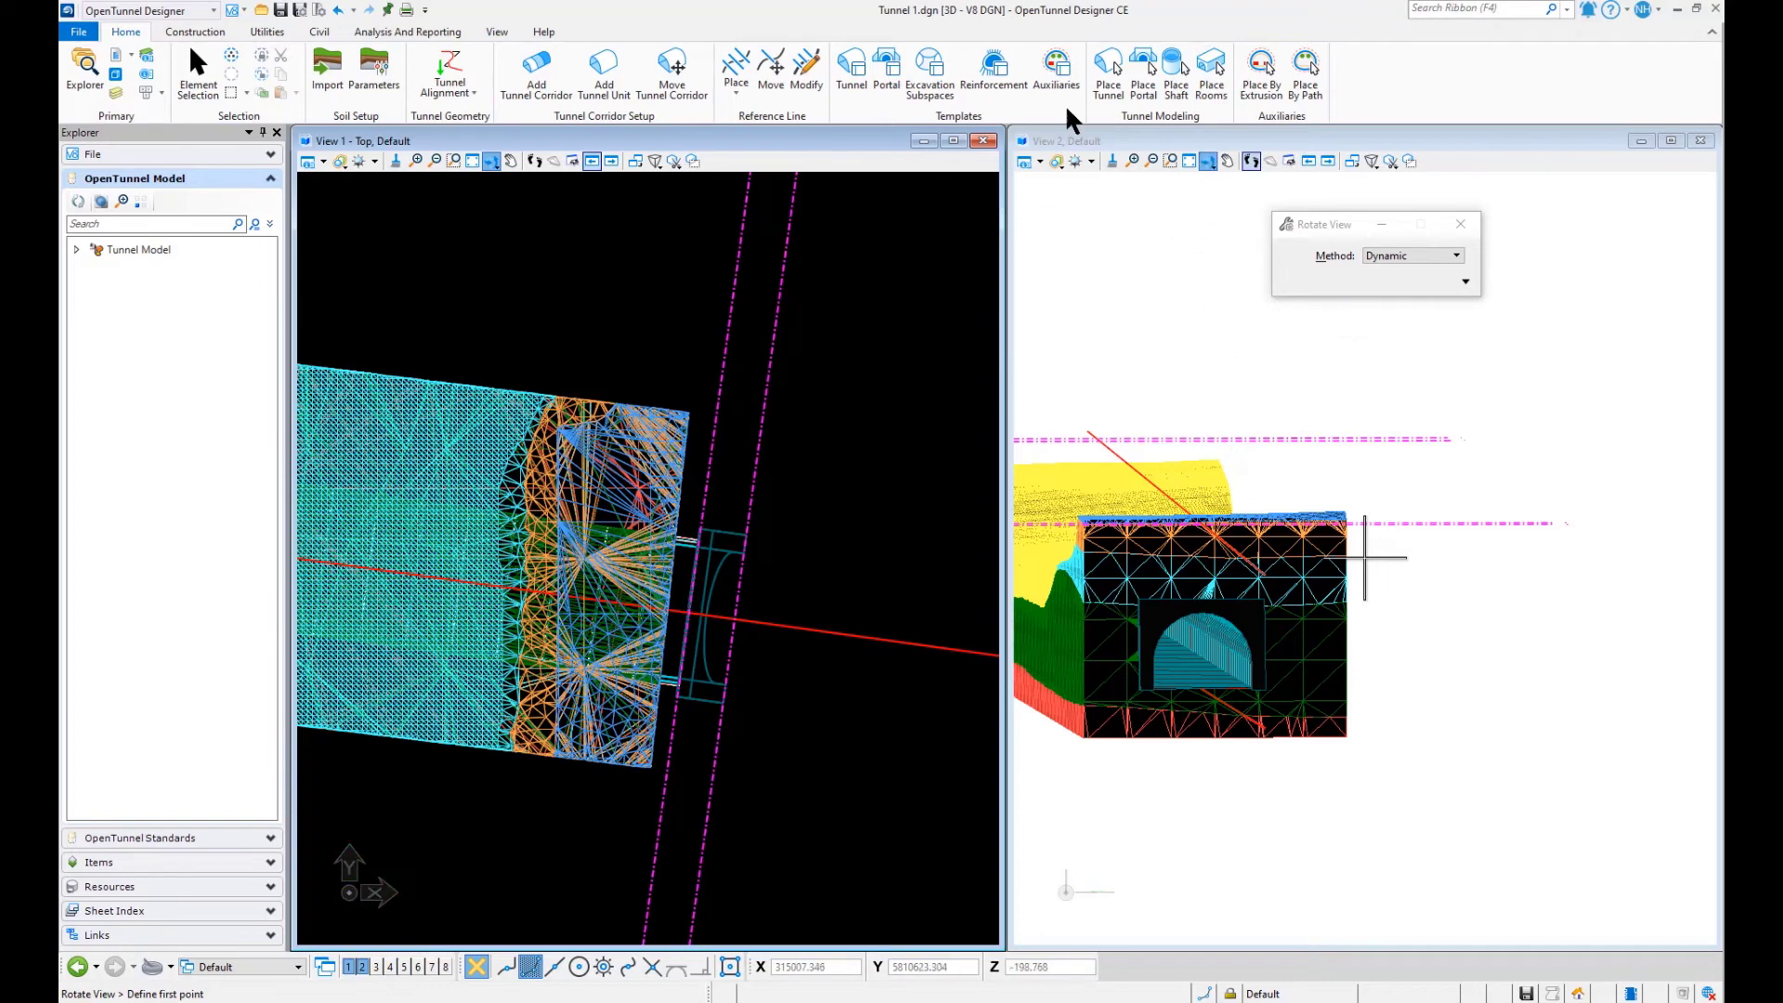
- Place a shaft from the 3m Shaft template on the inner reference line at the tunnel's far end, with horizontal offset 2 and elevation -11
left_click(1176, 95)
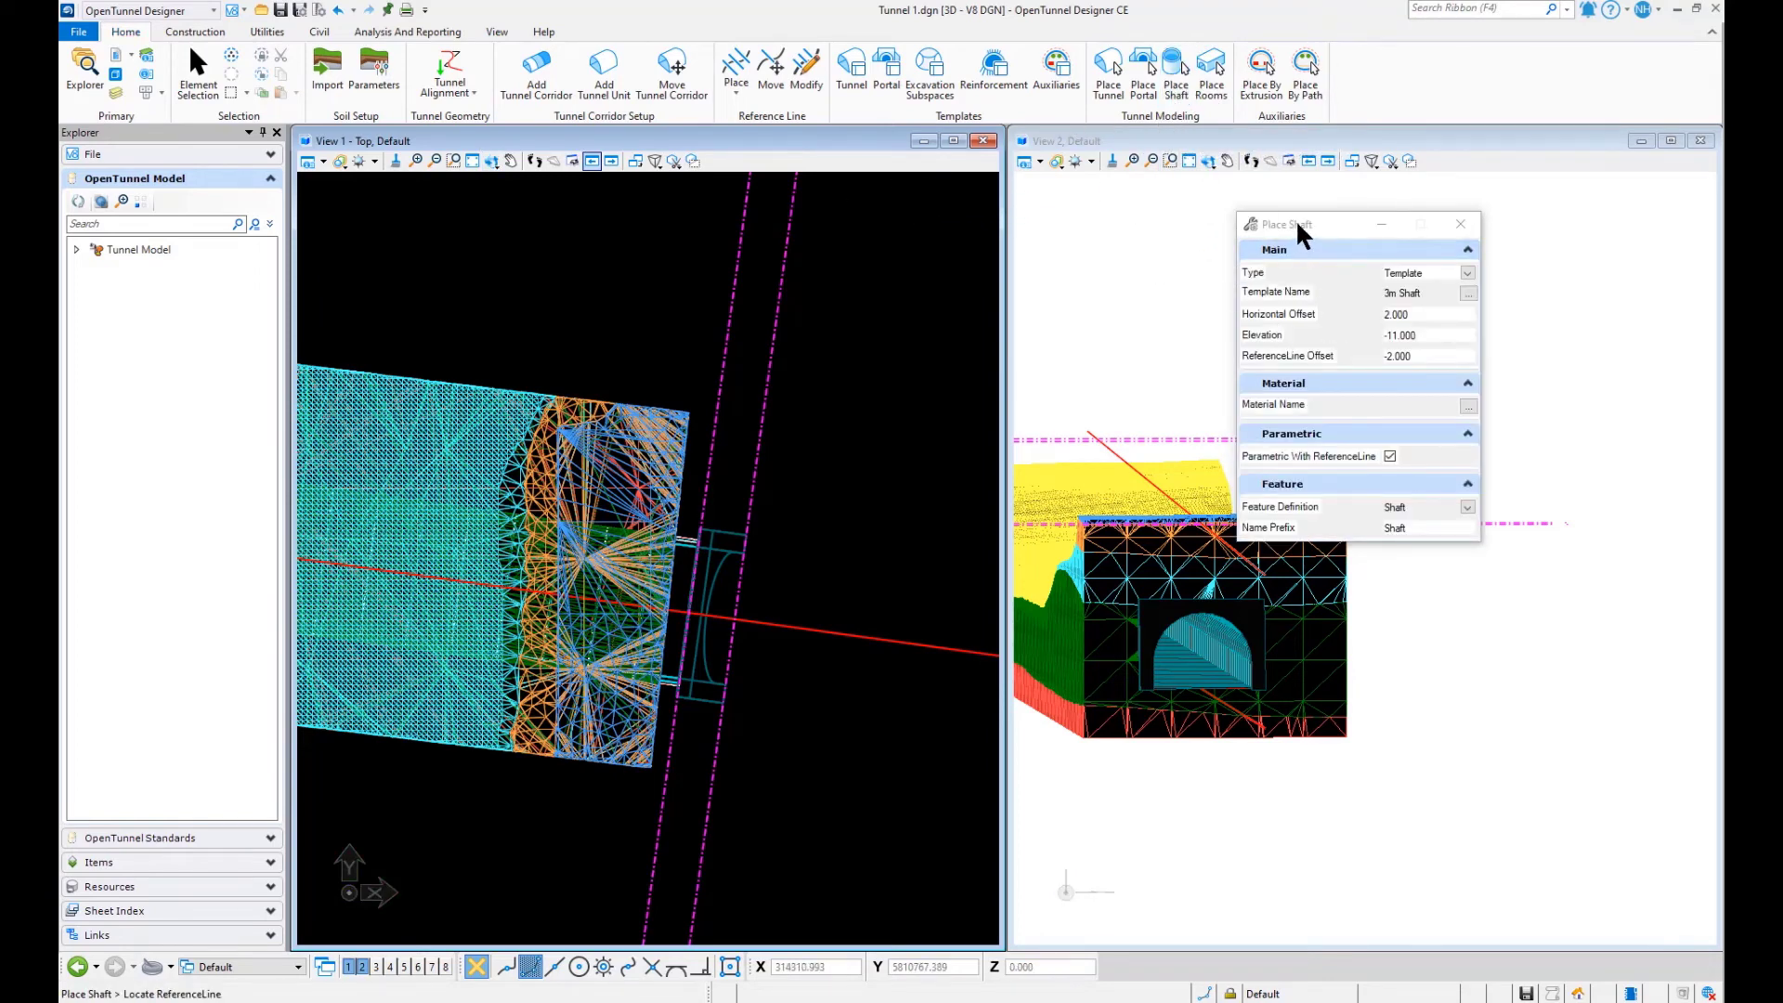
left_click_drag(1295, 220, 1133, 216)
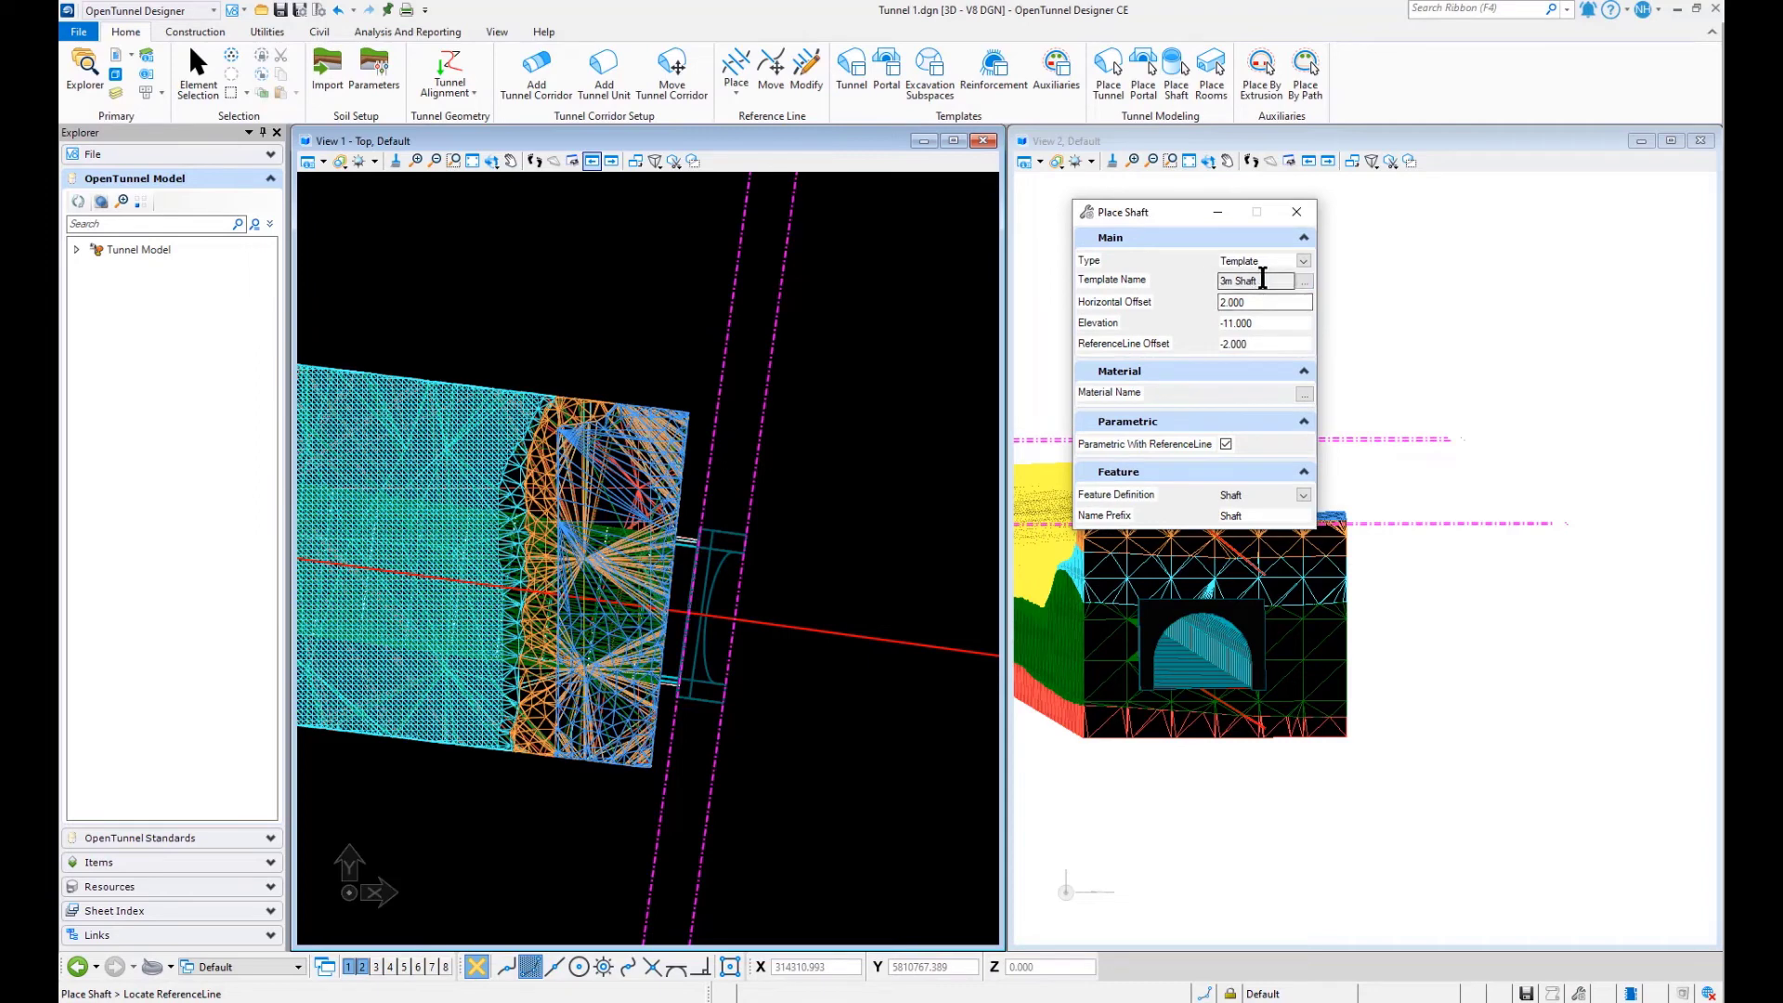
left_click(1305, 280)
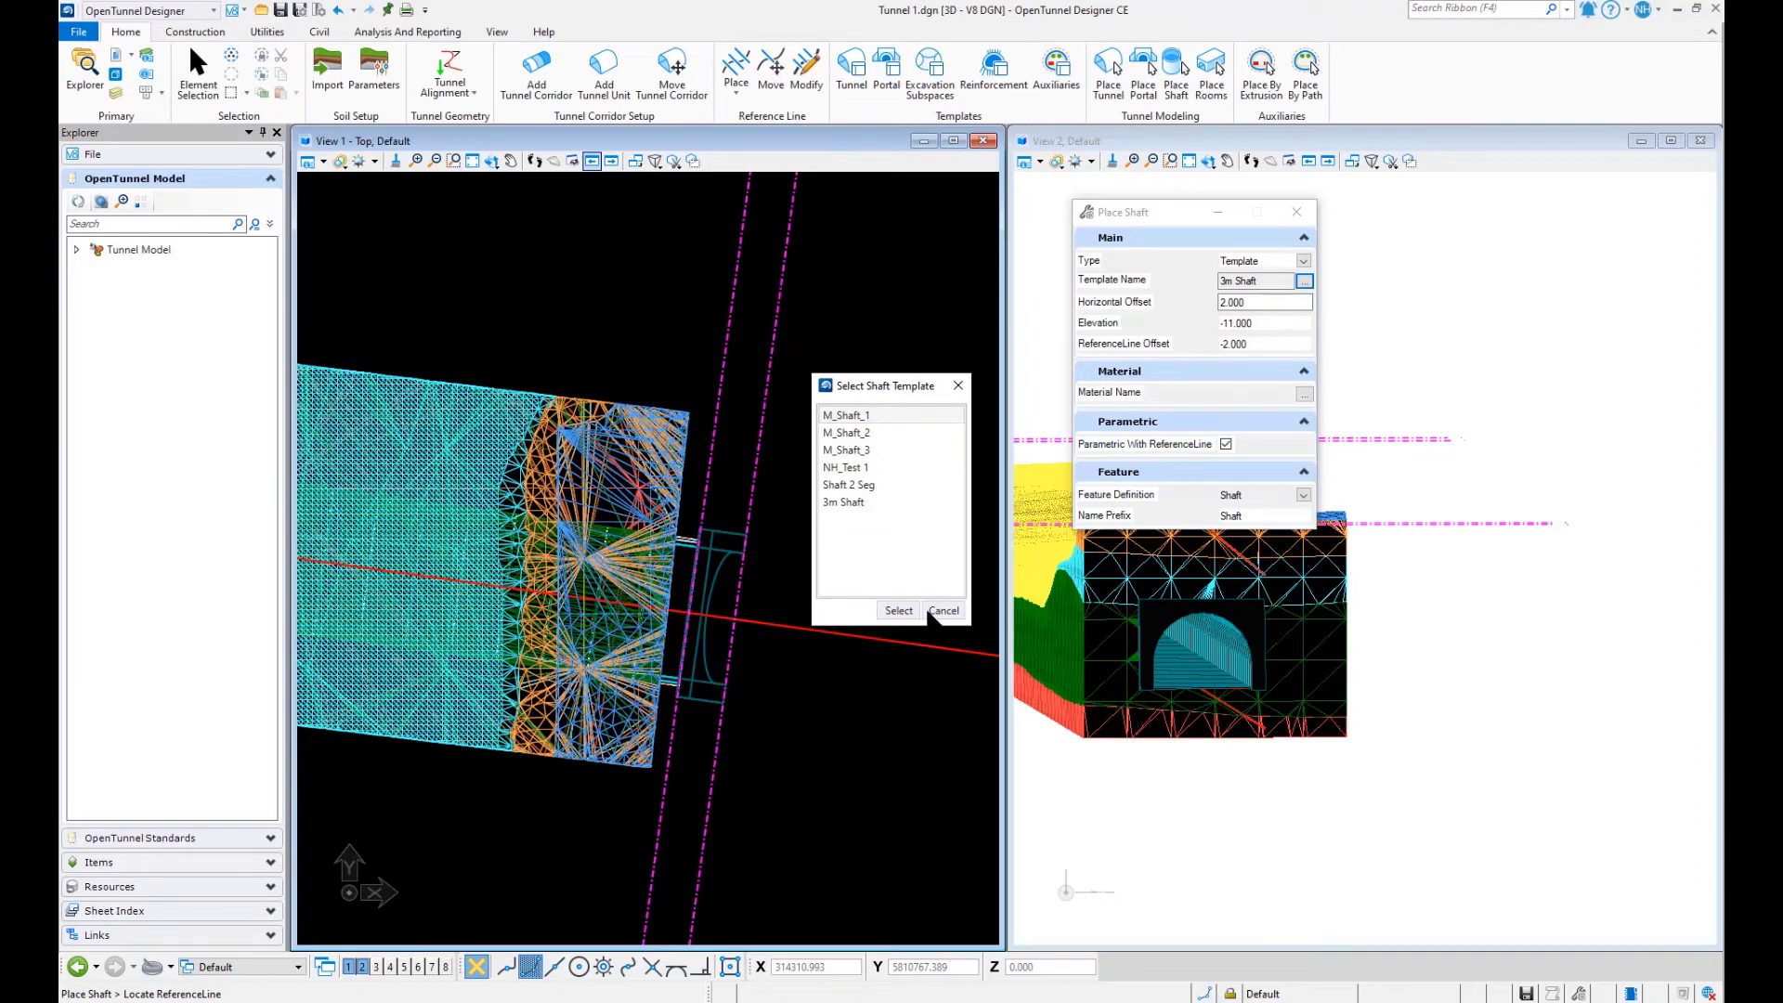
left_click(840, 502)
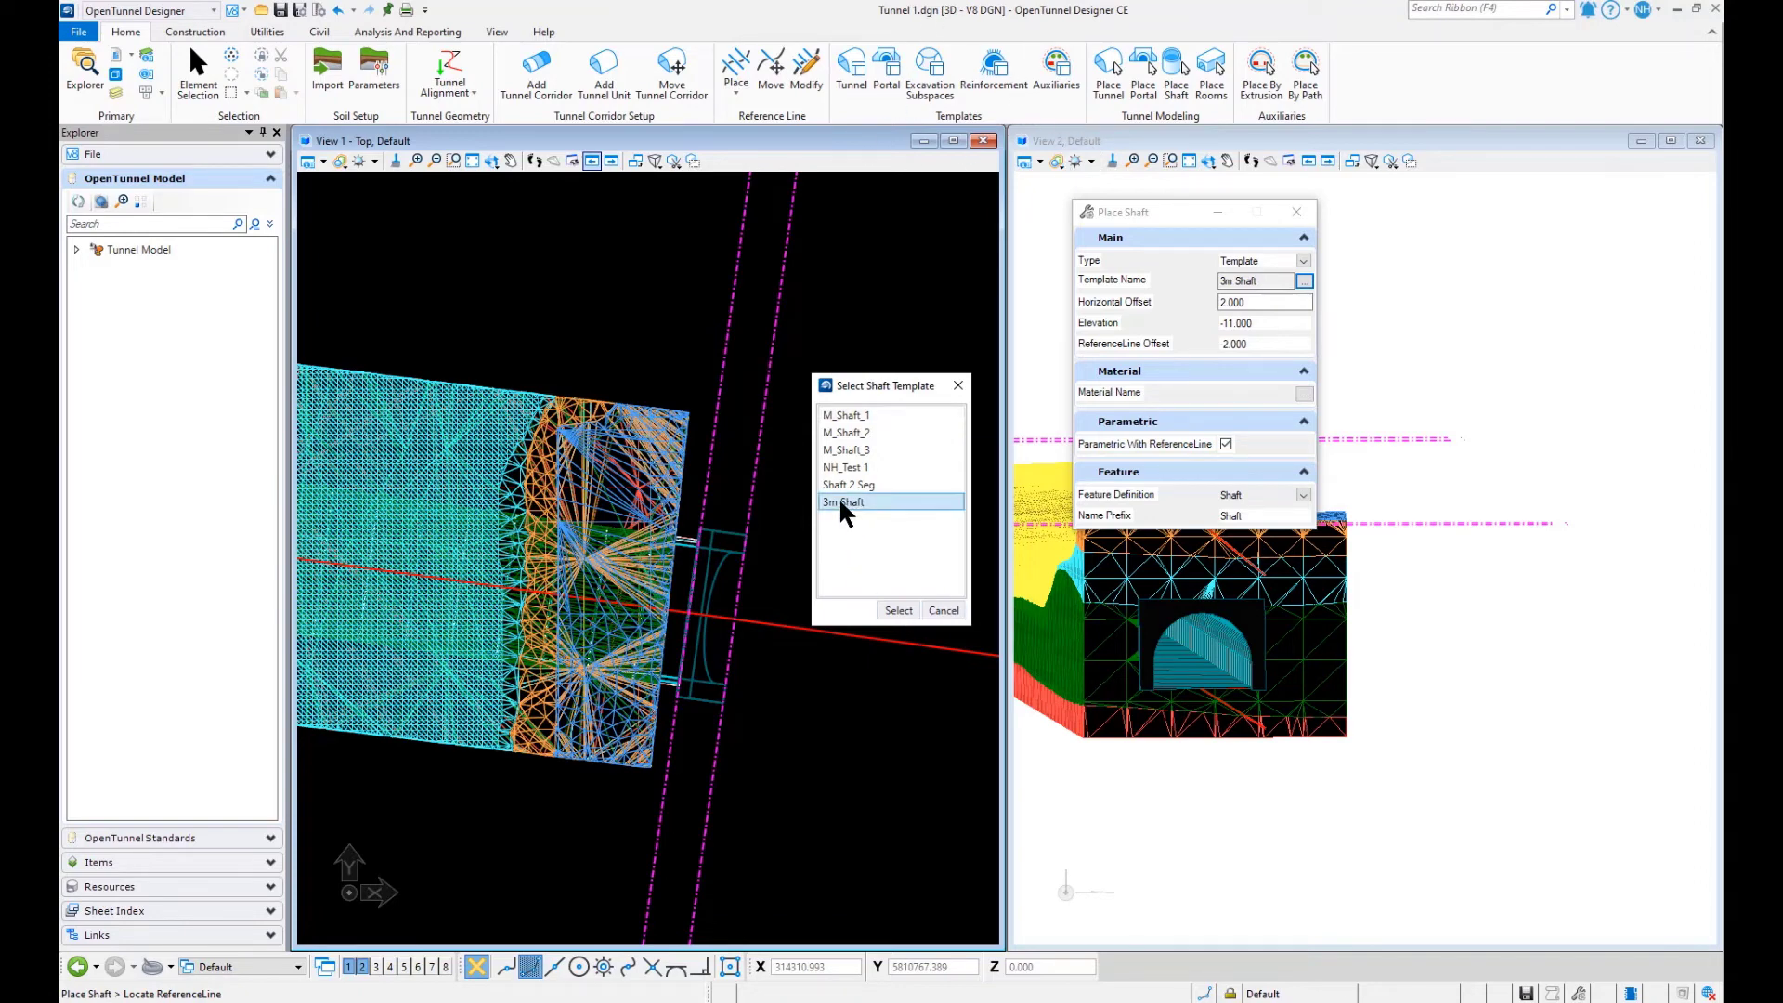
left_click(897, 610)
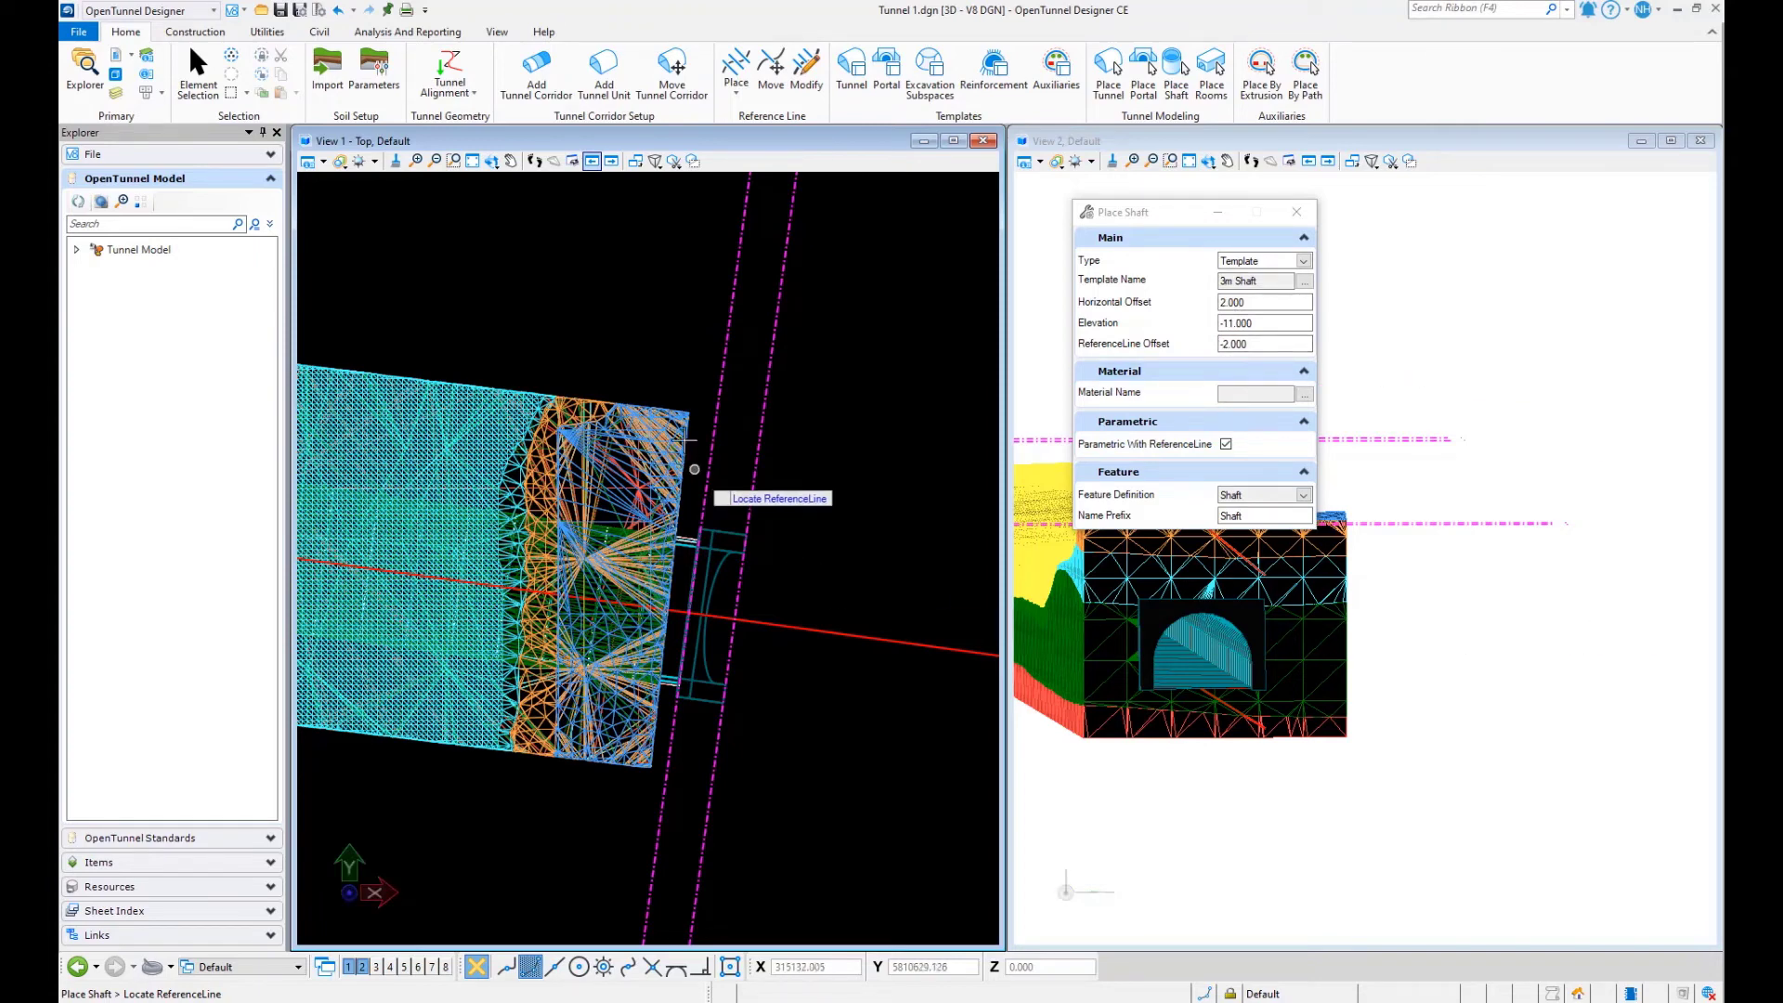
left_click(726, 343)
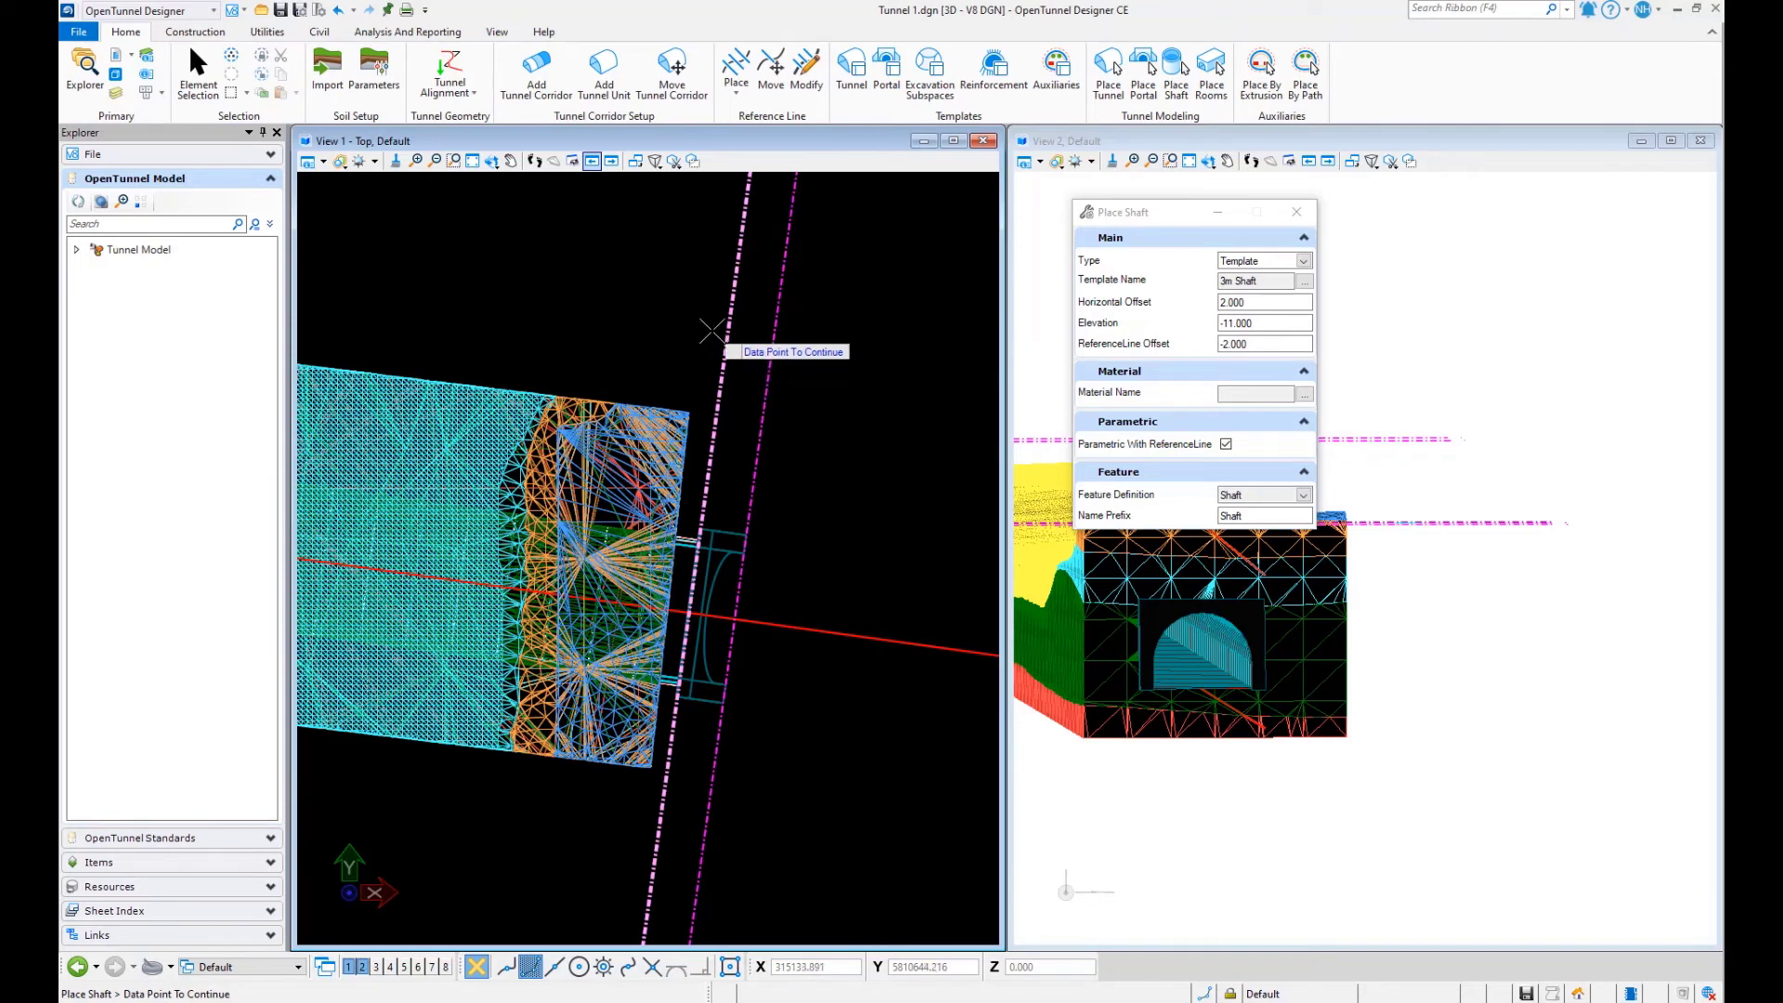
left_click(712, 331)
left_click_drag(1158, 208, 1440, 238)
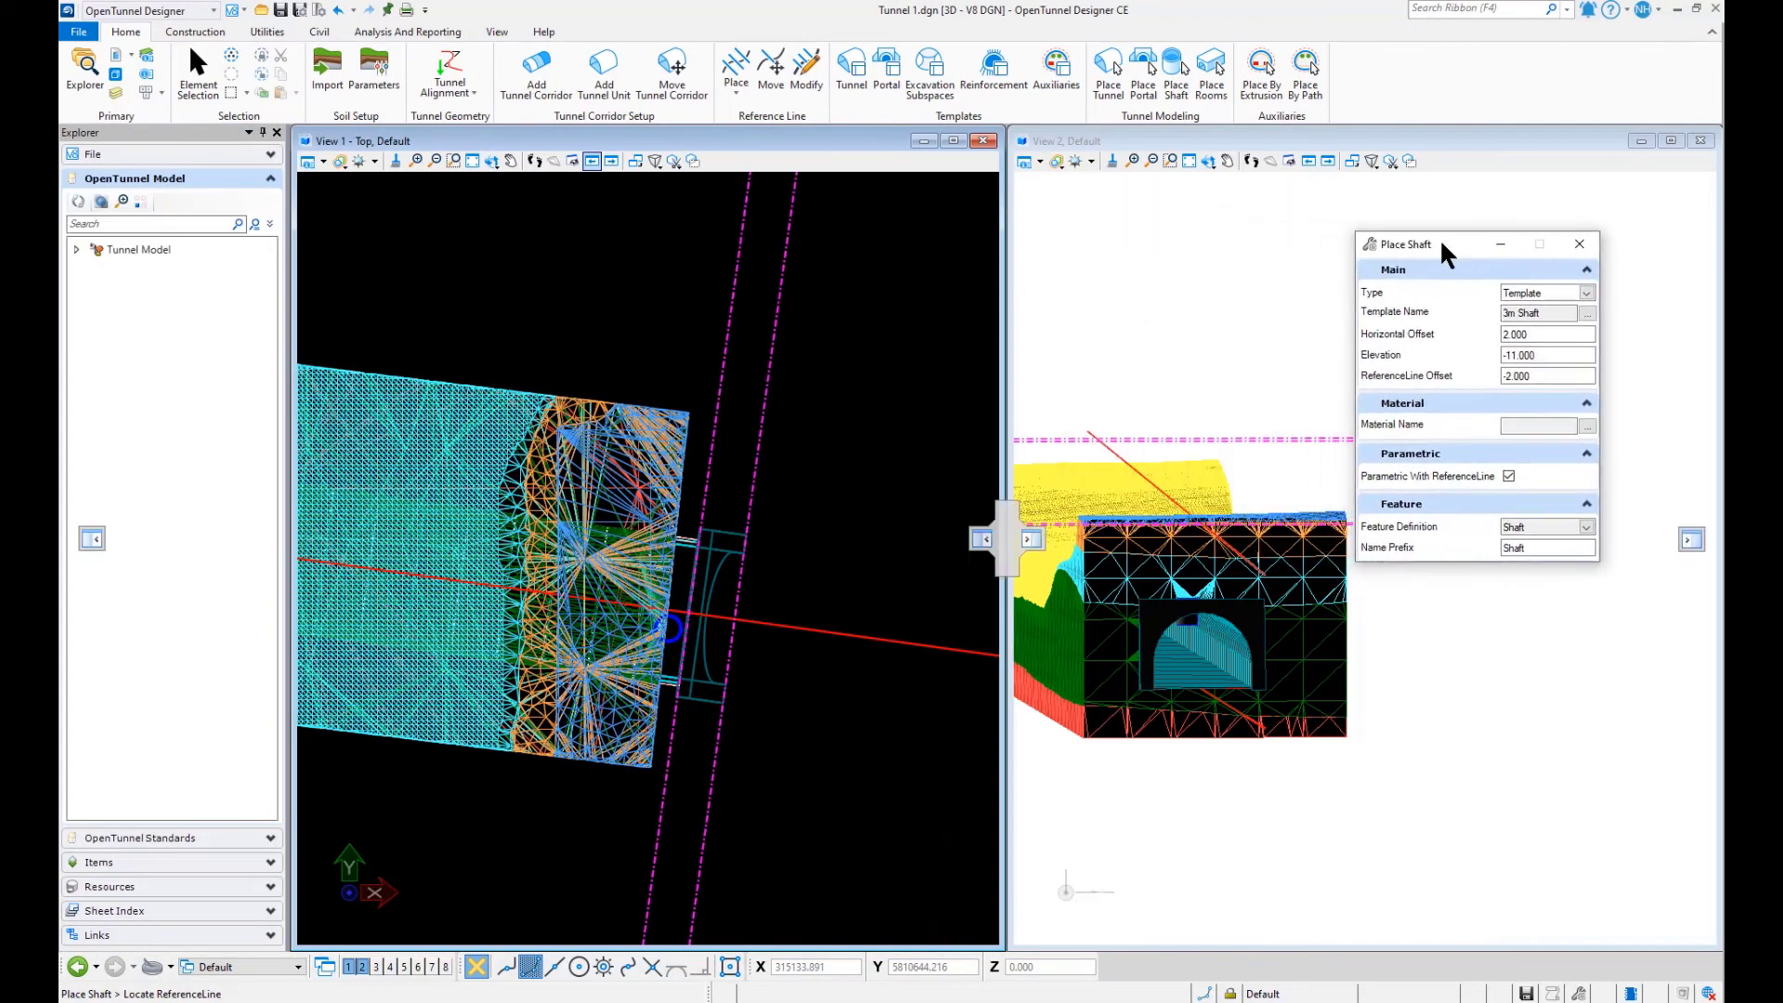
- Examine the new shaft beside the inclined portal in 3D, rotating and enlarging the second view
left_click(1208, 161)
left_click(1105, 757)
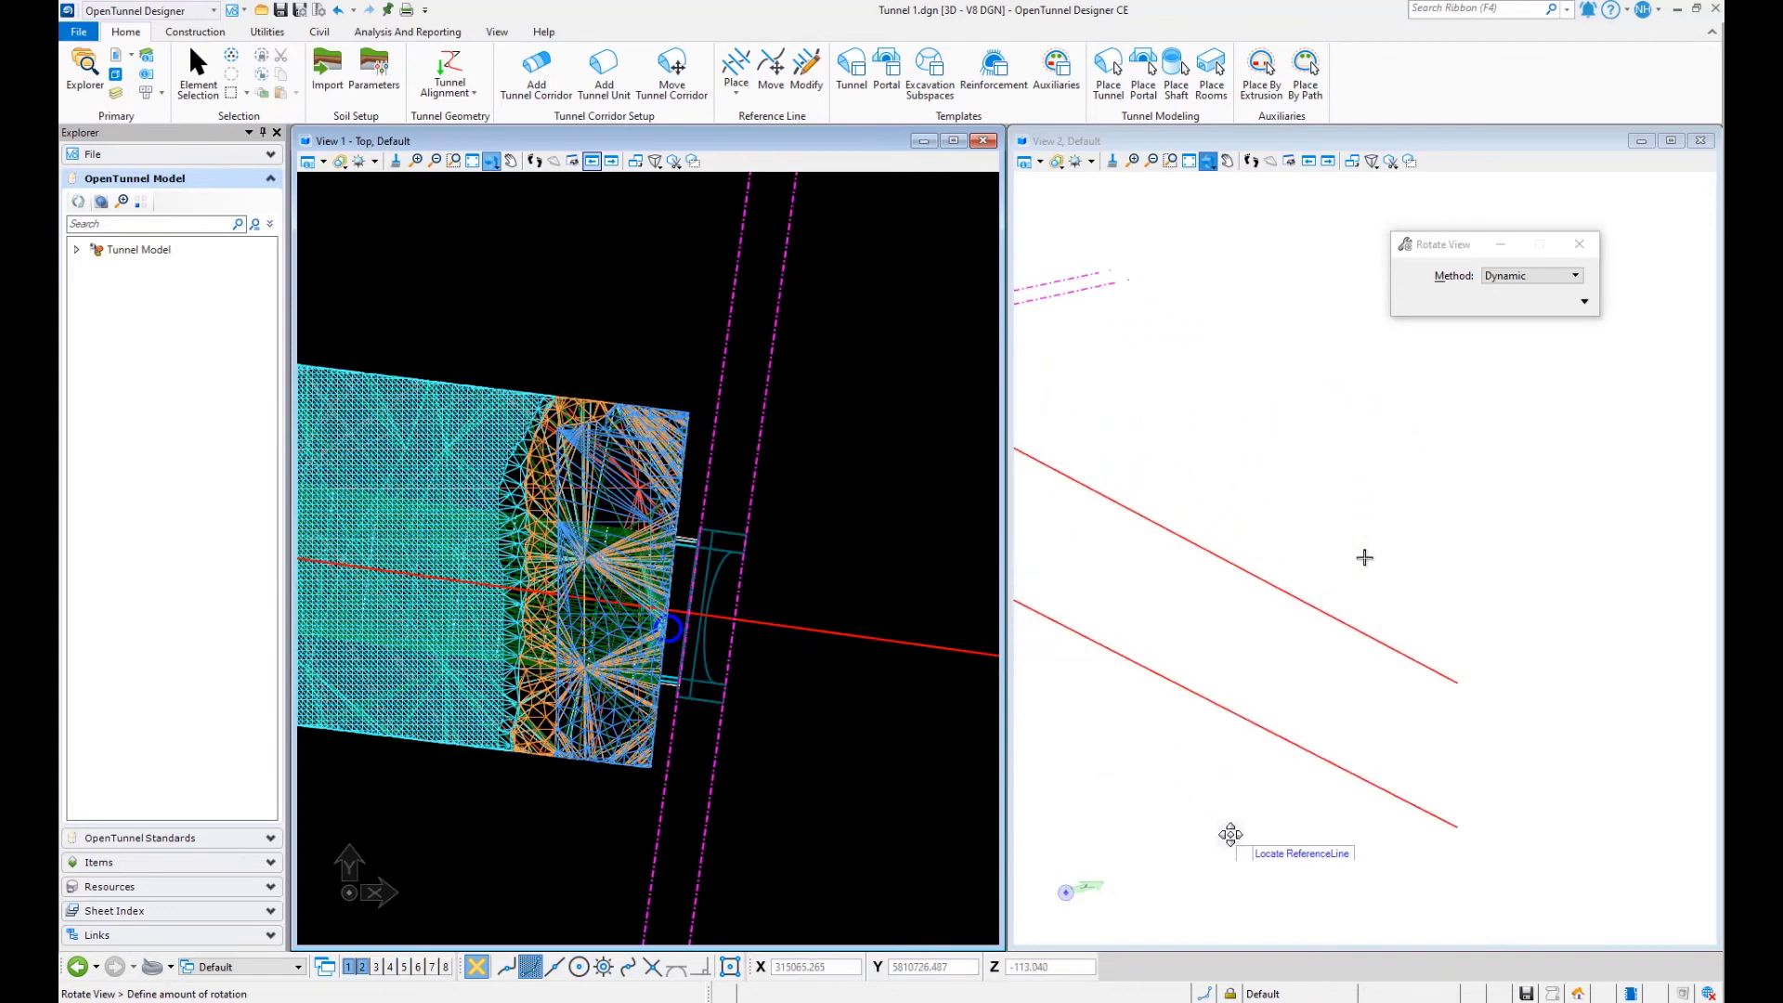
left_click(1297, 763)
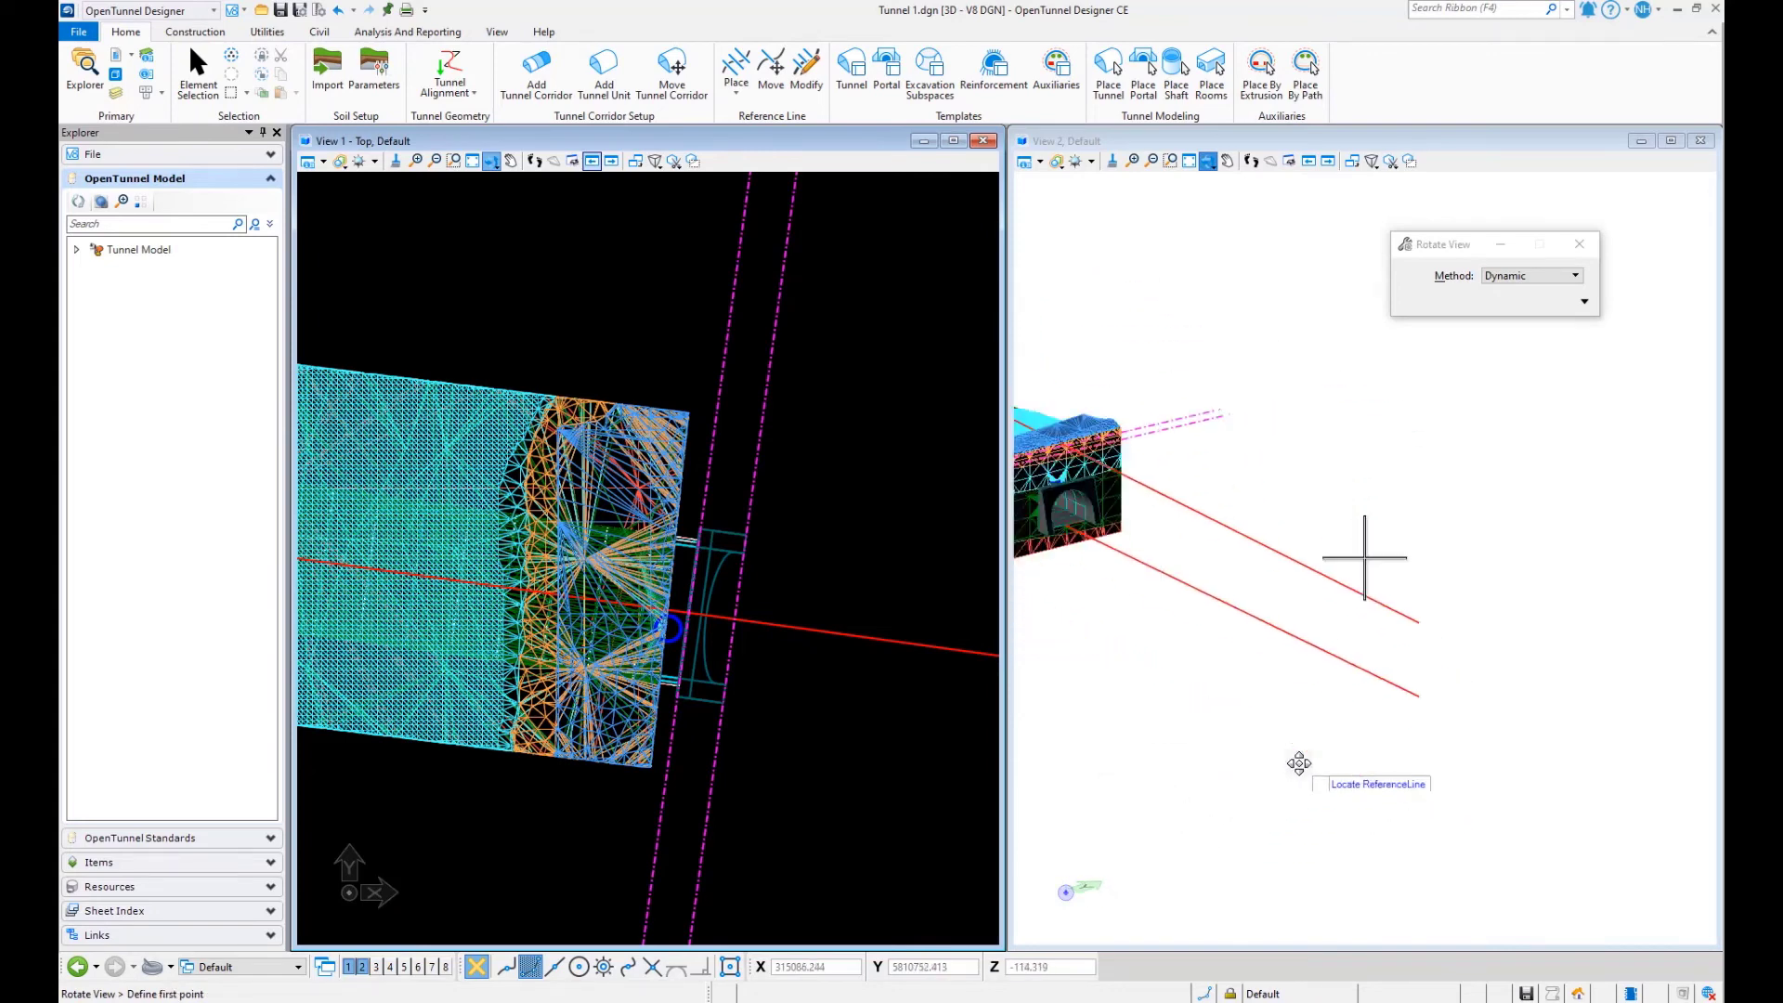
left_click(1227, 161)
left_click_drag(1126, 613, 1283, 791)
scroll(1287, 676, "up", 4)
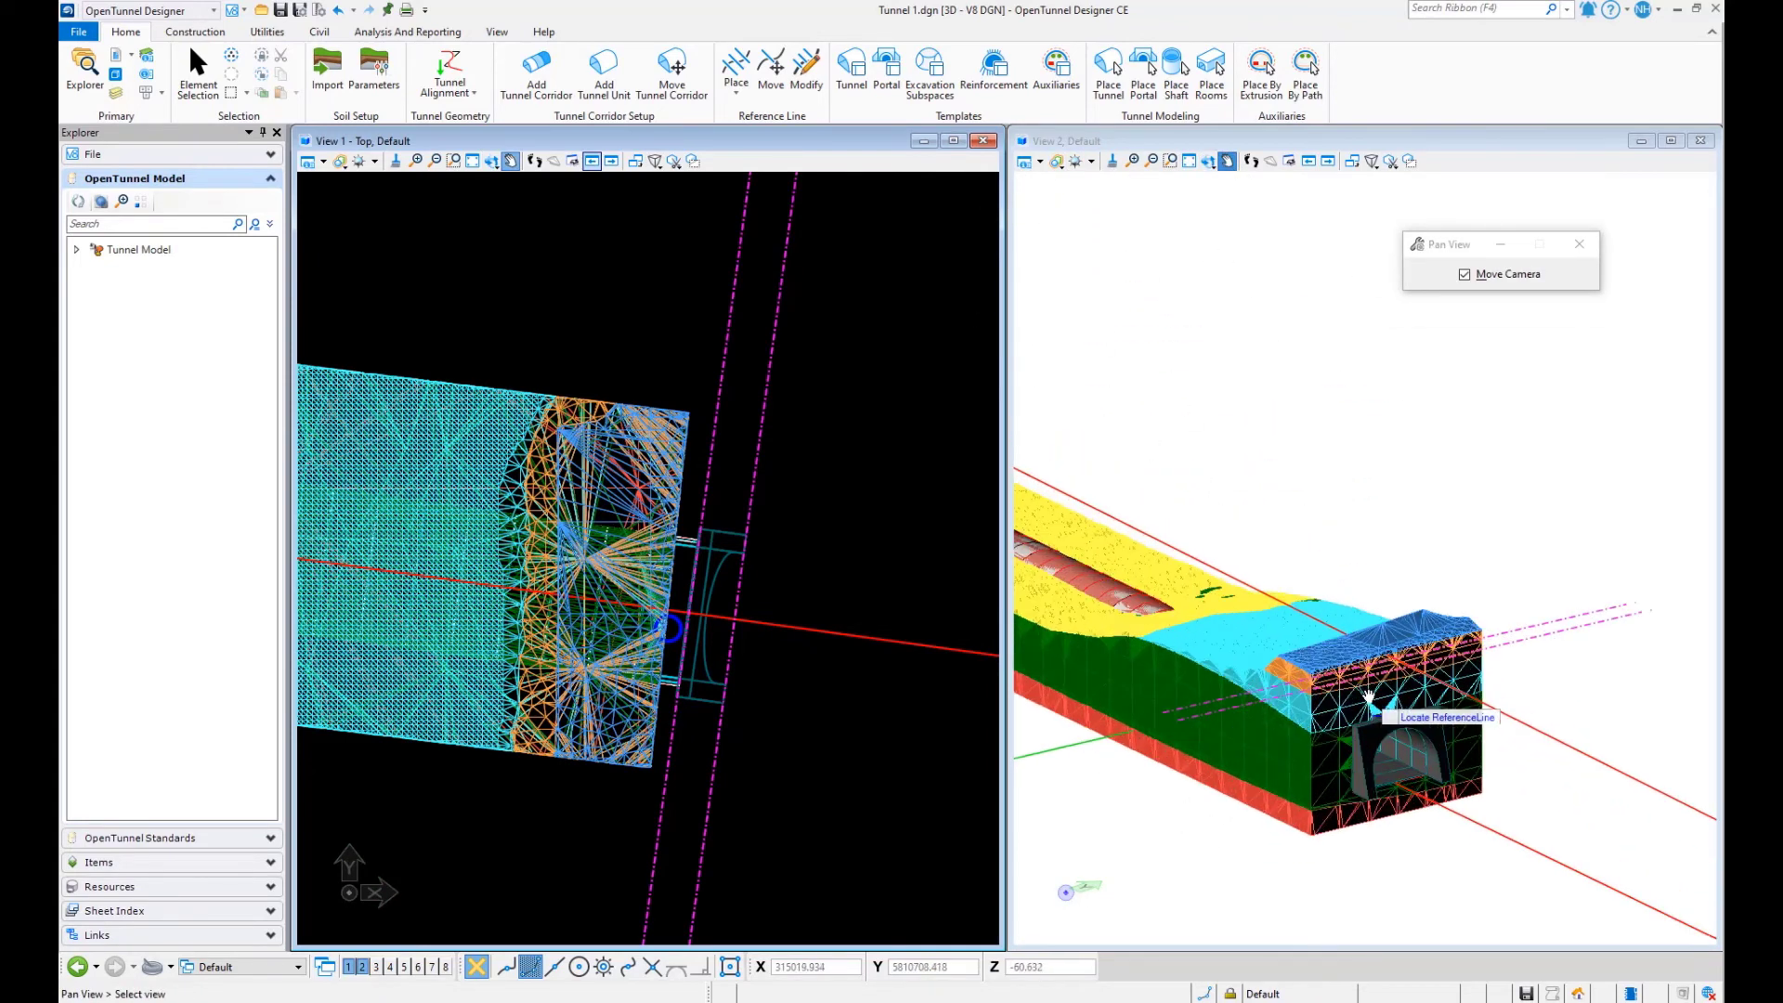
scroll(1369, 699, "up", 1)
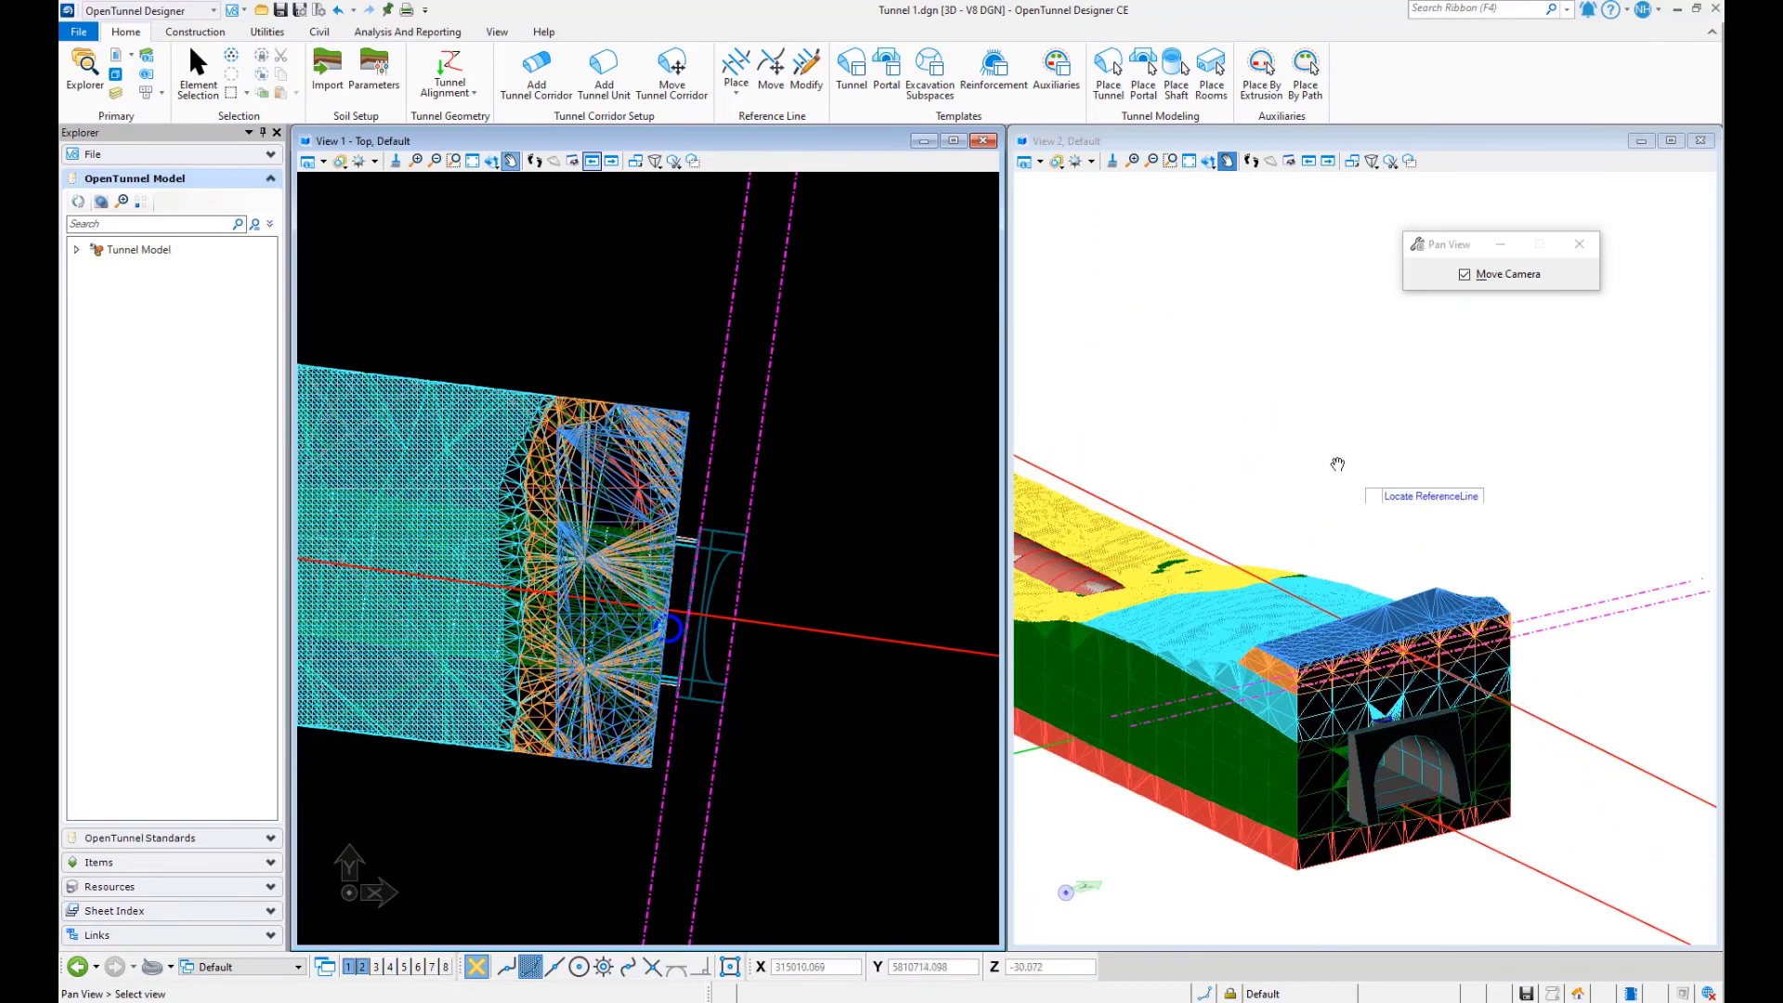
left_click(1212, 162)
left_click_drag(1221, 339, 1300, 442)
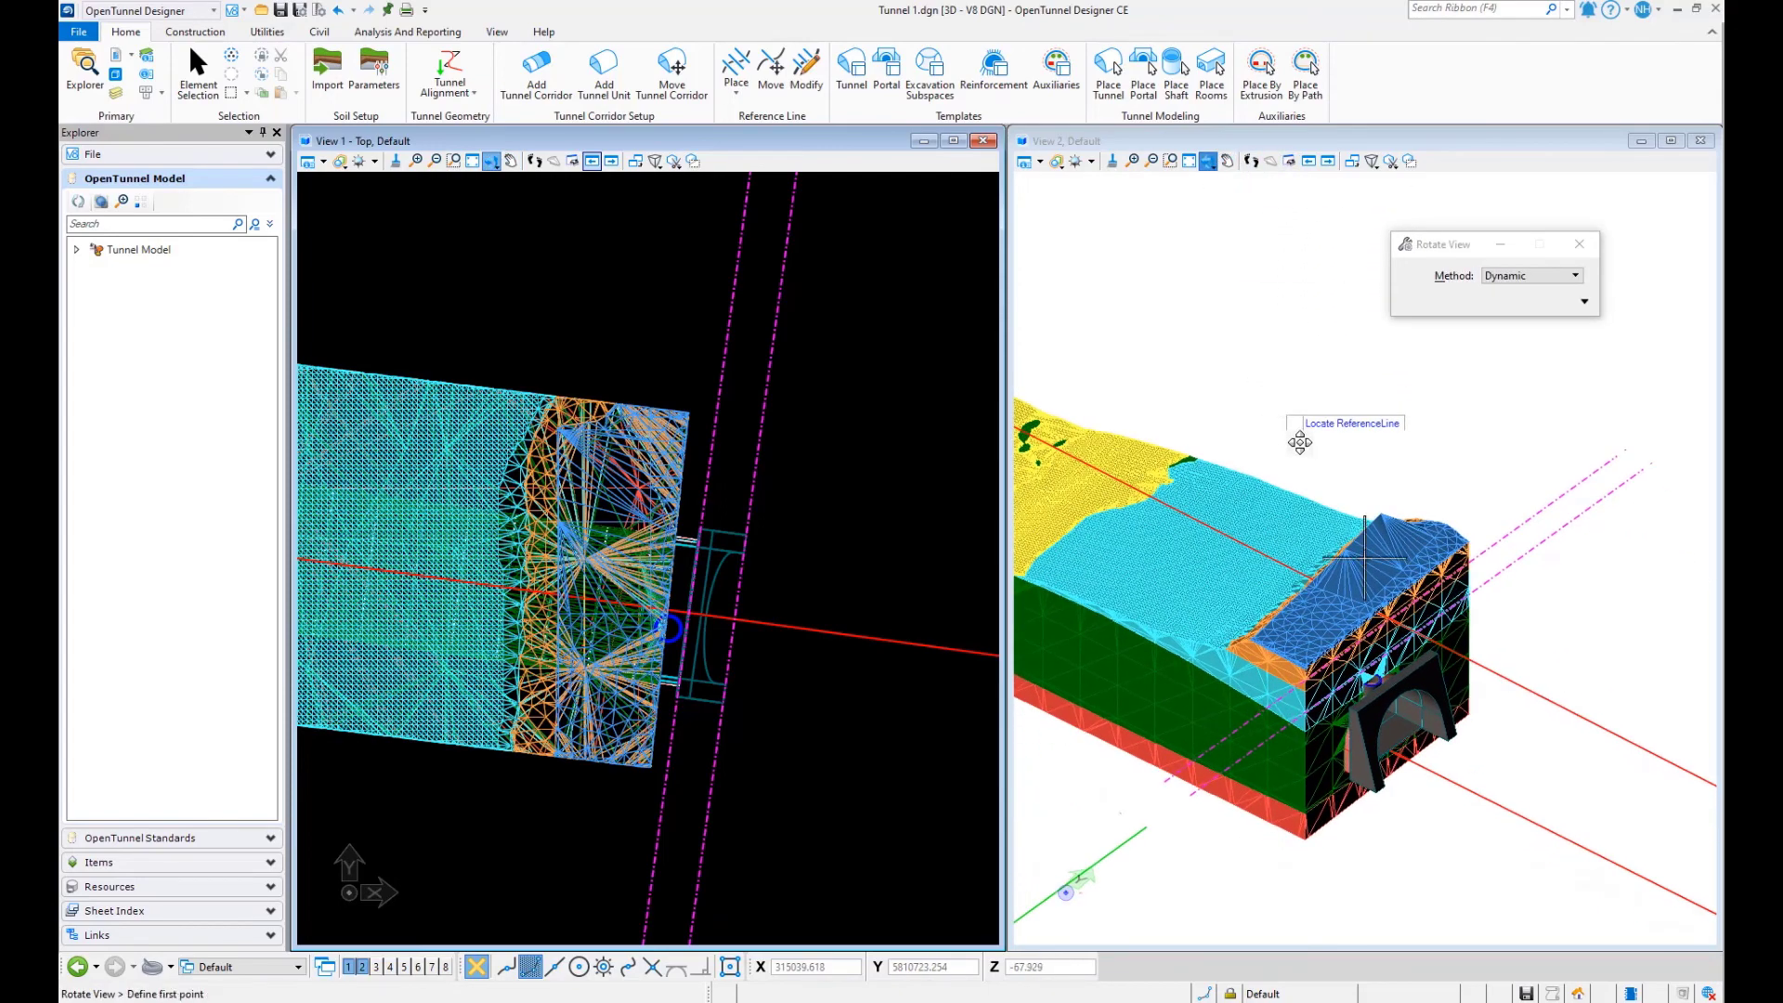
scroll(1369, 712, "up", 1)
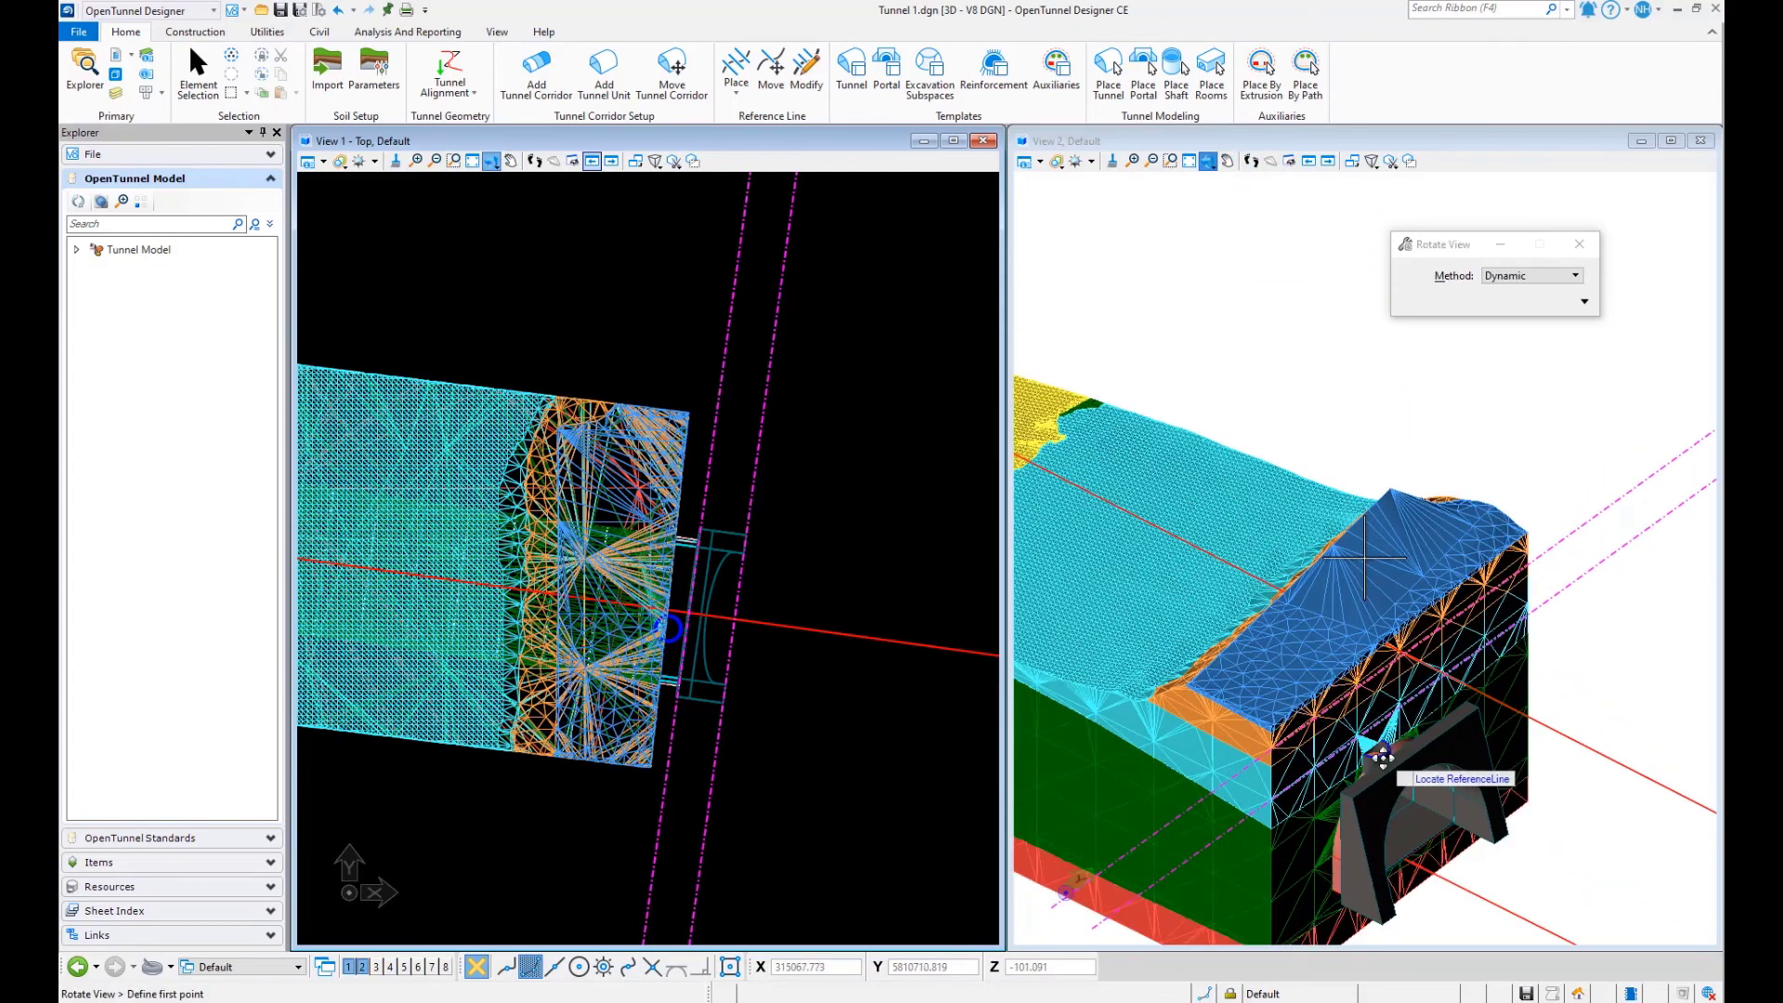
scroll(1383, 759, "down", 2)
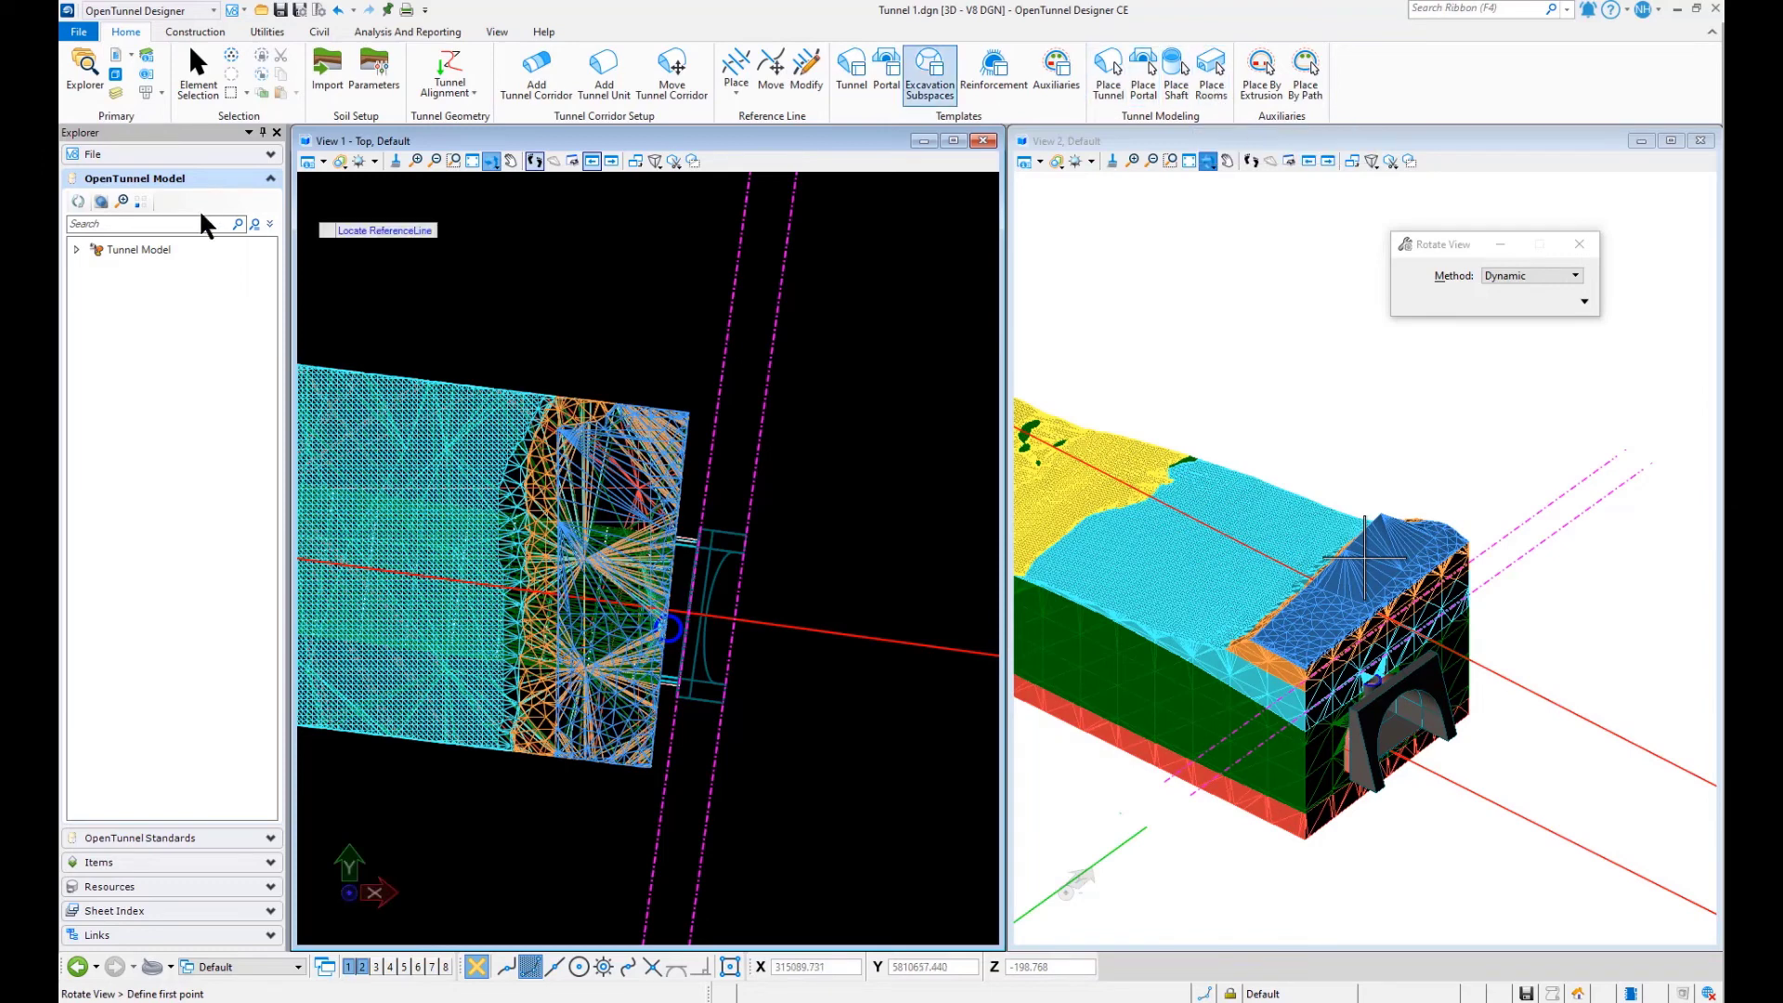
- Hide all soils of the tunnel model in both views
left_click(75, 250)
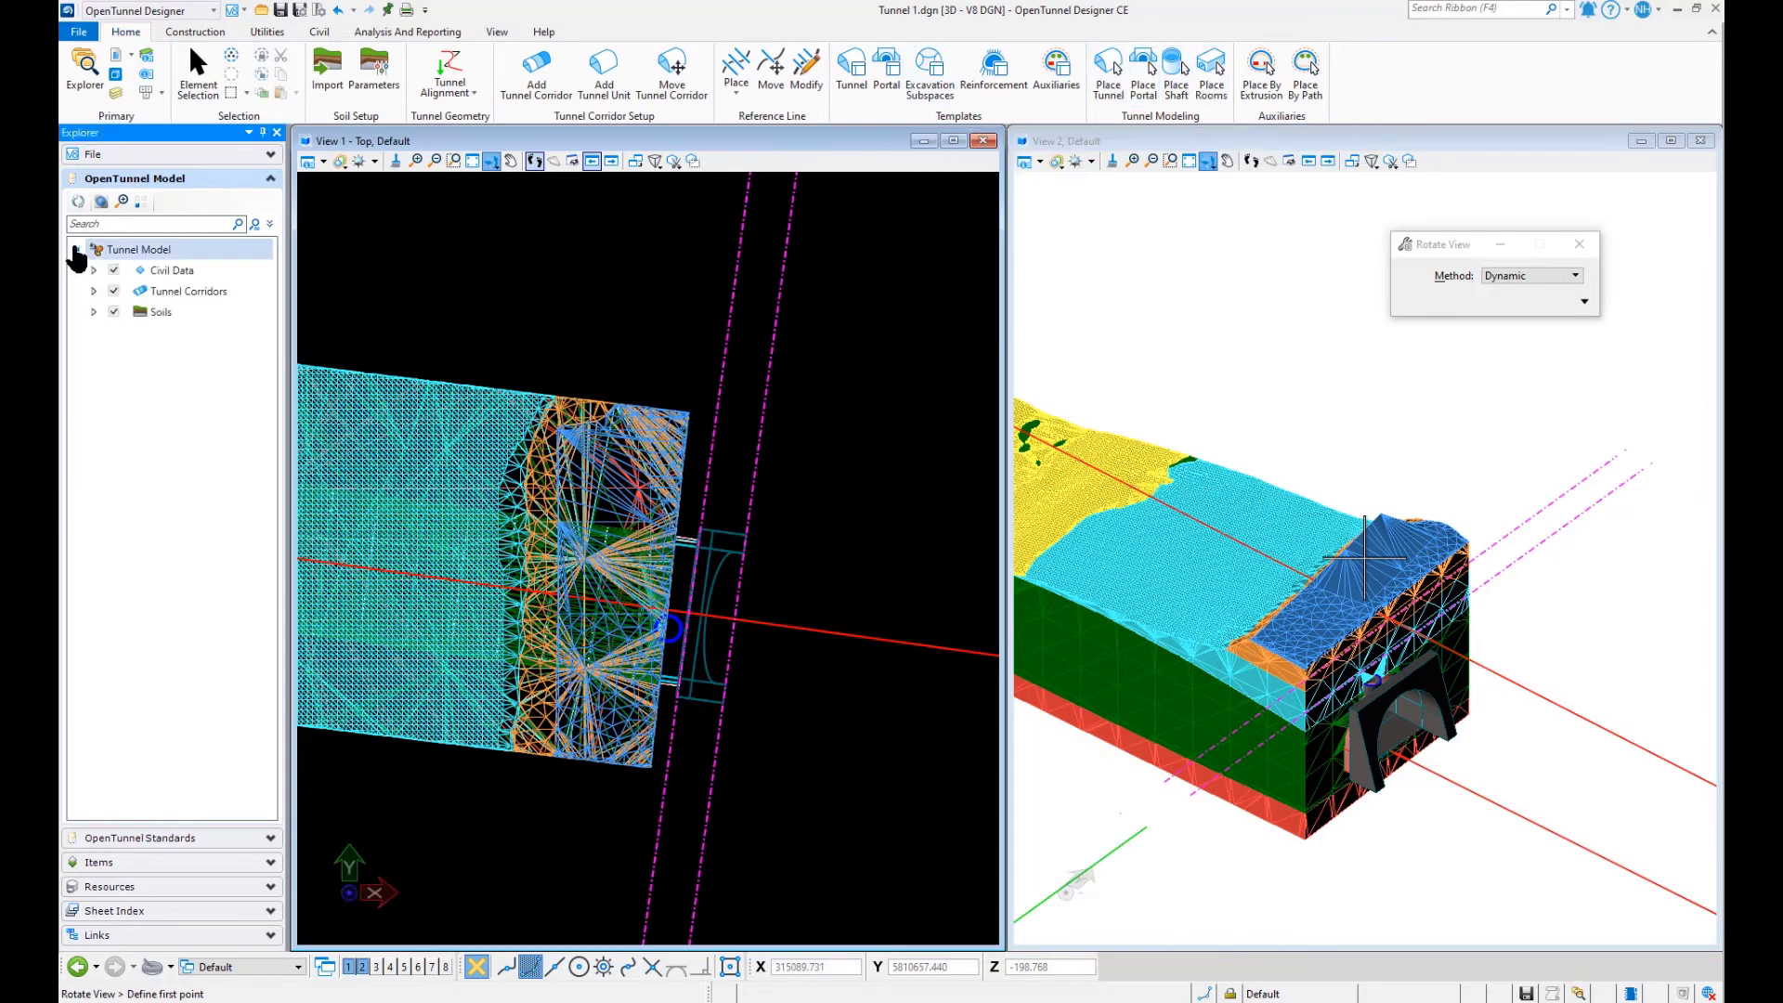
left_click(93, 313)
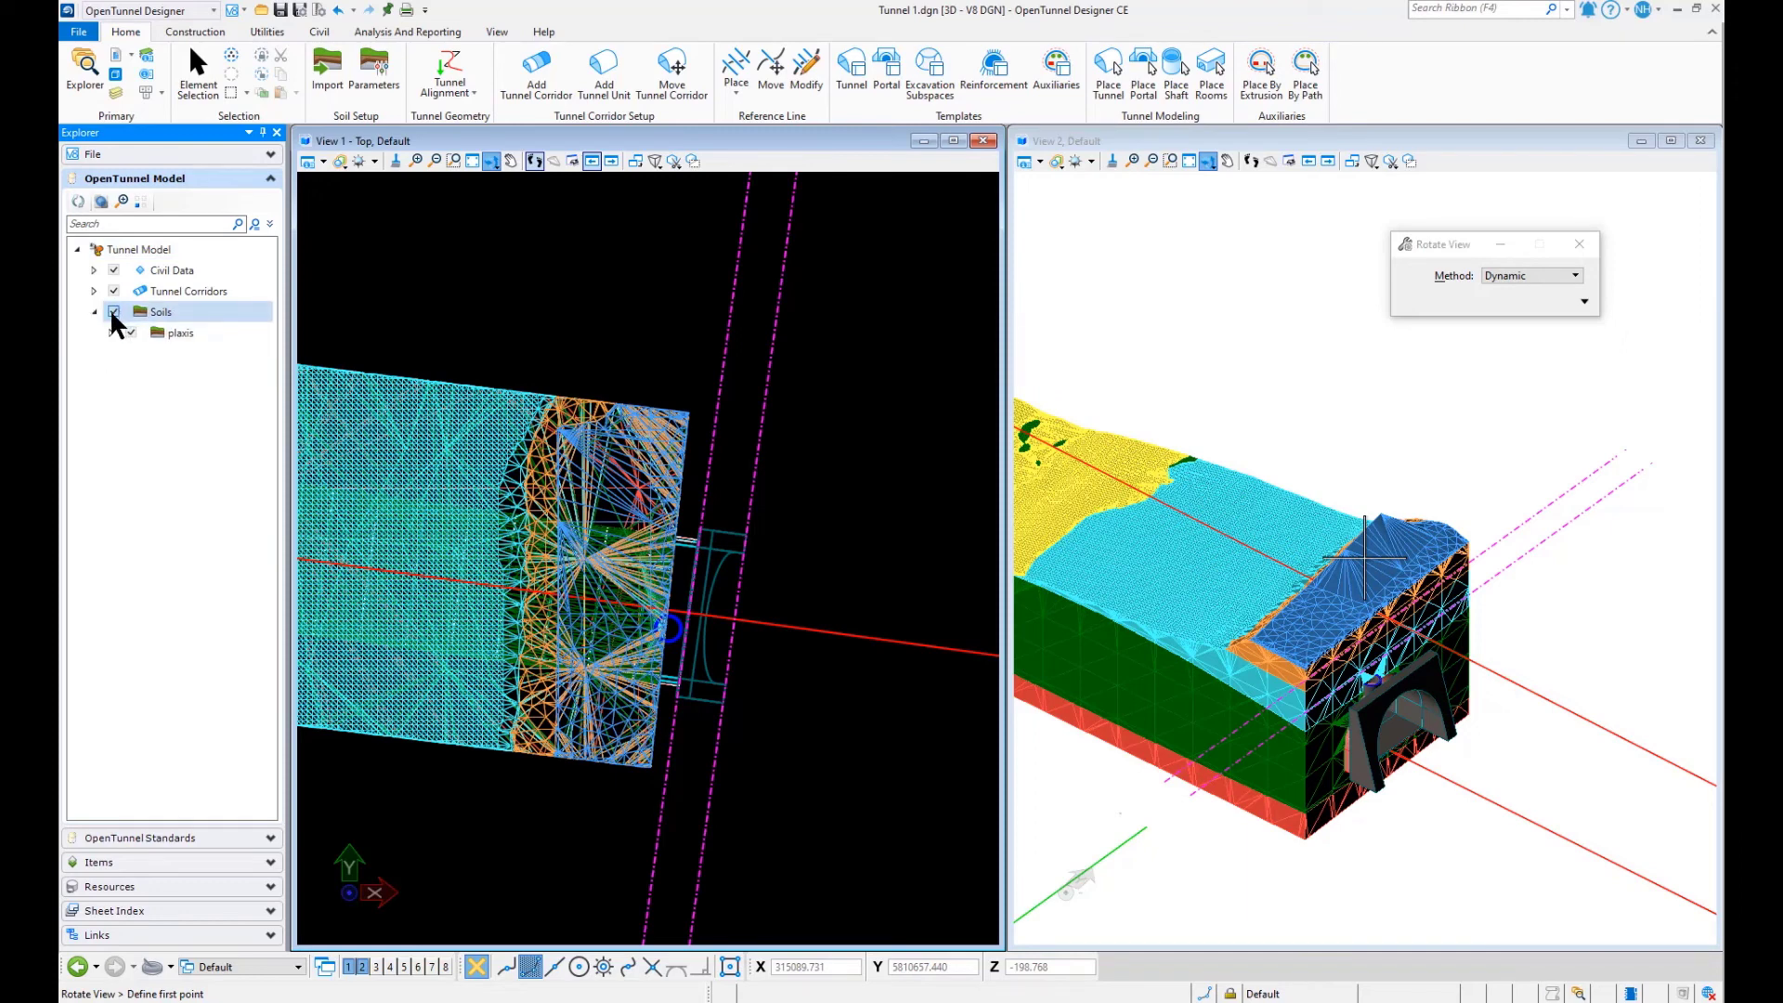
left_click(113, 311)
- Place a room from the PlaceHolder template on the inner reference line, with horizontal offset -18, elevation -10 and reference line offset -20
left_click(1176, 75)
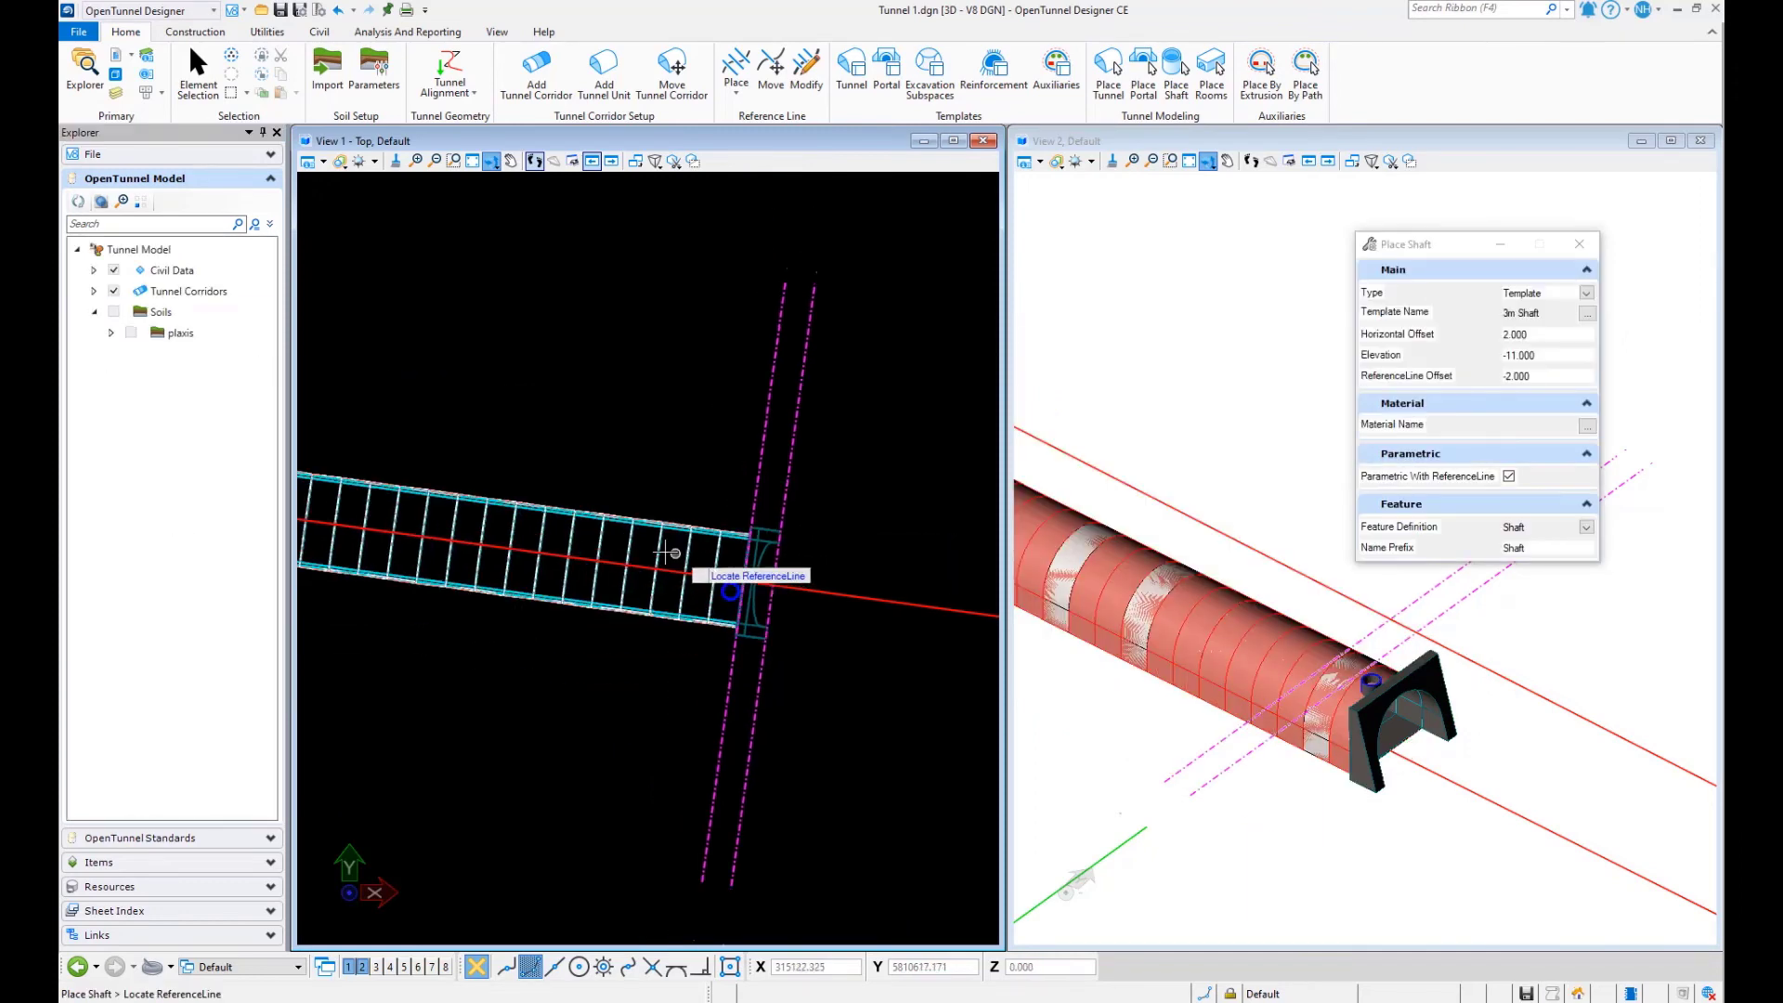
left_click(1211, 86)
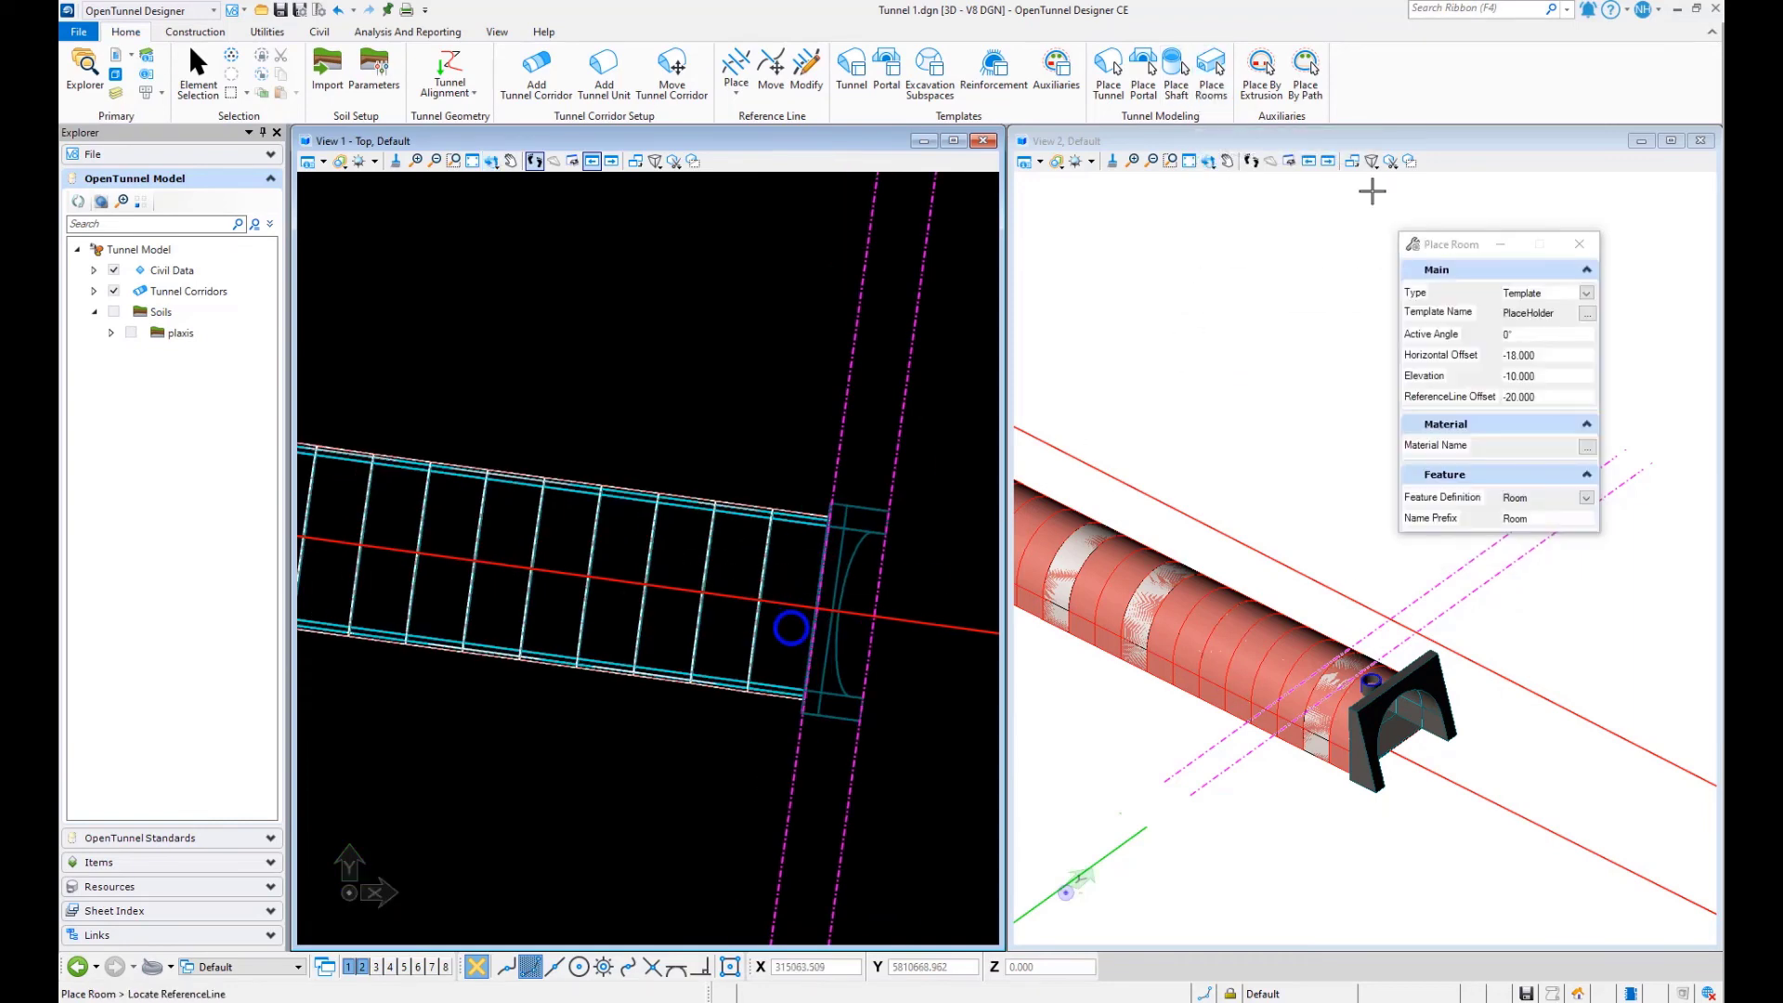
left_click(1586, 313)
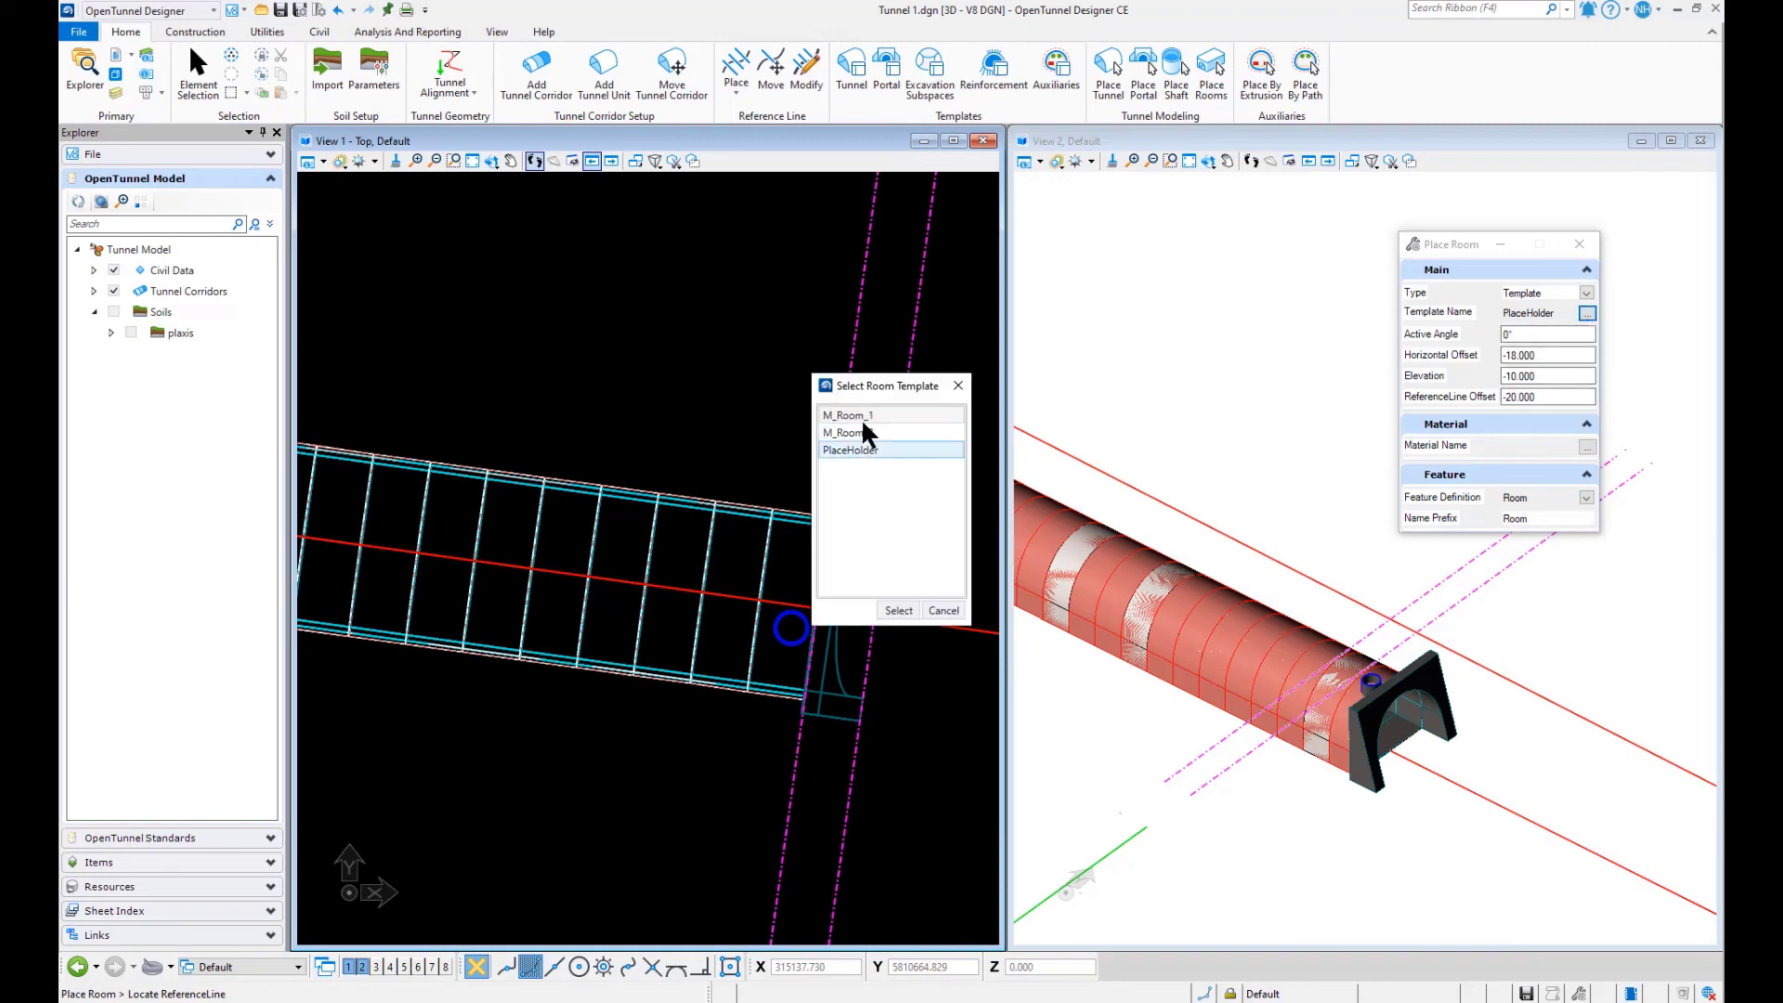
left_click(846, 449)
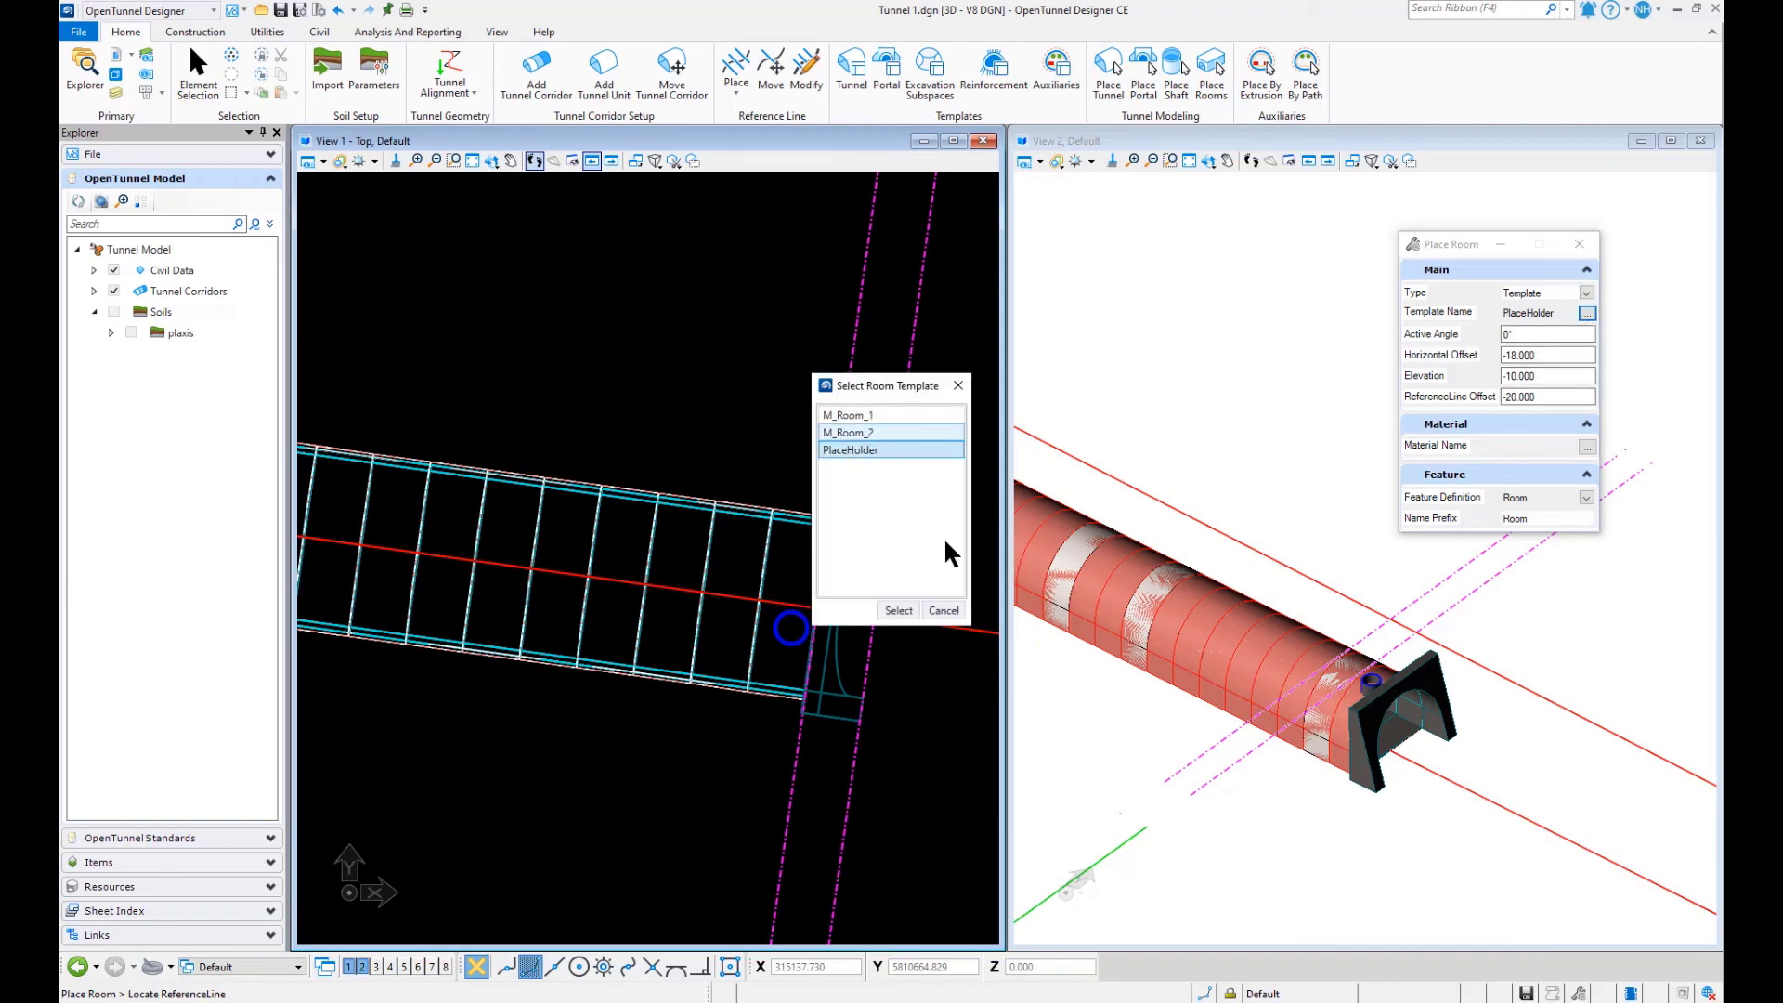
left_click(897, 611)
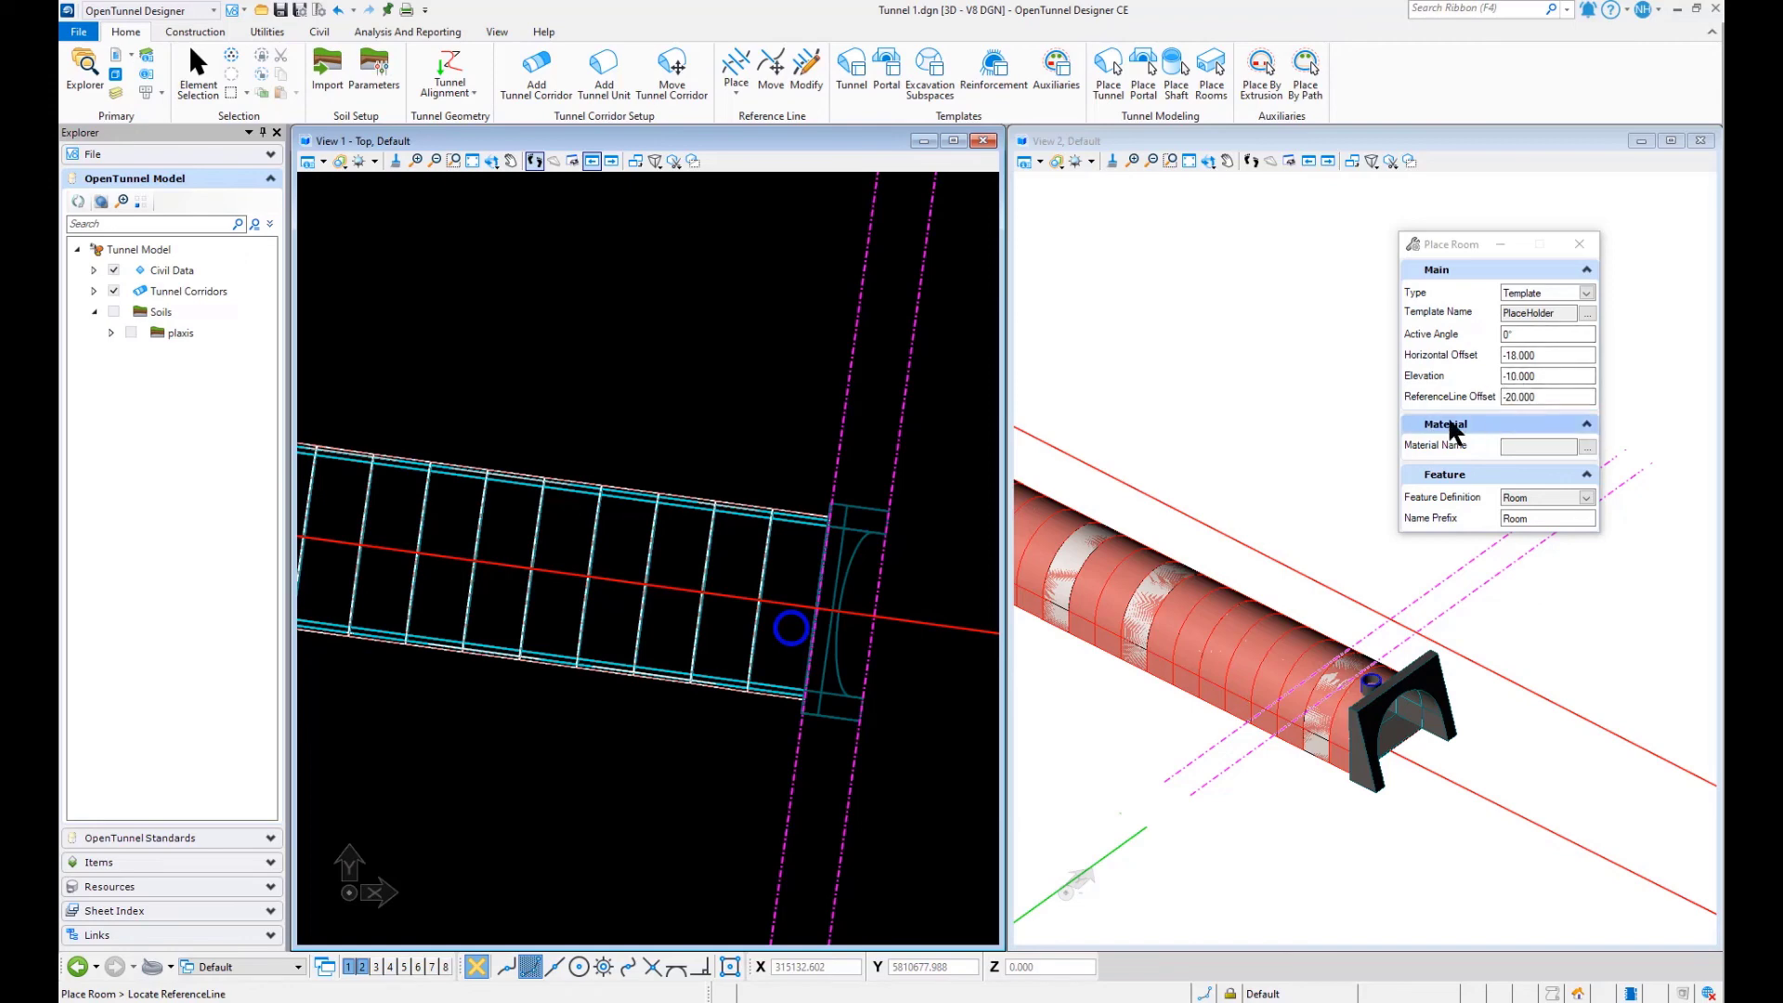
left_click(841, 452)
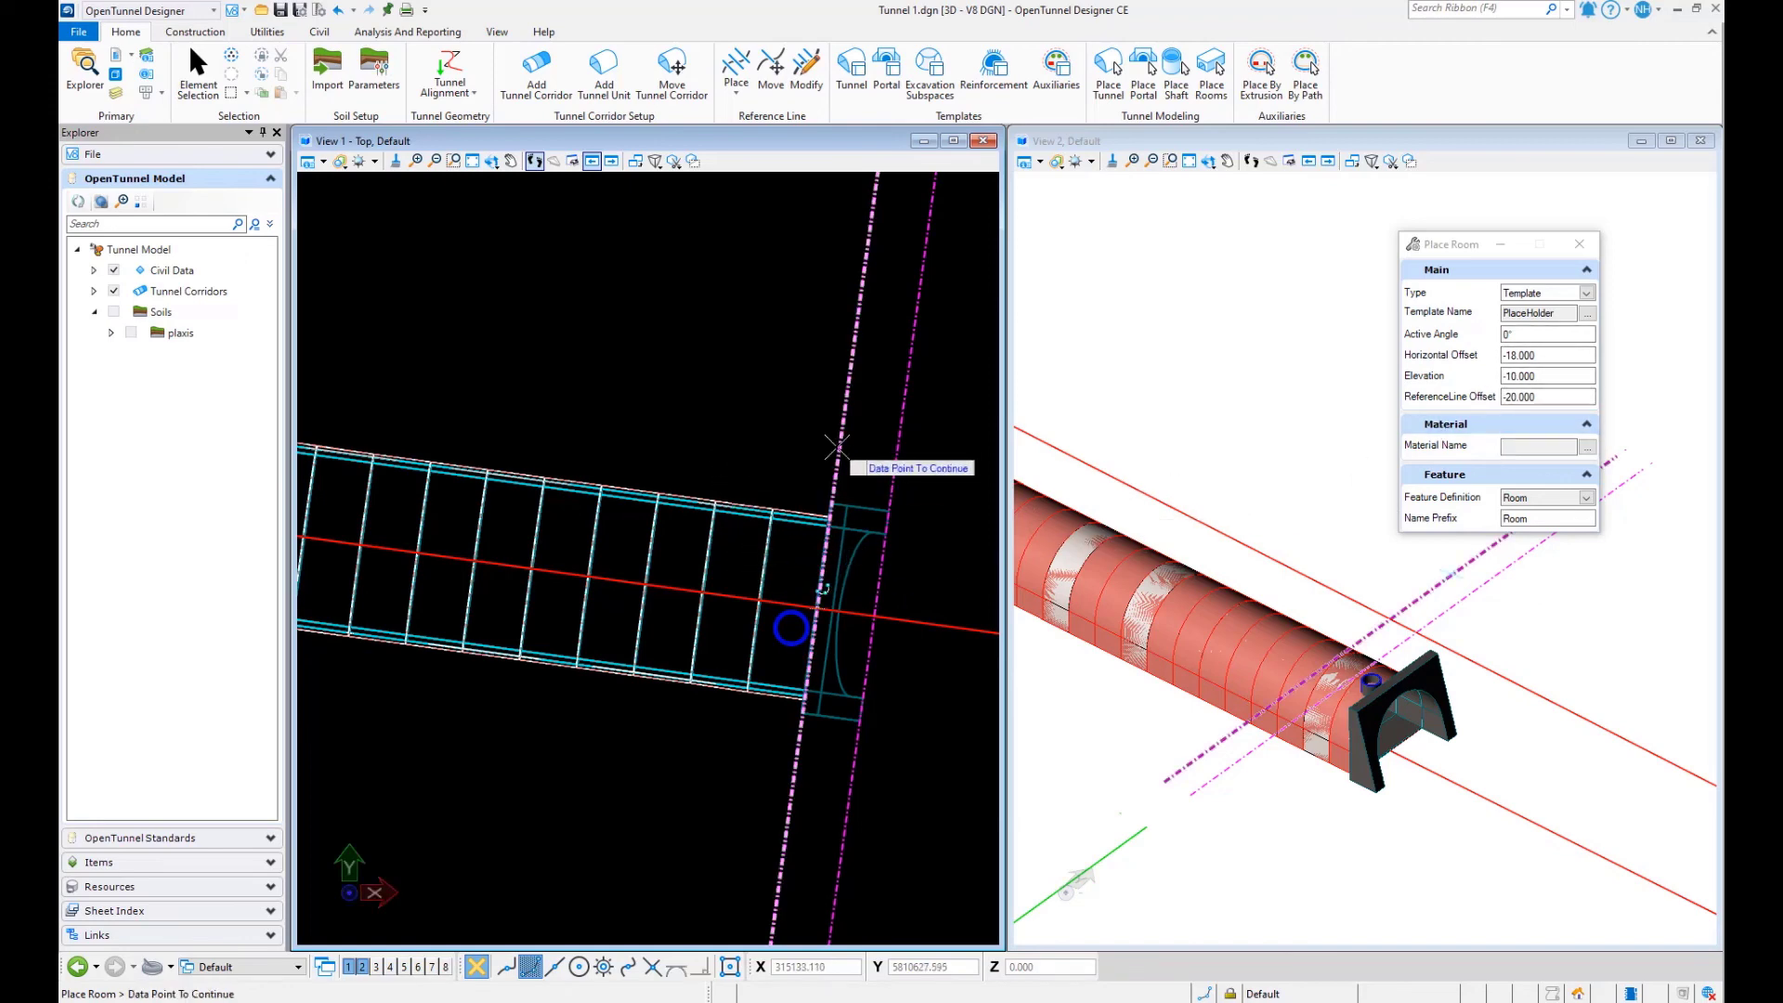
left_click(787, 435)
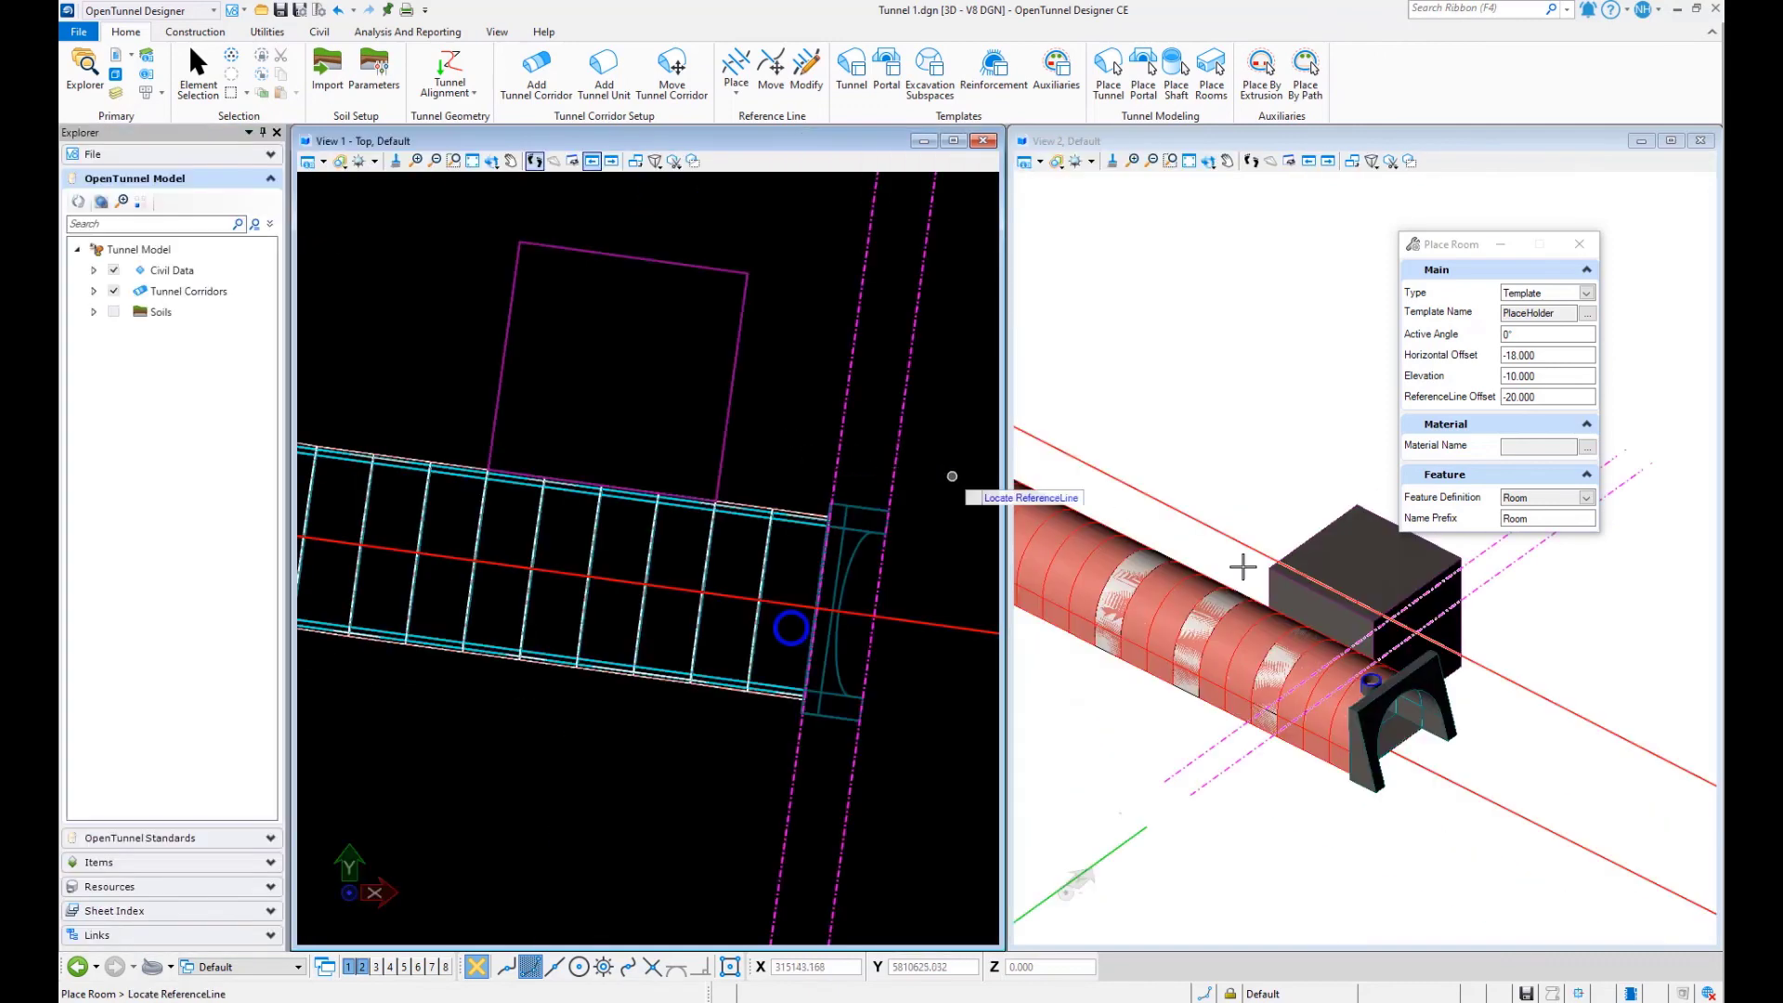
- Examine the room beside the tunnel and the whole tunnel in 3D from several angles
scroll(1349, 630, "up", 2)
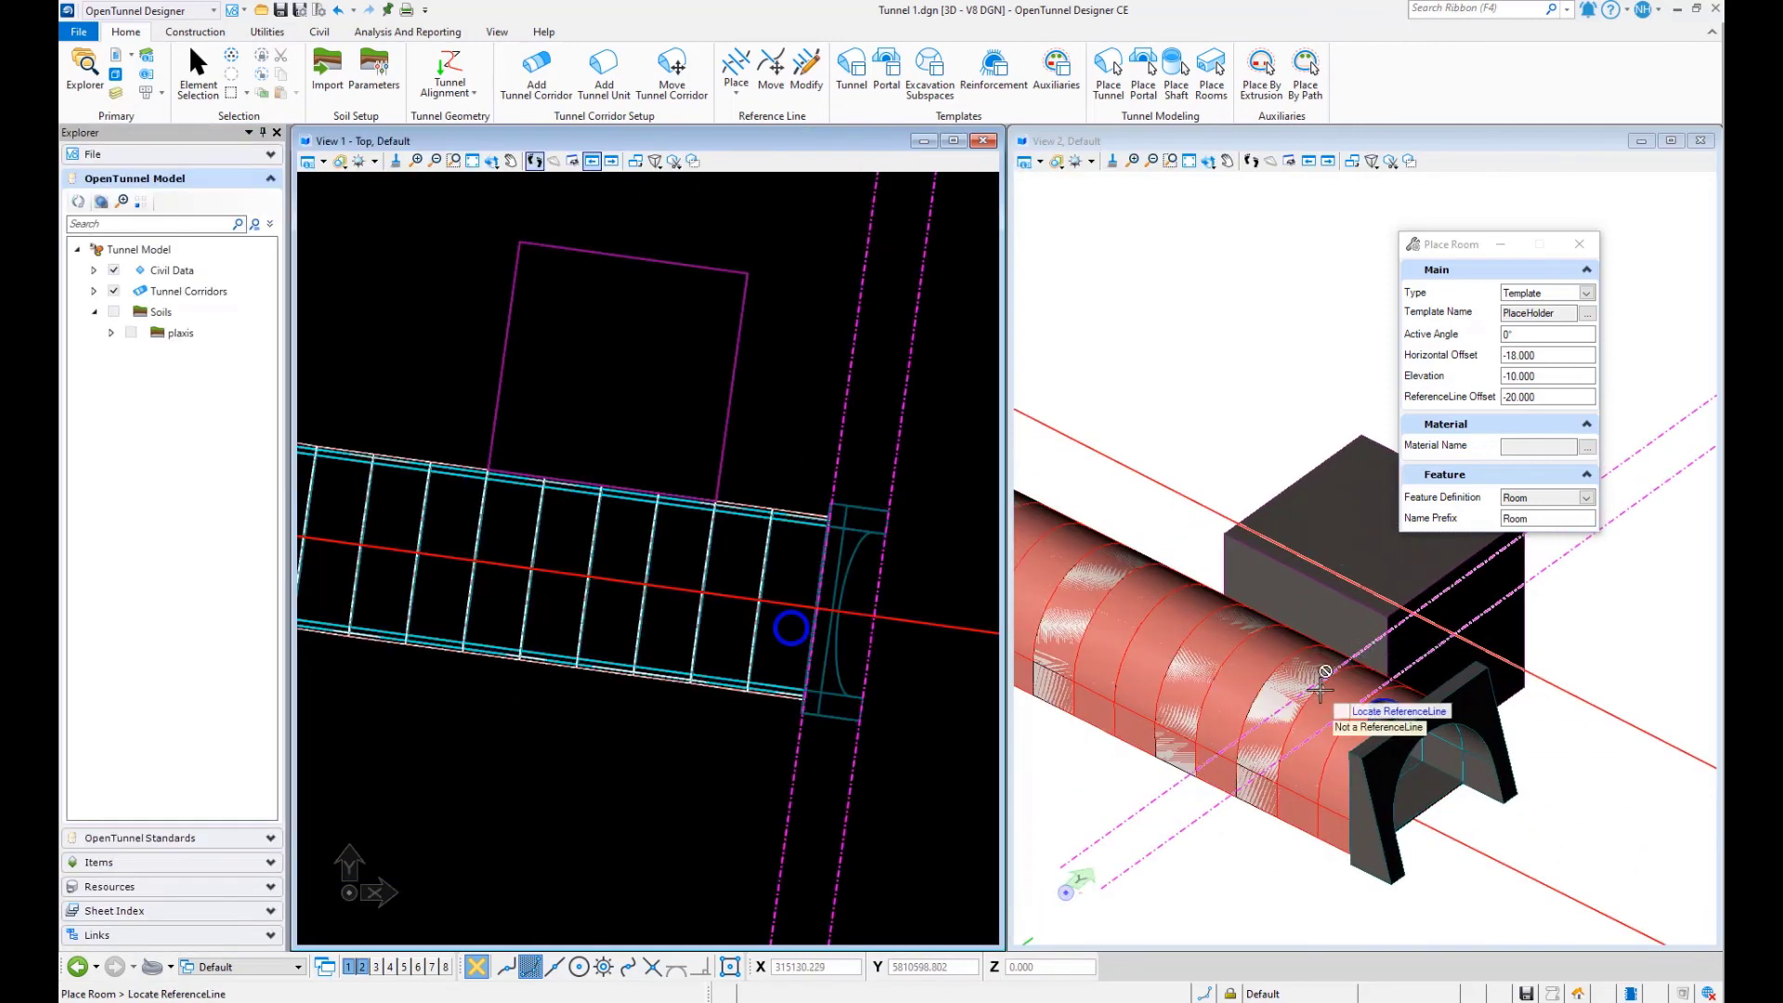
scroll(1321, 685, "down", 2)
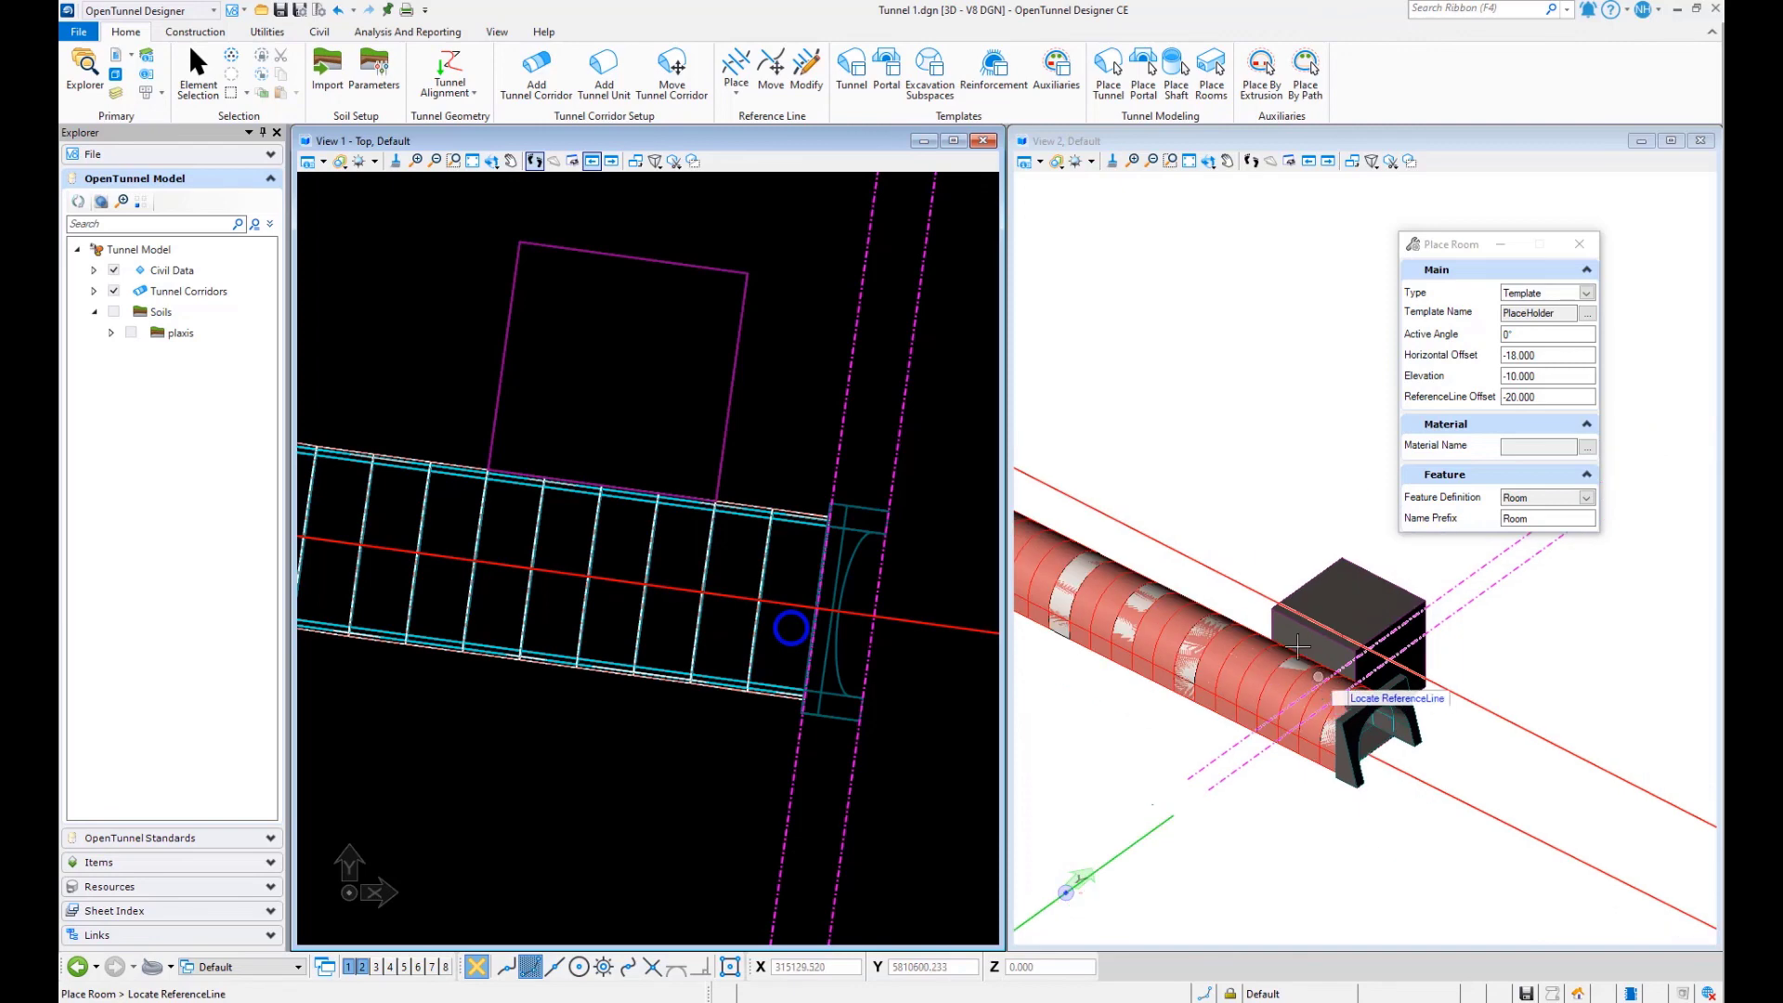
left_click(1205, 162)
left_click(1208, 404)
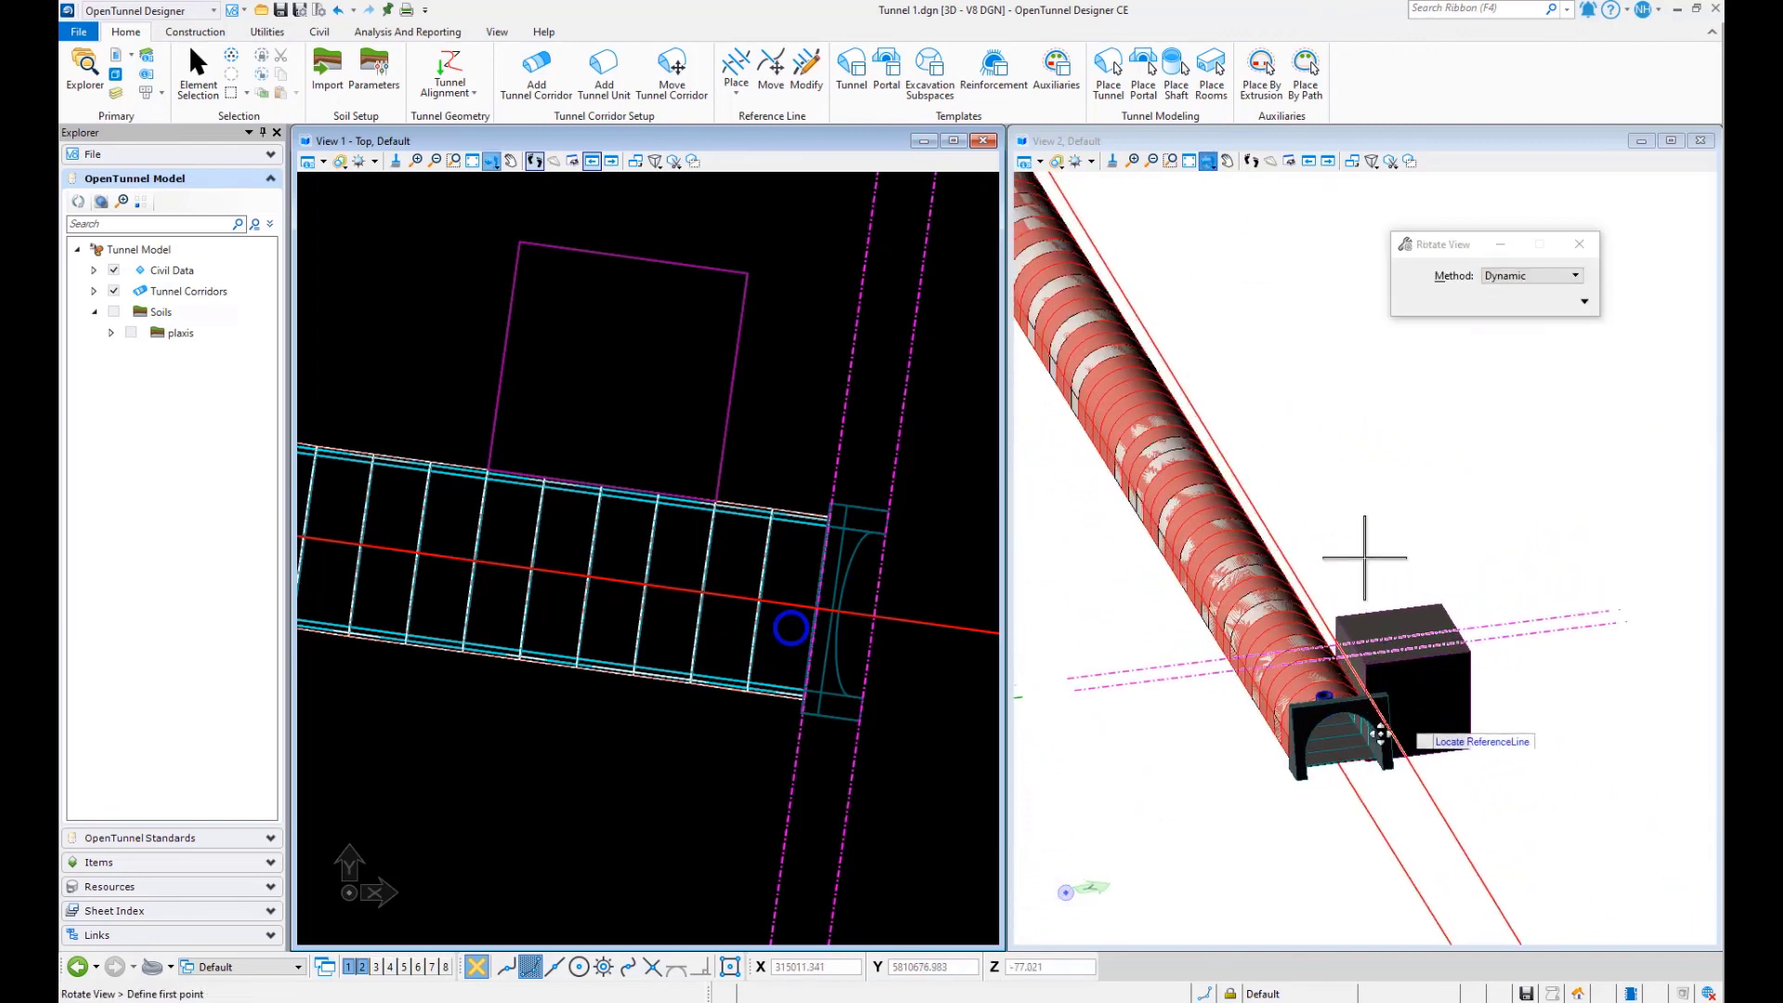
scroll(1310, 755, "up", 1)
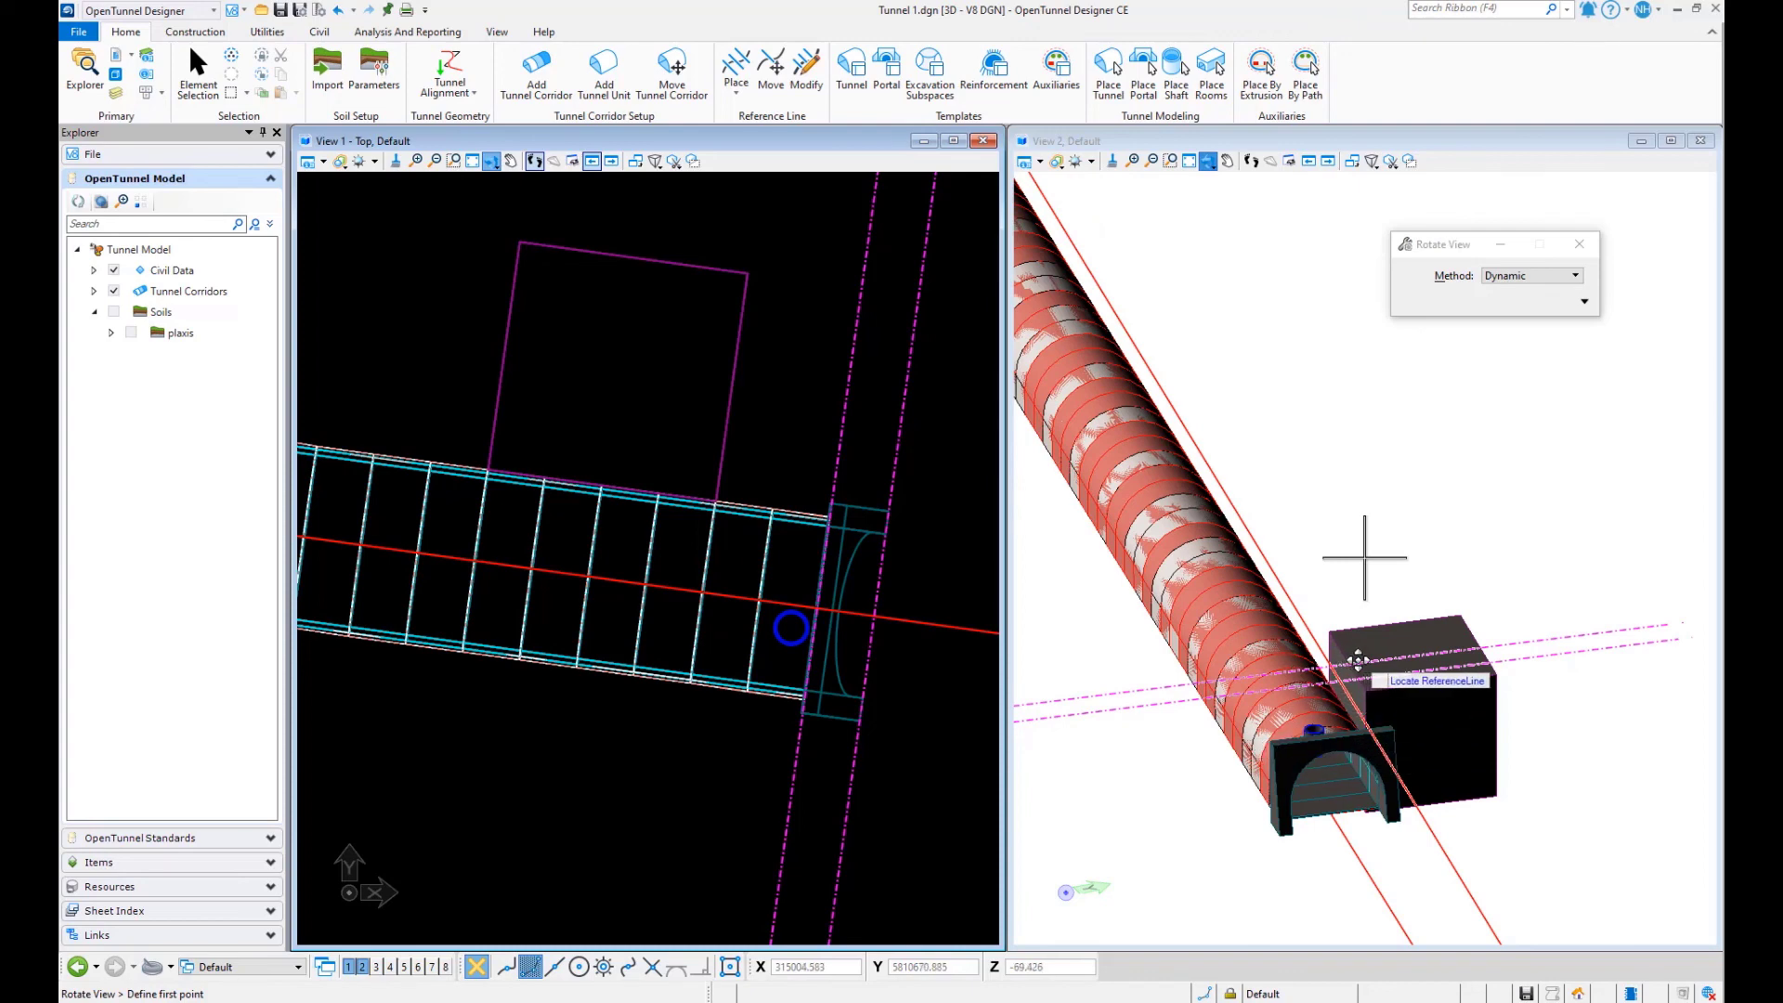
scroll(1186, 625, "down", 2)
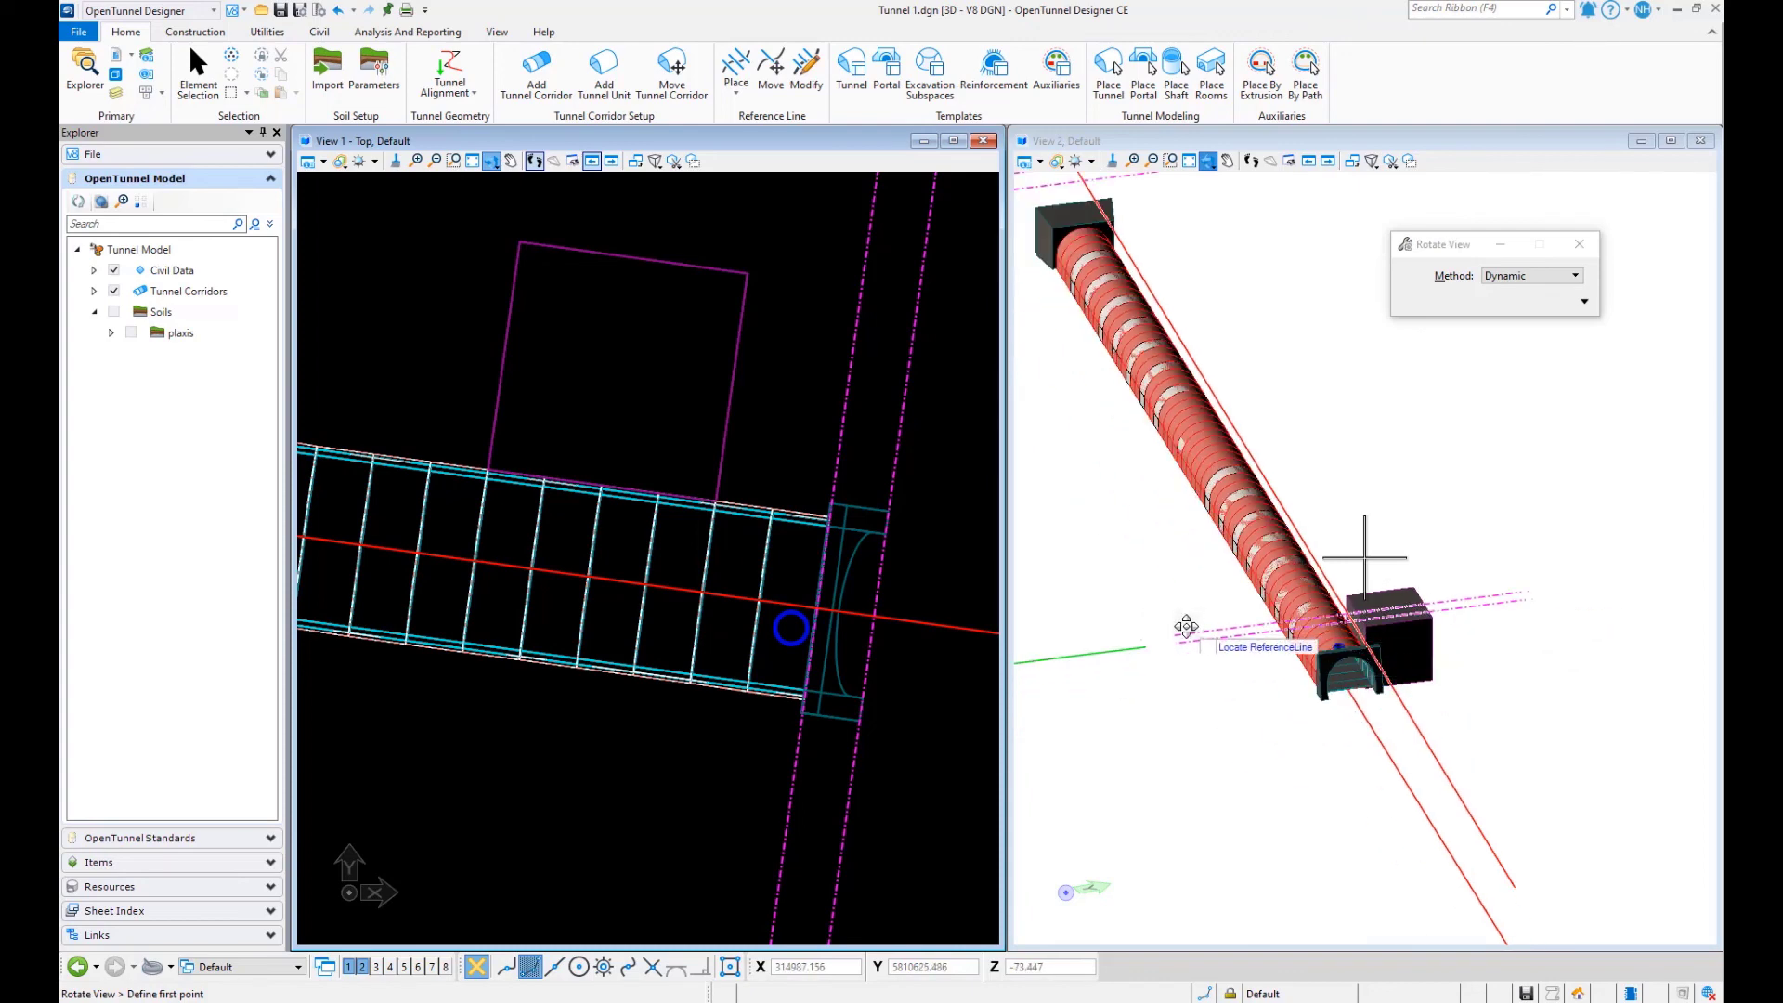